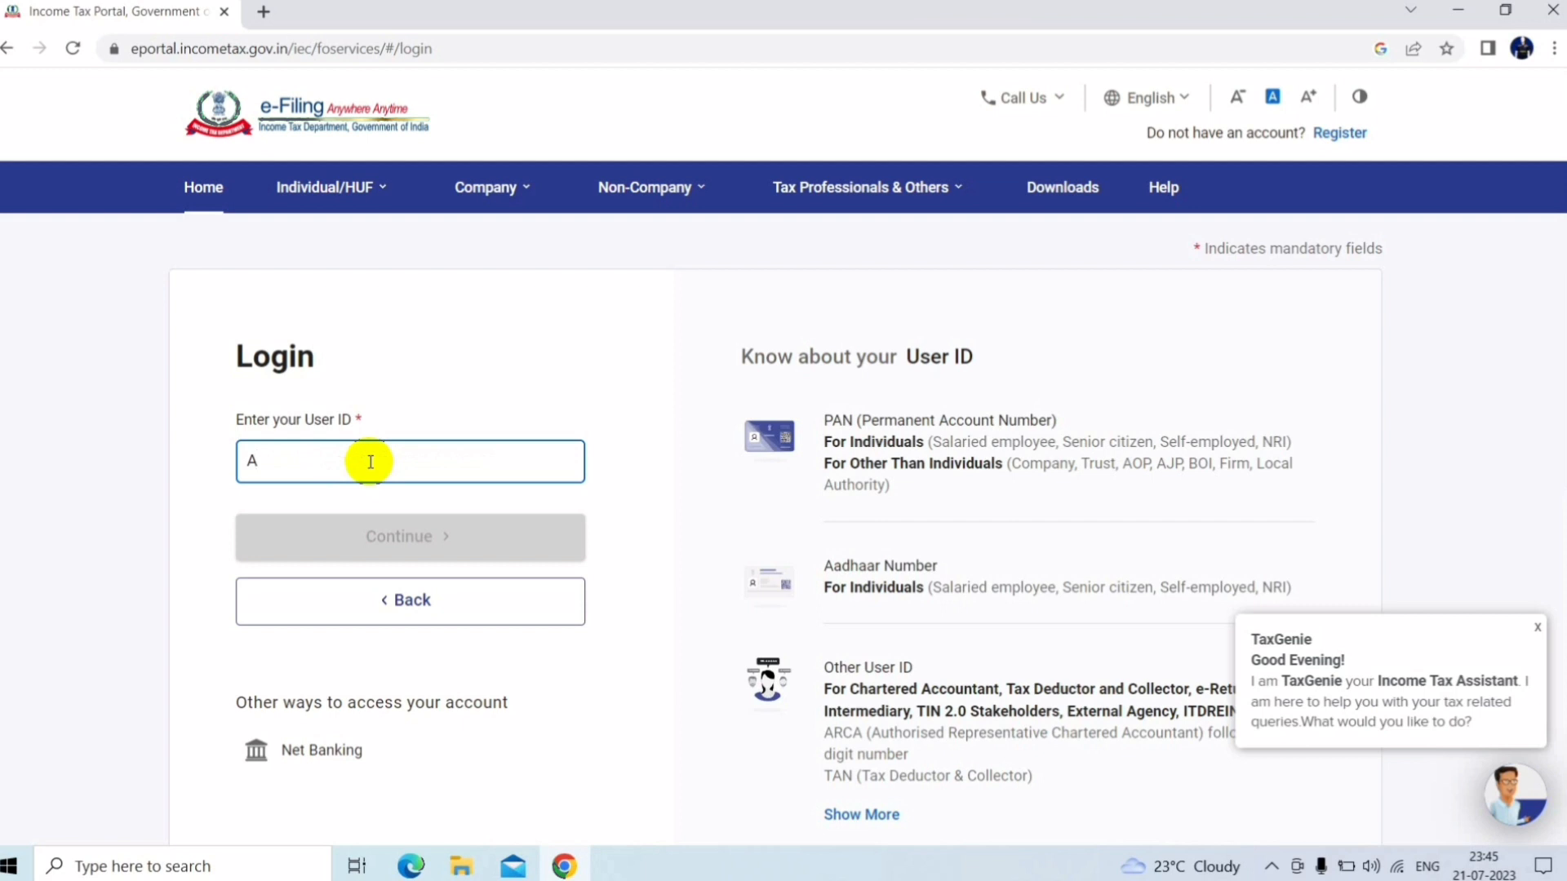
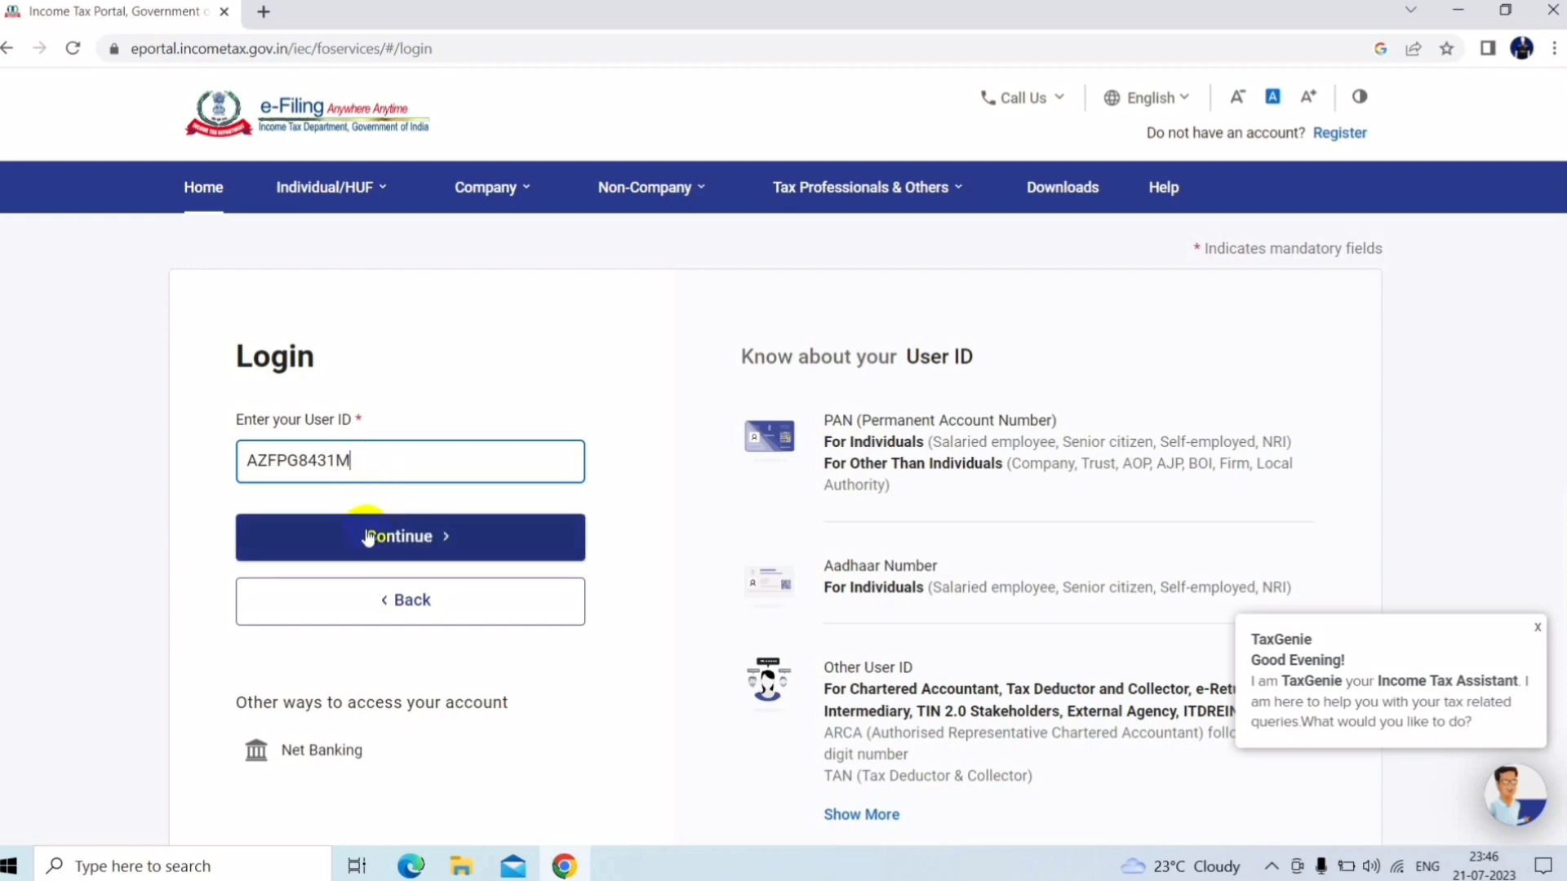
Log in with the PAN and account password, acknowledging the secure access message
{"action": "left_click", "coordinate": [365, 534]}
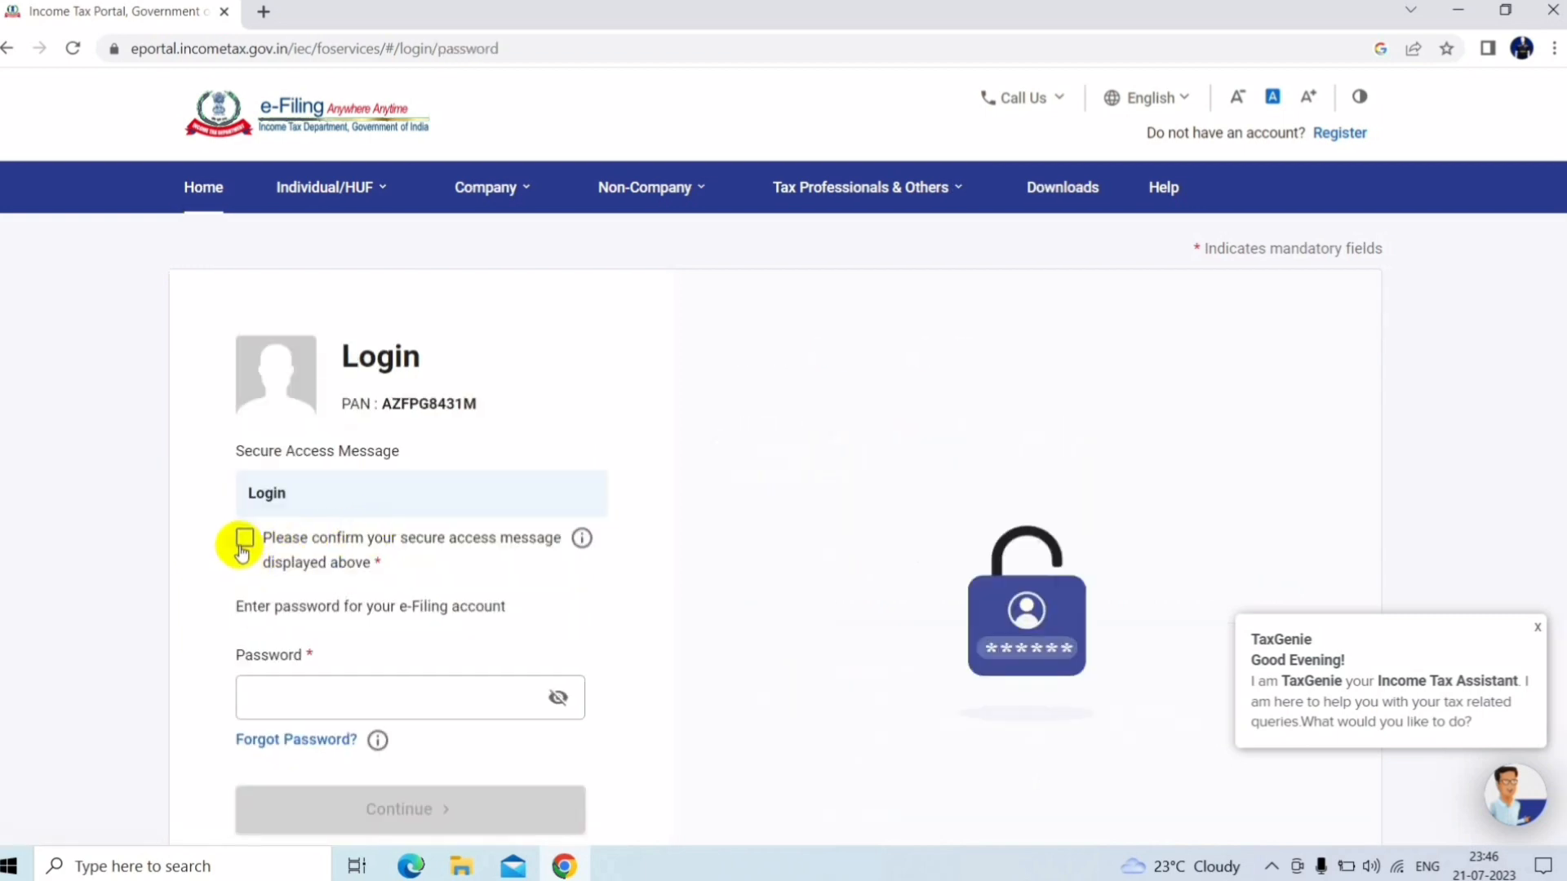
{"action": "left_click", "coordinate": [244, 539]}
{"action": "left_click", "coordinate": [285, 711]}
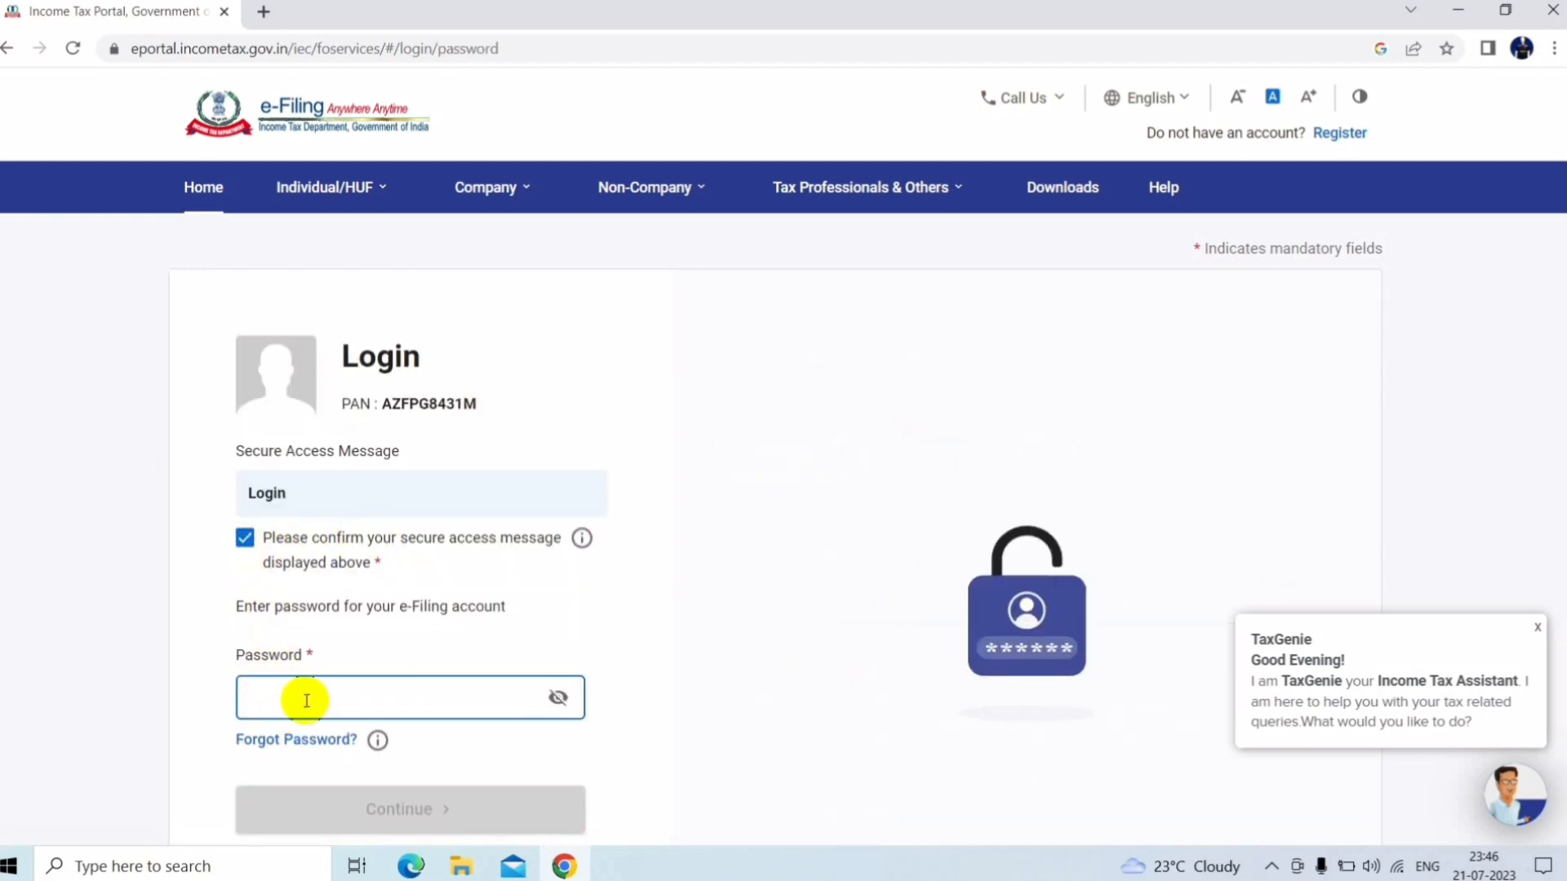
{"action": "type", "text": "••••••"}
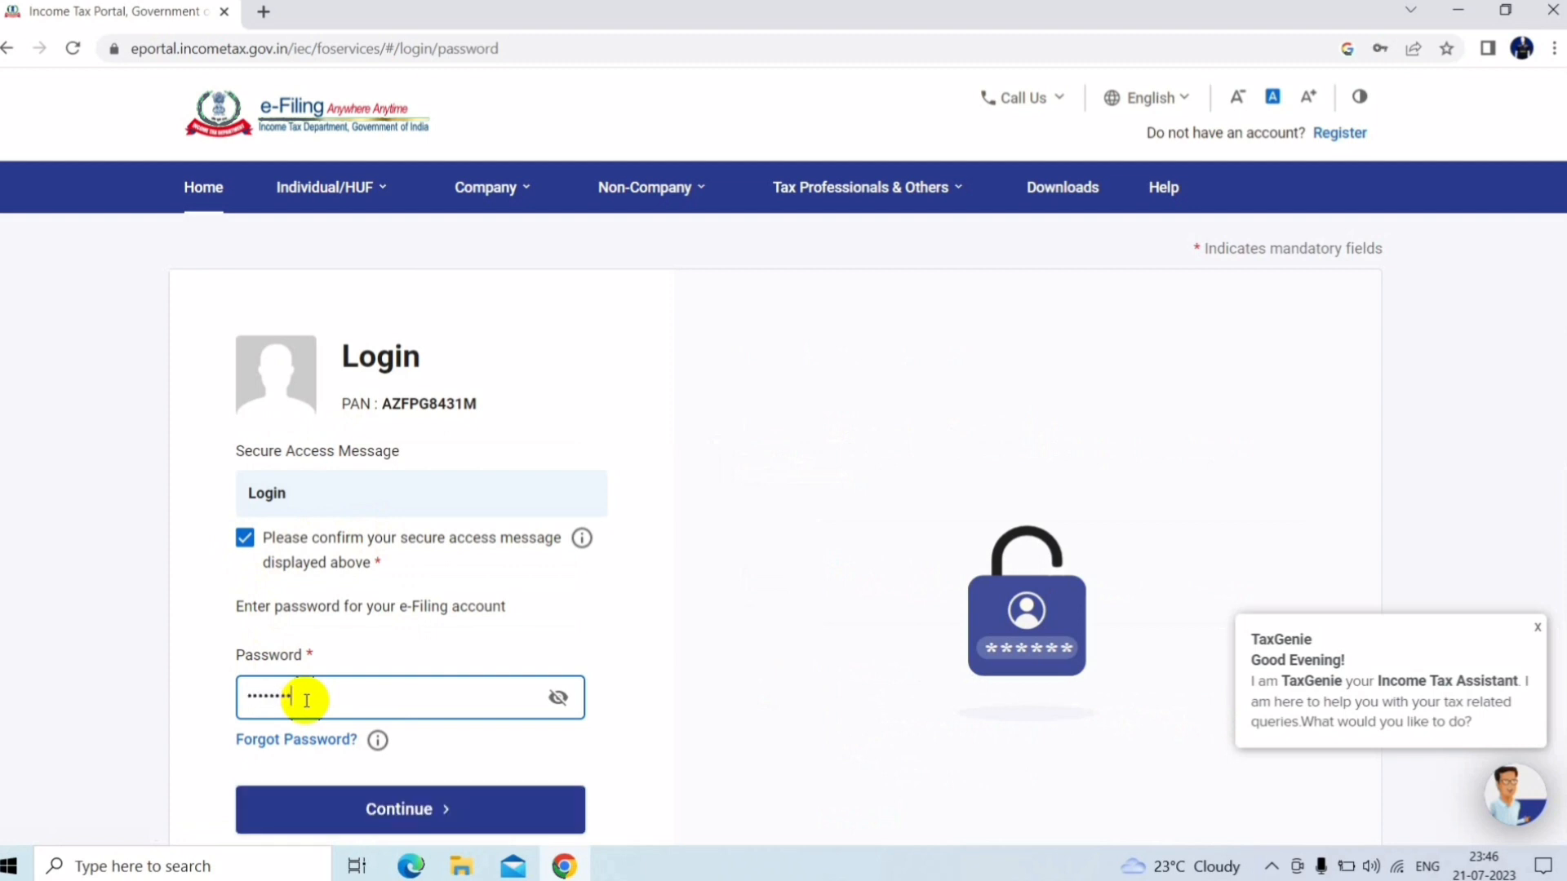
{"action": "key", "text": "BackSpace"}
{"action": "key", "text": "BackSpace"}
{"action": "key", "text": "BackSpace"}
{"action": "key", "text": "BackSpace"}
{"action": "key", "text": "BackSpace"}
{"action": "key", "text": "BackSpace"}
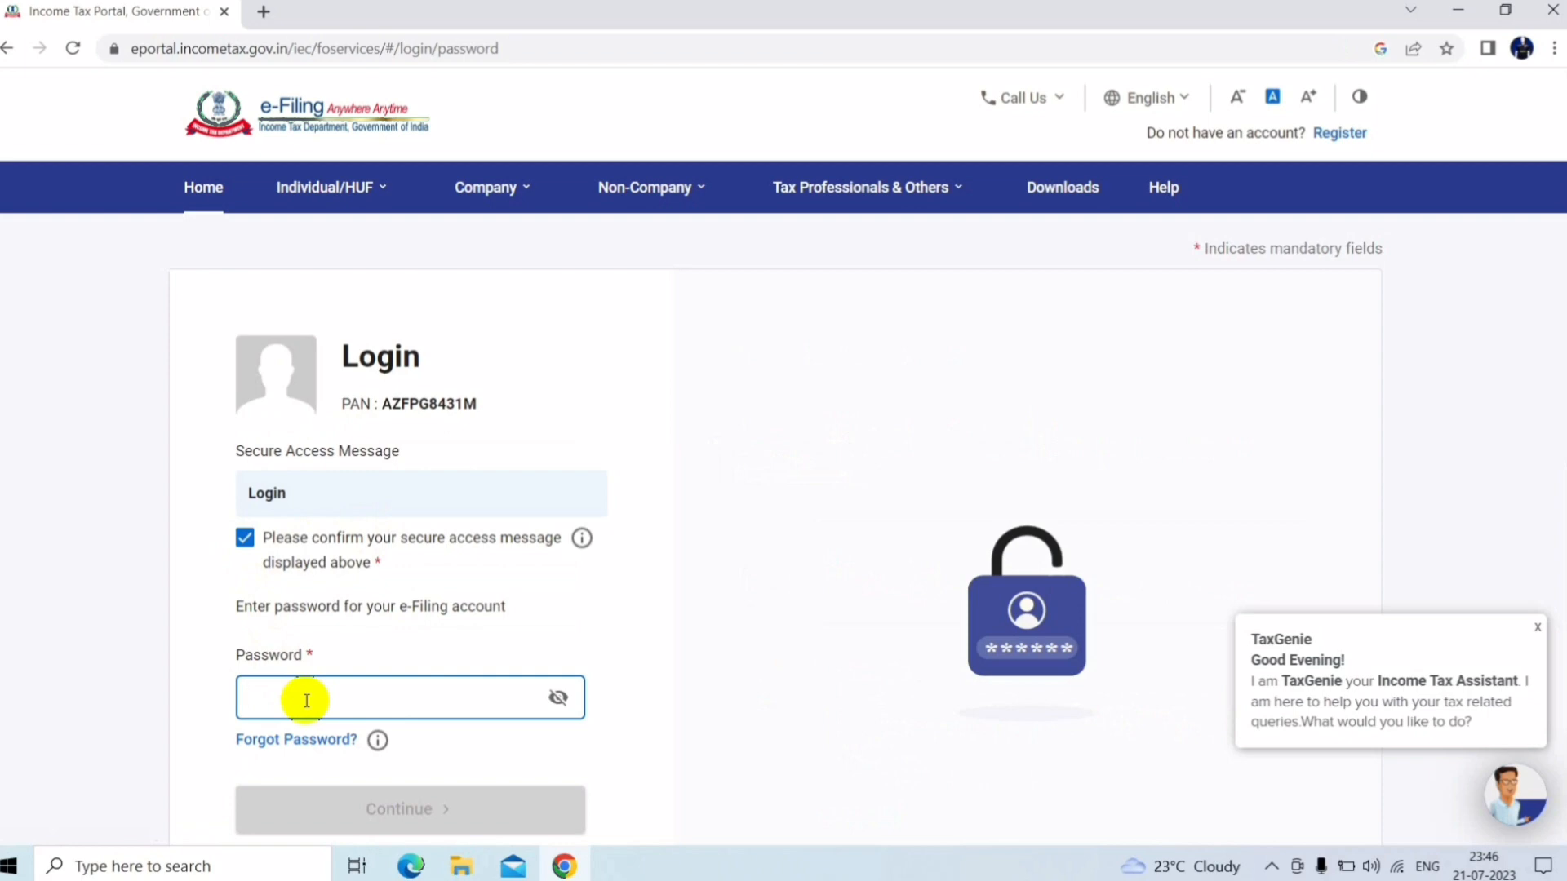
{"action": "type", "text": "••"}
{"action": "left_click", "coordinate": [367, 824]}
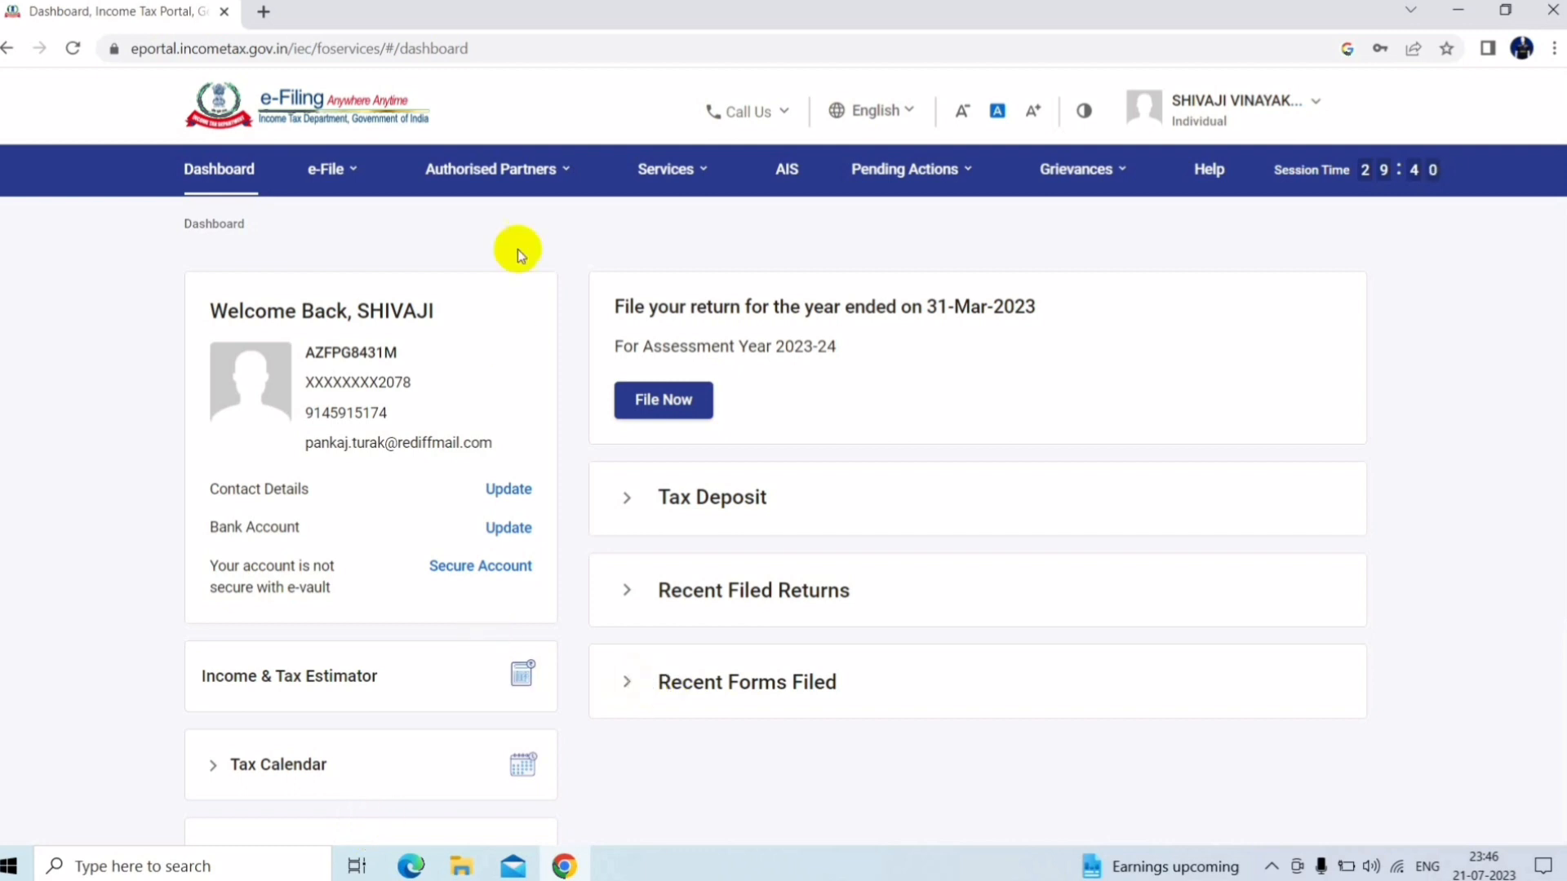
Glance at the e-File menu, then choose AIS to get the Compliance Portal redirect notice
{"action": "left_click", "coordinate": [343, 167]}
{"action": "mouse_move", "coordinate": [364, 204]}
{"action": "left_click", "coordinate": [786, 175]}
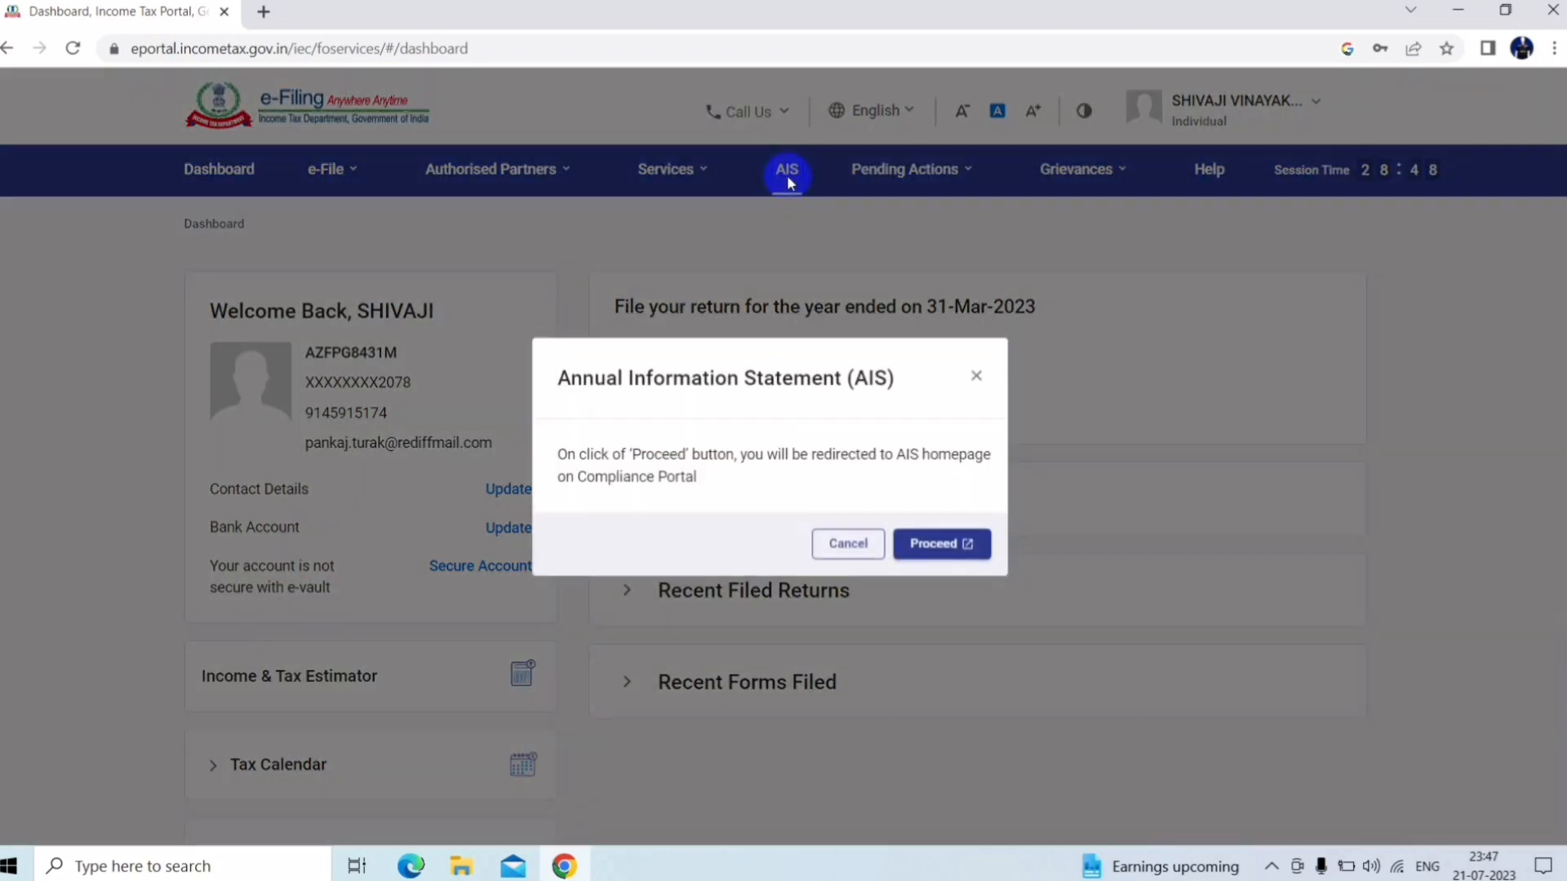
Proceed to the AIS Compliance Portal and view the F.Y. 2022-23 Taxpayer Information Summary table
{"action": "left_click", "coordinate": [945, 544]}
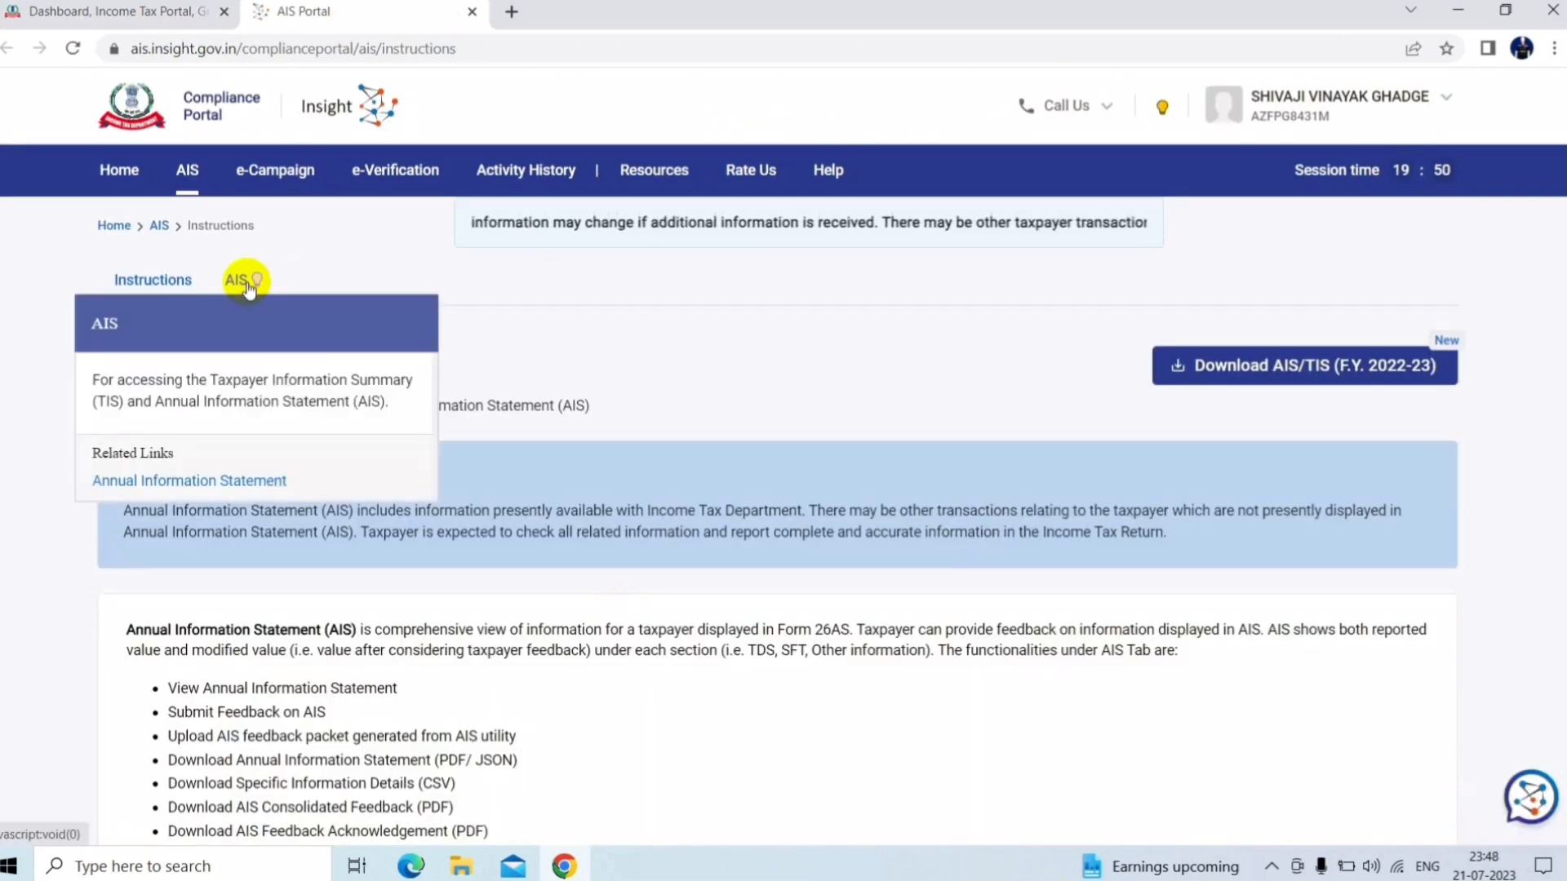
{"action": "mouse_move", "coordinate": [246, 281]}
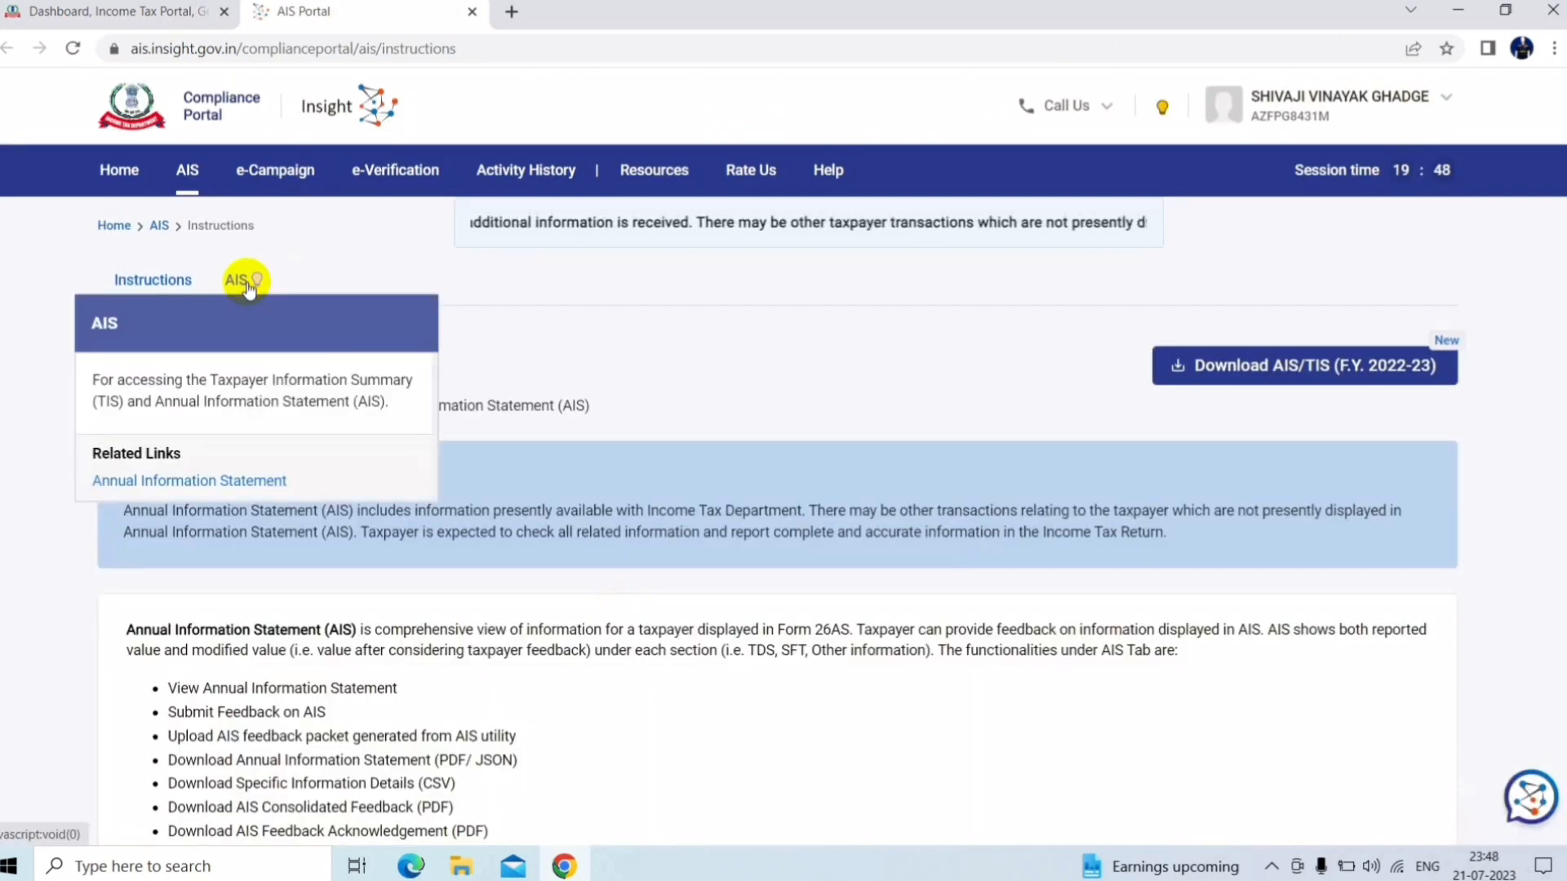
{"action": "left_click", "coordinate": [229, 281]}
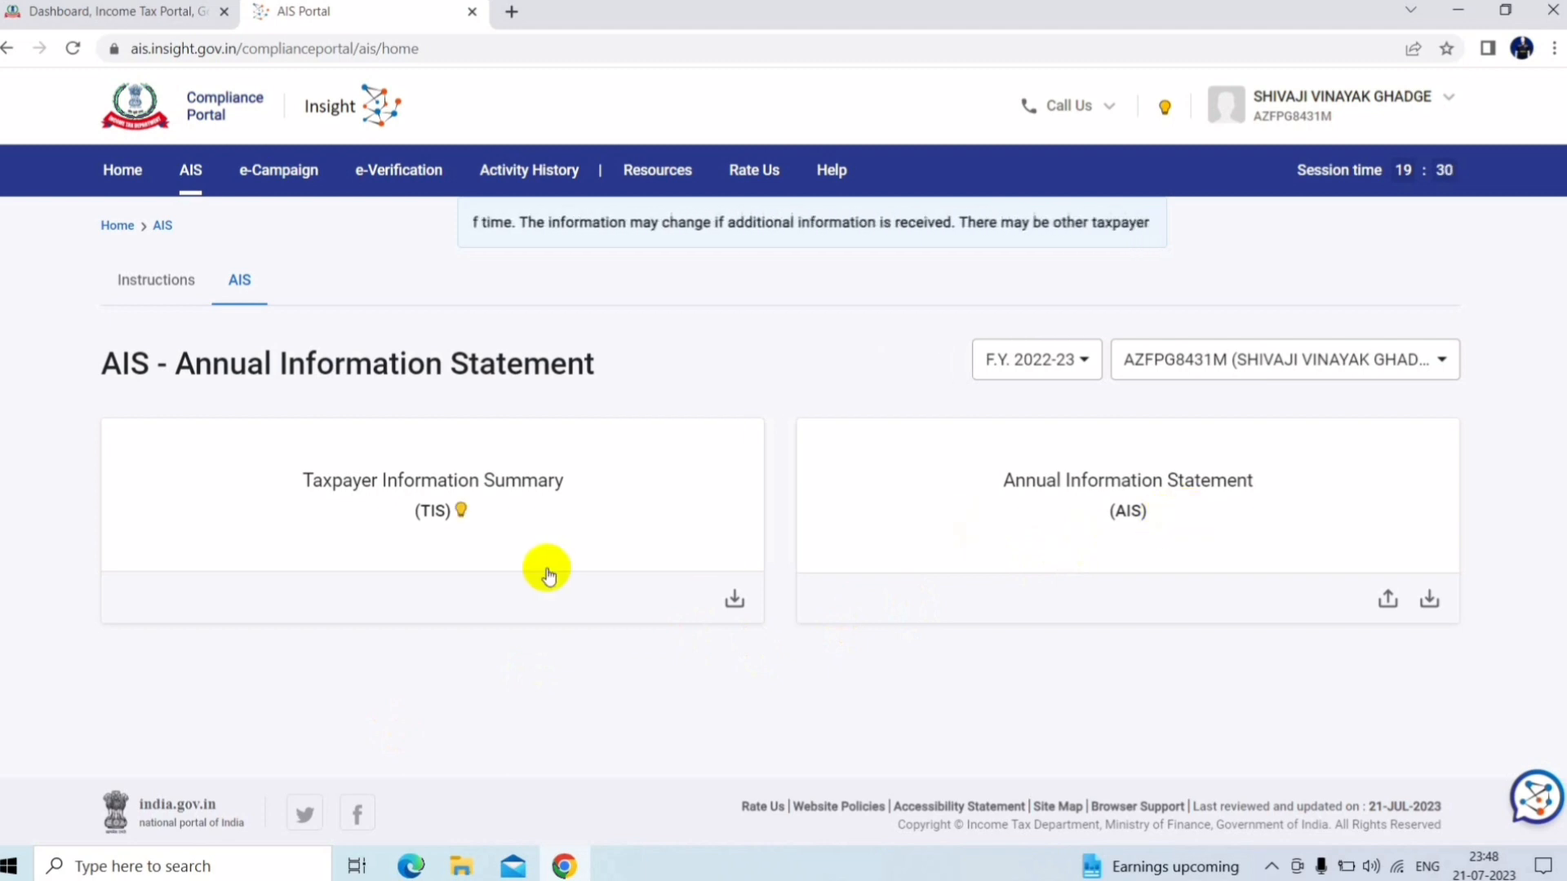
{"action": "left_click", "coordinate": [507, 526]}
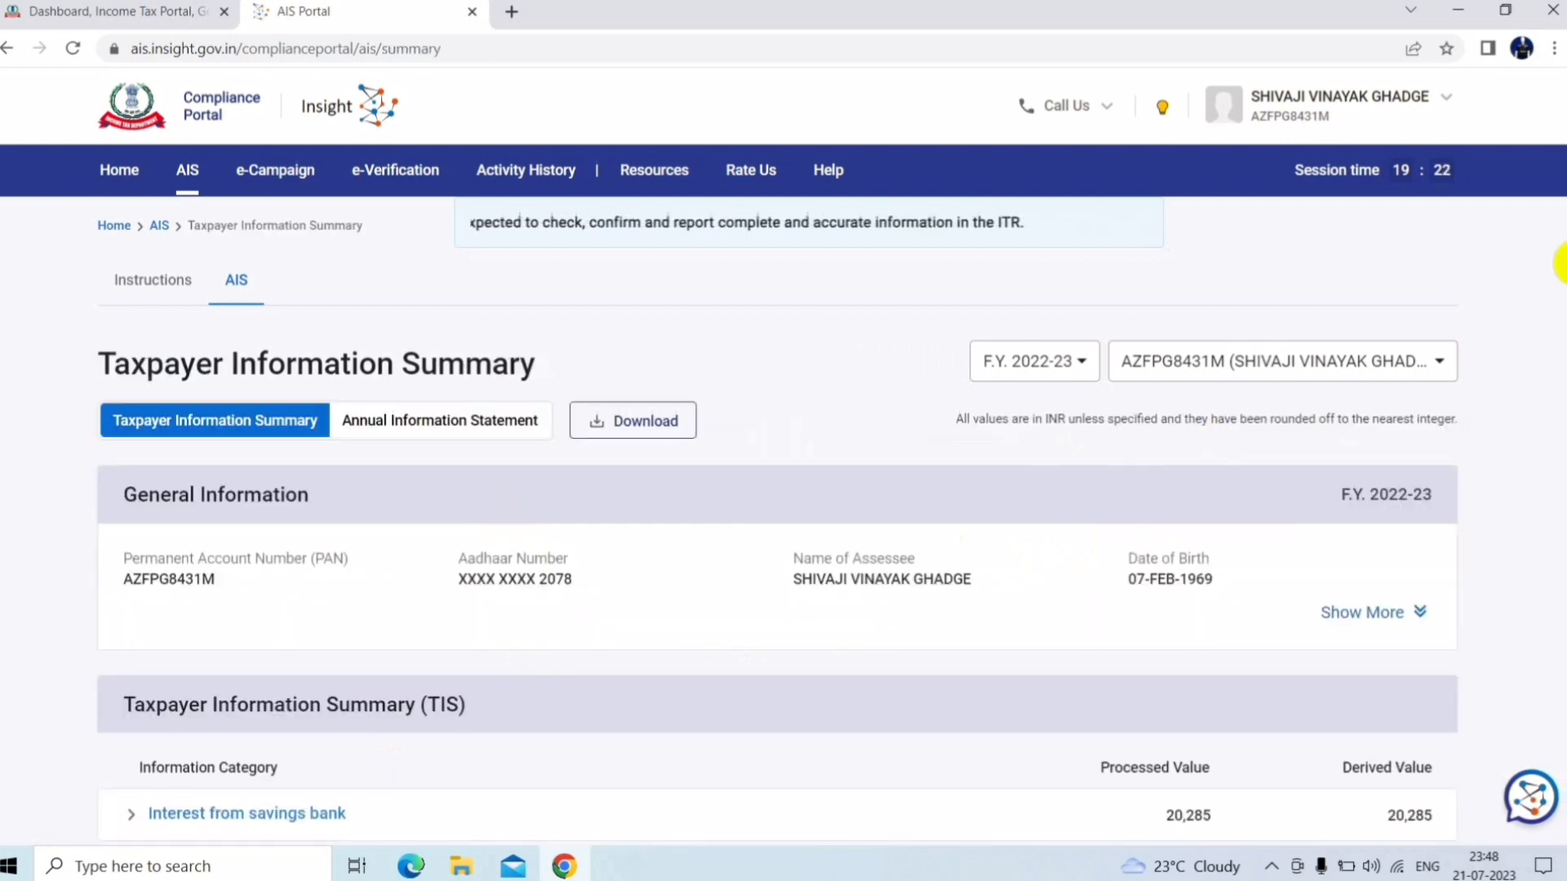
{"action": "scroll", "coordinate": [1562, 416], "scroll_direction": "down", "scroll_amount": 3}
{"action": "scroll", "coordinate": [1562, 416], "scroll_direction": "down", "scroll_amount": 2}
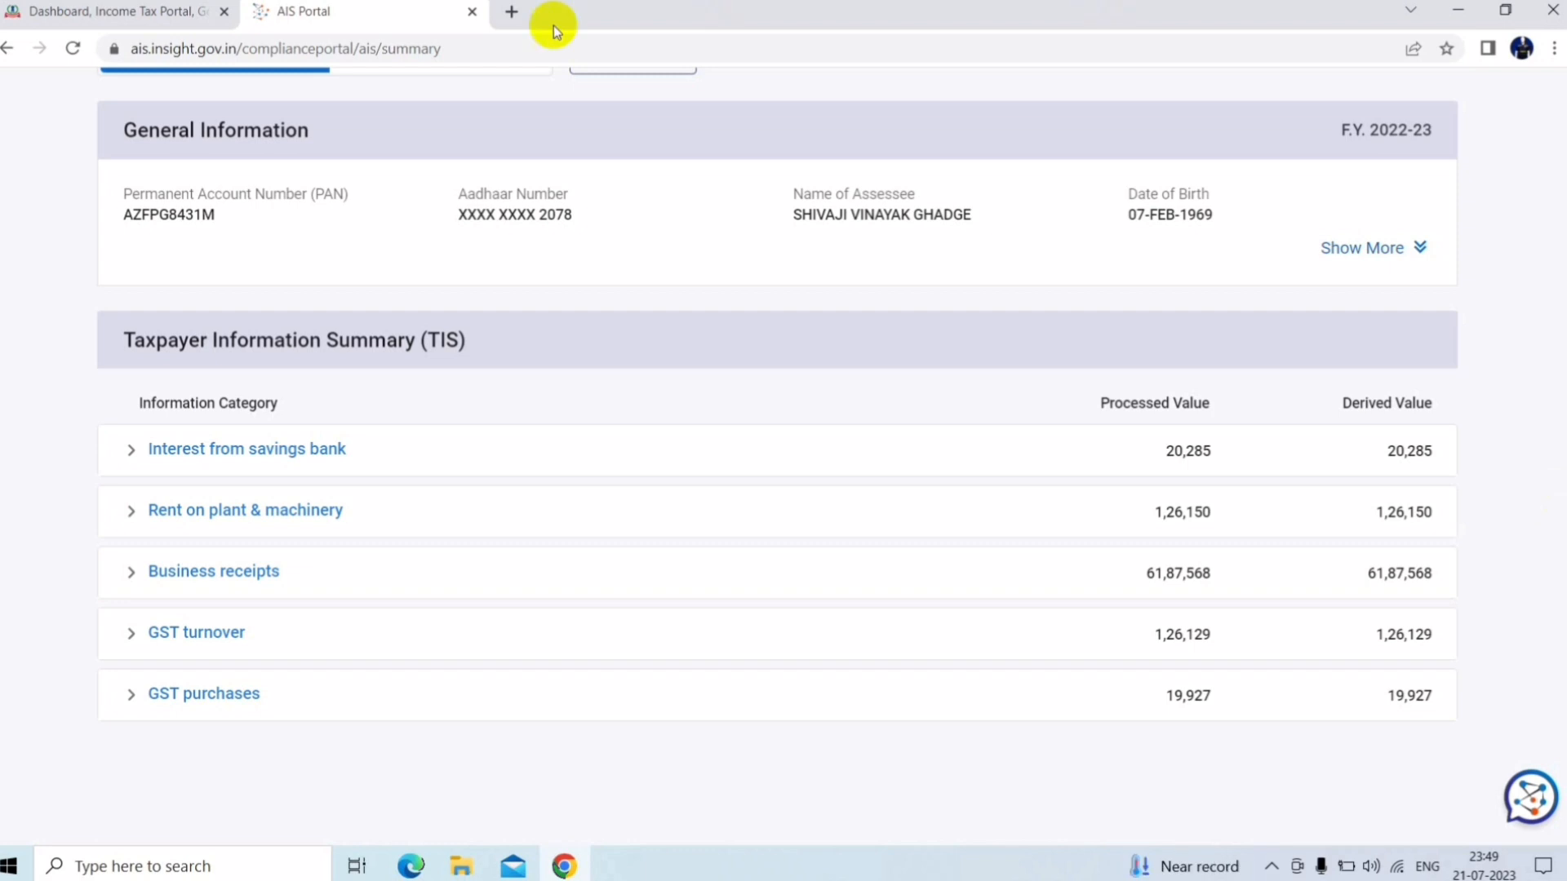
Return to the e-Filing tab and start File Income Tax Return from the e-File menu
{"action": "left_click", "coordinate": [150, 10]}
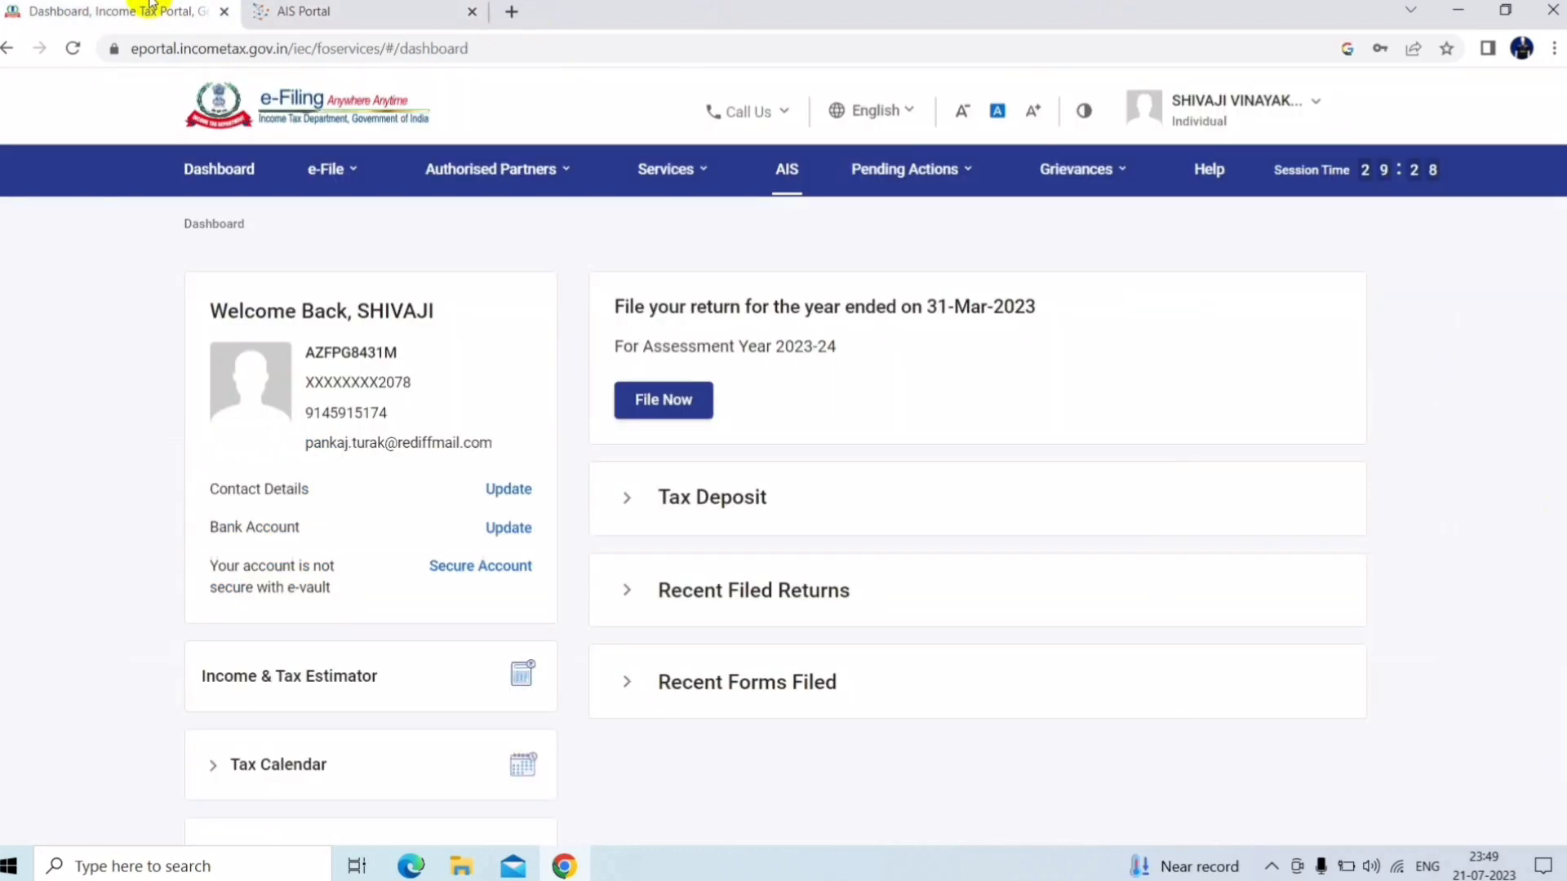
{"action": "mouse_move", "coordinate": [343, 181]}
{"action": "mouse_move", "coordinate": [357, 218]}
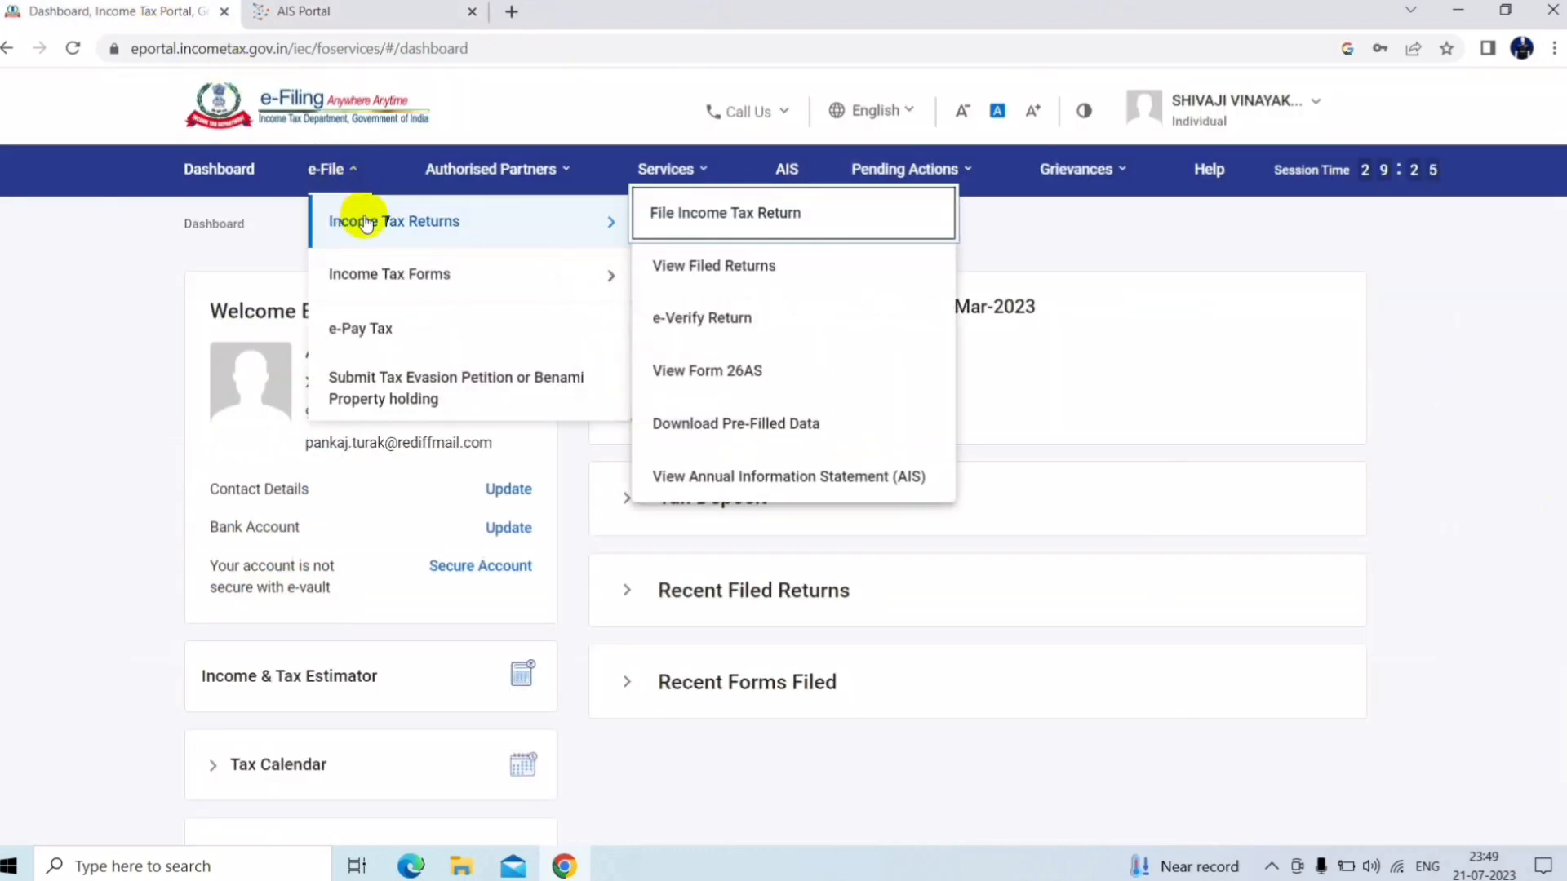
{"action": "left_click", "coordinate": [686, 211]}
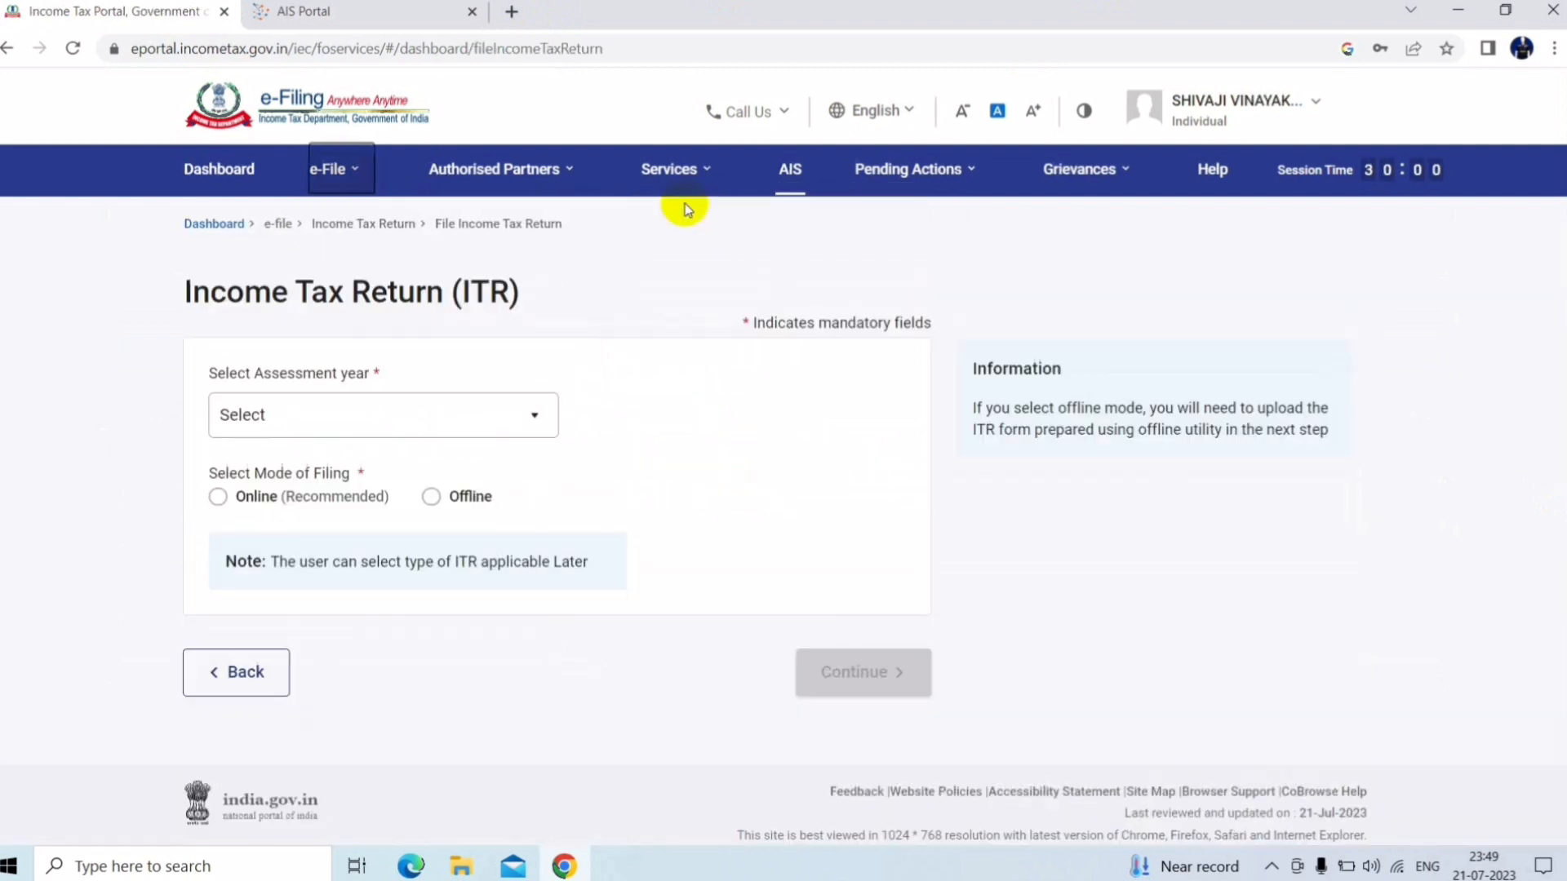
Choose AY 2023-24, Offline mode, 139(1) Original Return, and No for the audit question
{"action": "left_click", "coordinate": [490, 414]}
{"action": "left_click", "coordinate": [284, 514]}
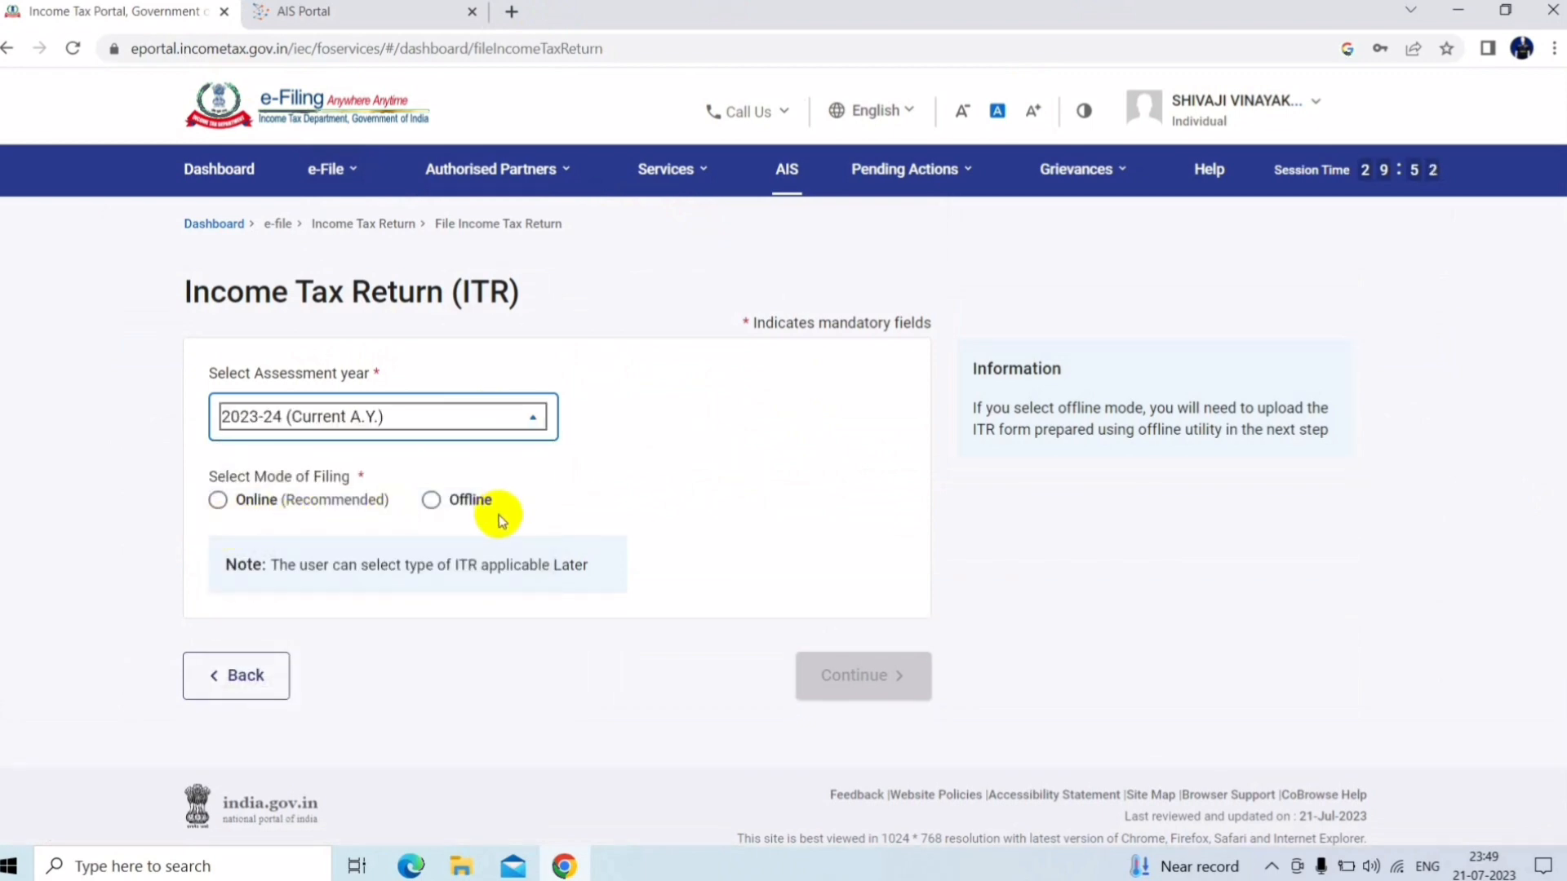
{"action": "left_click", "coordinate": [432, 500]}
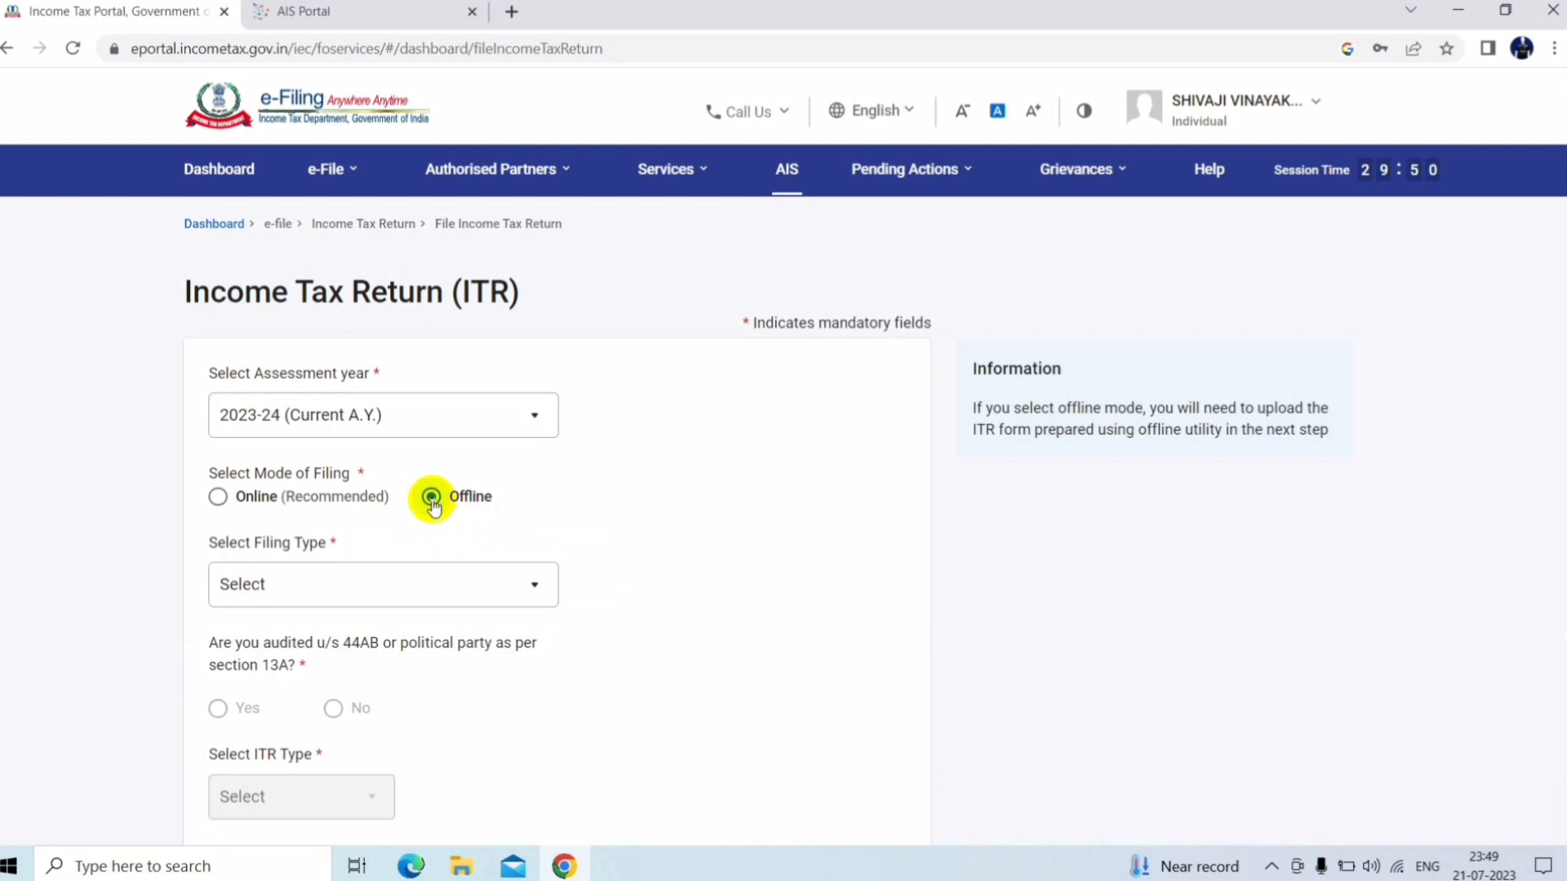
{"action": "left_click", "coordinate": [432, 583]}
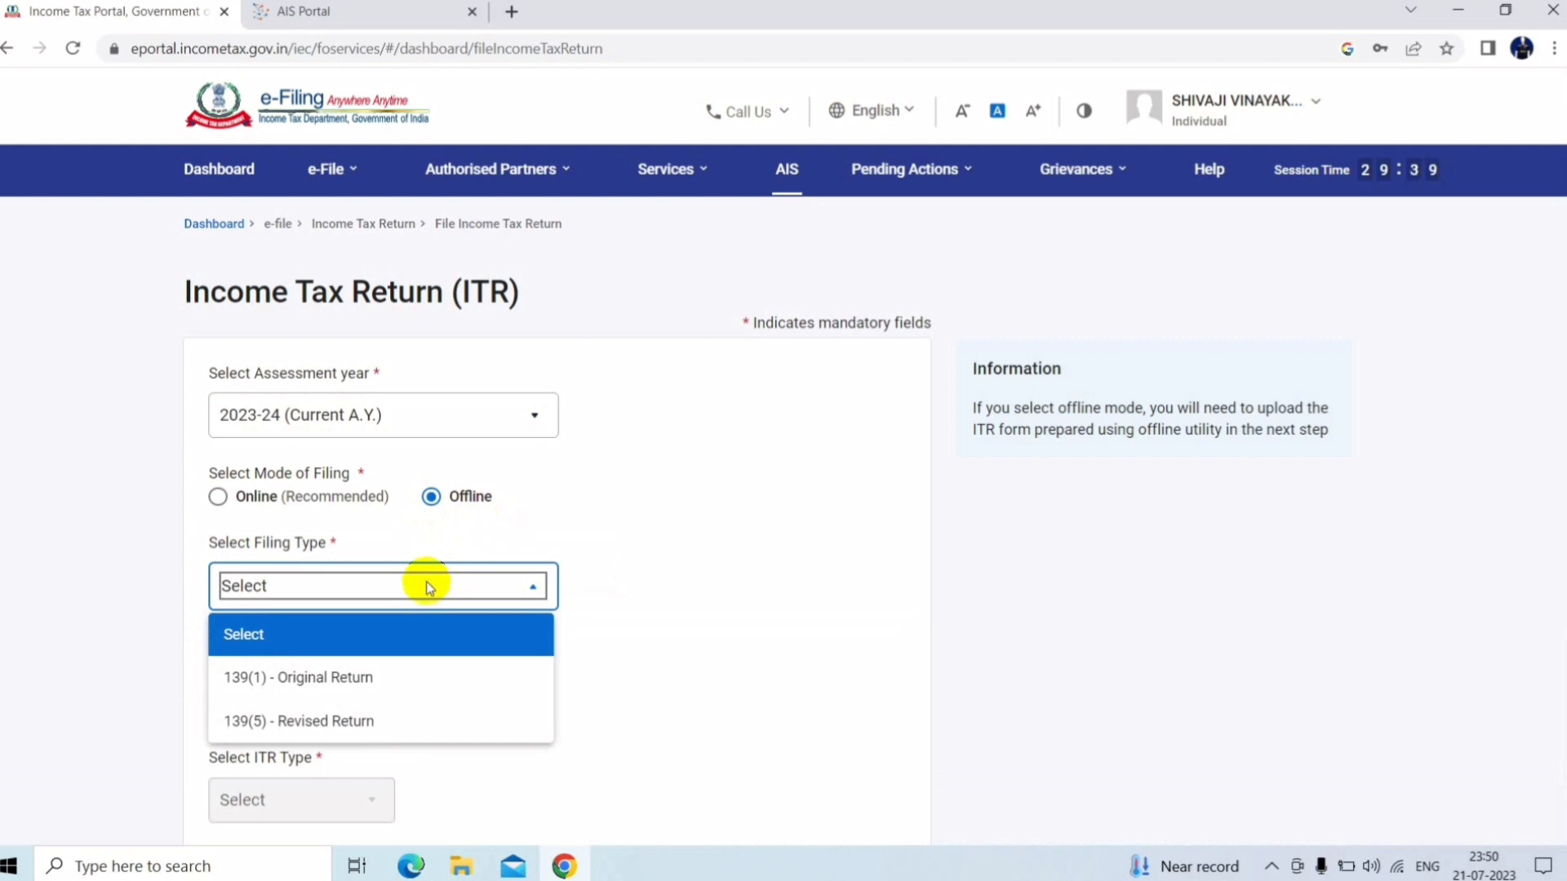
{"action": "left_click", "coordinate": [333, 684]}
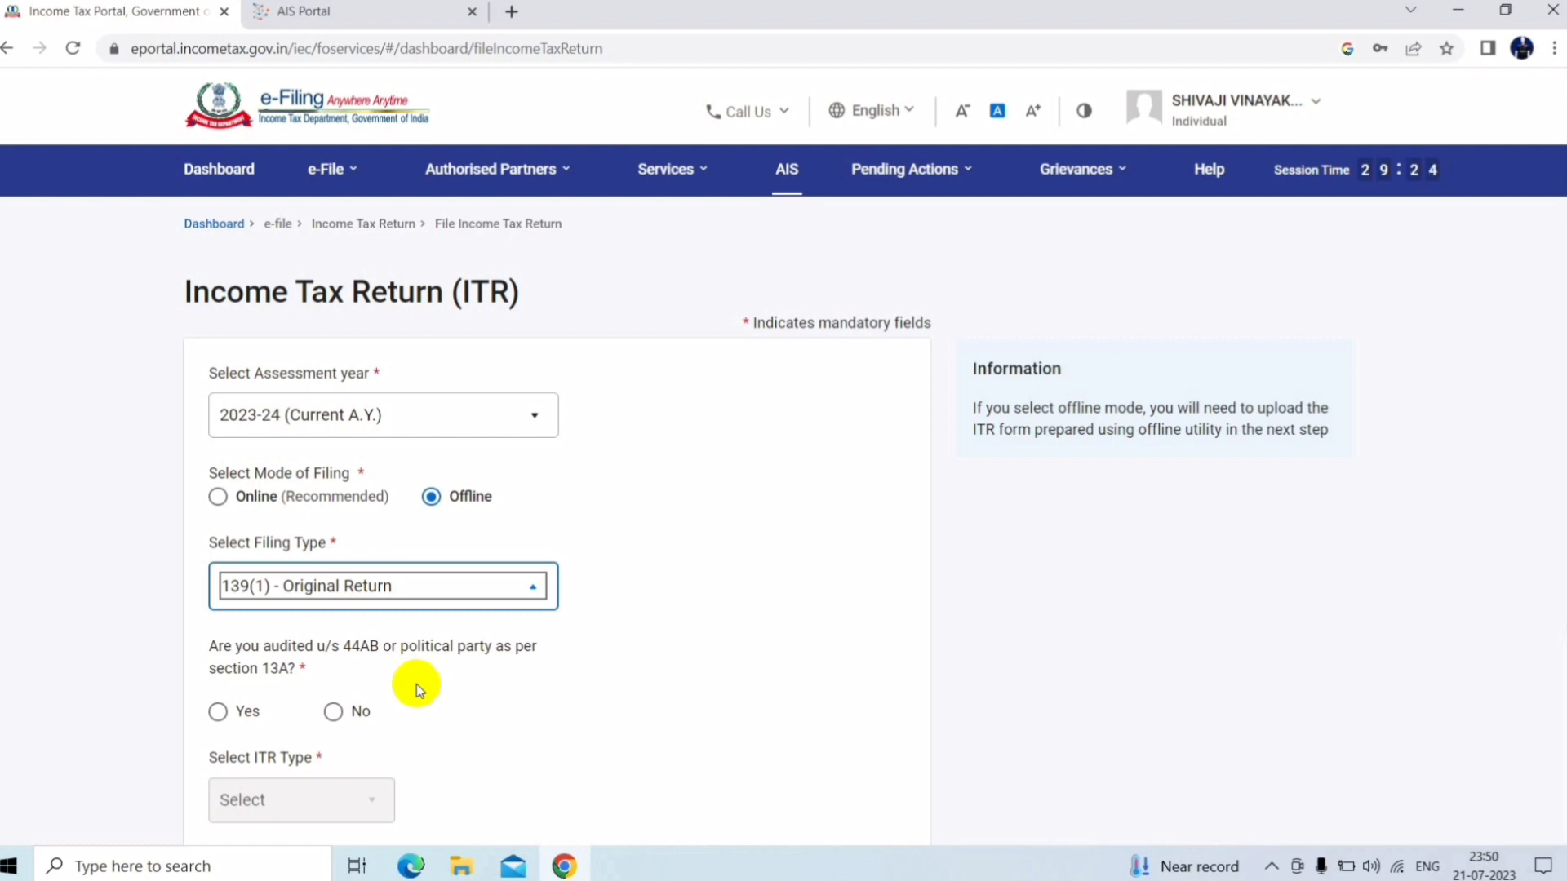
{"action": "left_click", "coordinate": [332, 710]}
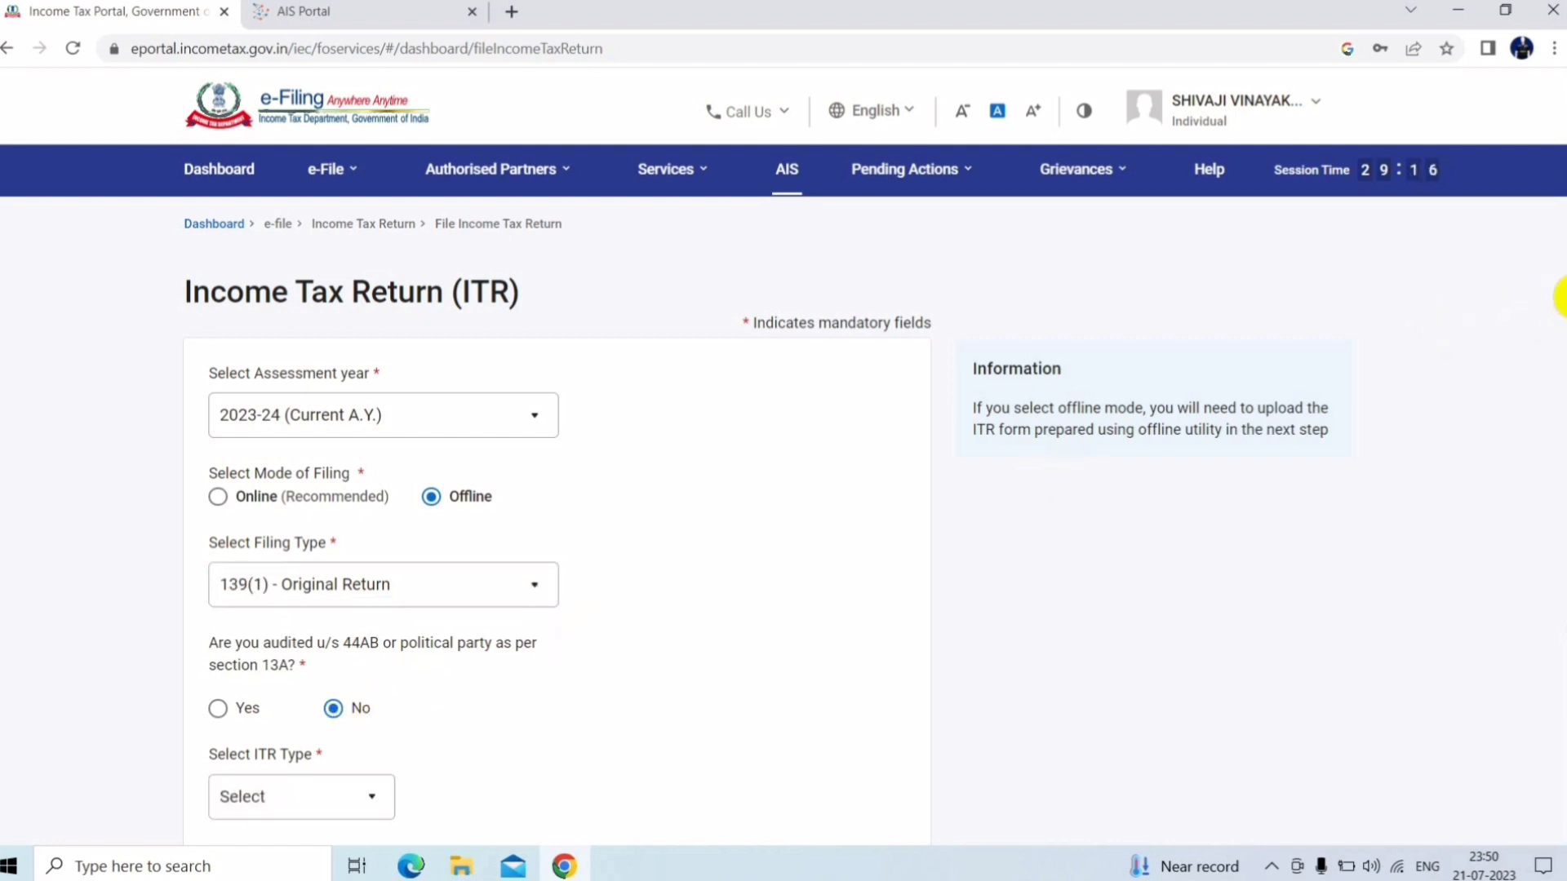
Check the ITR type list without choosing one, then go back to the Dashboard
{"action": "scroll", "coordinate": [841, 481], "scroll_direction": "down", "scroll_amount": 3}
{"action": "left_click", "coordinate": [349, 531]}
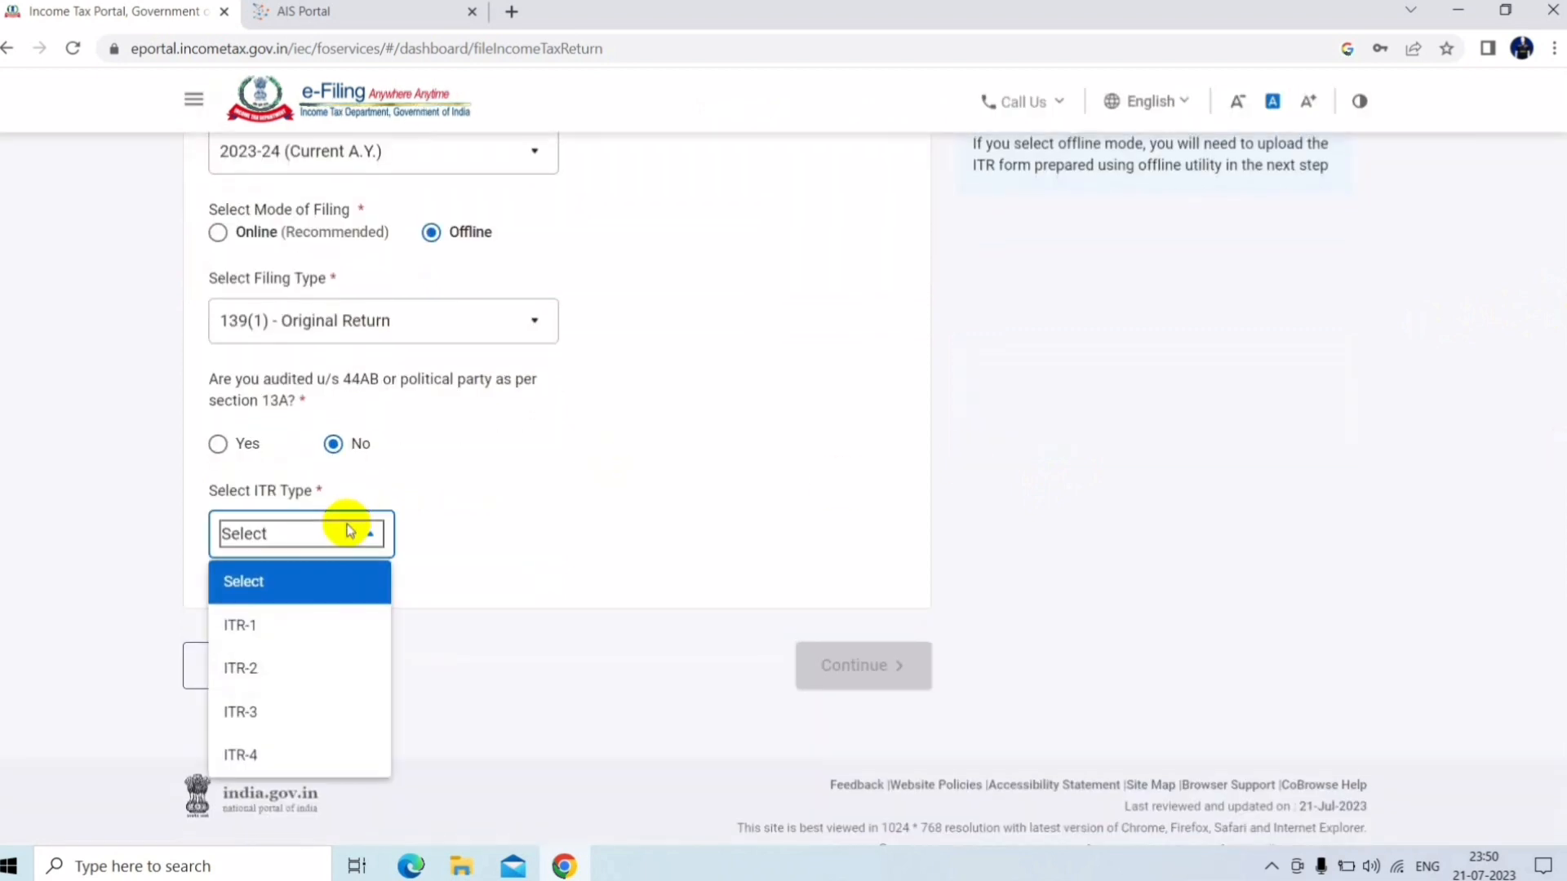
{"action": "left_click", "coordinate": [570, 560]}
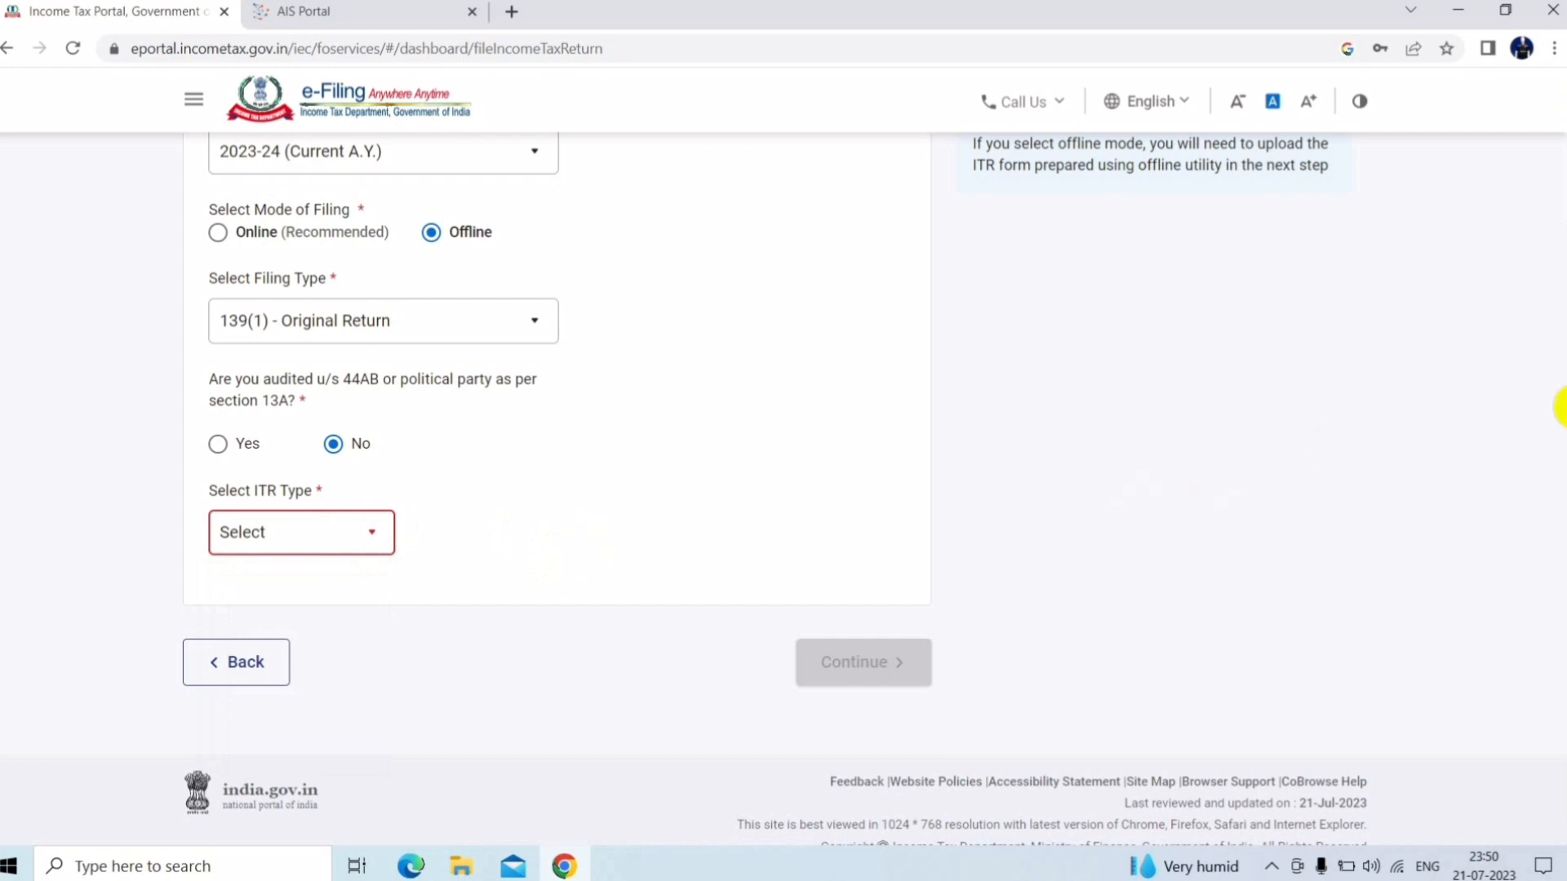
{"action": "scroll", "coordinate": [1560, 400], "scroll_direction": "up", "scroll_amount": 2}
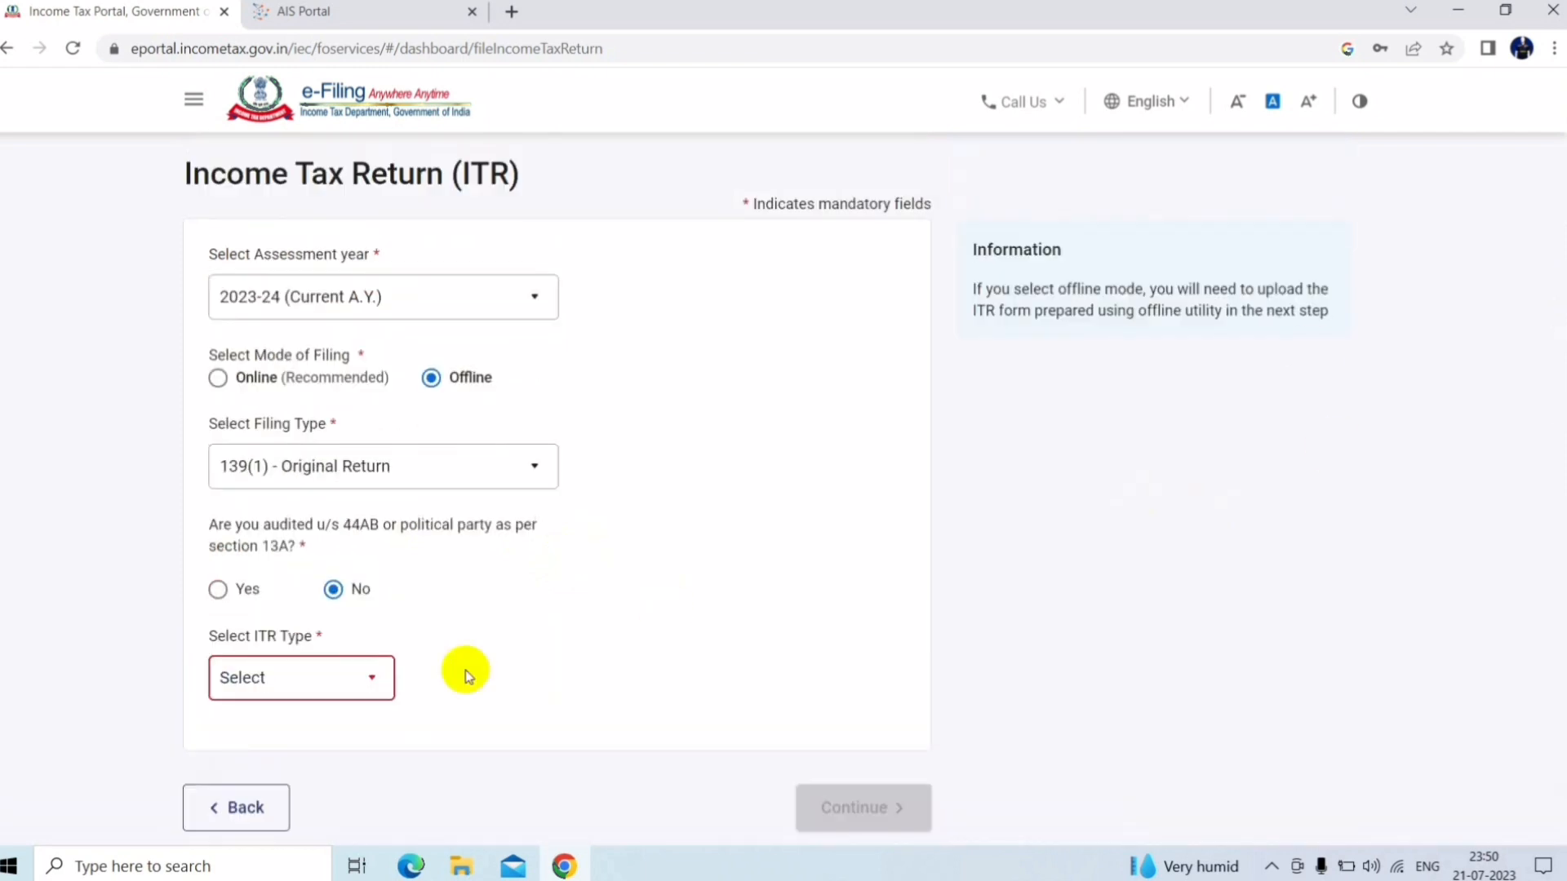
{"action": "left_click", "coordinate": [255, 811]}
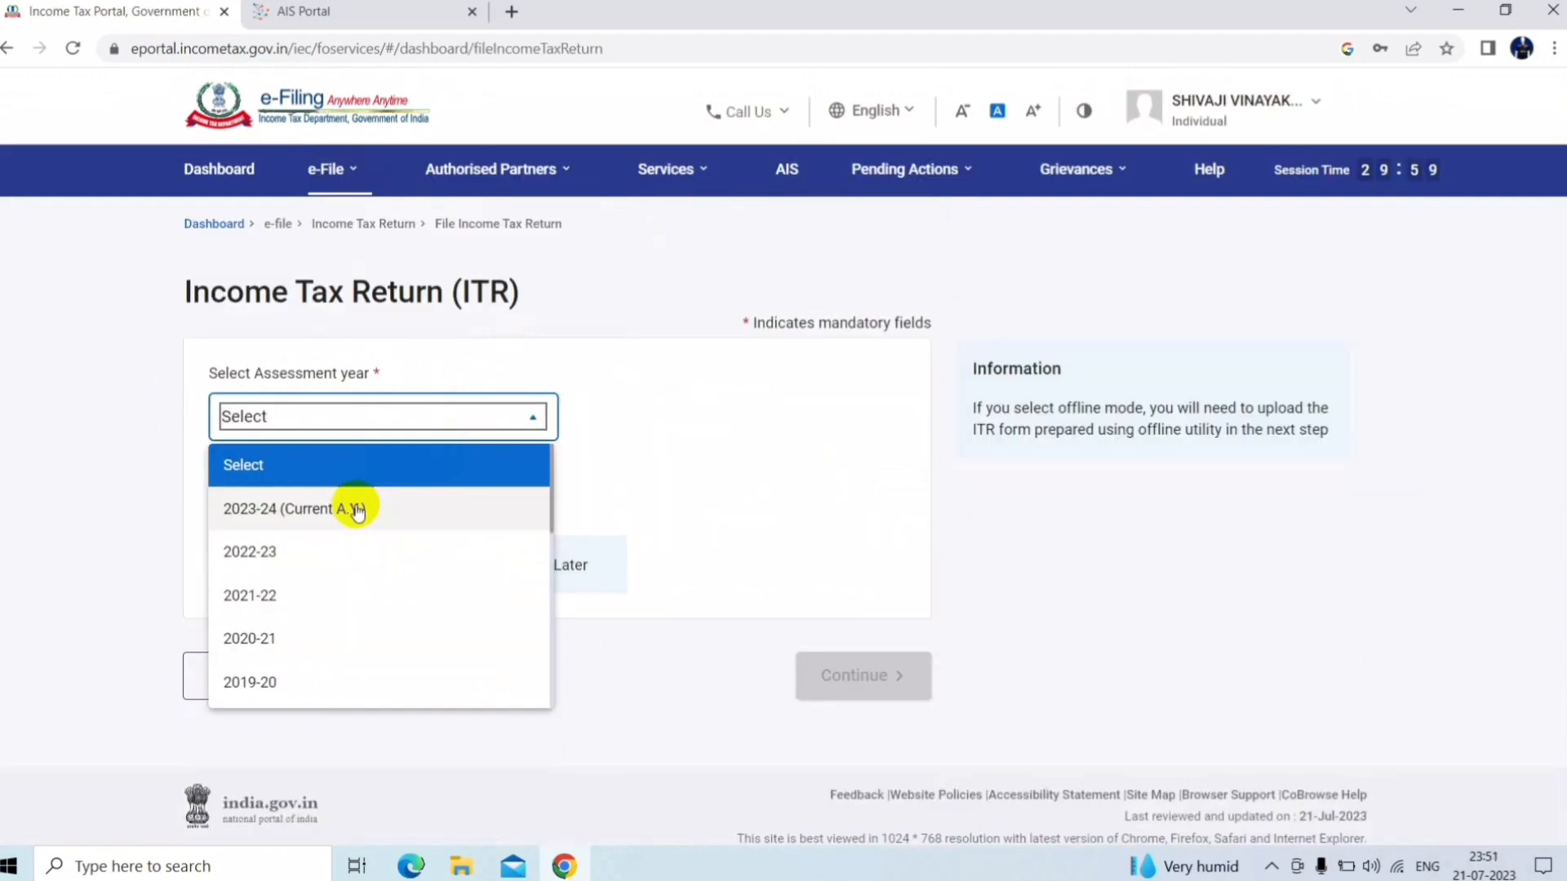
Start an online return for AY 2023-24 and resume the saved ITR-4 draft
{"action": "left_click", "coordinate": [353, 507]}
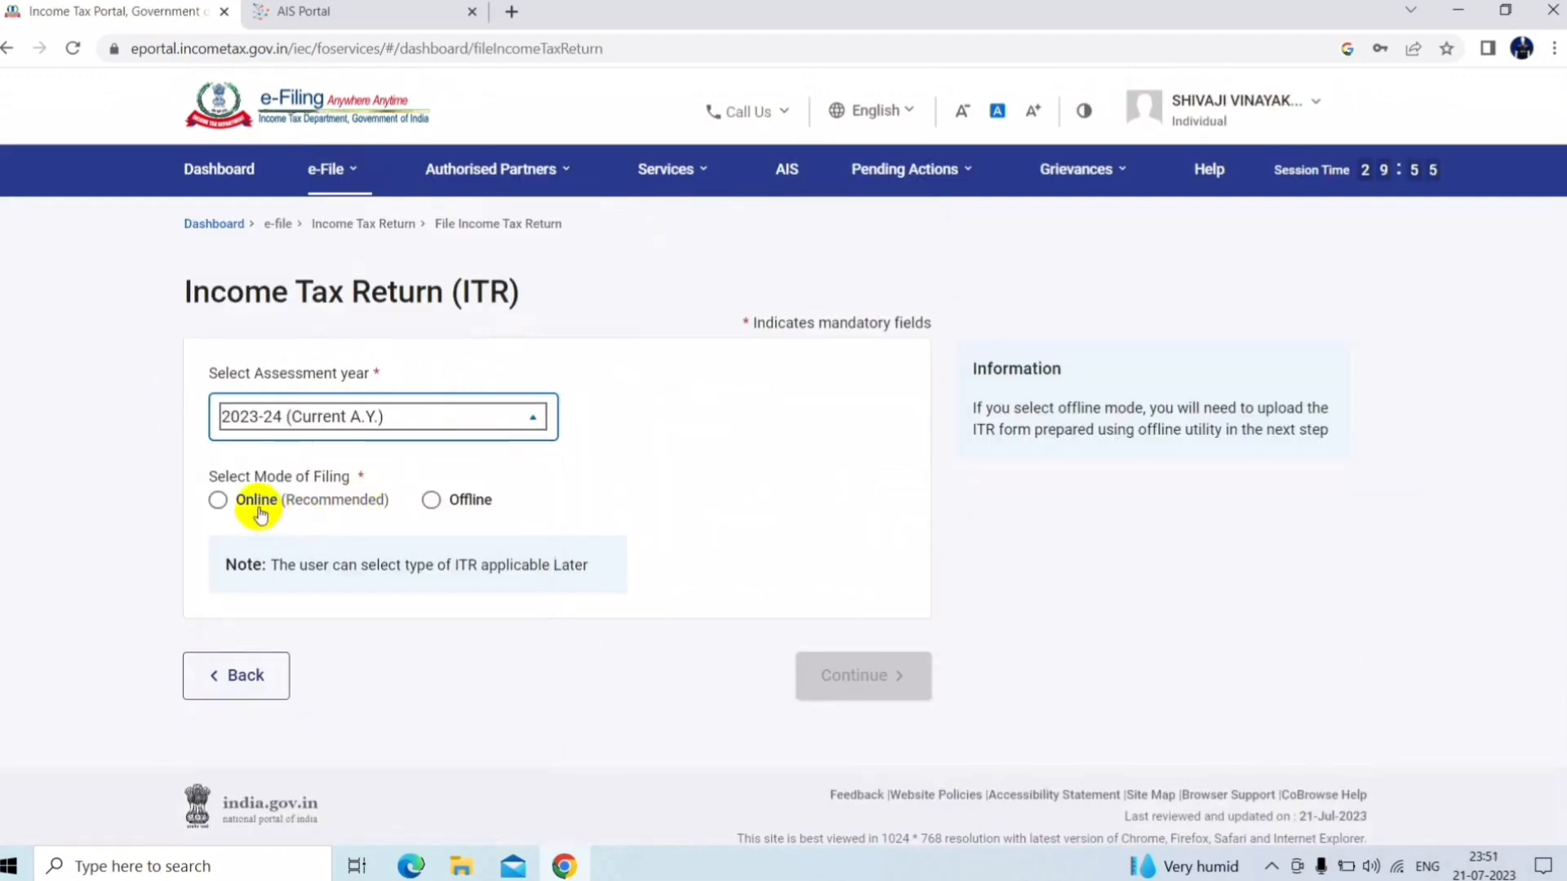
{"action": "left_click", "coordinate": [260, 512]}
{"action": "left_click", "coordinate": [887, 671]}
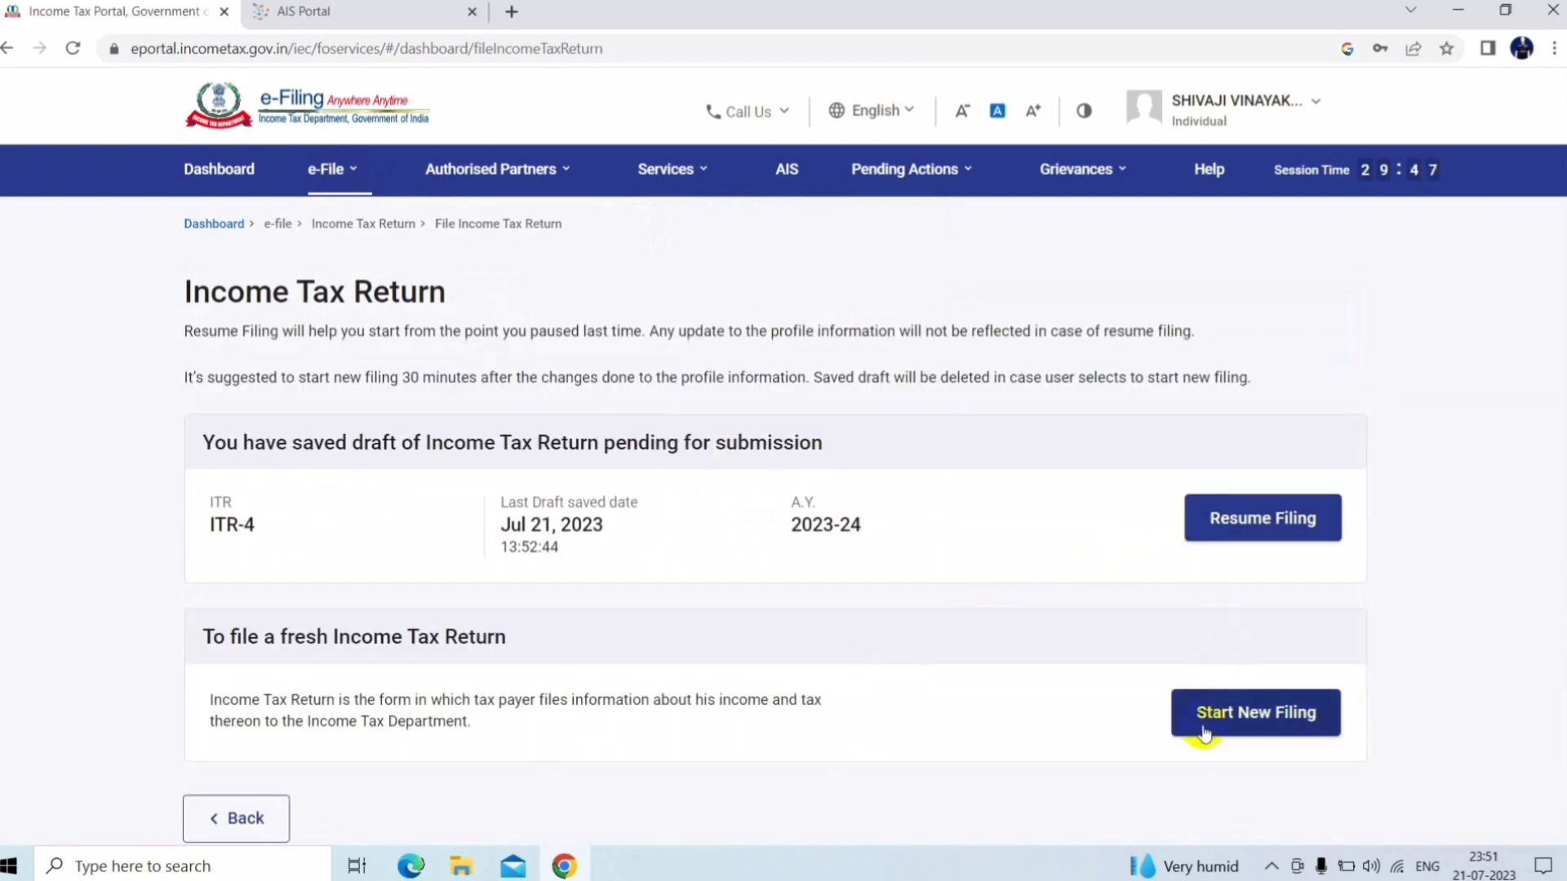
{"action": "left_click", "coordinate": [1252, 537]}
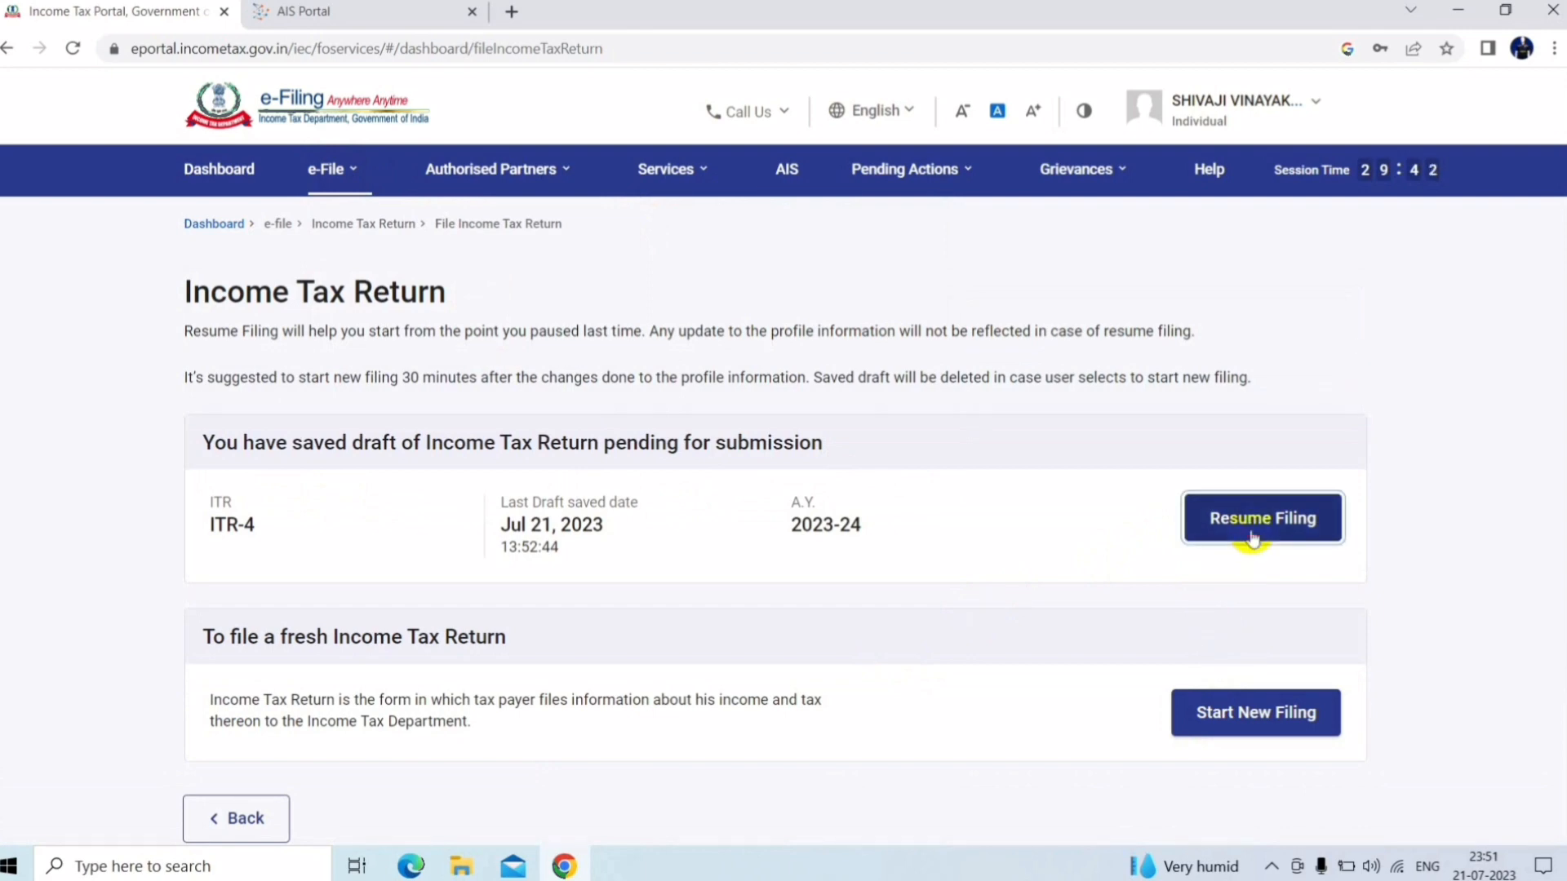
{"action": "left_click", "coordinate": [1252, 539]}
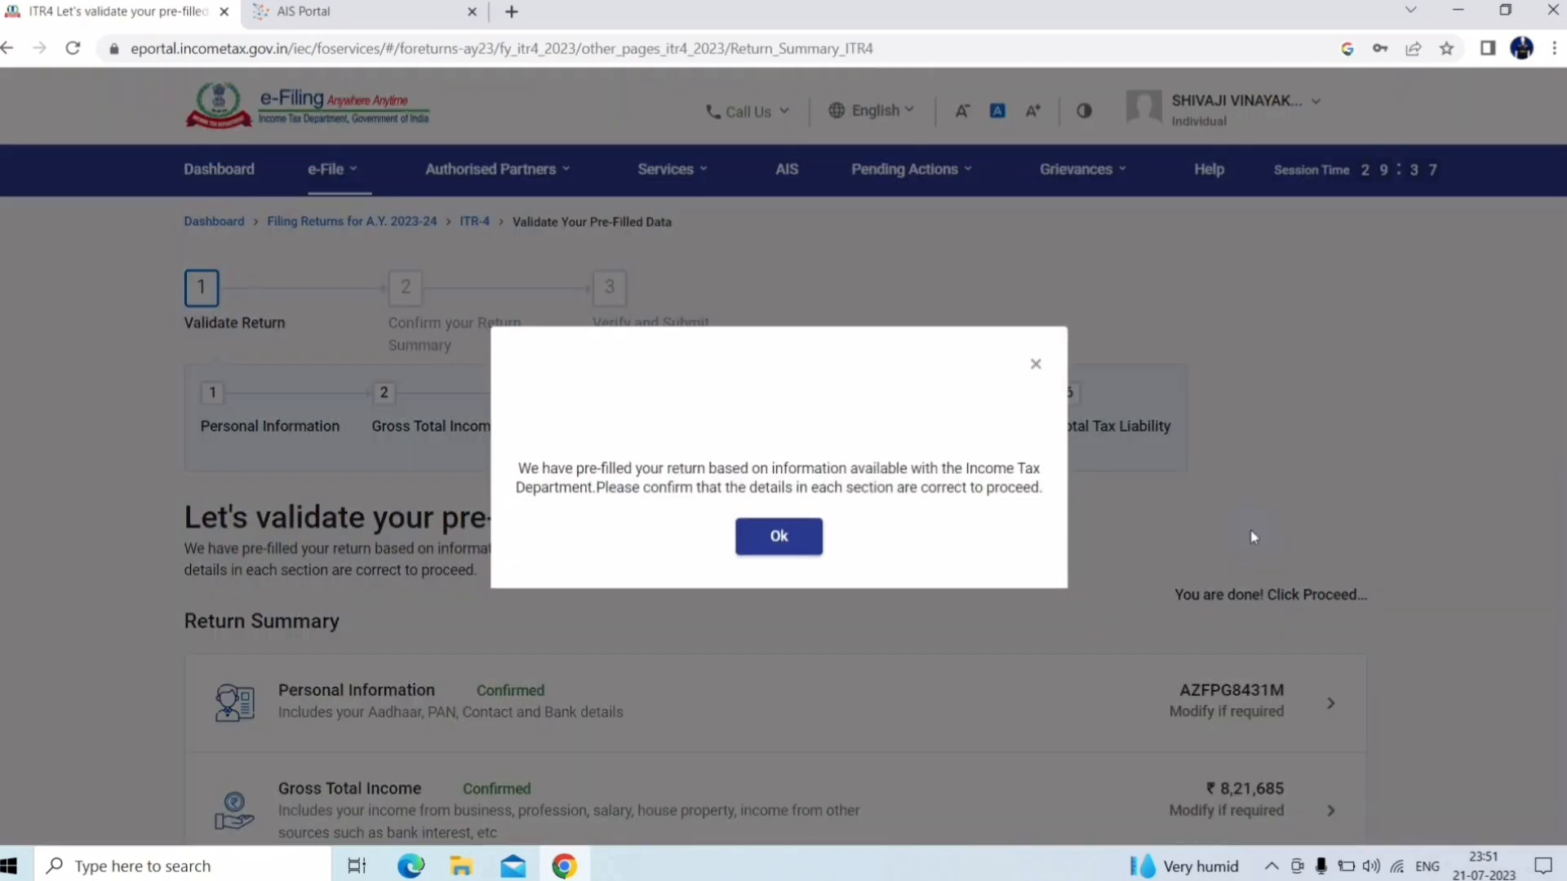
Dismiss the pre-filled return notice and open Personal Information from the Return Summary
{"action": "left_click", "coordinate": [775, 539]}
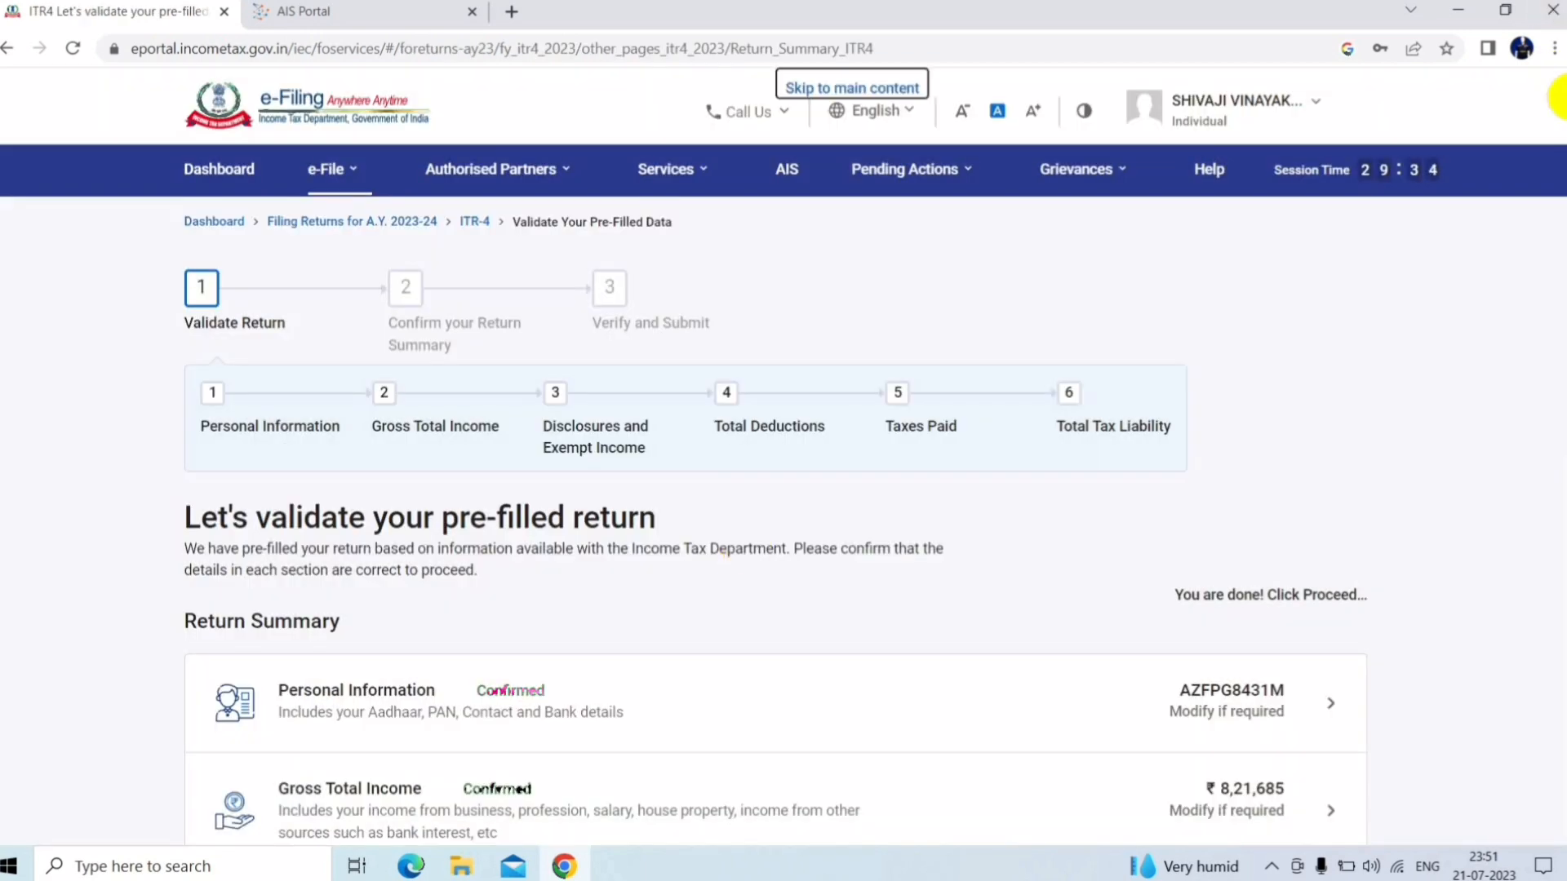
{"action": "scroll", "coordinate": [1561, 130], "scroll_direction": "down", "scroll_amount": 2}
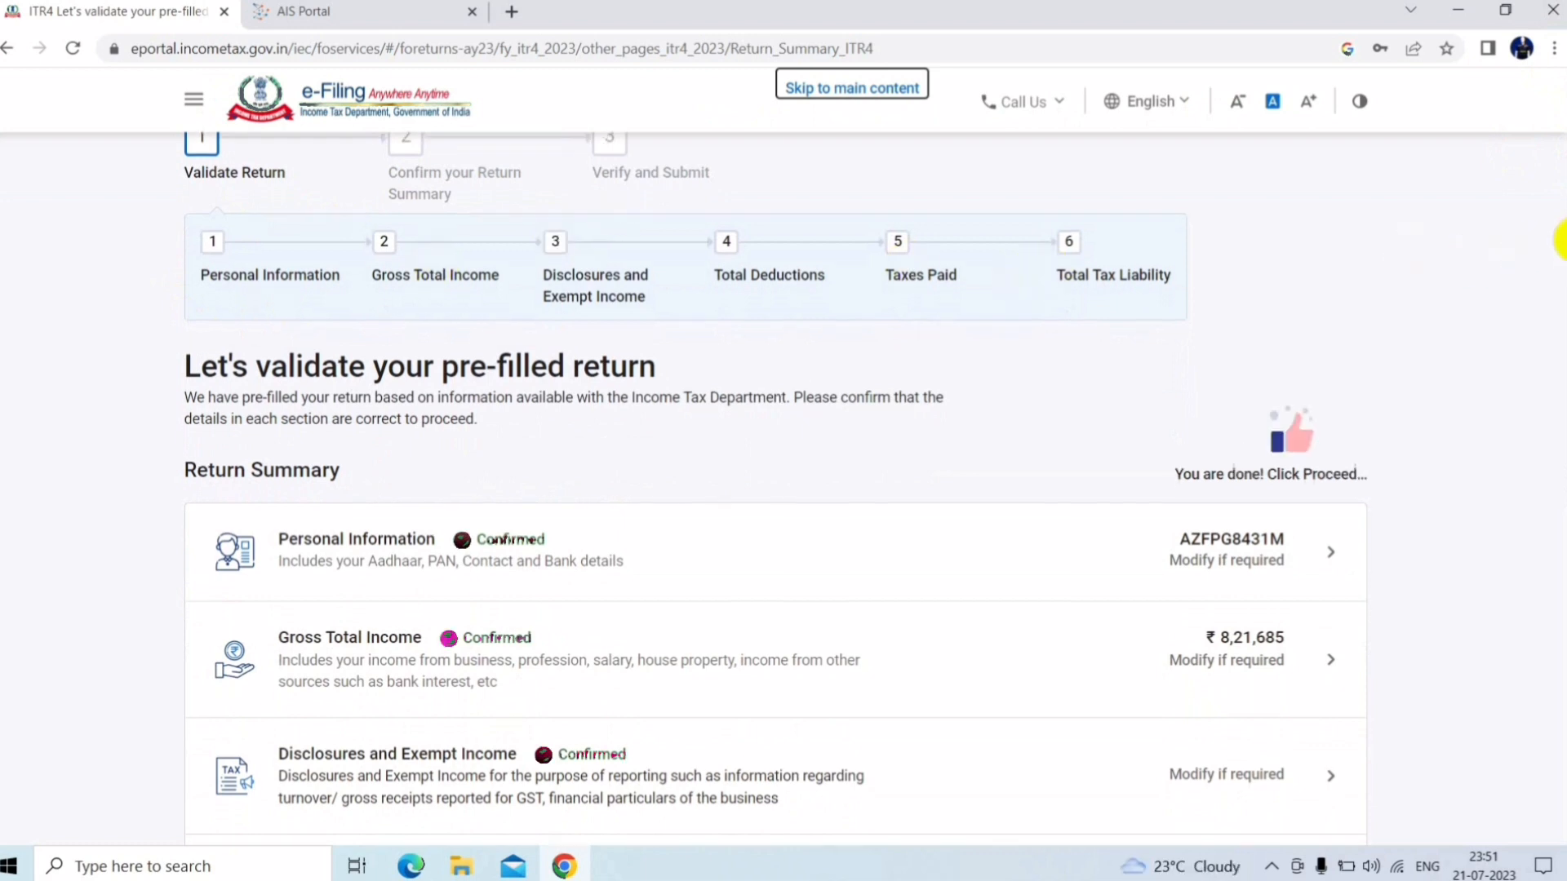
{"action": "scroll", "coordinate": [1558, 245], "scroll_direction": "down", "scroll_amount": 1}
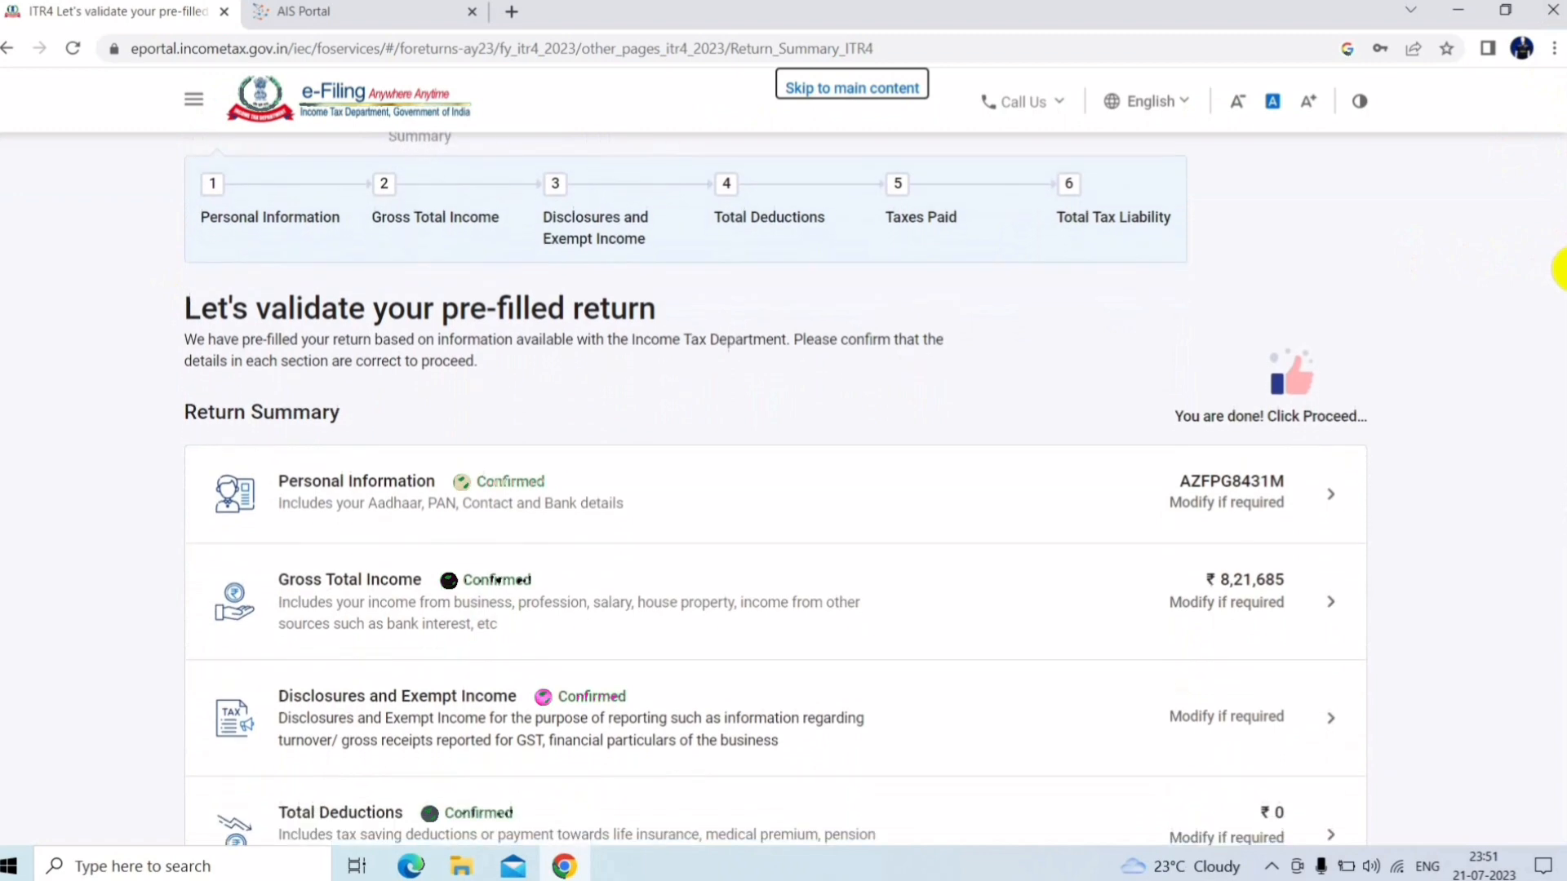
{"action": "left_click", "coordinate": [414, 523]}
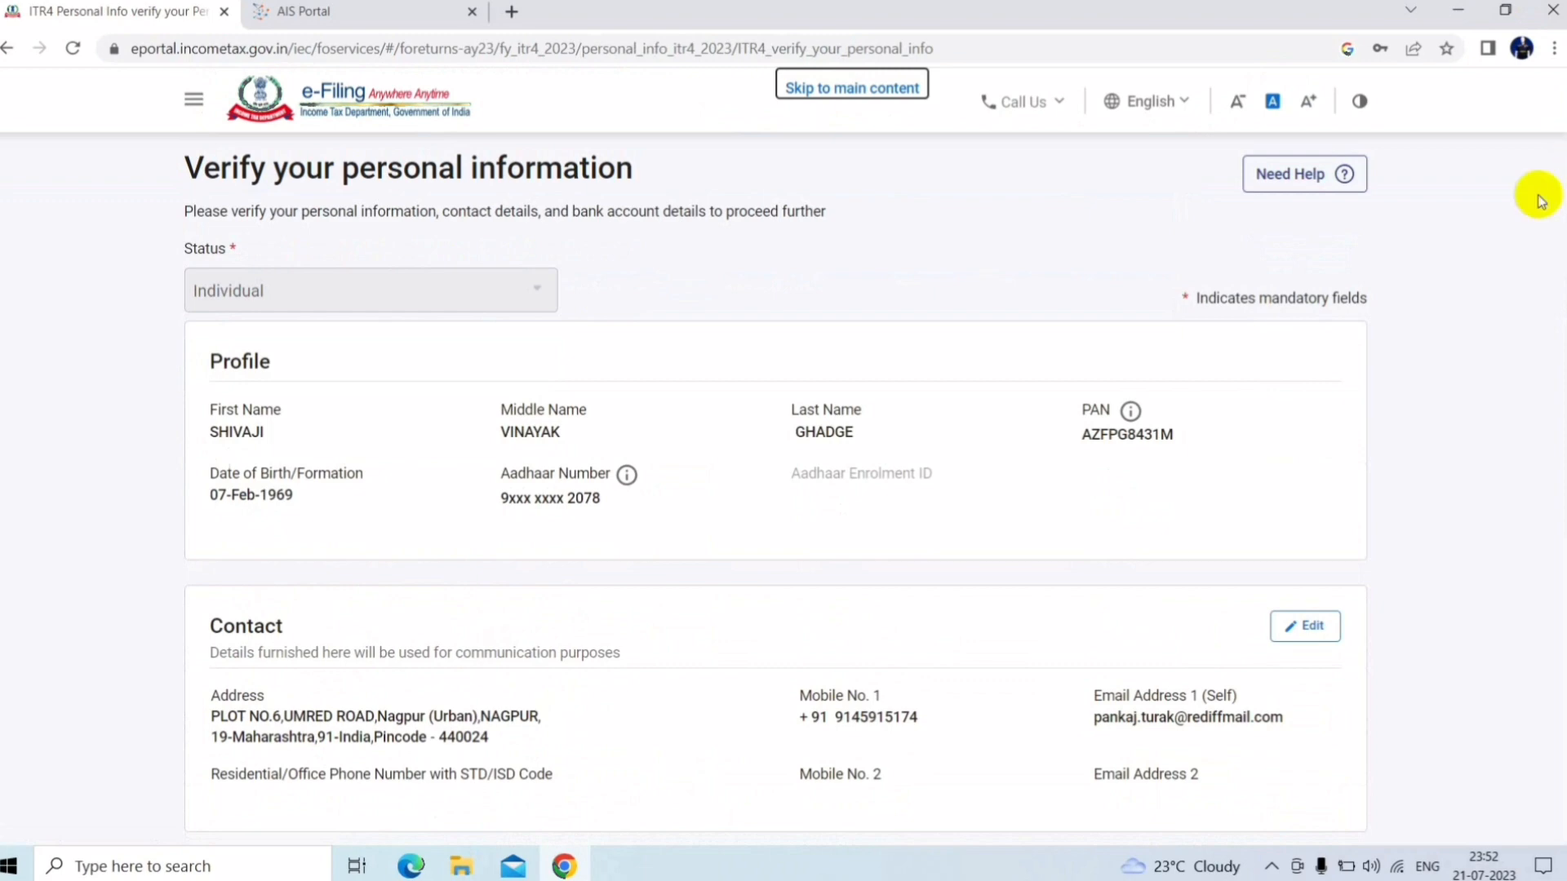
Review the profile details and keep Others as the nature of employment
{"action": "scroll", "coordinate": [1559, 216], "scroll_direction": "down", "scroll_amount": 1}
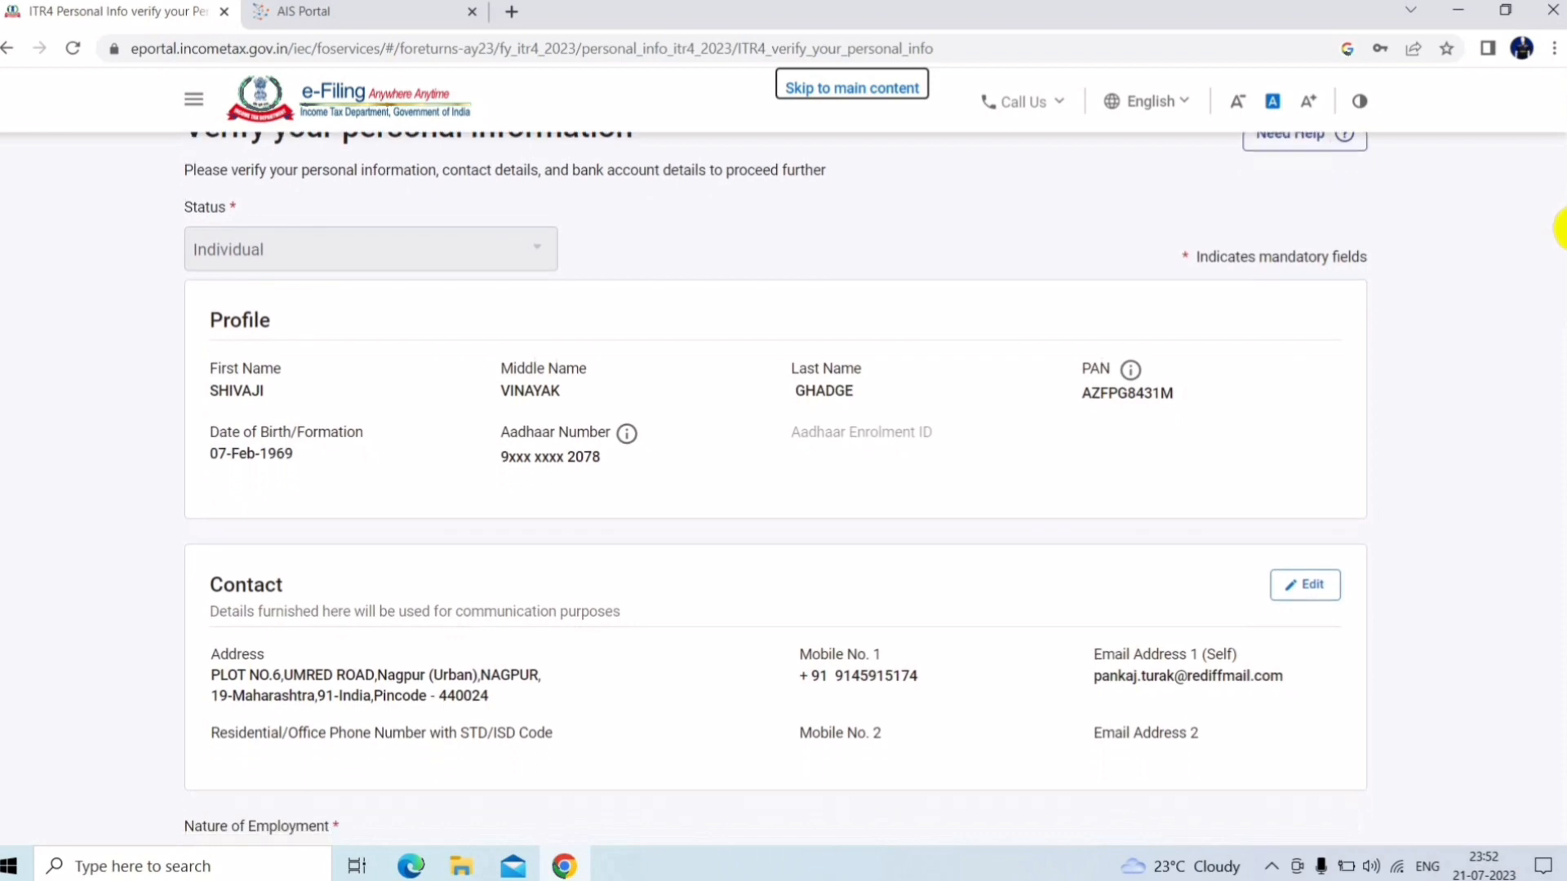
{"action": "scroll", "coordinate": [1558, 228], "scroll_direction": "down", "scroll_amount": 4}
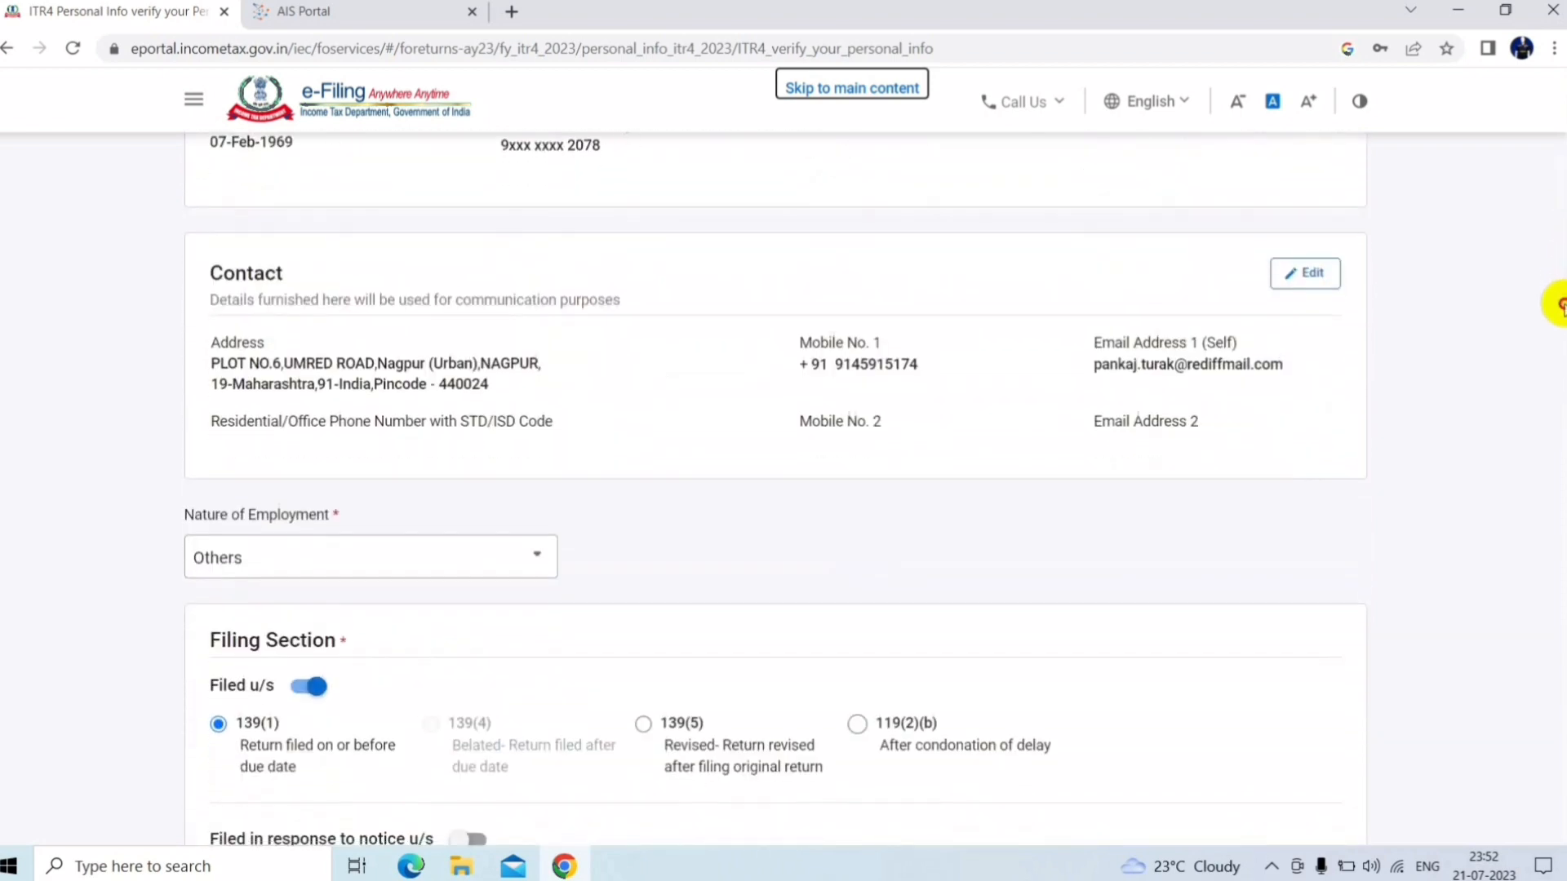
{"action": "scroll", "coordinate": [1559, 306], "scroll_direction": "down", "scroll_amount": 3}
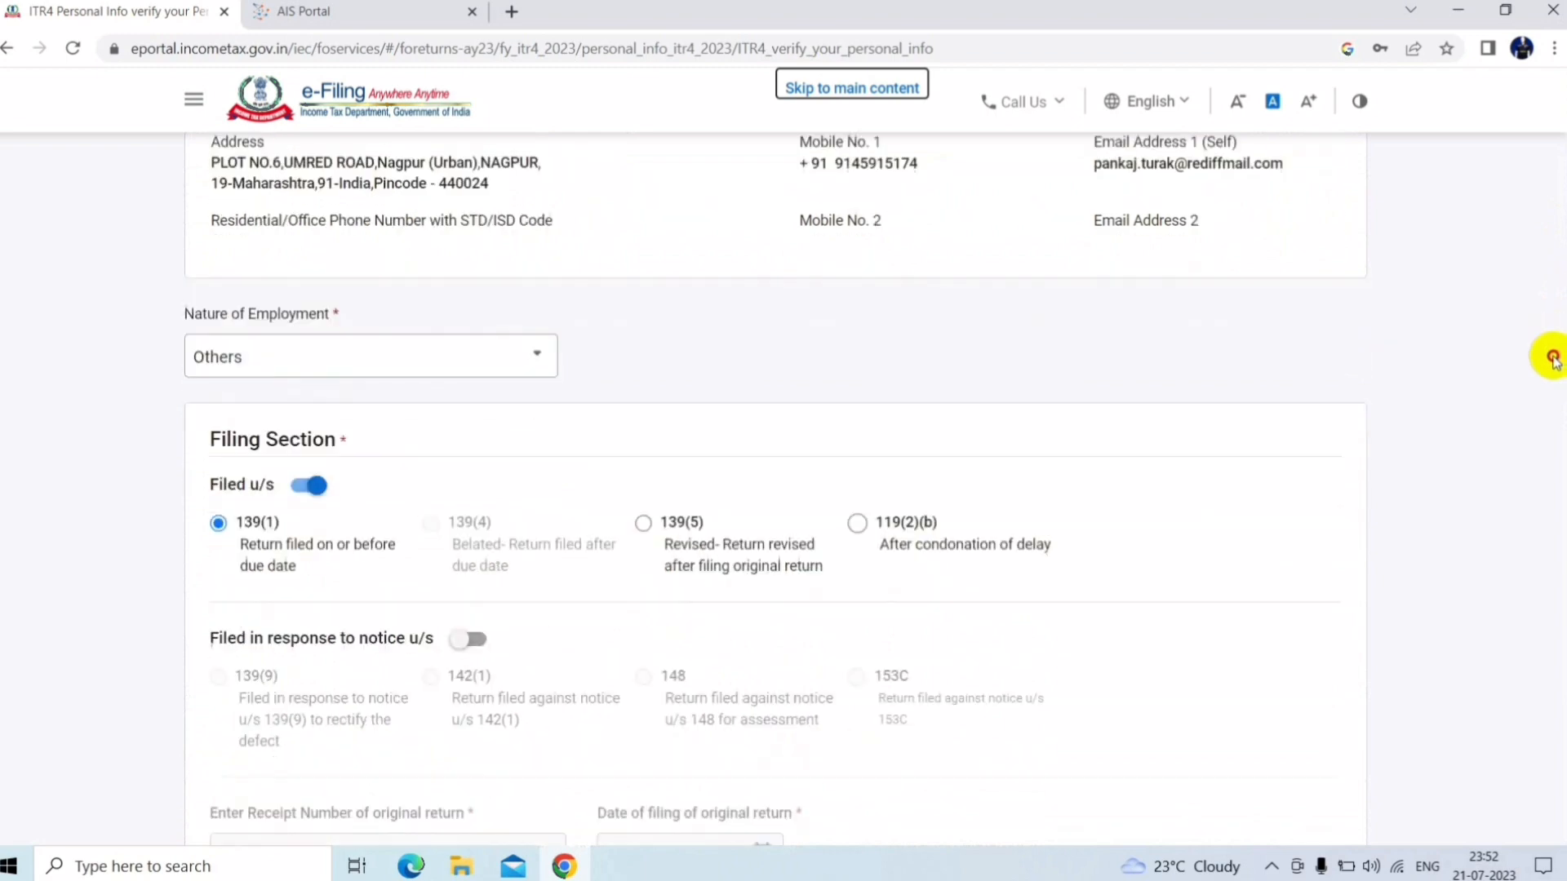
{"action": "scroll", "coordinate": [1553, 359], "scroll_direction": "down", "scroll_amount": 1}
{"action": "scroll", "coordinate": [1552, 359], "scroll_direction": "up", "scroll_amount": 5}
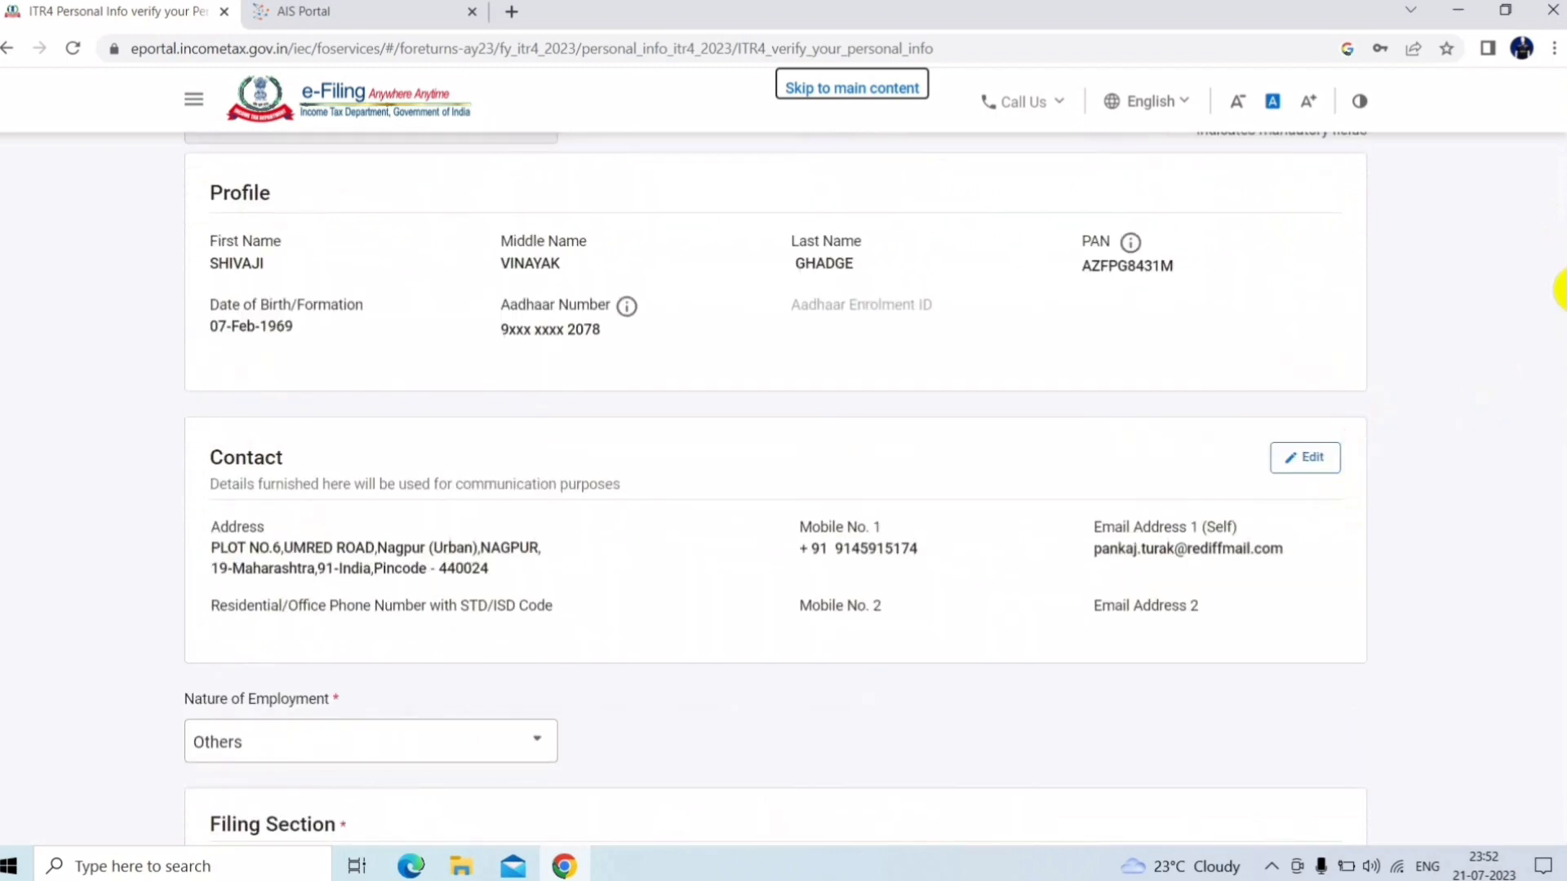
{"action": "scroll", "coordinate": [1559, 290], "scroll_direction": "down", "scroll_amount": 5}
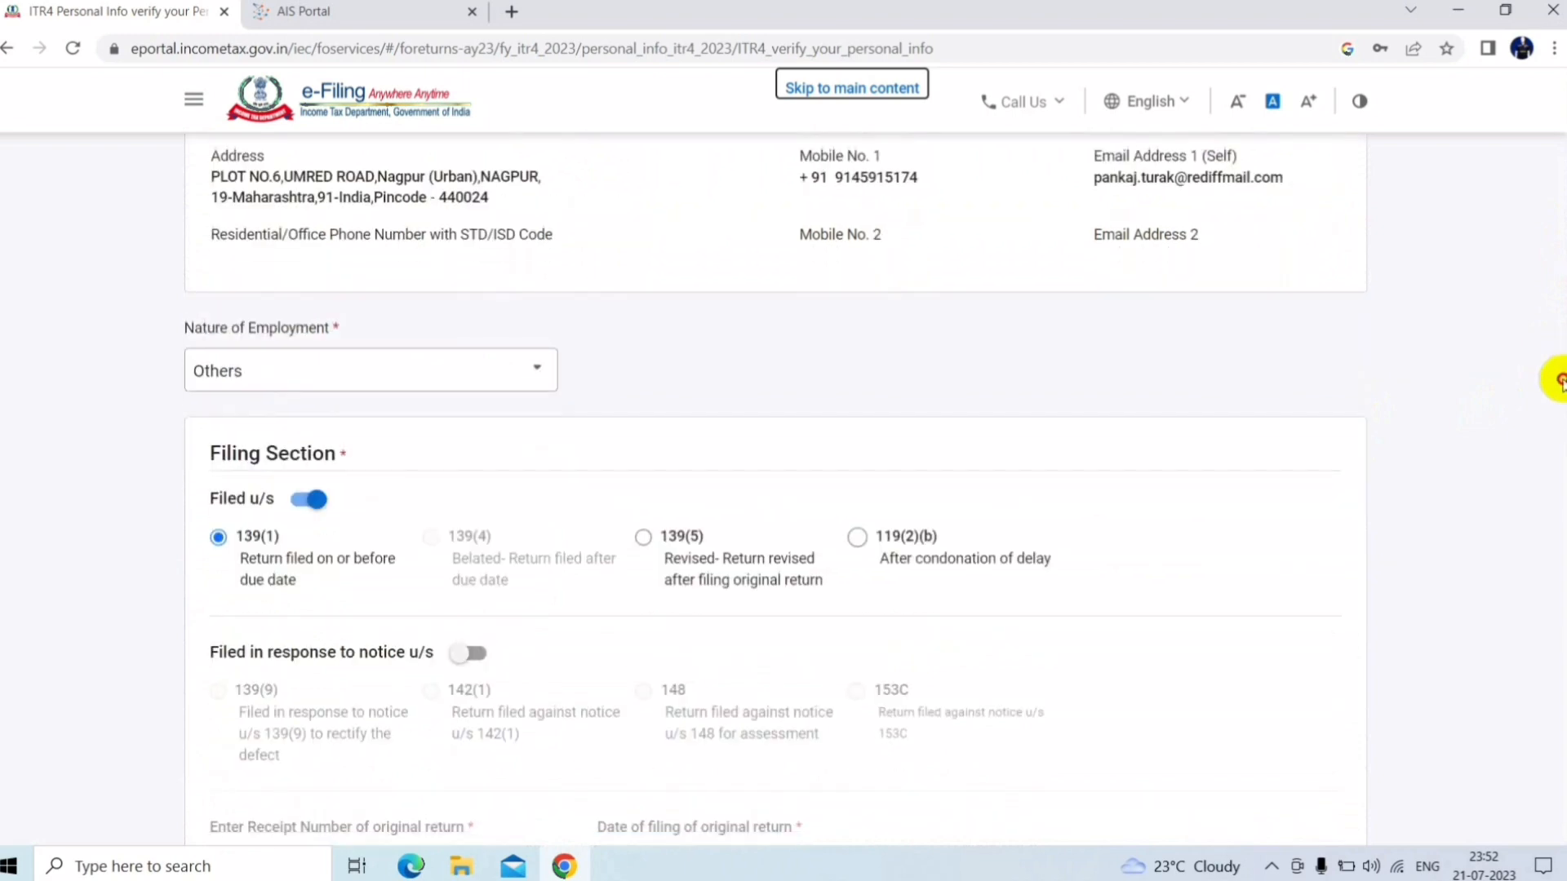
{"action": "scroll", "coordinate": [1555, 383], "scroll_direction": "down", "scroll_amount": 1}
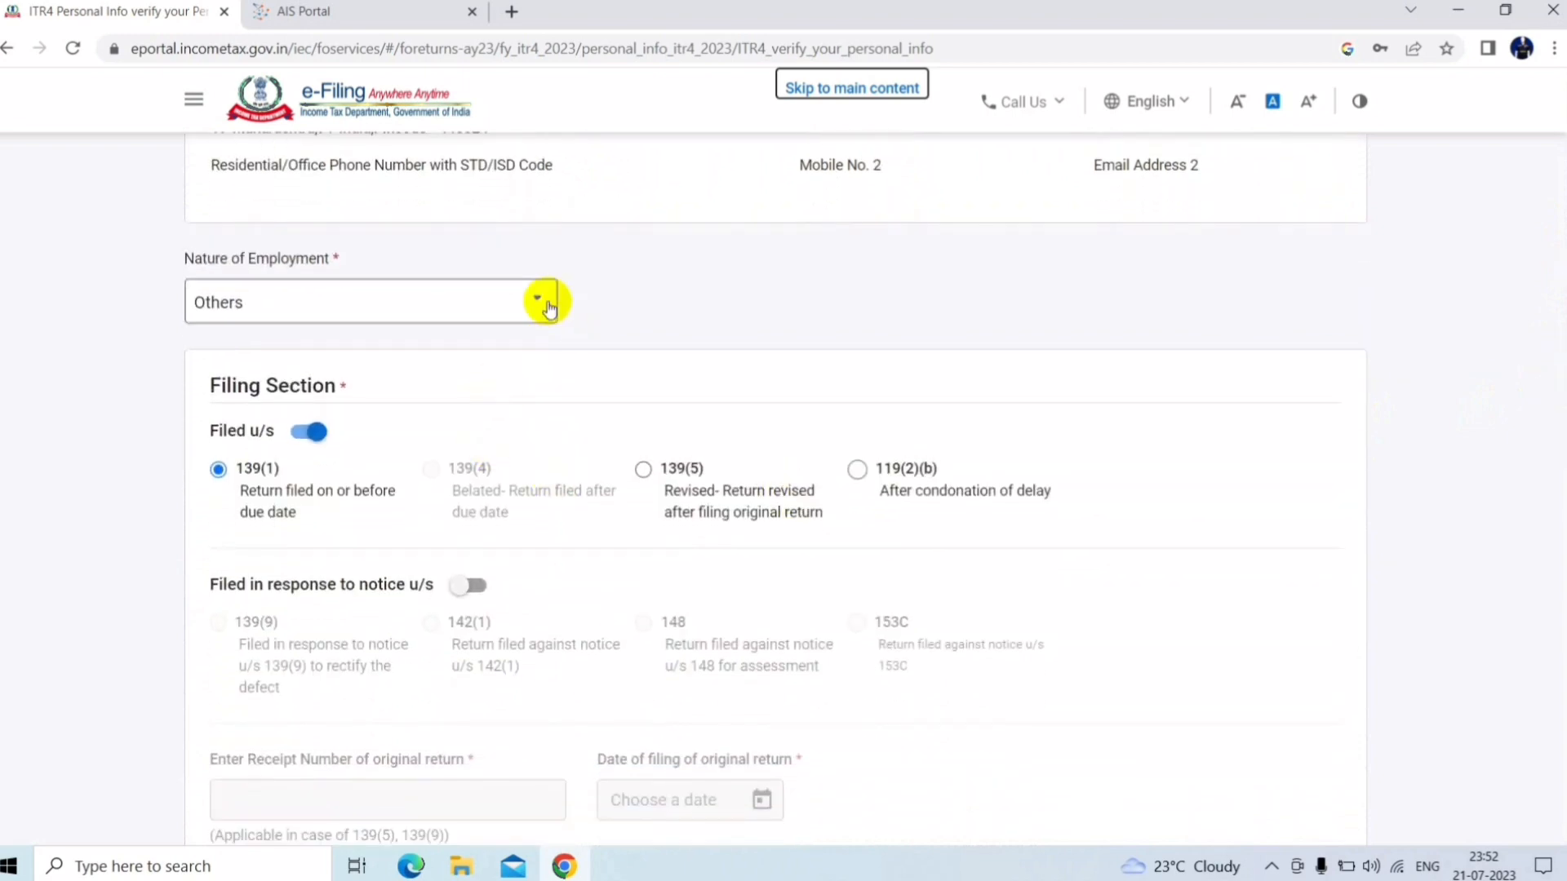
{"action": "left_click", "coordinate": [501, 309]}
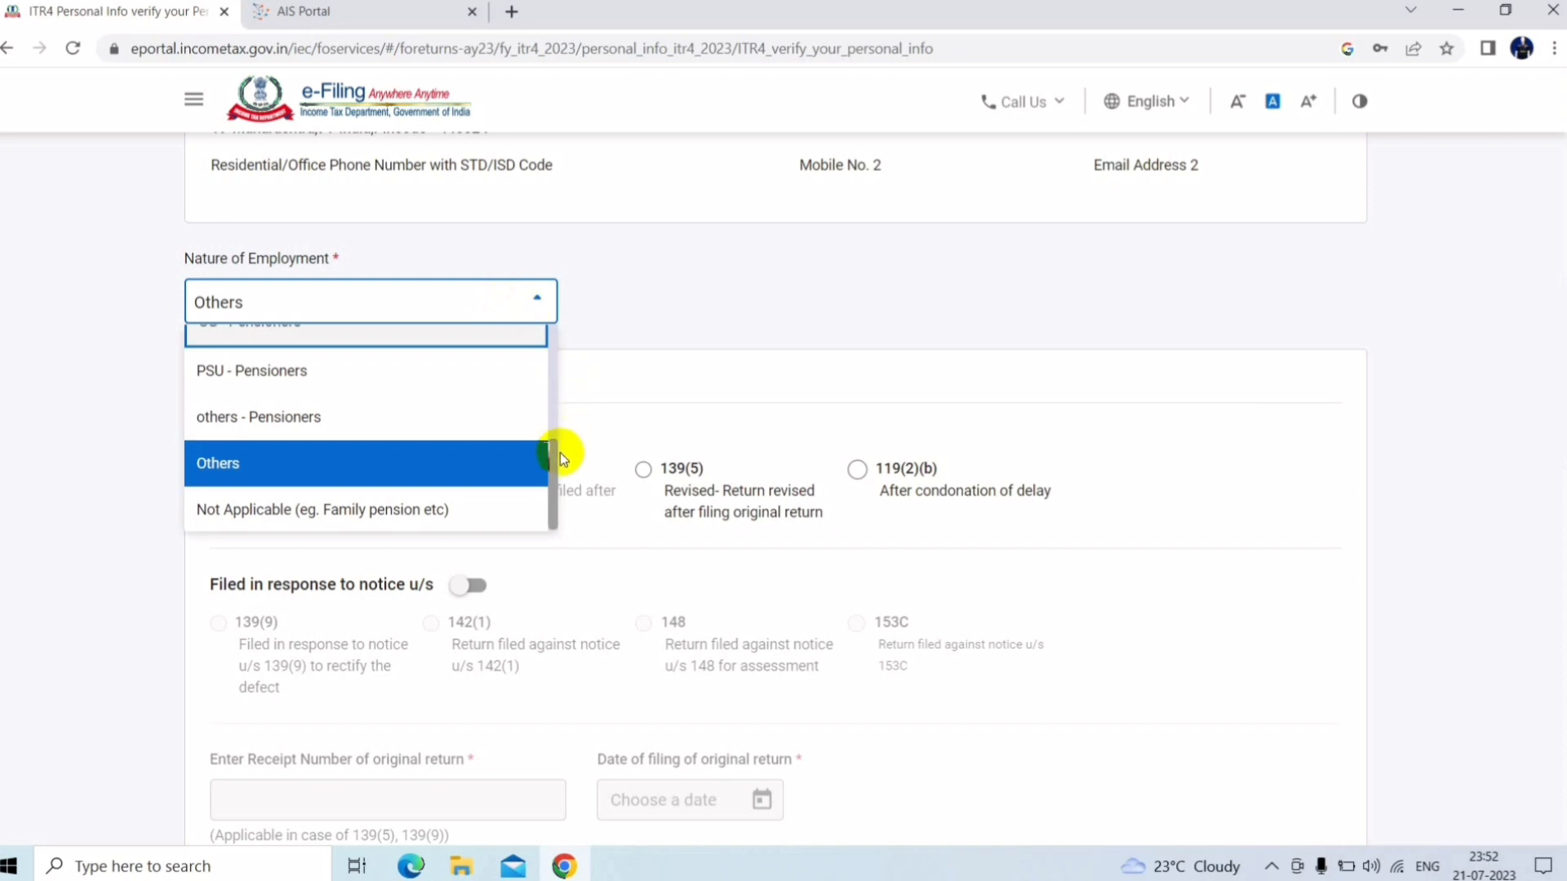
{"action": "left_click", "coordinate": [483, 461]}
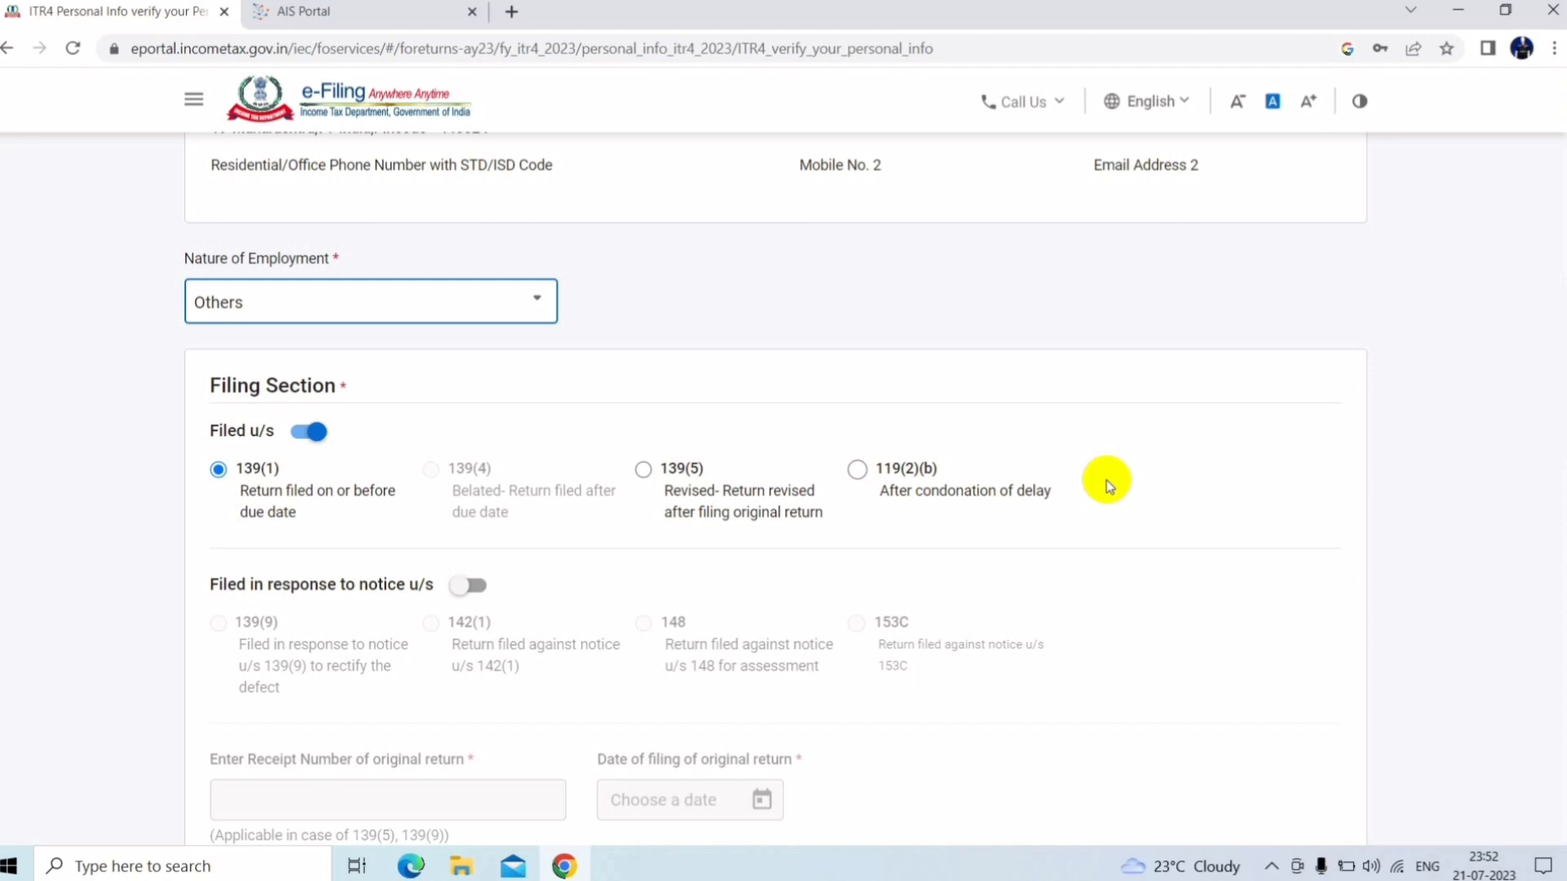
Review the filing details down to the validated refund bank account
{"action": "scroll", "coordinate": [1559, 384], "scroll_direction": "down", "scroll_amount": 3}
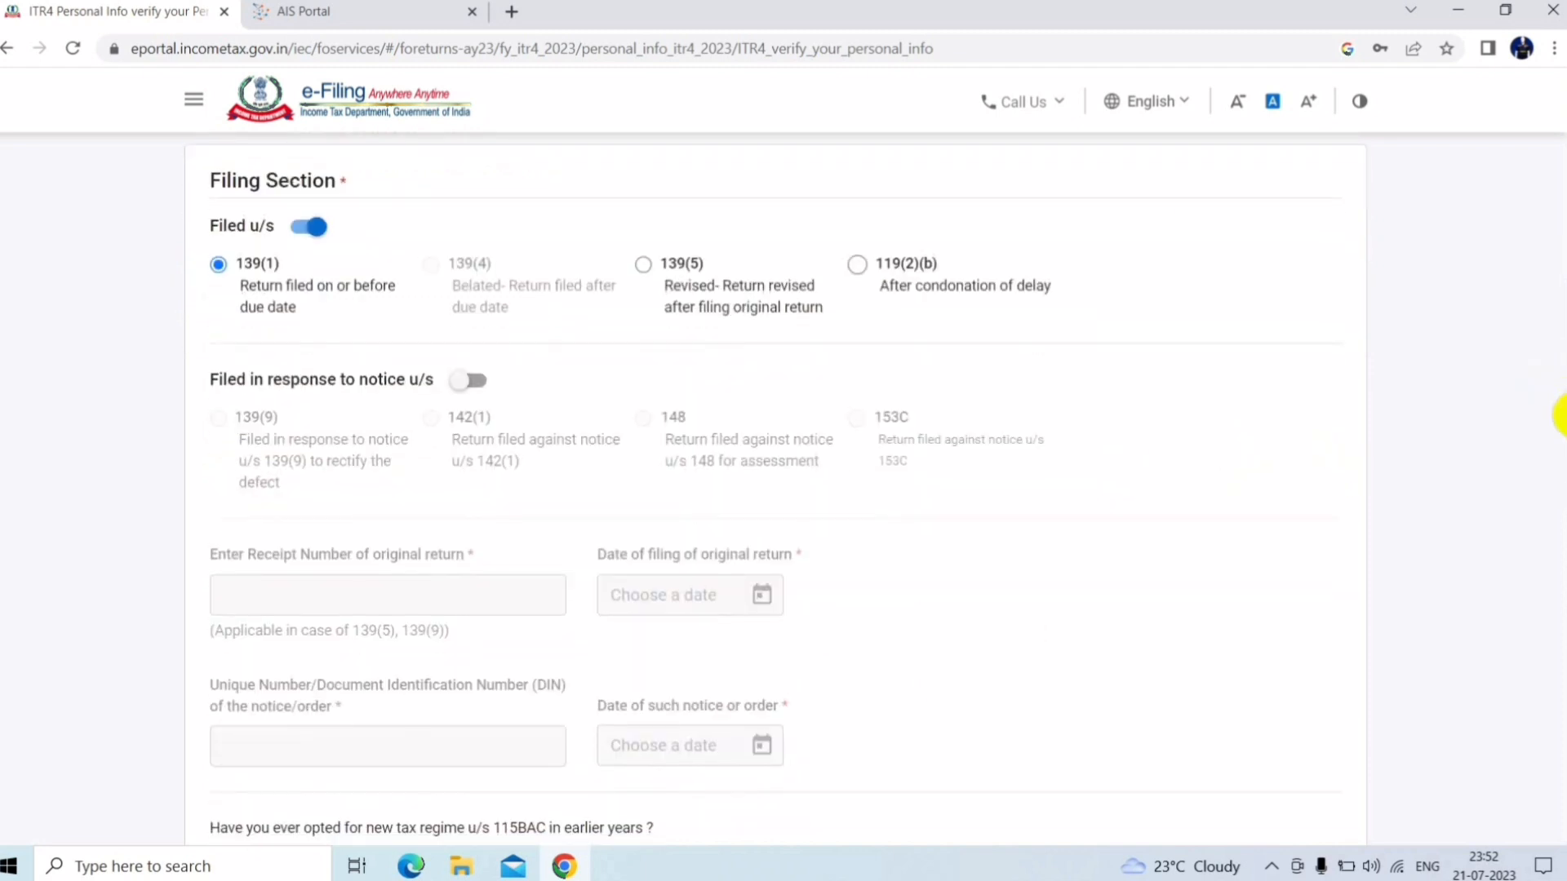
{"action": "scroll", "coordinate": [1559, 419], "scroll_direction": "down", "scroll_amount": 2}
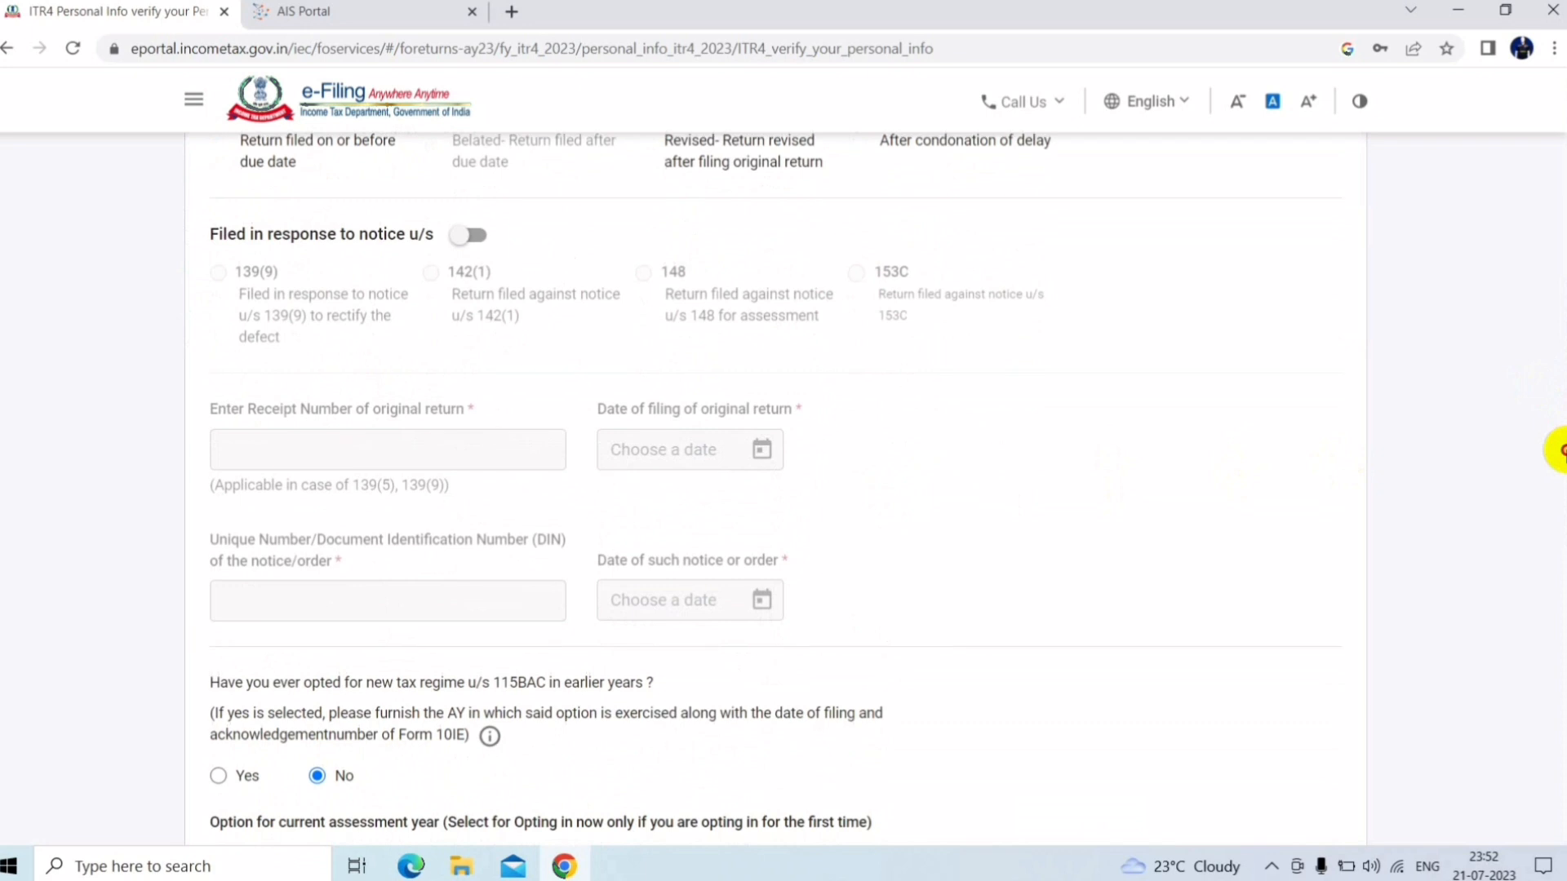
{"action": "scroll", "coordinate": [1558, 448], "scroll_direction": "up", "scroll_amount": 2}
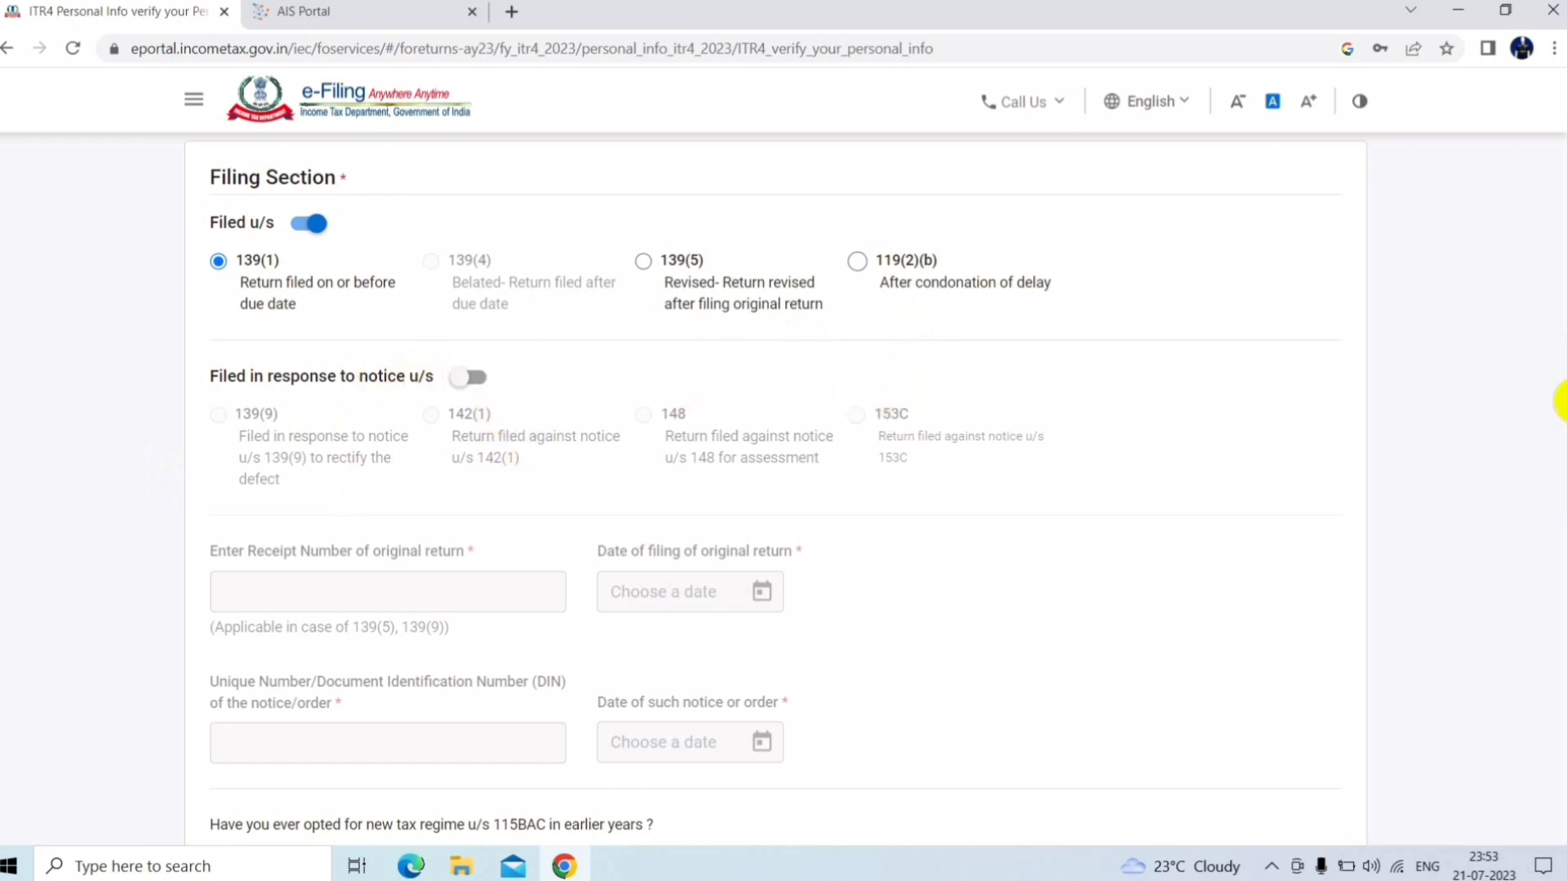
{"action": "scroll", "coordinate": [1559, 416], "scroll_direction": "down", "scroll_amount": 3}
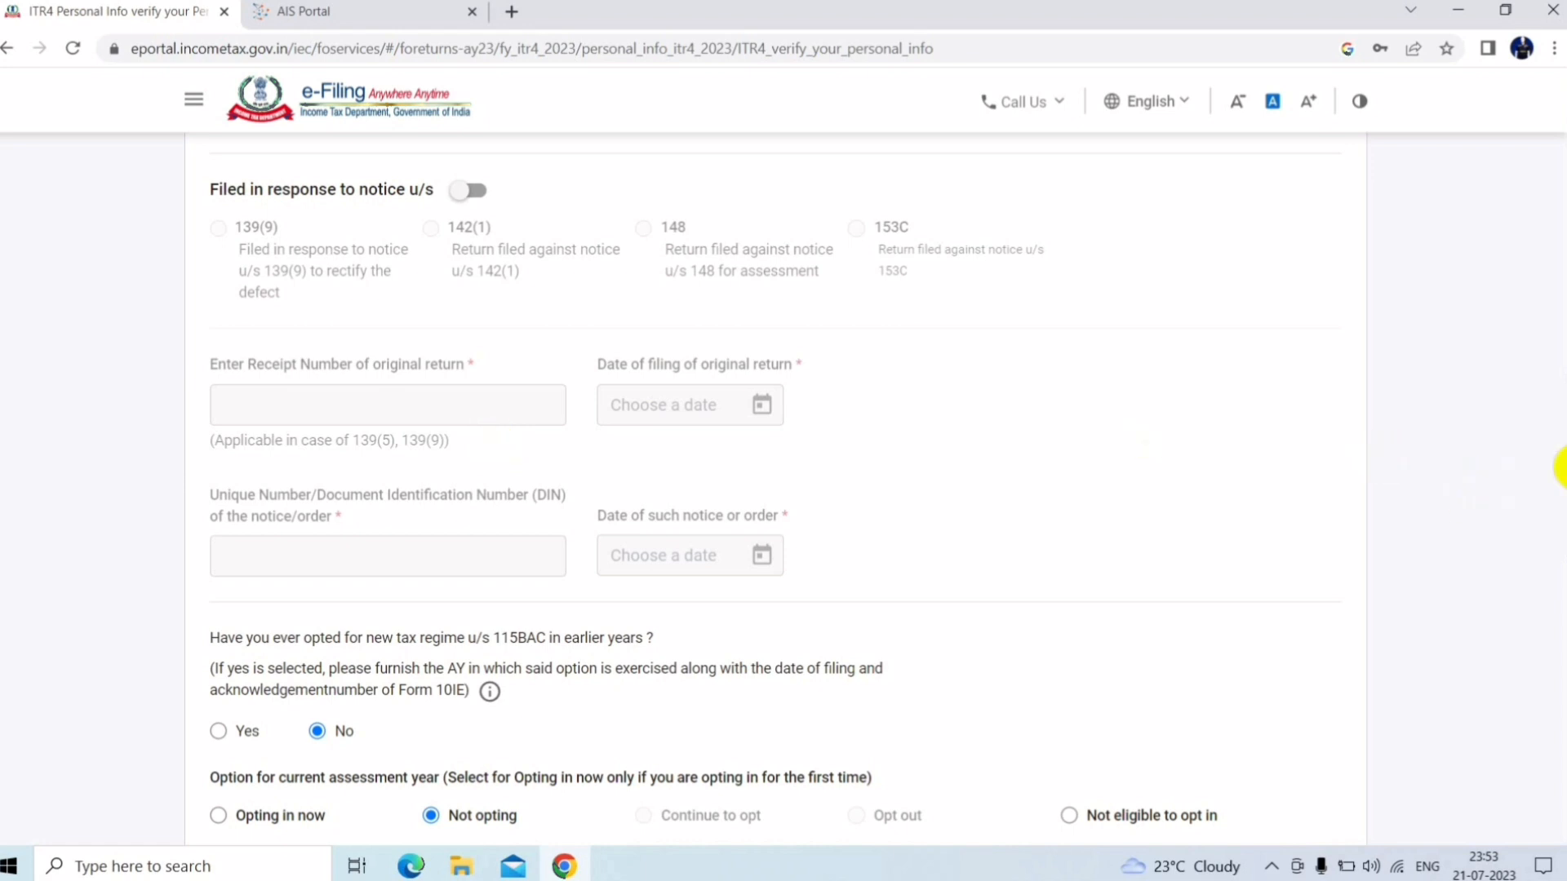
{"action": "scroll", "coordinate": [1558, 490], "scroll_direction": "down", "scroll_amount": 3}
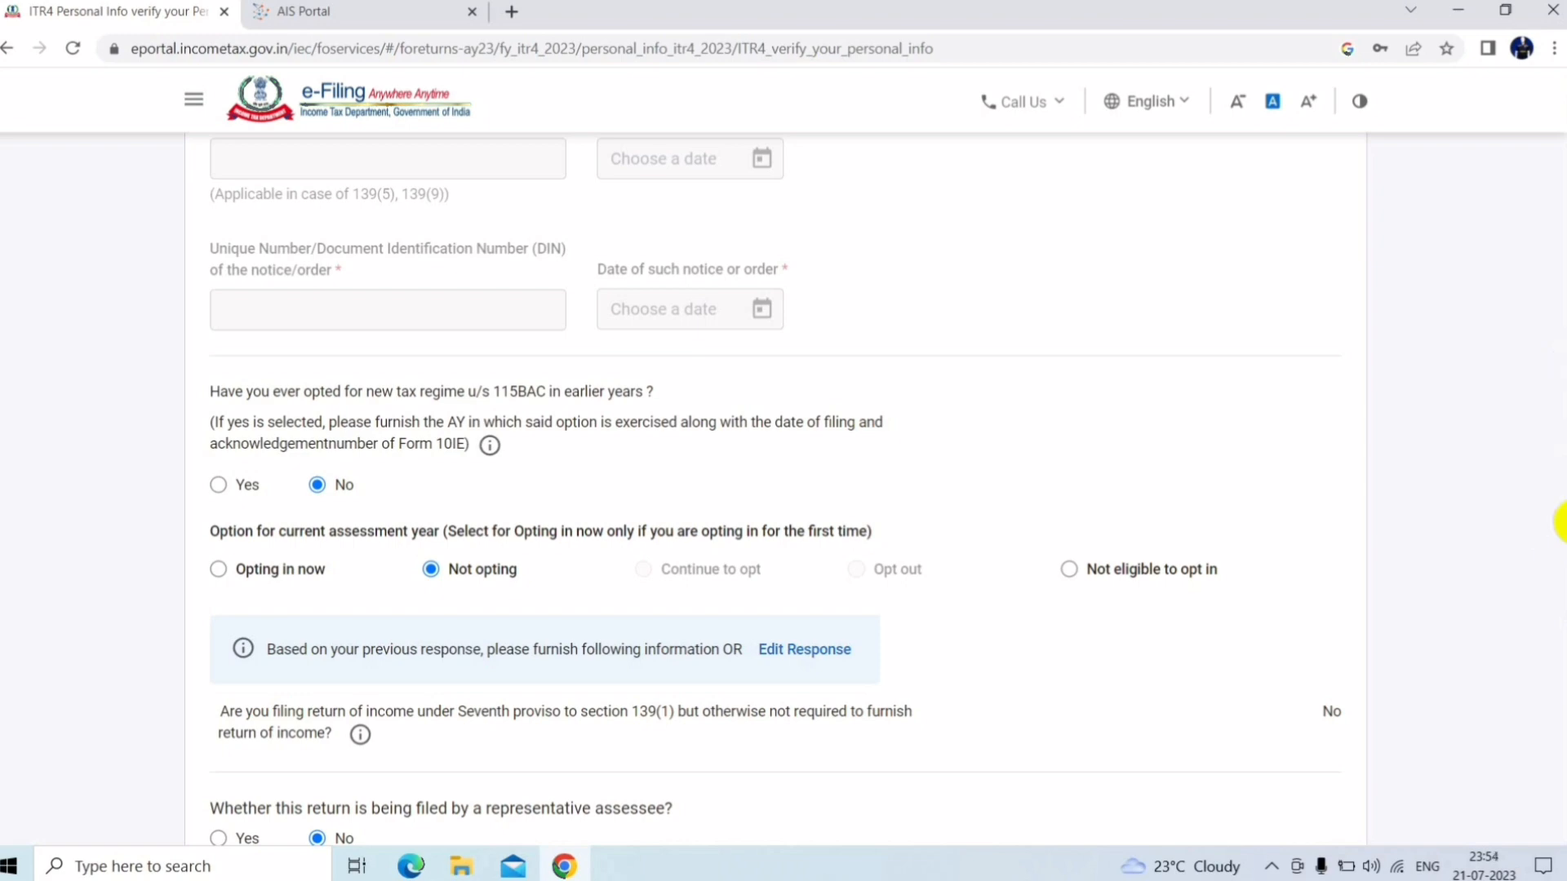
{"action": "left_click_drag", "start_coordinate": [1566, 523], "coordinate": [1566, 657]}
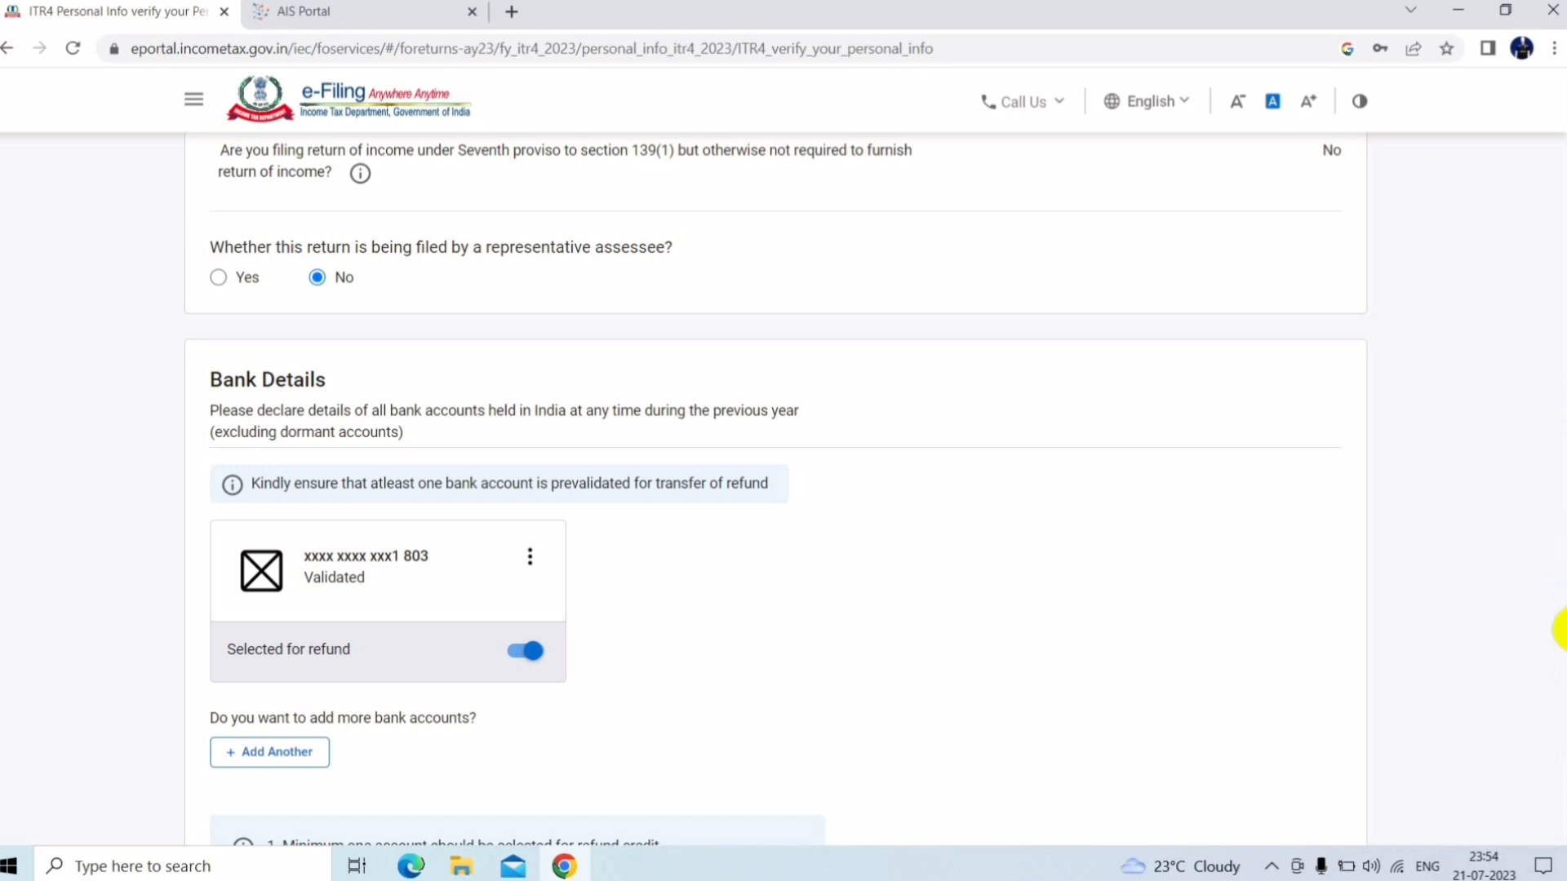
{"action": "scroll", "coordinate": [1560, 628], "scroll_direction": "down", "scroll_amount": 1}
{"action": "scroll", "coordinate": [1560, 661], "scroll_direction": "down", "scroll_amount": 3}
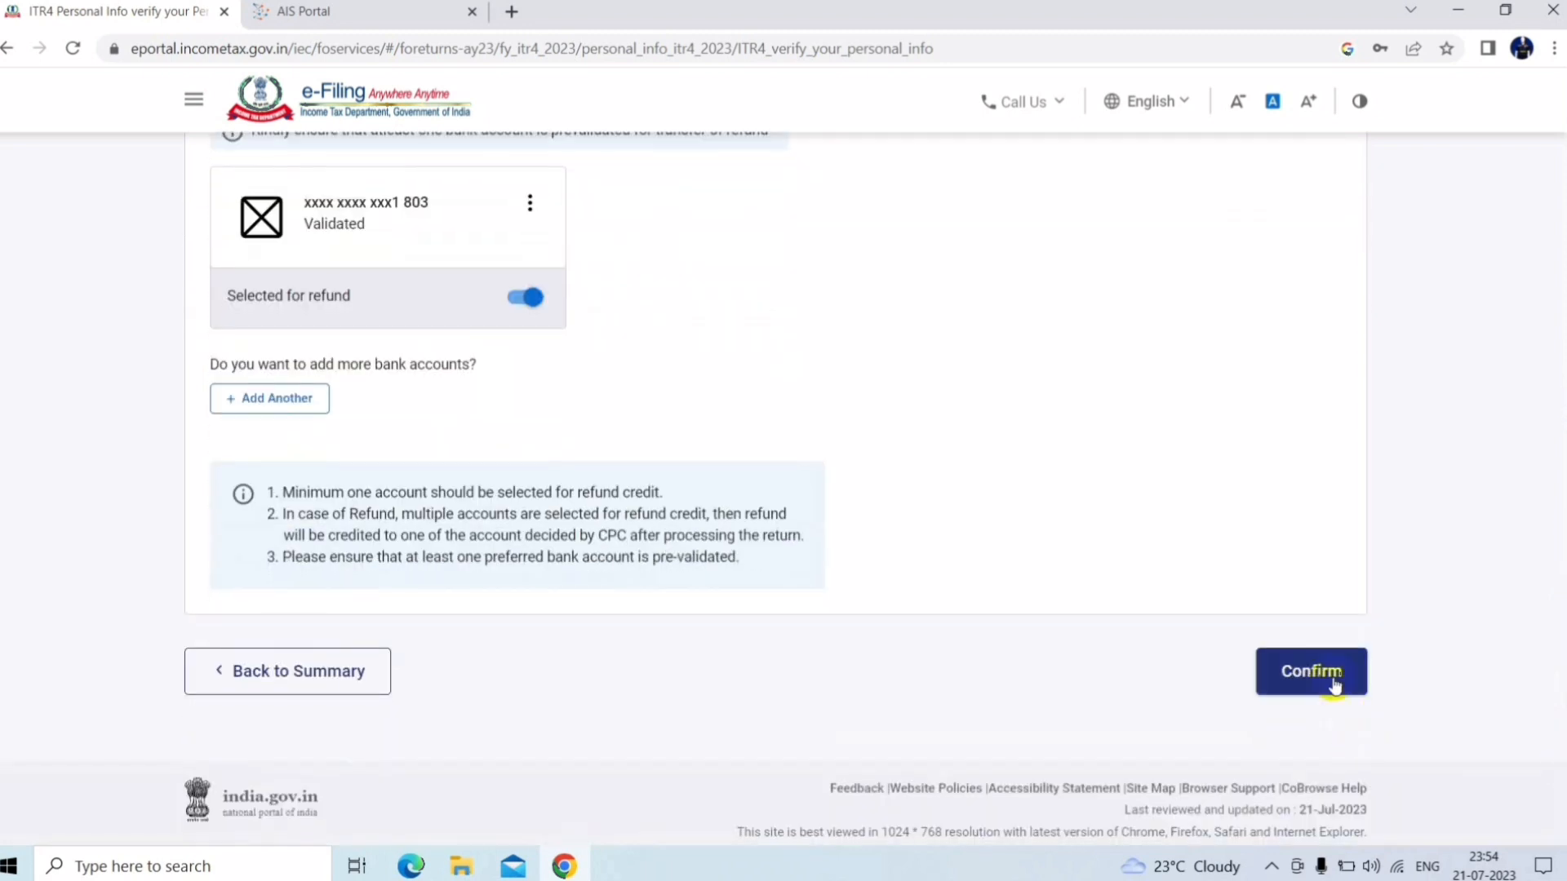
Confirm the personal information, then open the Gross Total Income section
{"action": "left_click", "coordinate": [1332, 680]}
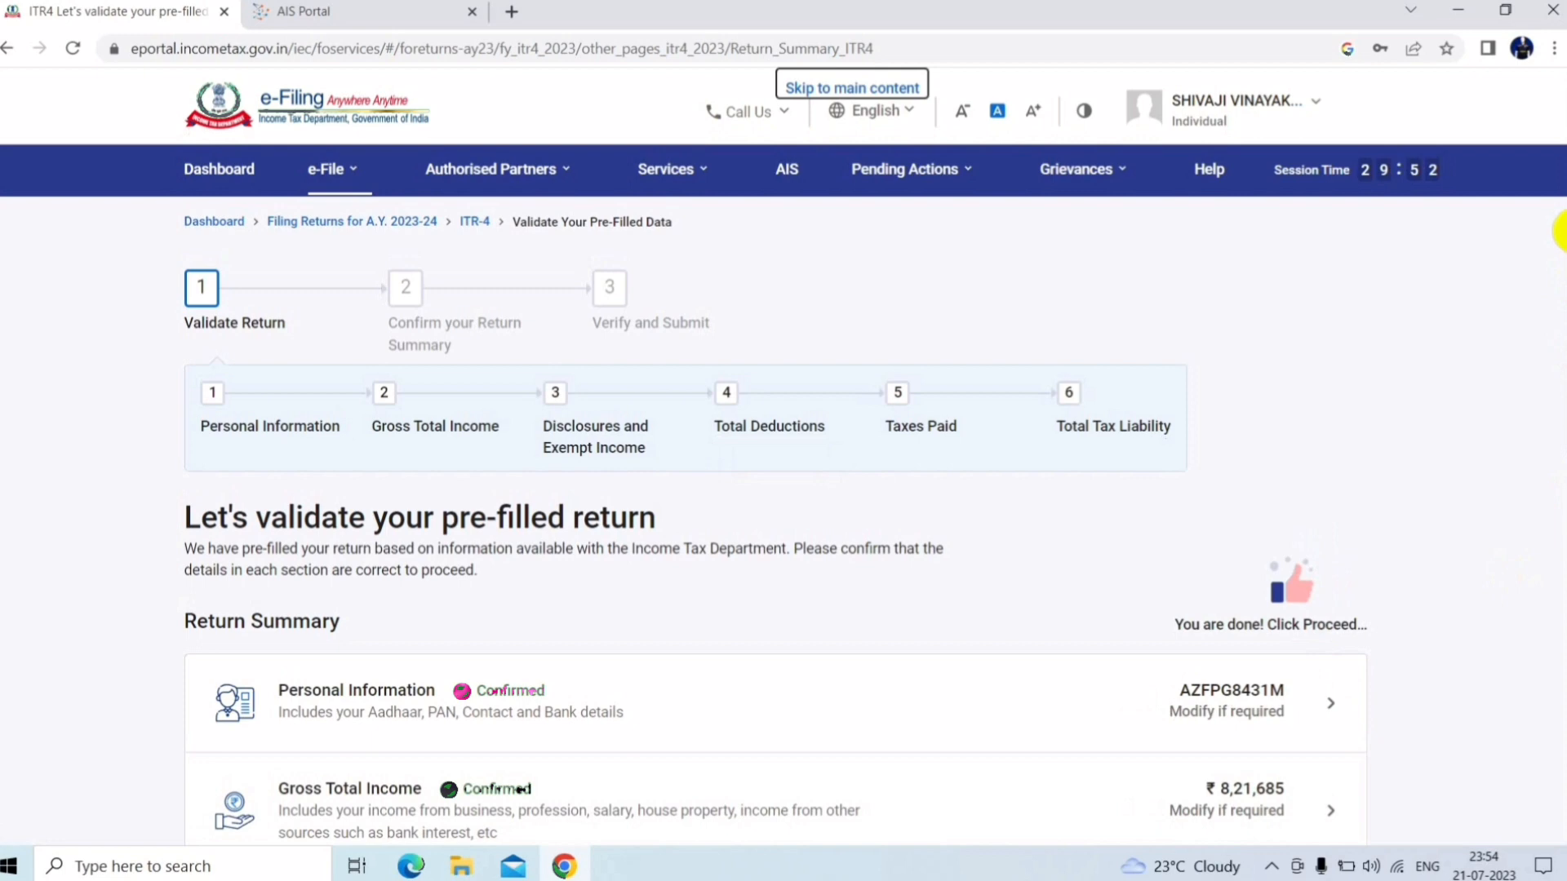
{"action": "left_click_drag", "start_coordinate": [1560, 237], "coordinate": [1561, 316]}
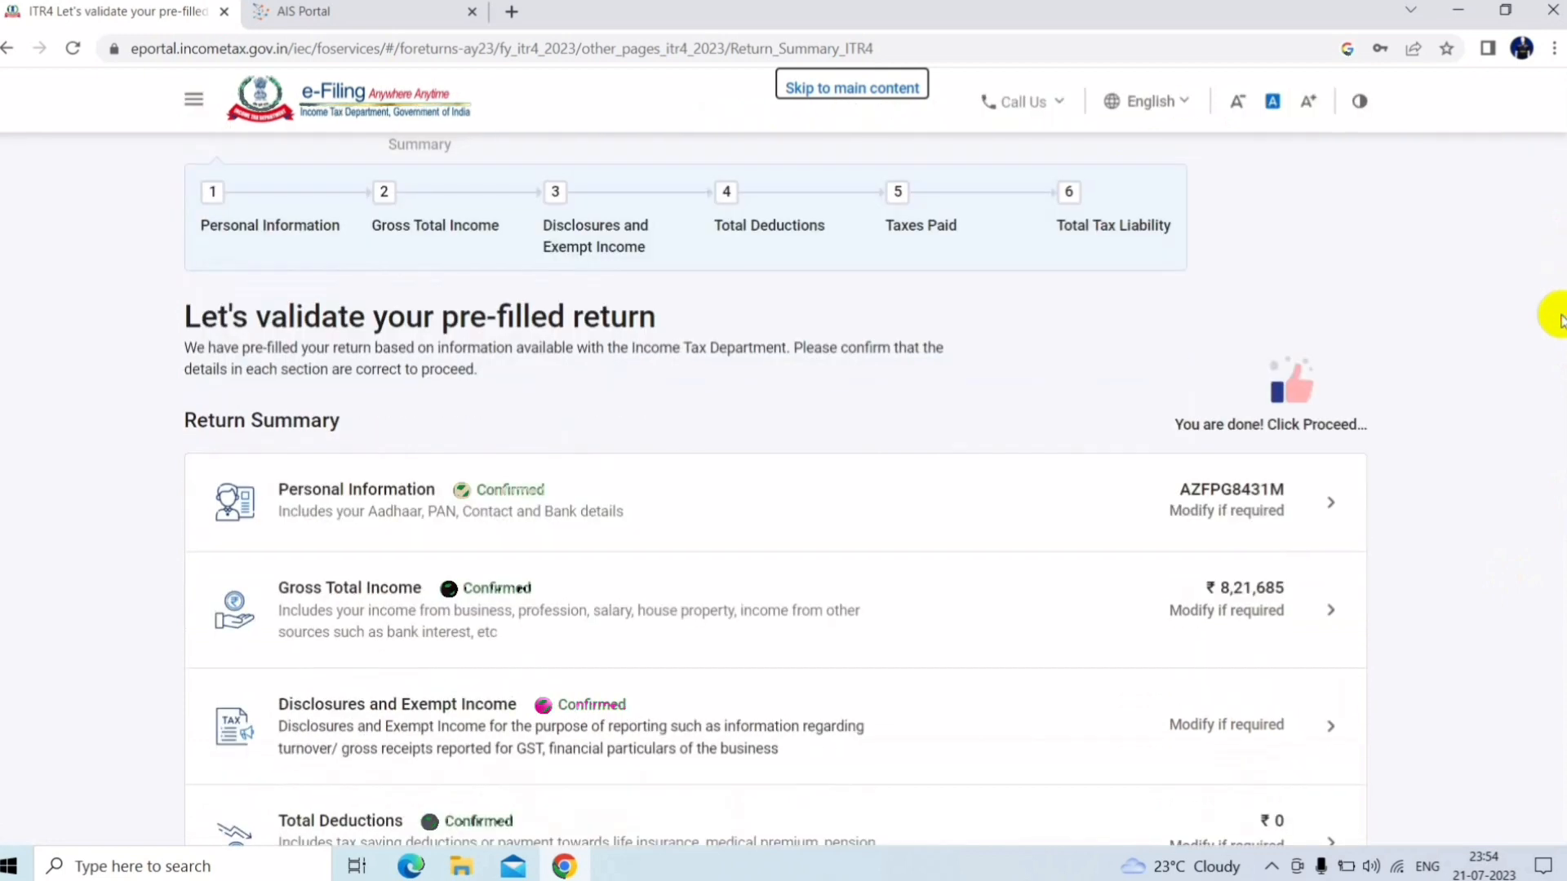
{"action": "left_click", "coordinate": [609, 596]}
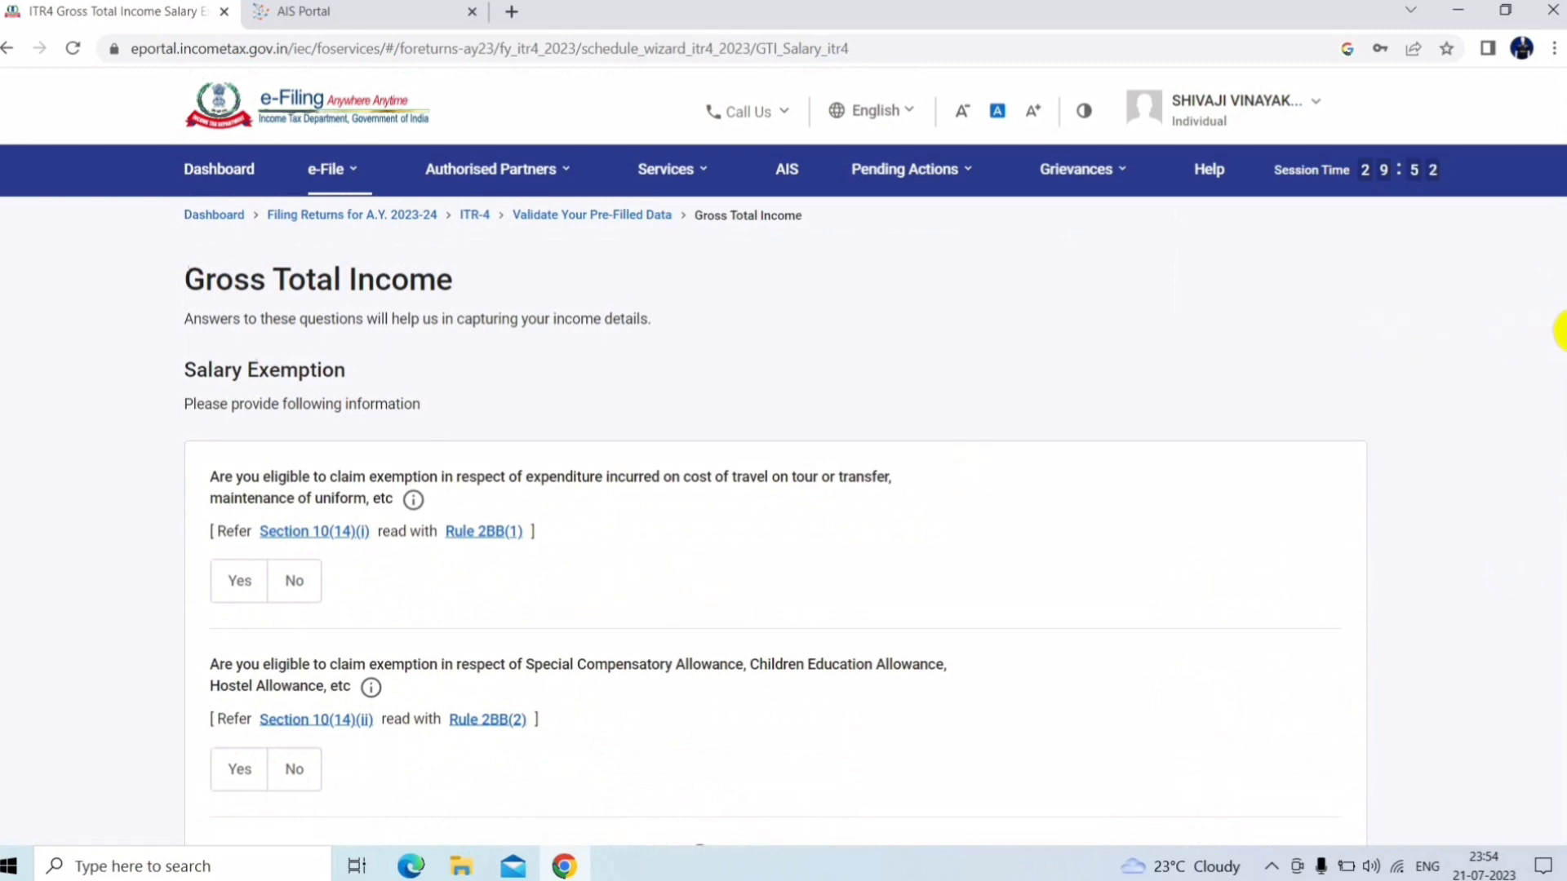
Skip the salary exemption questions, answering Yes in the Skip the Questions prompt
{"action": "scroll", "coordinate": [1560, 326], "scroll_direction": "down", "scroll_amount": 1}
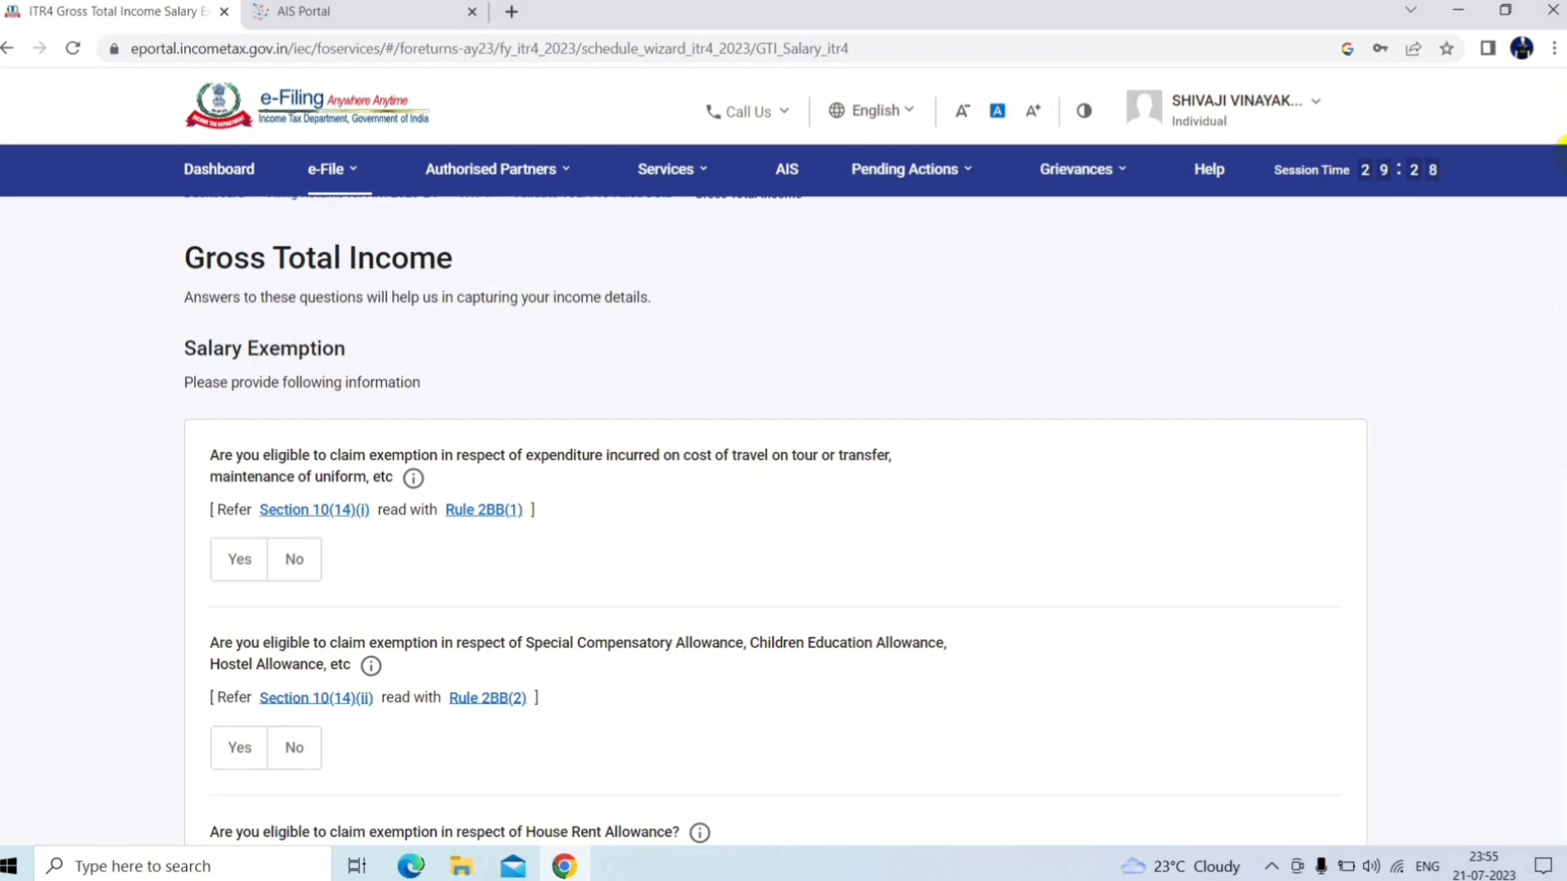
{"action": "scroll", "coordinate": [1542, 245], "scroll_direction": "down", "scroll_amount": 8}
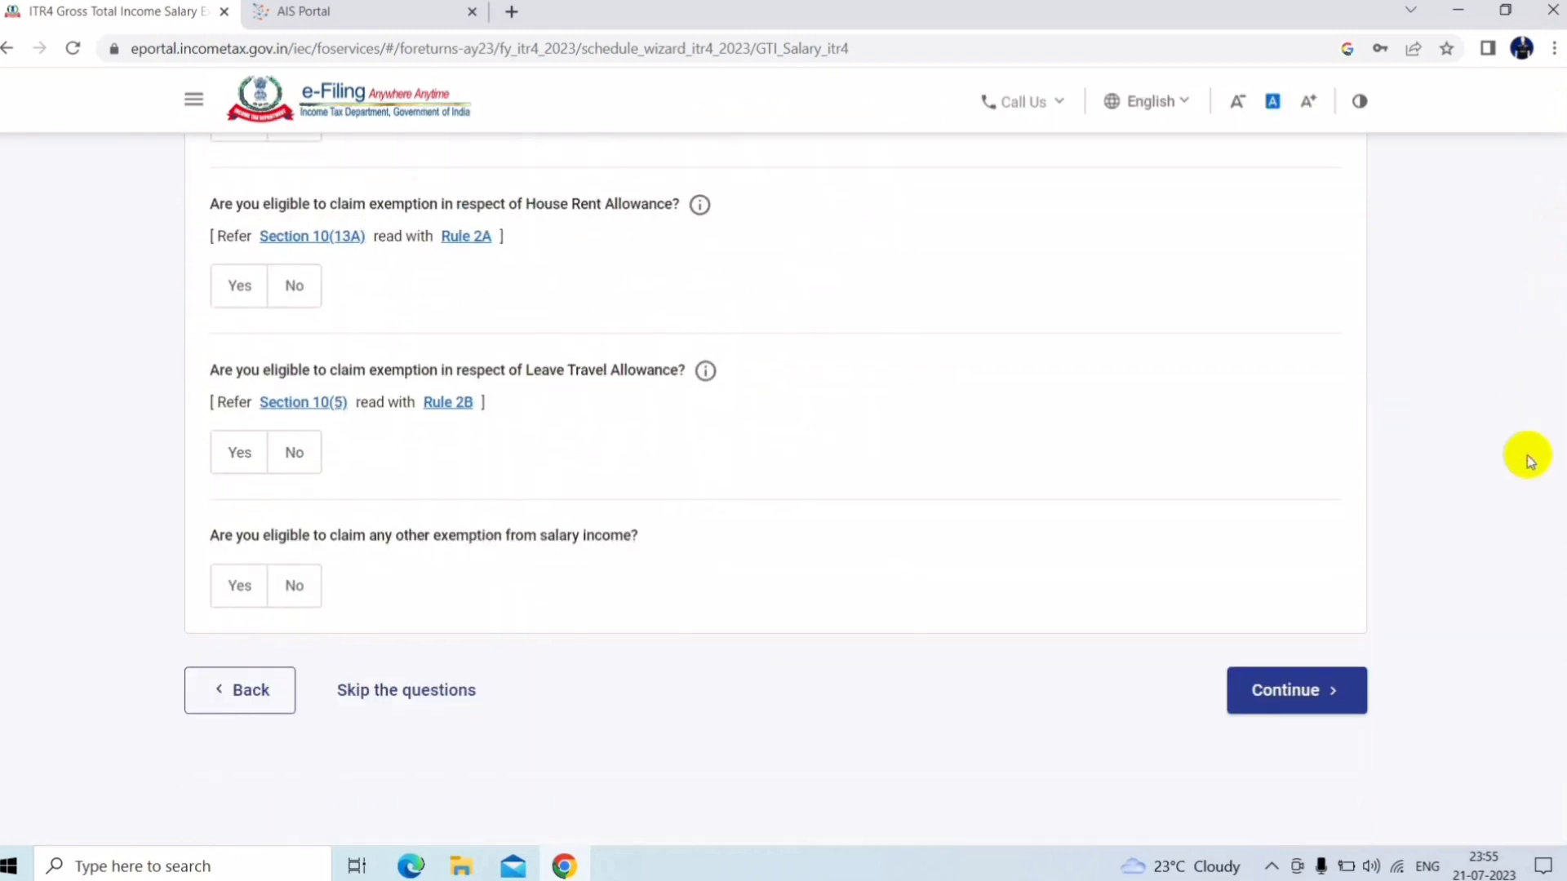
{"action": "left_click", "coordinate": [434, 695]}
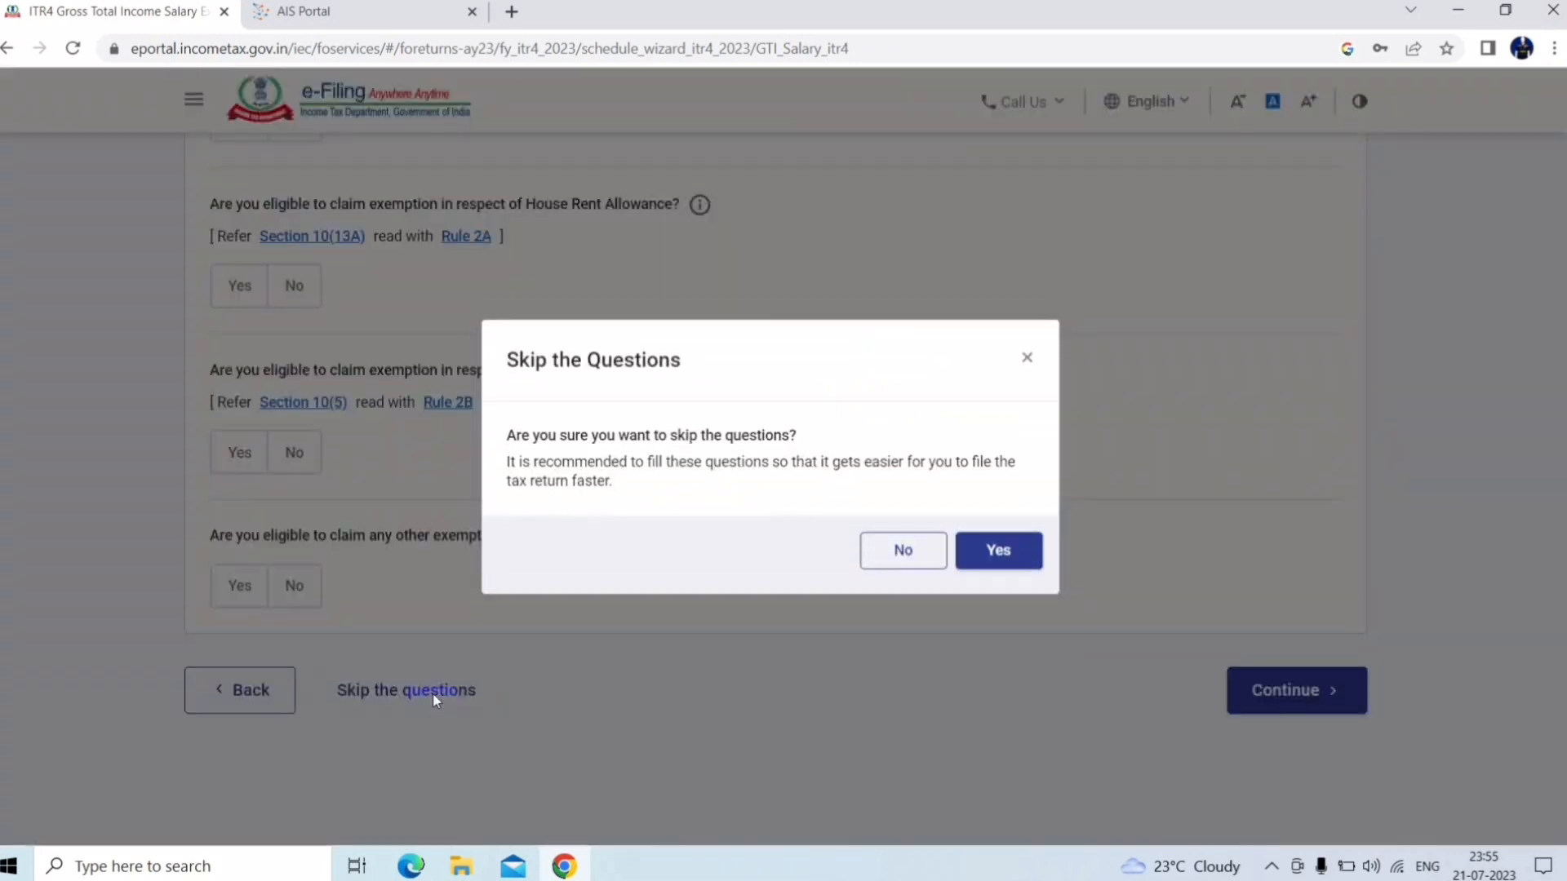
{"action": "left_click", "coordinate": [998, 571]}
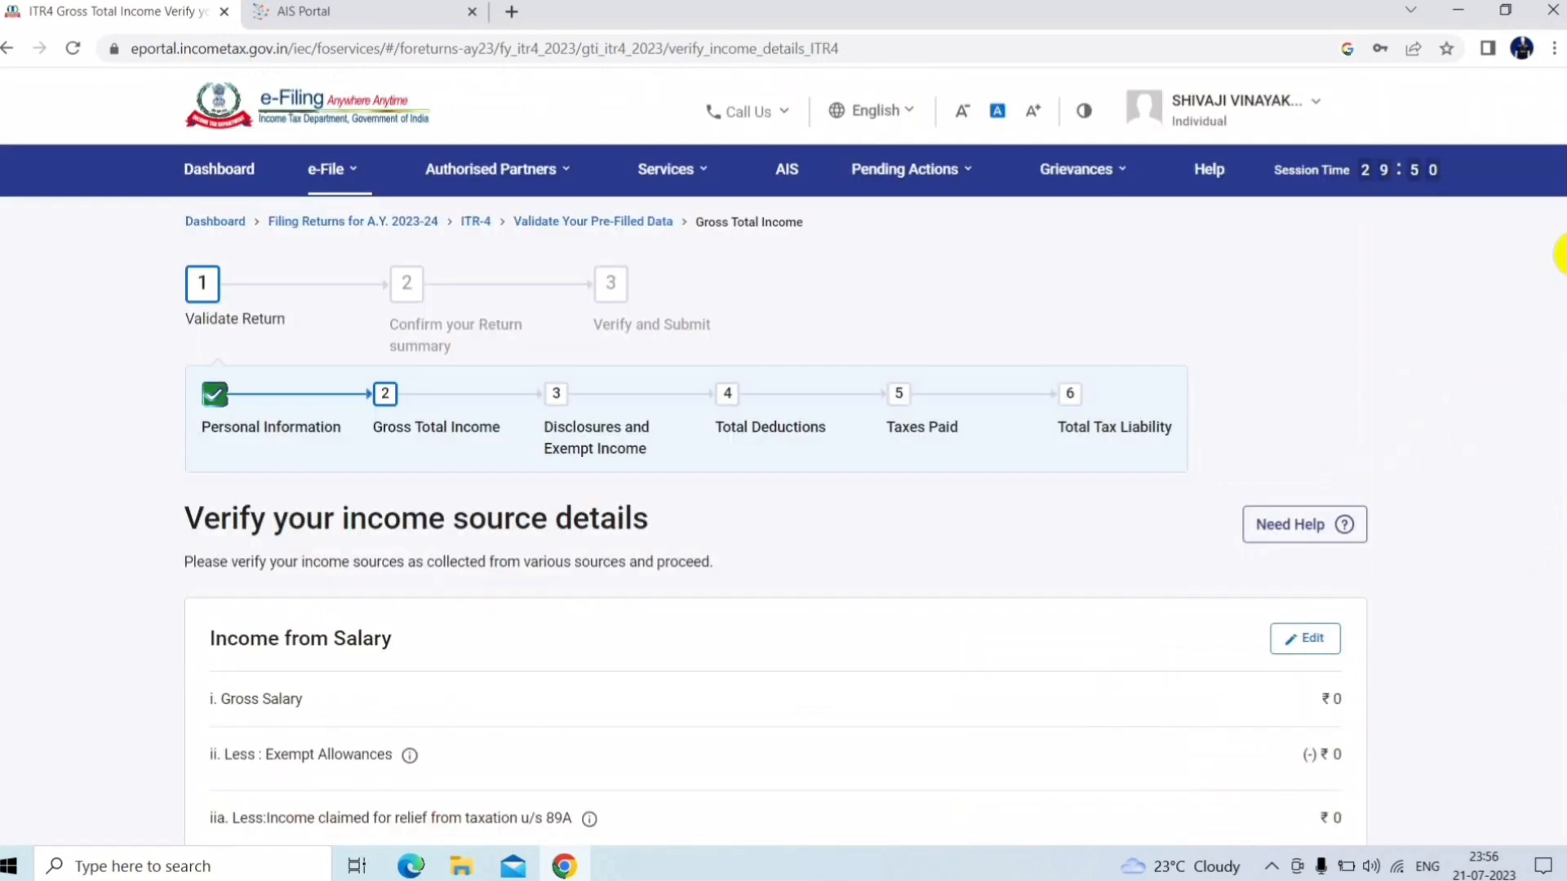
Under Income from House Property, open Add/Edit details of Breakup
{"action": "scroll", "coordinate": [1560, 319], "scroll_direction": "down", "scroll_amount": 3}
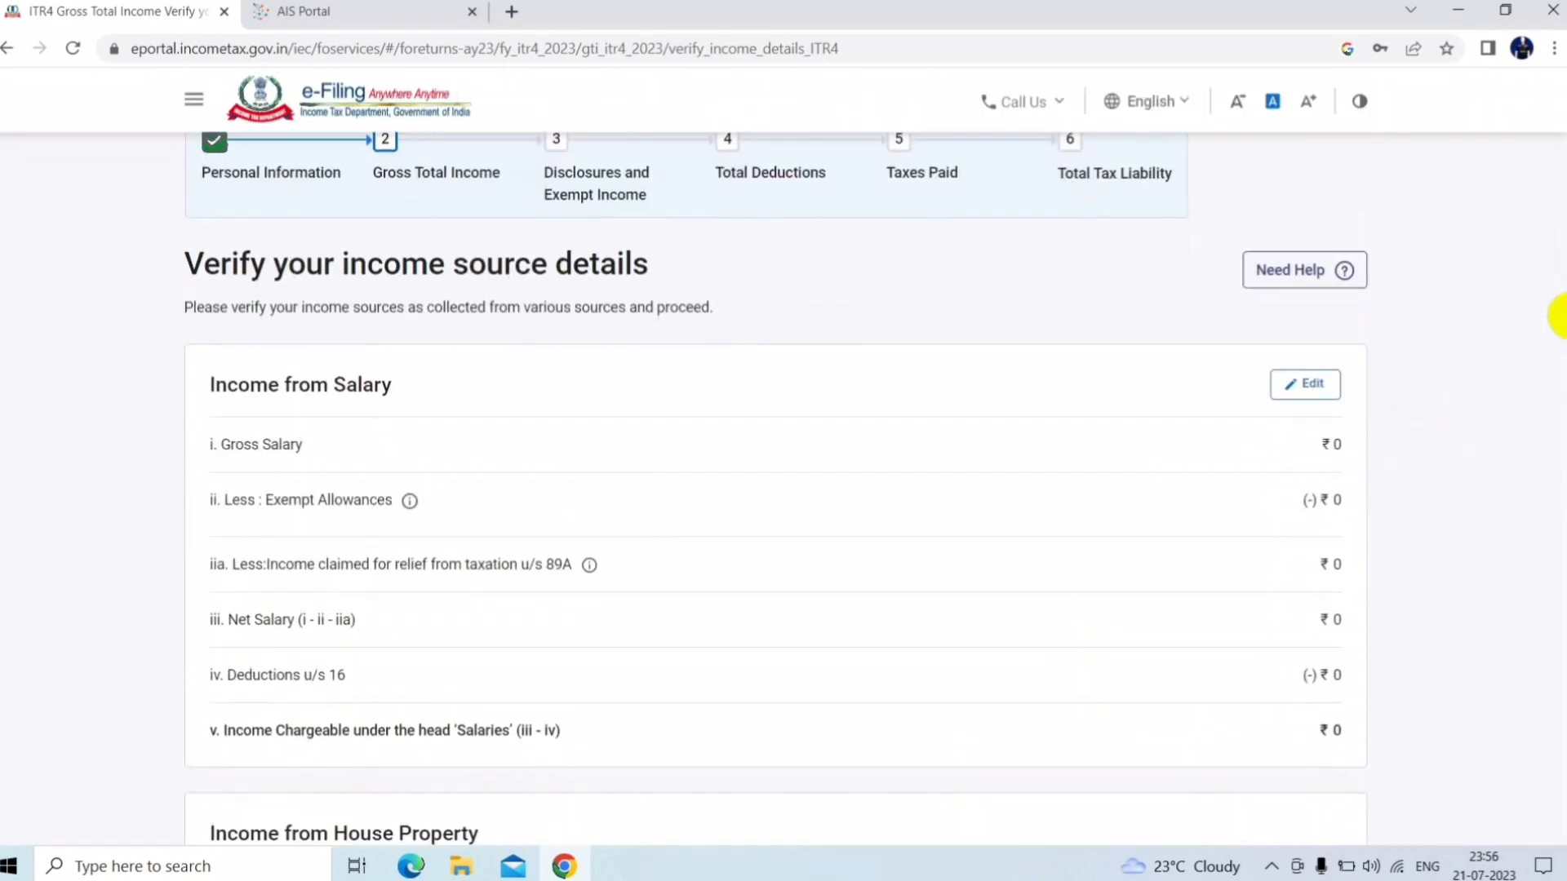
{"action": "scroll", "coordinate": [1561, 326], "scroll_direction": "down", "scroll_amount": 2}
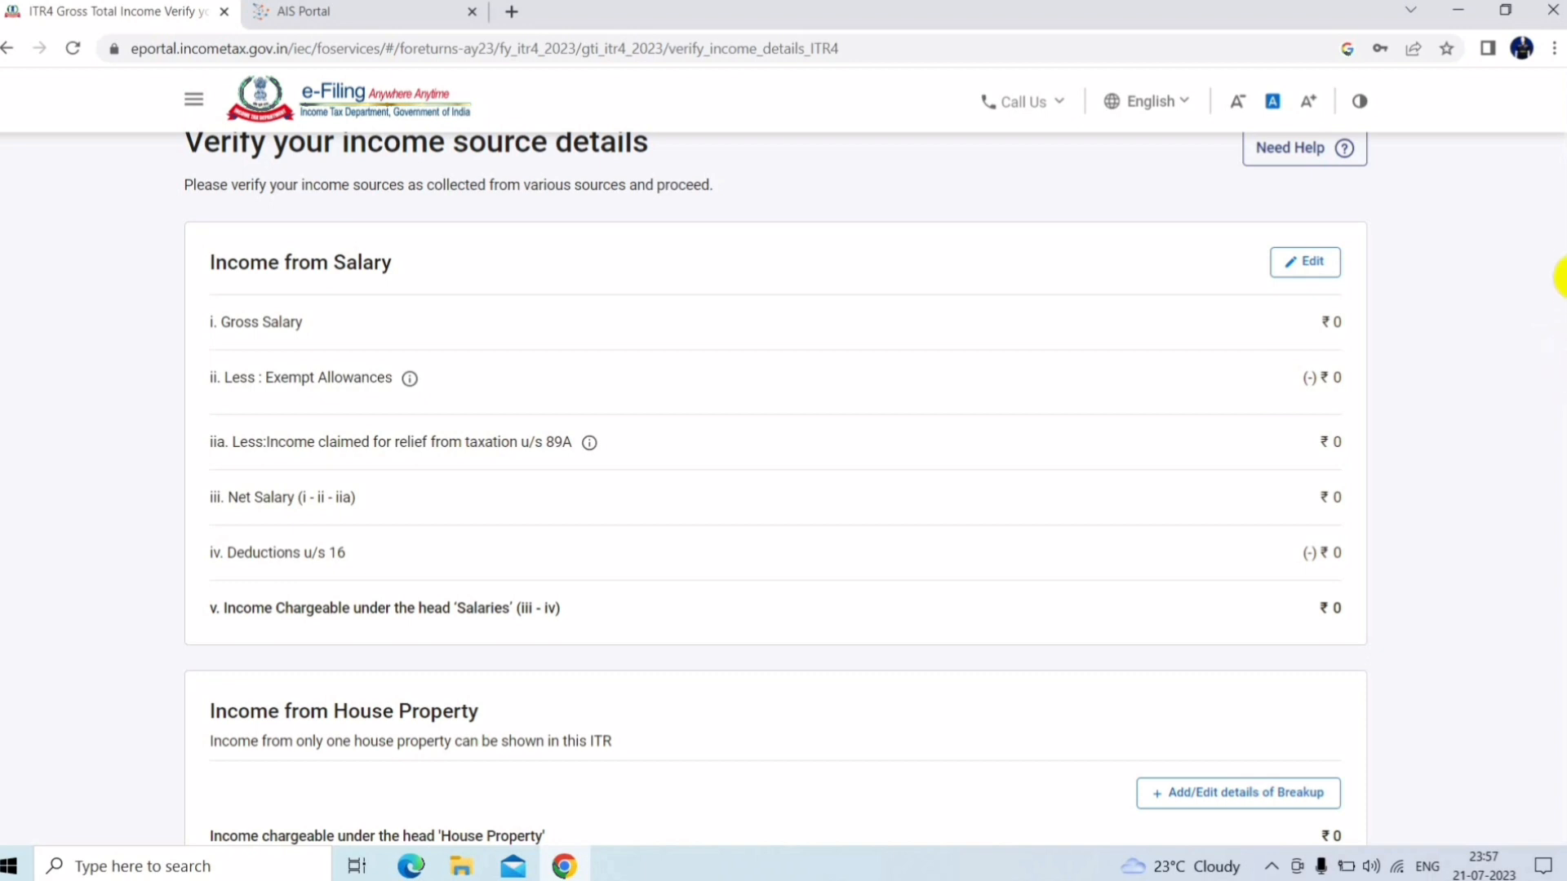
{"action": "scroll", "coordinate": [1560, 278], "scroll_direction": "down", "scroll_amount": 1}
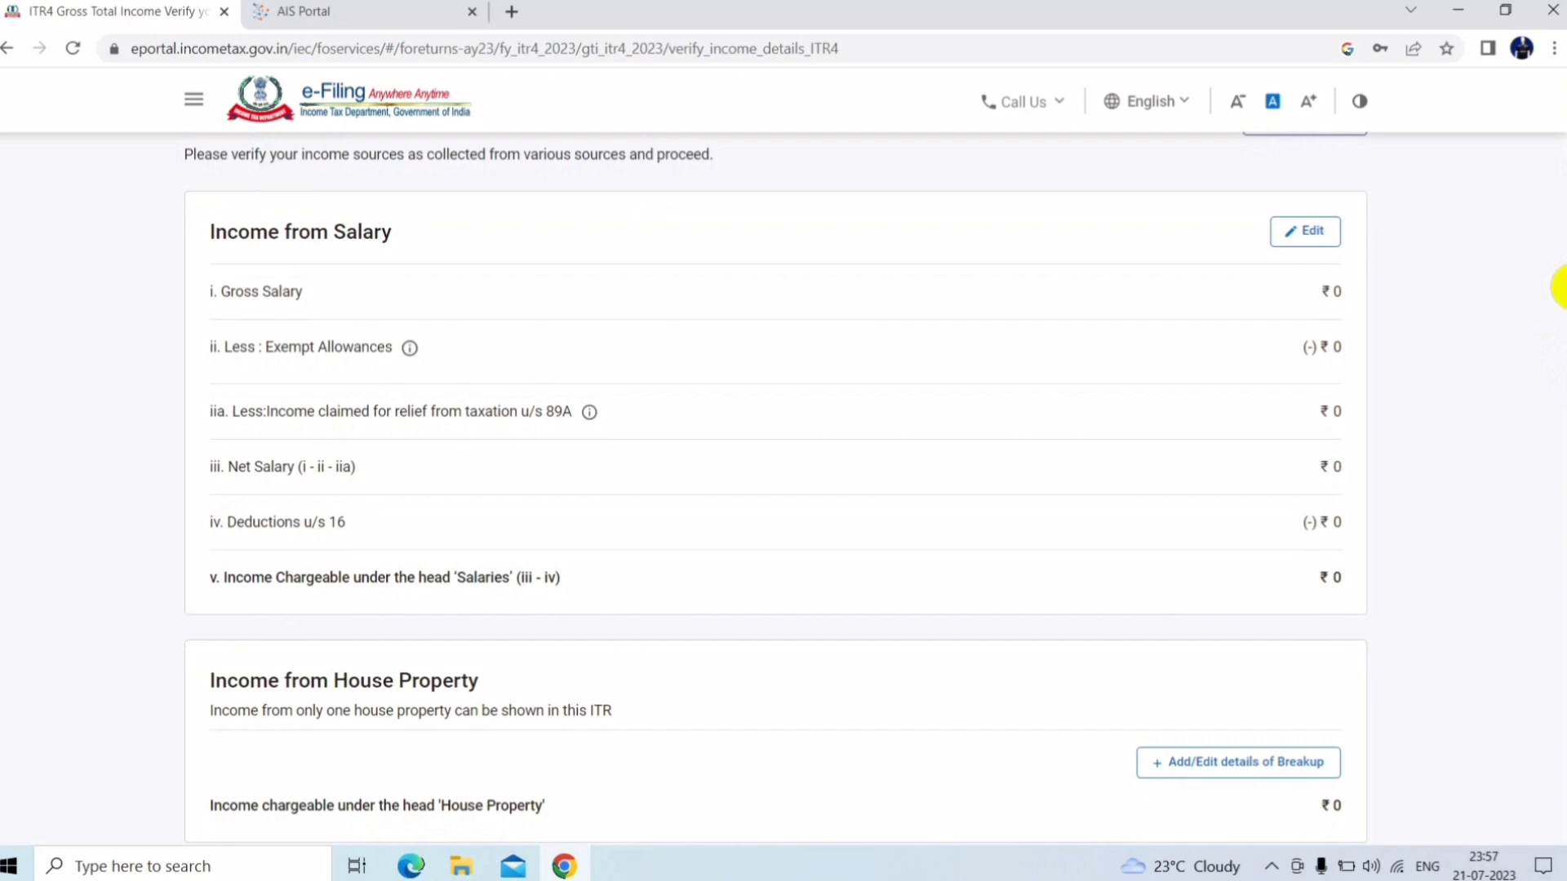
{"action": "scroll", "coordinate": [1555, 310], "scroll_direction": "down", "scroll_amount": 3}
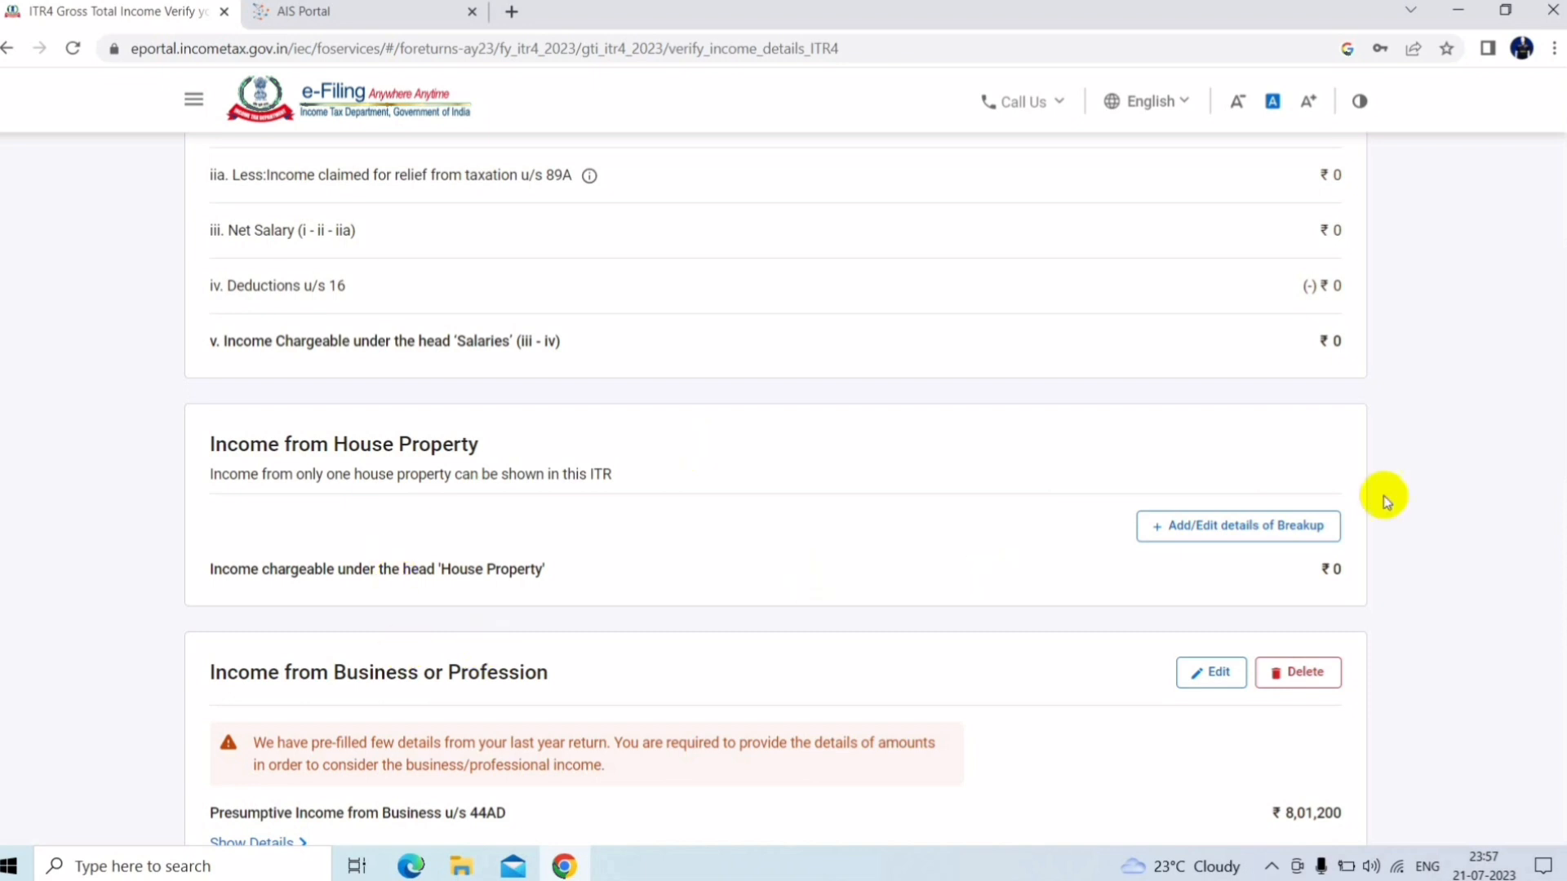
{"action": "left_click", "coordinate": [1254, 529]}
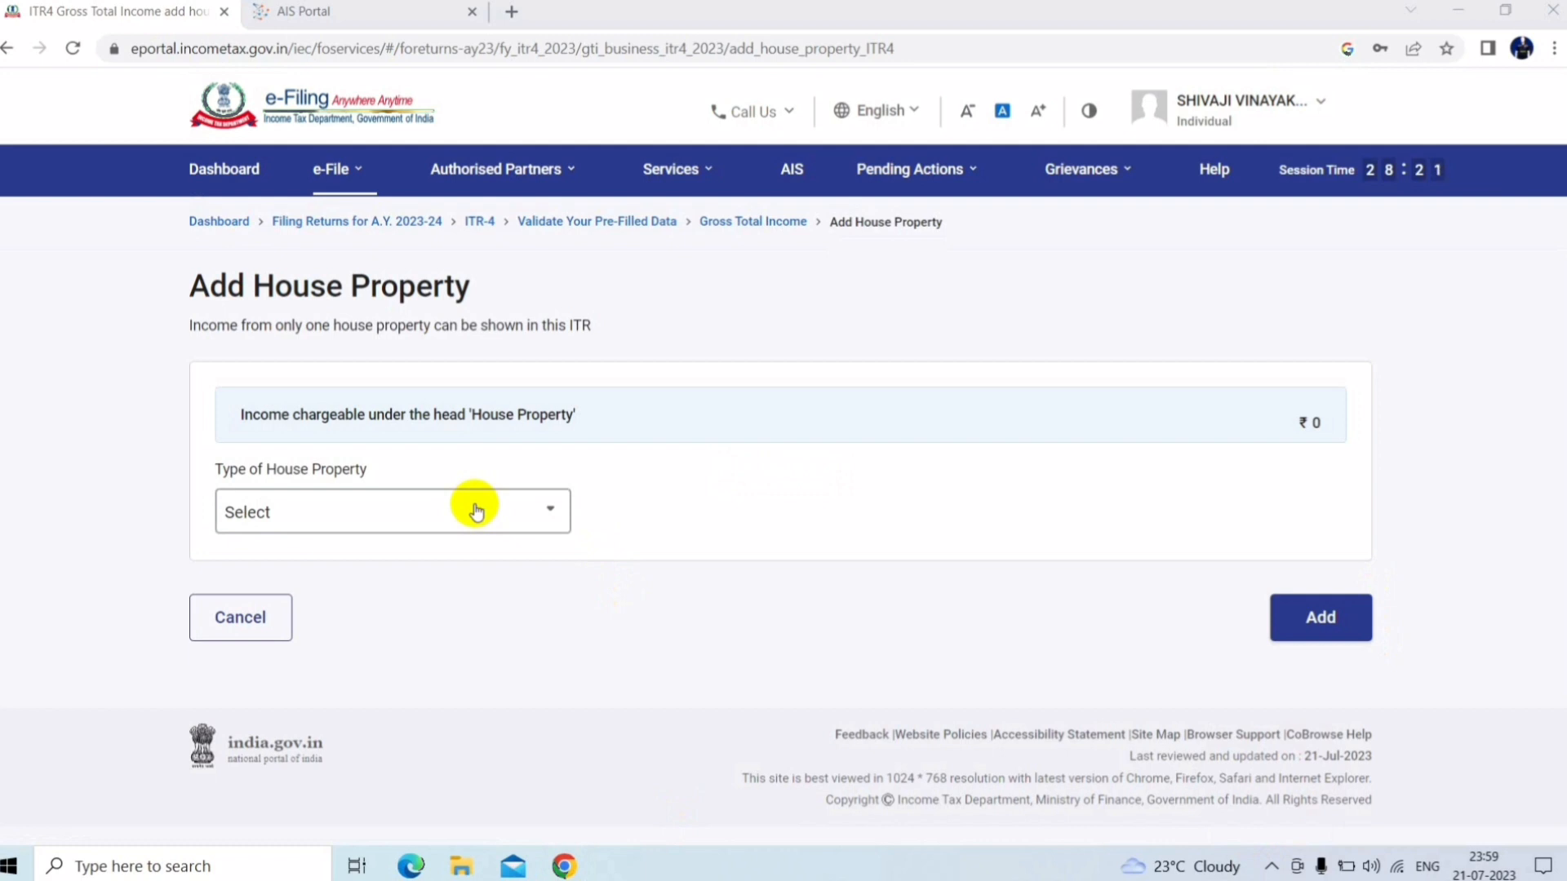
Set the Type of House Property to Let Out, switching away from Self Occupied
{"action": "left_click", "coordinate": [476, 512]}
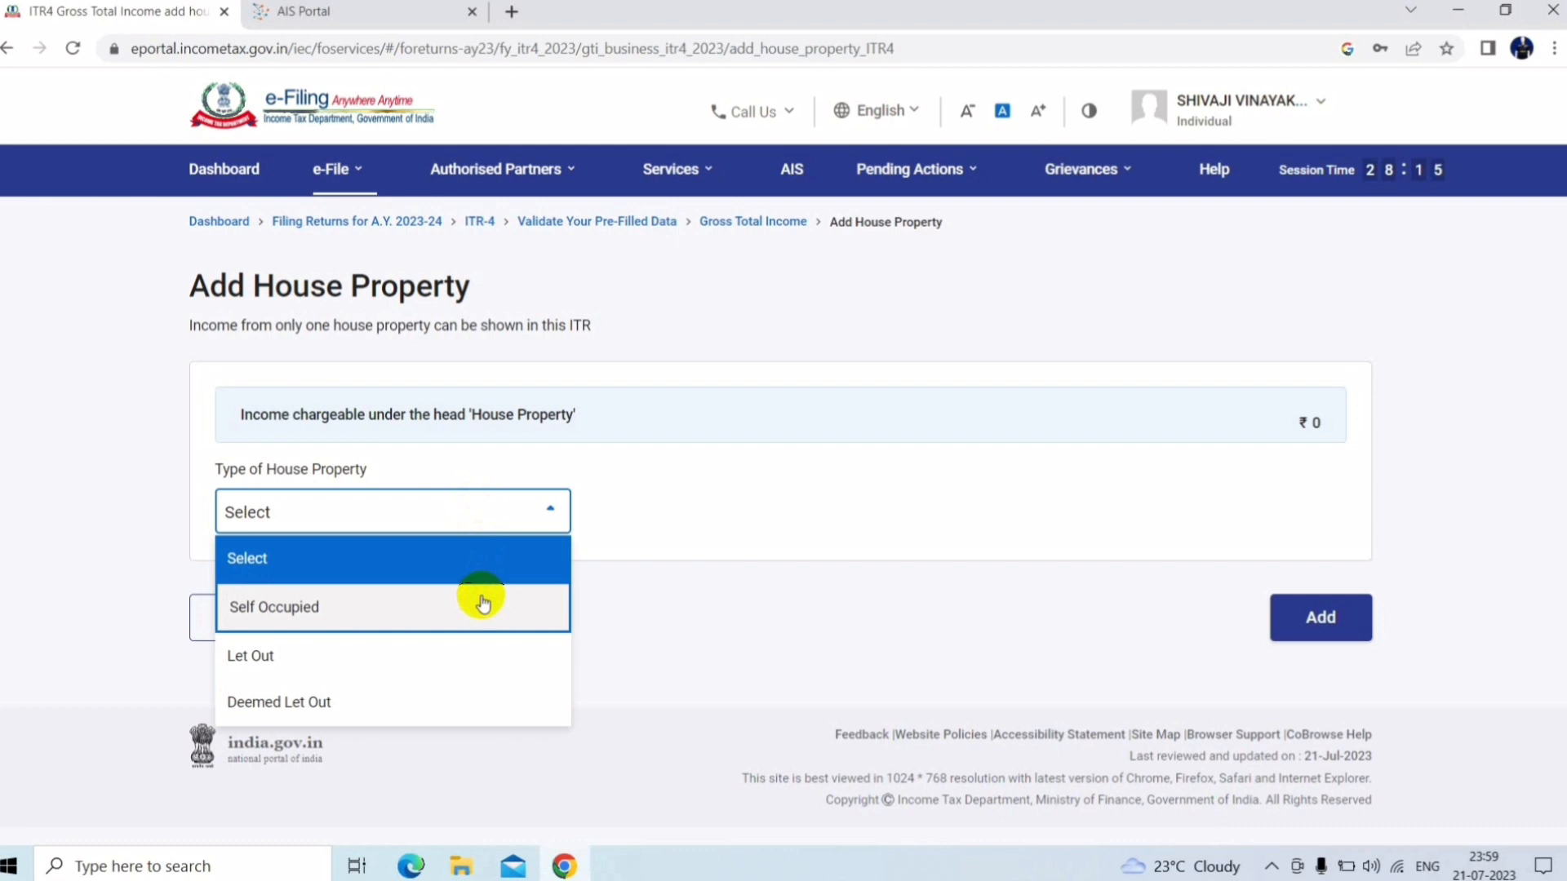
{"action": "left_click", "coordinate": [483, 604]}
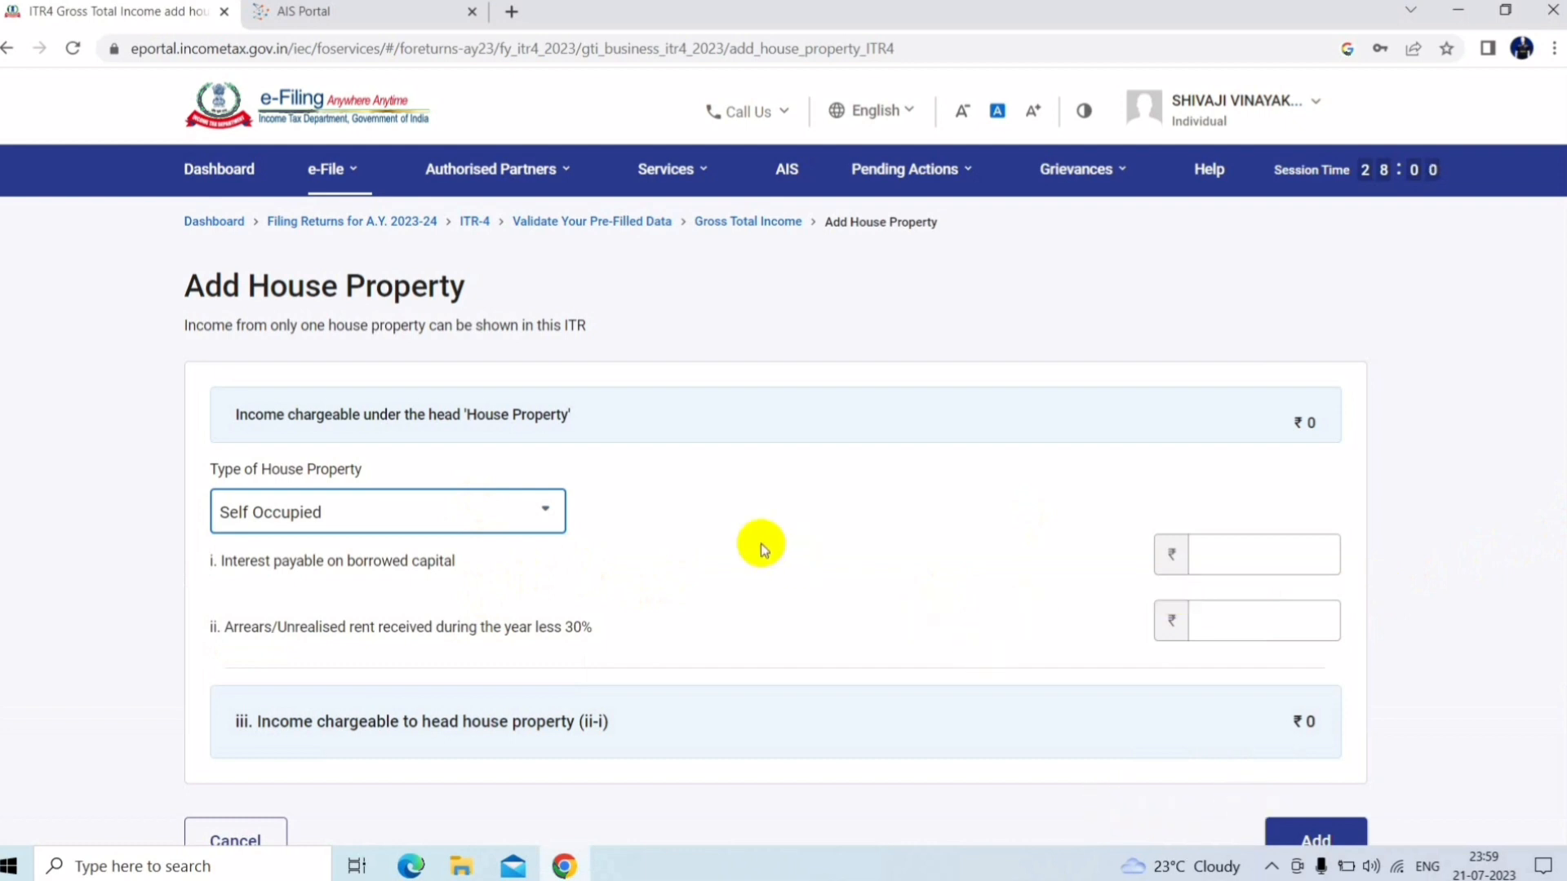
{"action": "left_click", "coordinate": [547, 517]}
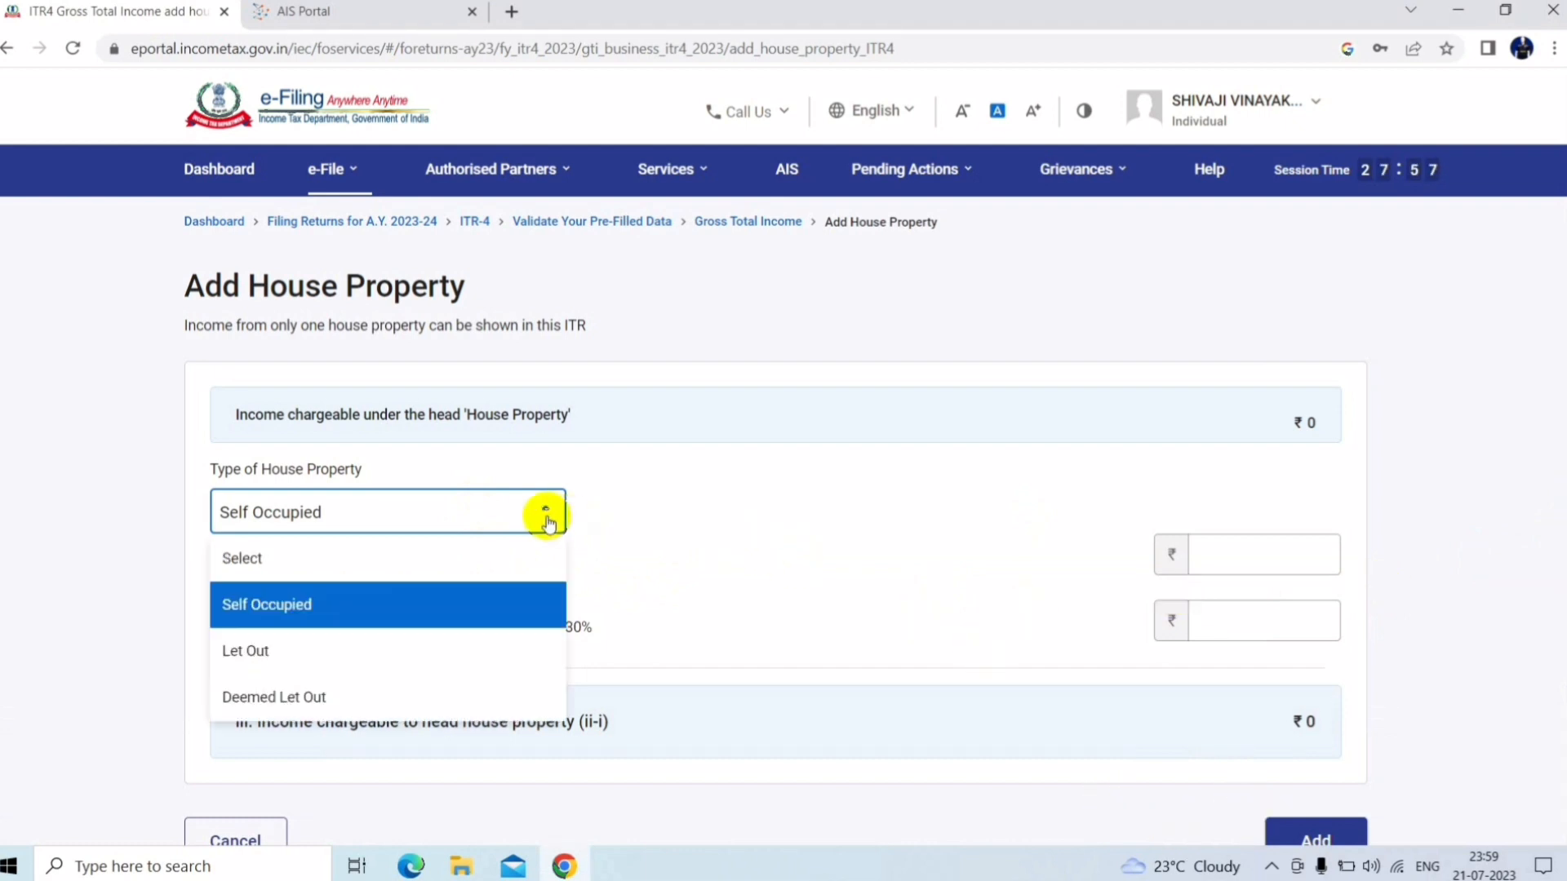
{"action": "left_click", "coordinate": [306, 665]}
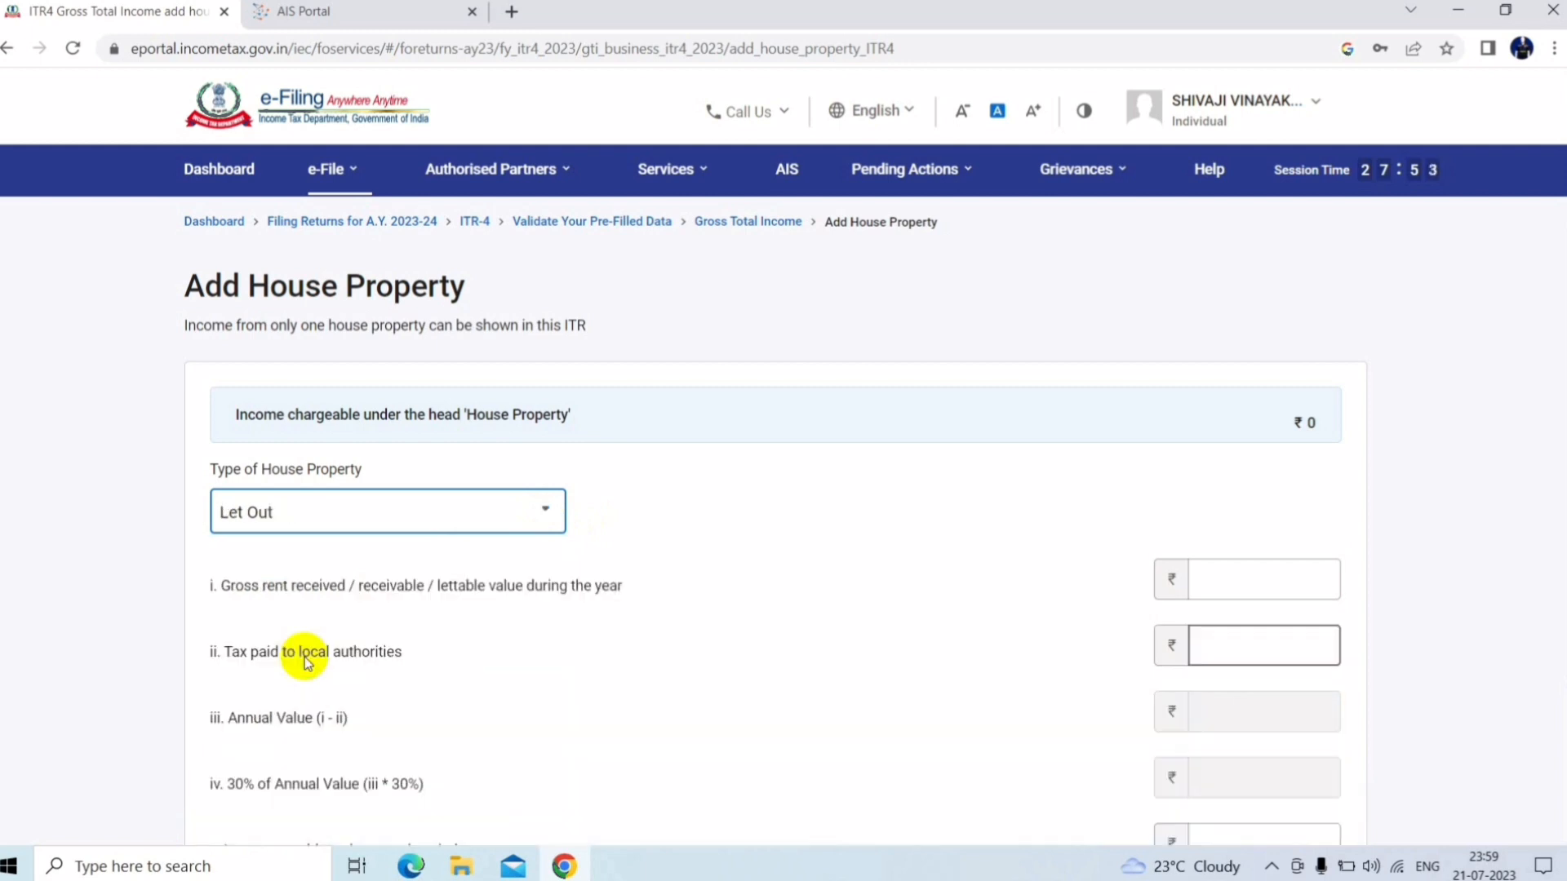
Enter gross rent received of 150000 and tax paid to local authorities of 51000
{"action": "left_click", "coordinate": [1271, 574]}
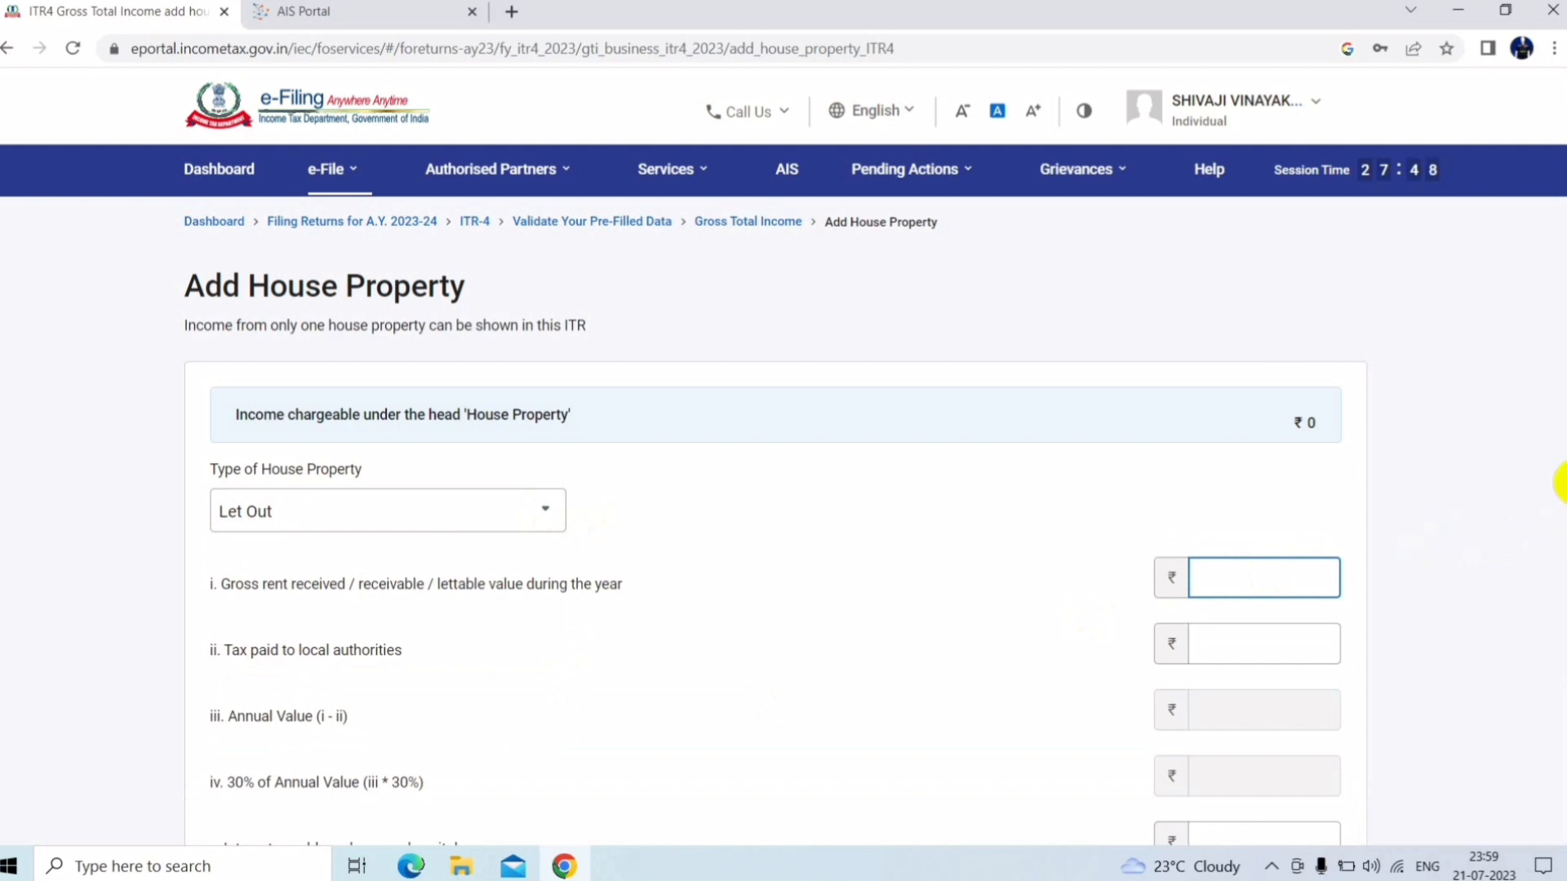
{"action": "scroll", "coordinate": [1560, 512], "scroll_direction": "down", "scroll_amount": 1}
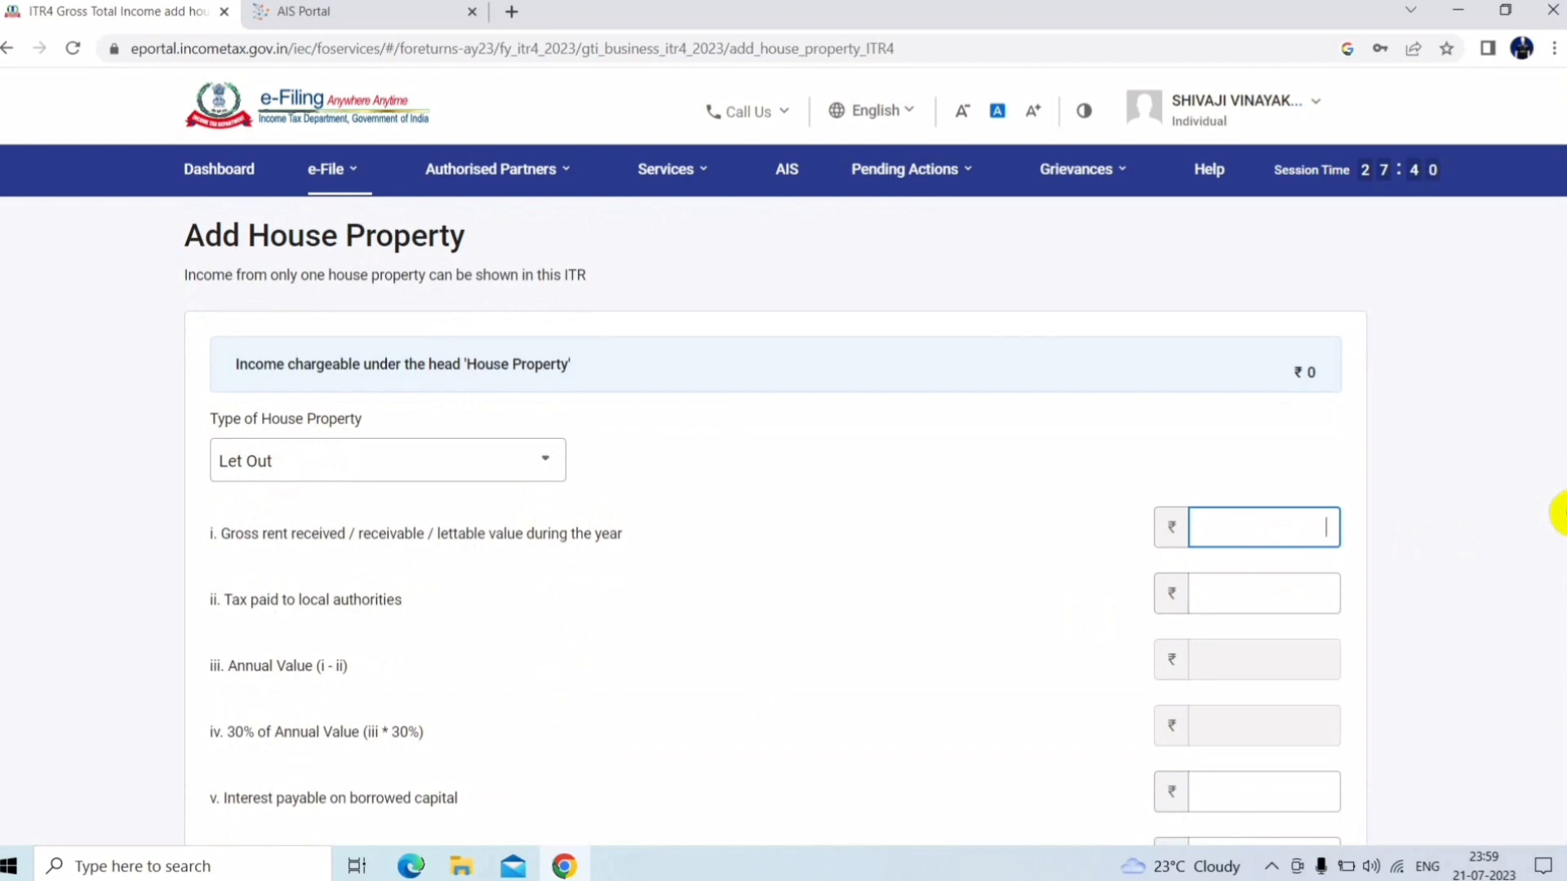
{"action": "scroll", "coordinate": [1561, 512], "scroll_direction": "down", "scroll_amount": 1}
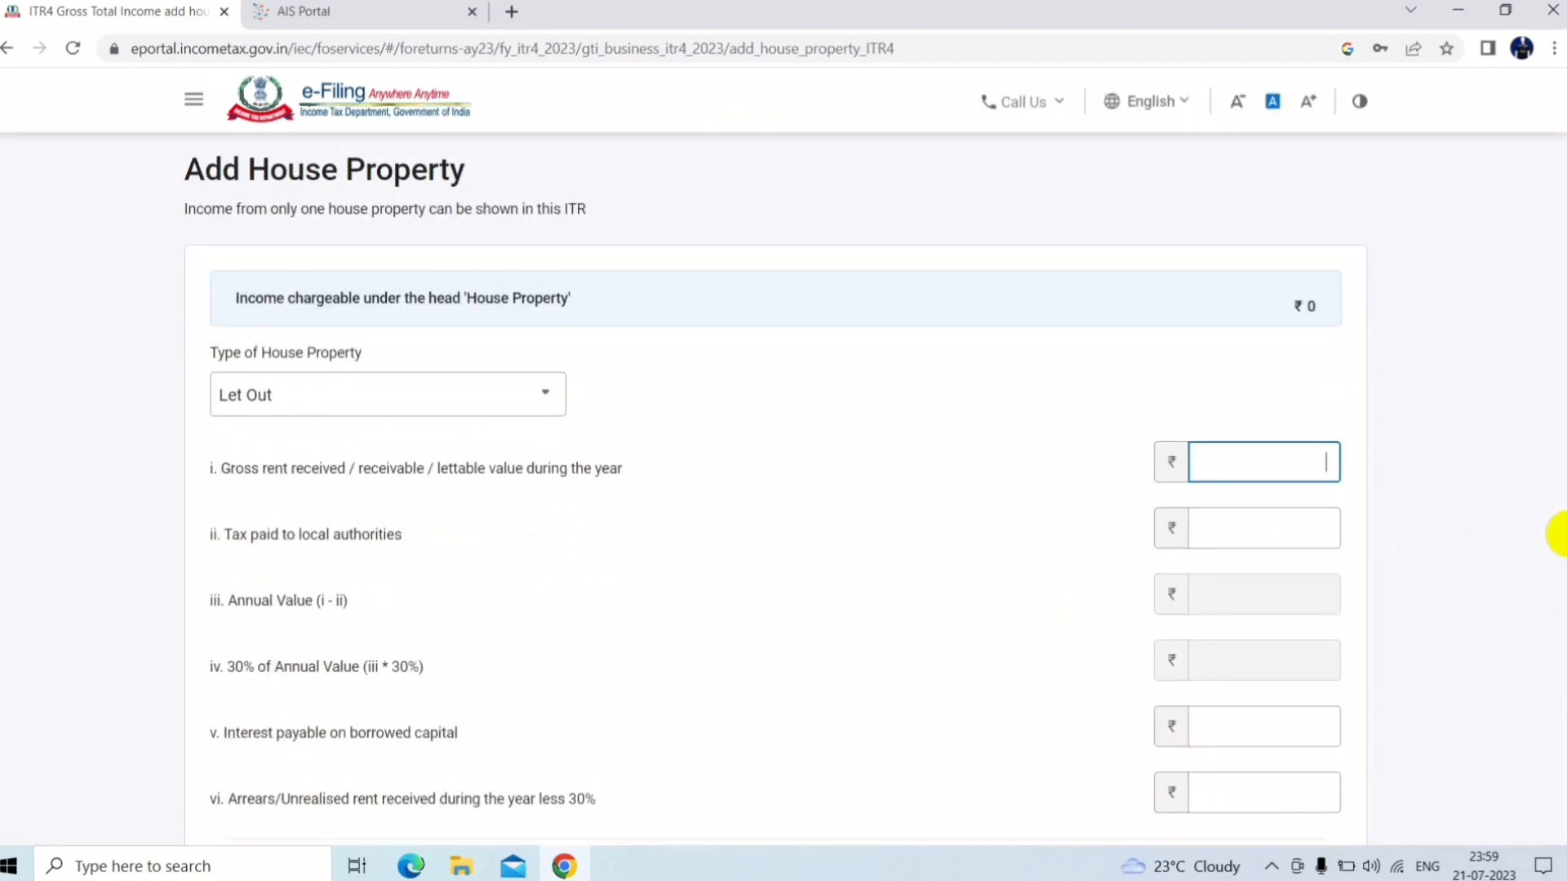
{"action": "type", "text": "50000"}
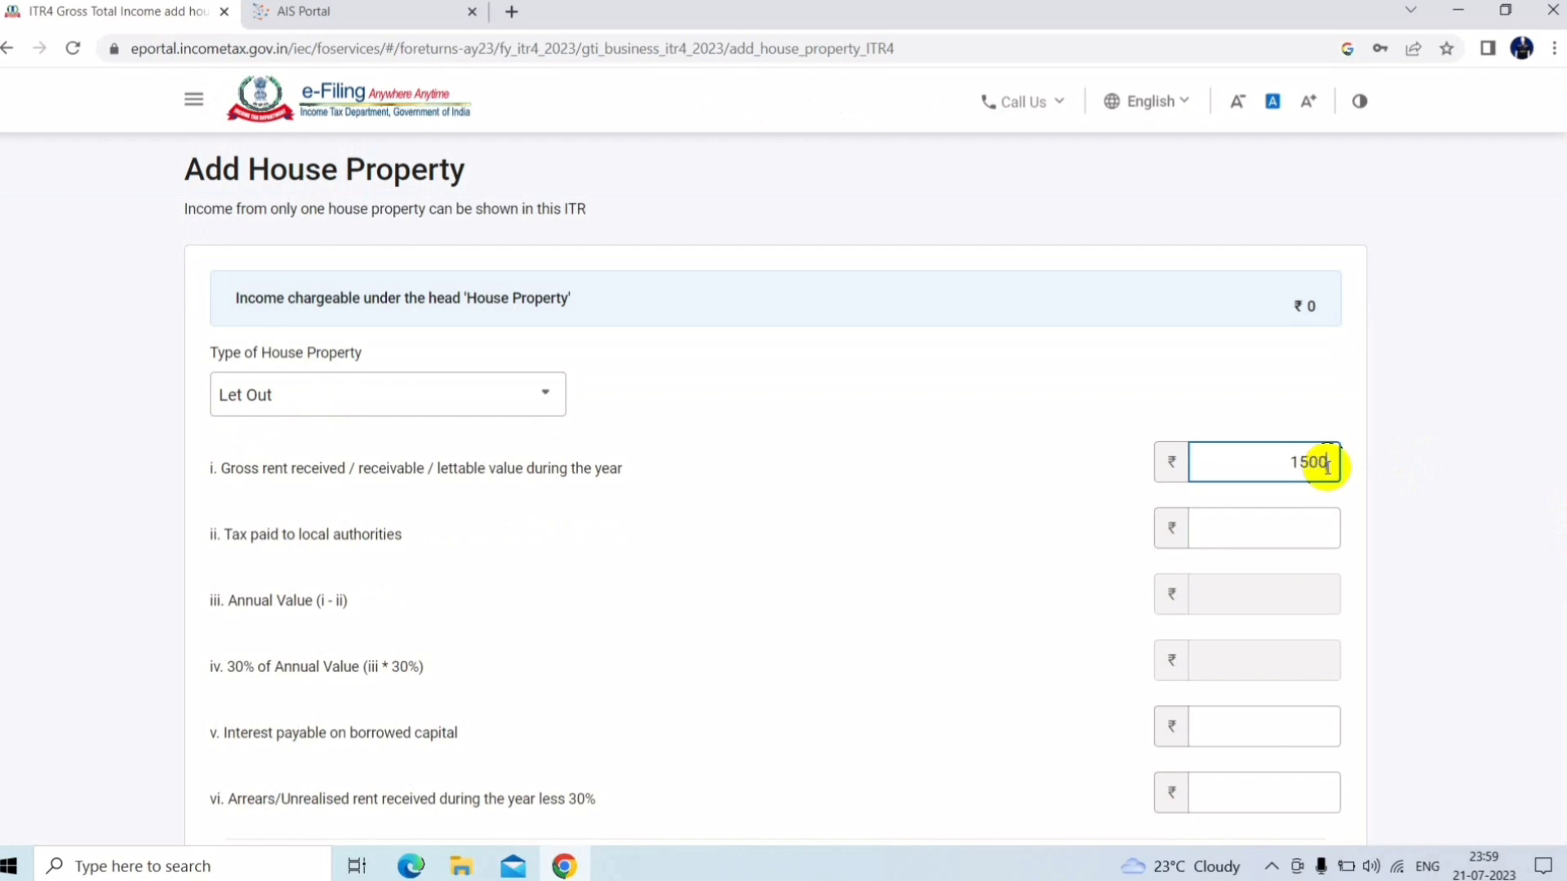
{"action": "left_click", "coordinate": [1281, 535]}
{"action": "type", "text": "51000"}
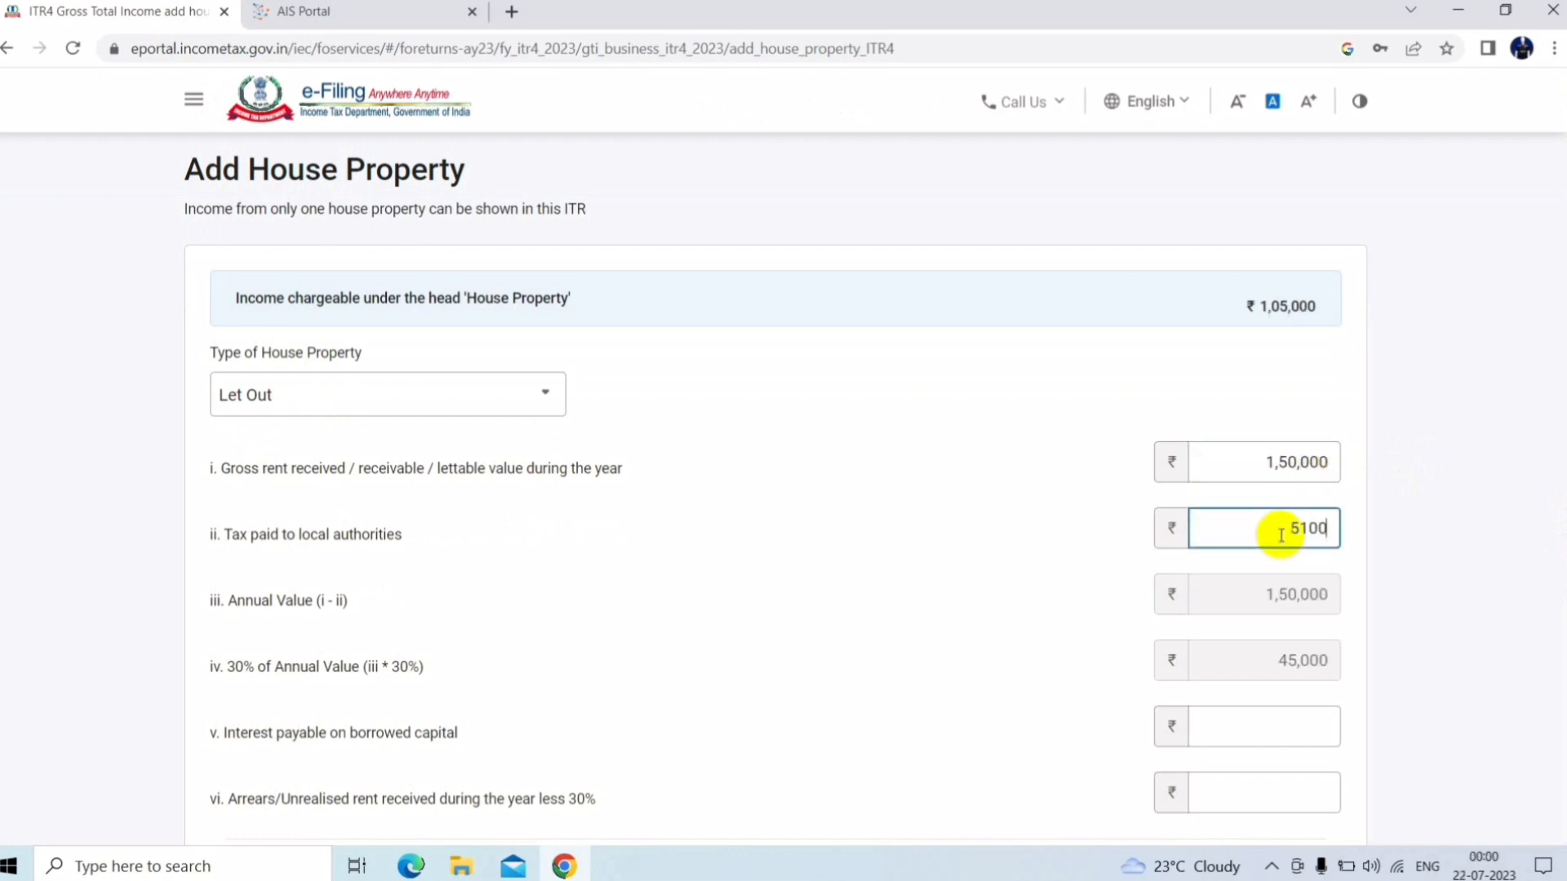
{"action": "left_click", "coordinate": [1476, 551]}
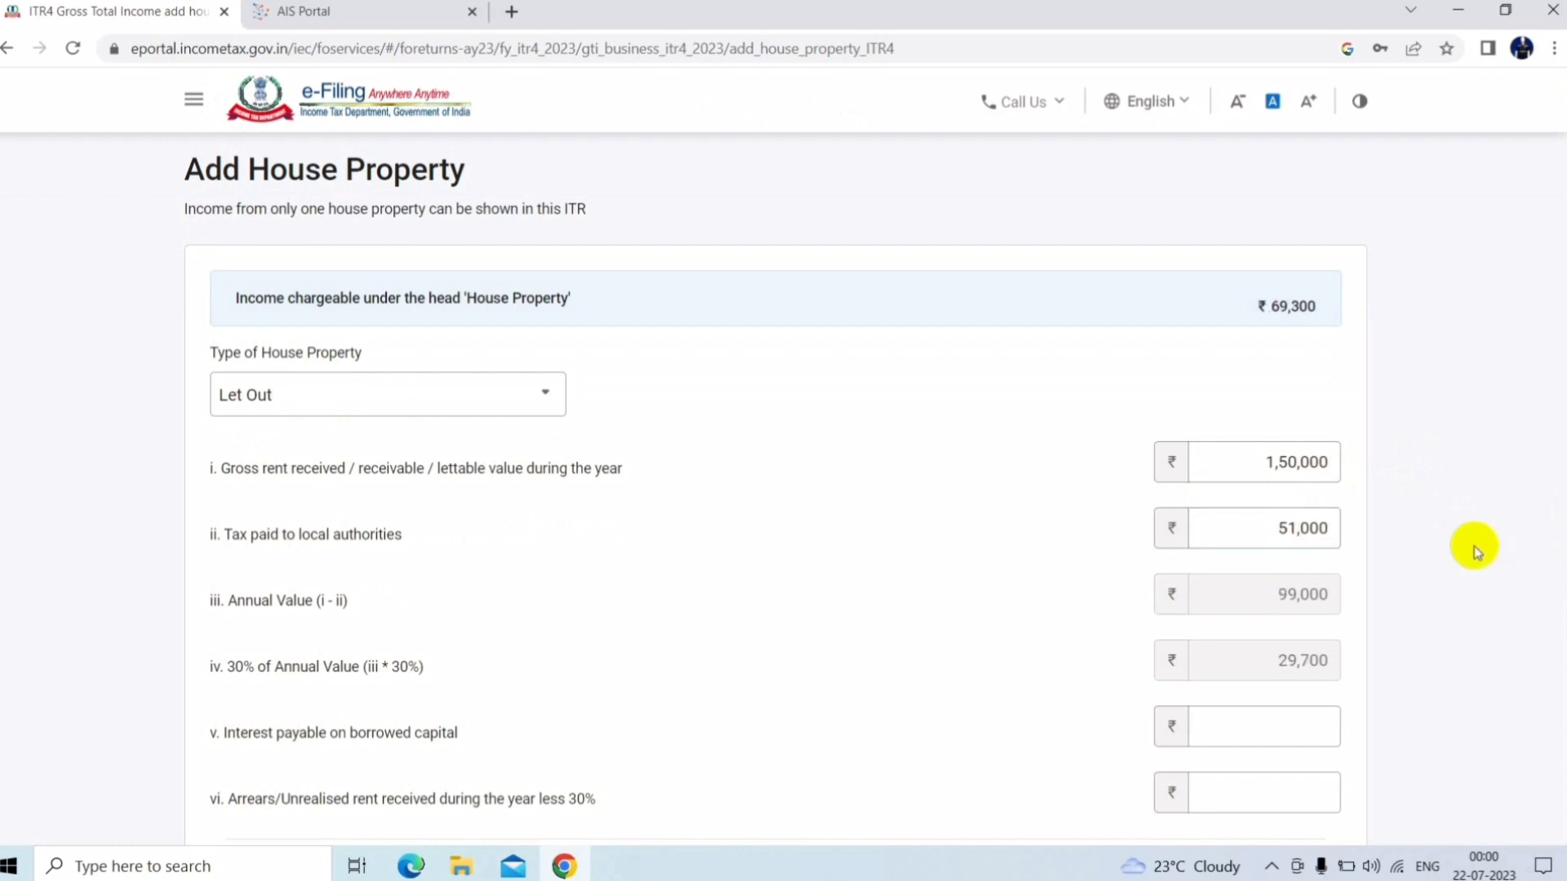
{"action": "scroll", "coordinate": [1560, 490], "scroll_direction": "down", "scroll_amount": 1}
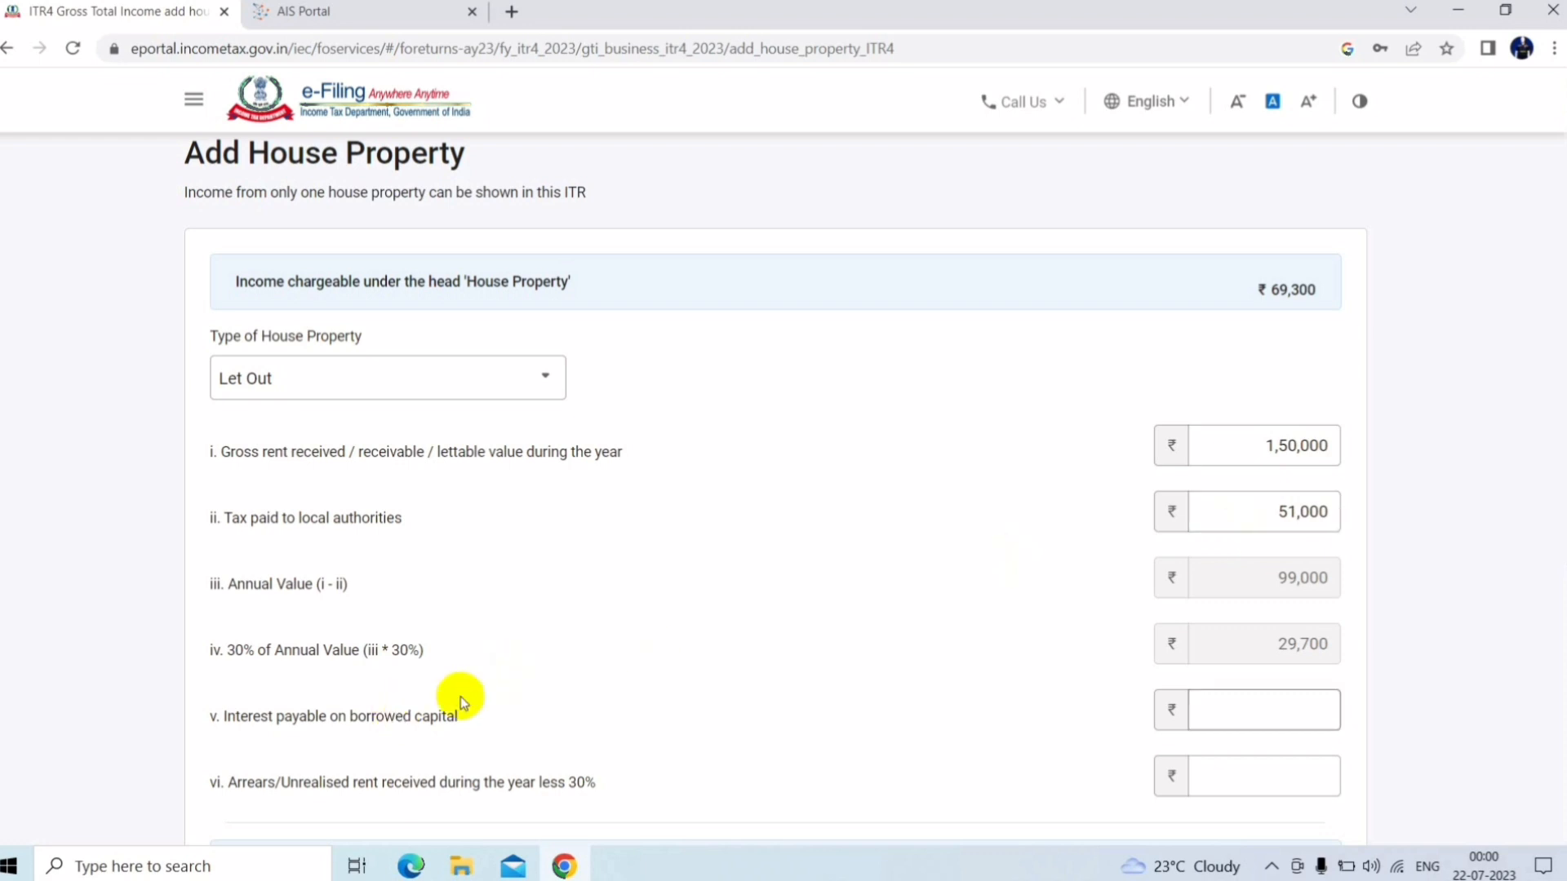
Enter 15400 as interest on borrowed capital, giving Let Out income of ₹53,900
{"action": "left_click", "coordinate": [1278, 711]}
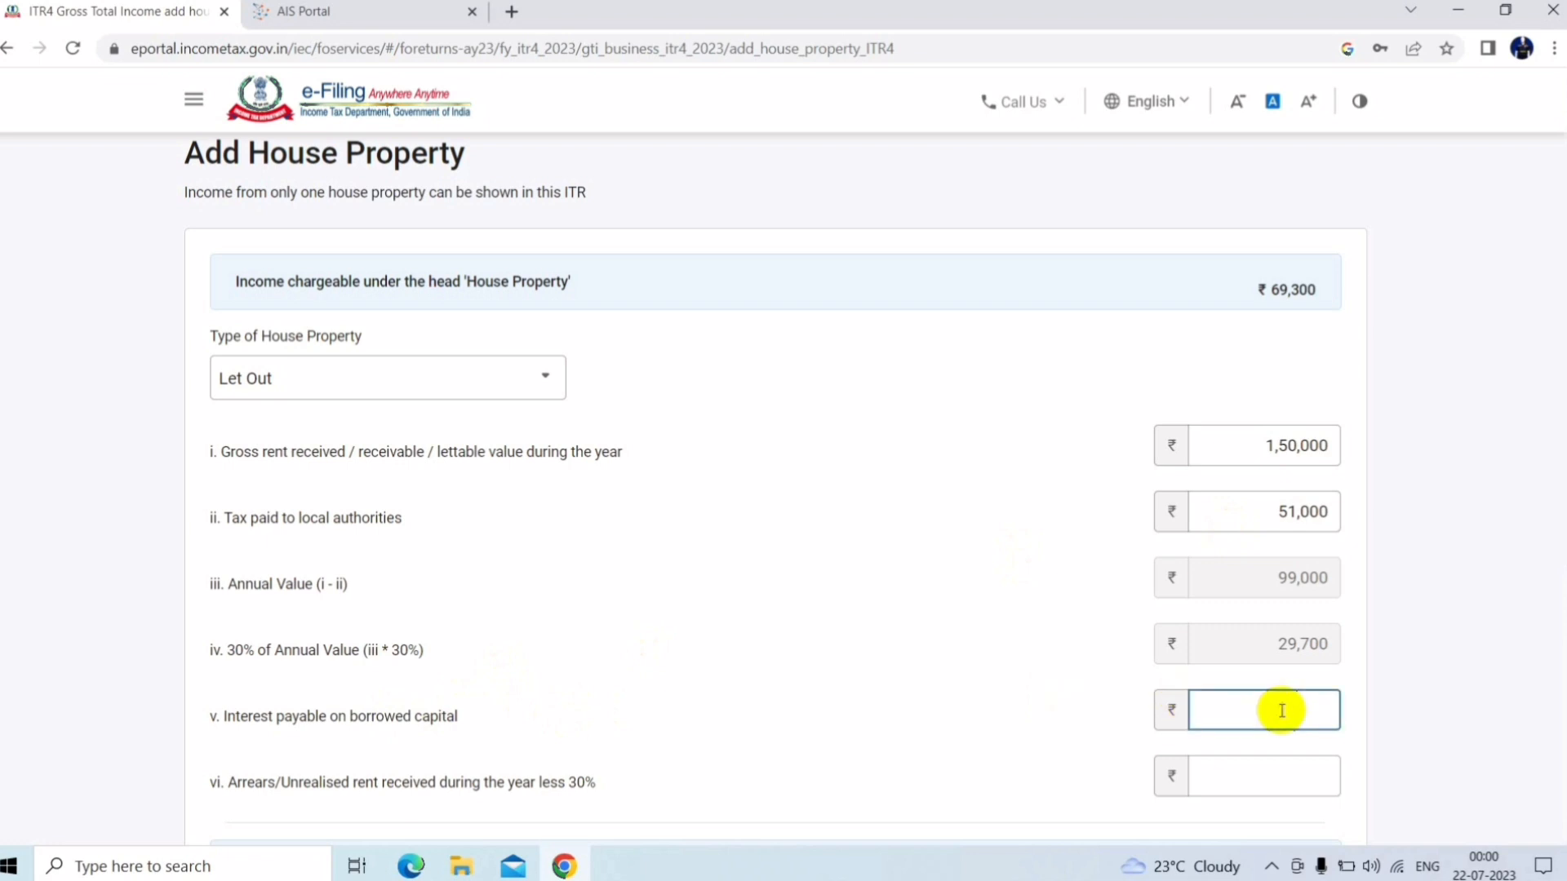
{"action": "type", "text": "15400"}
{"action": "scroll", "coordinate": [1559, 500], "scroll_direction": "down", "scroll_amount": 1}
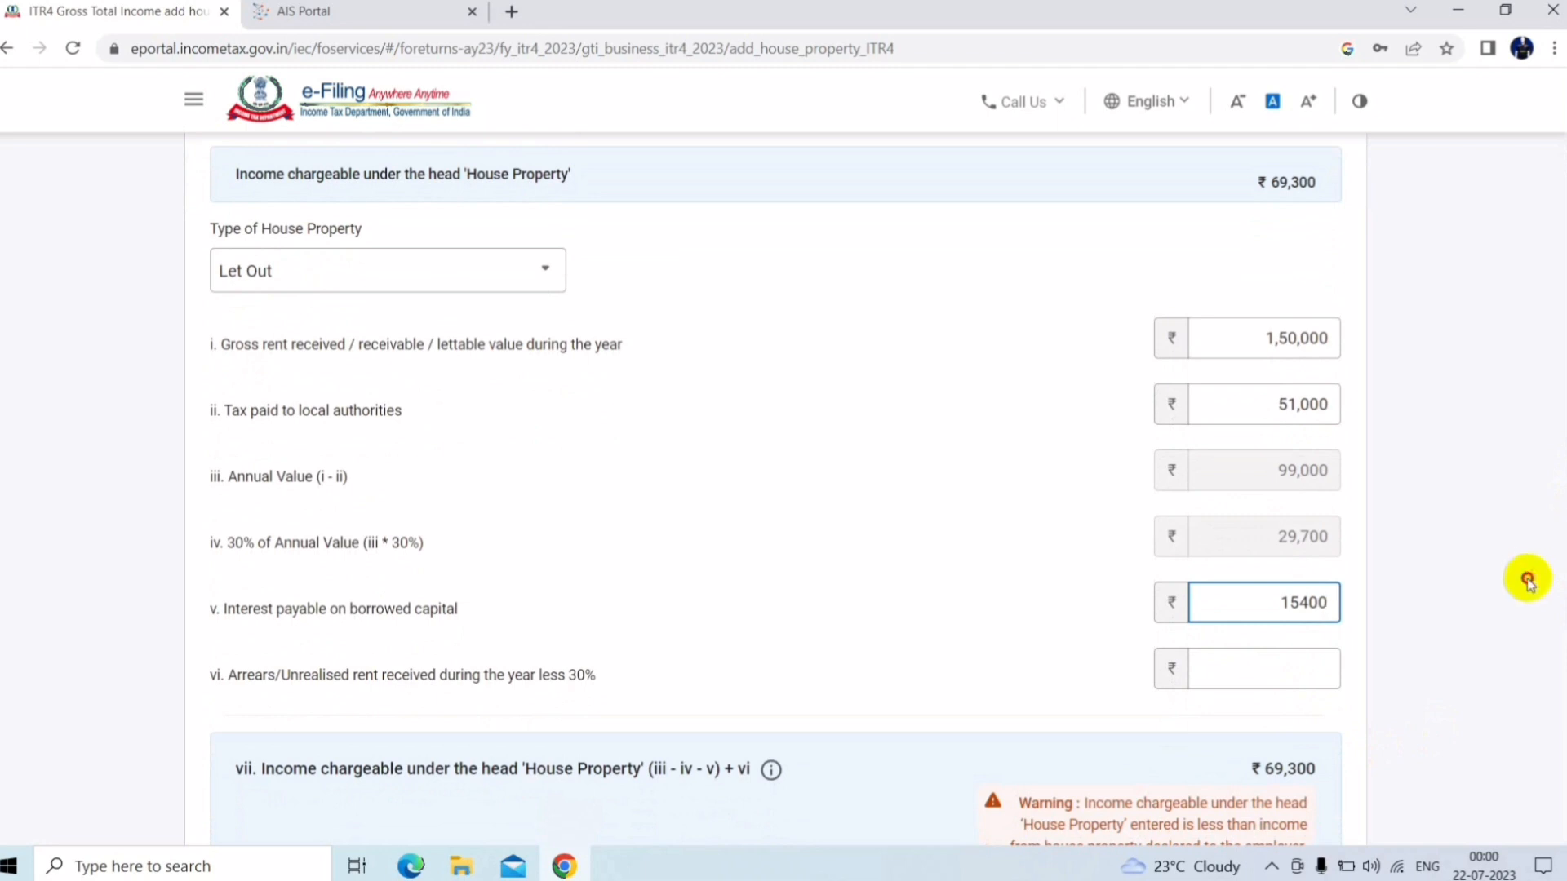
{"action": "left_click", "coordinate": [1530, 581]}
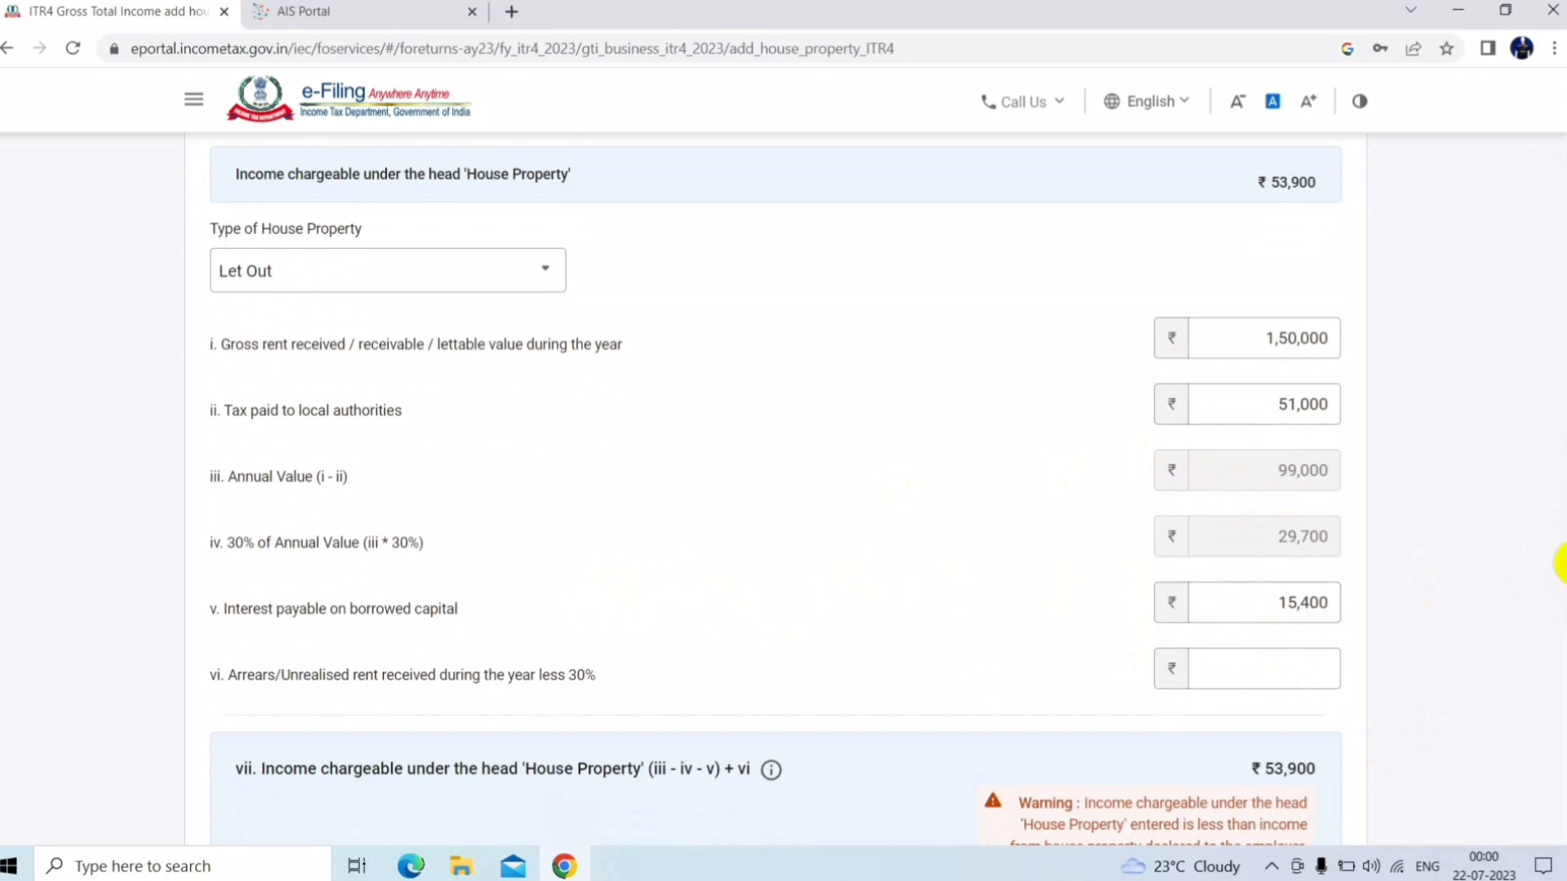
{"action": "scroll", "coordinate": [1559, 563], "scroll_direction": "down", "scroll_amount": 1}
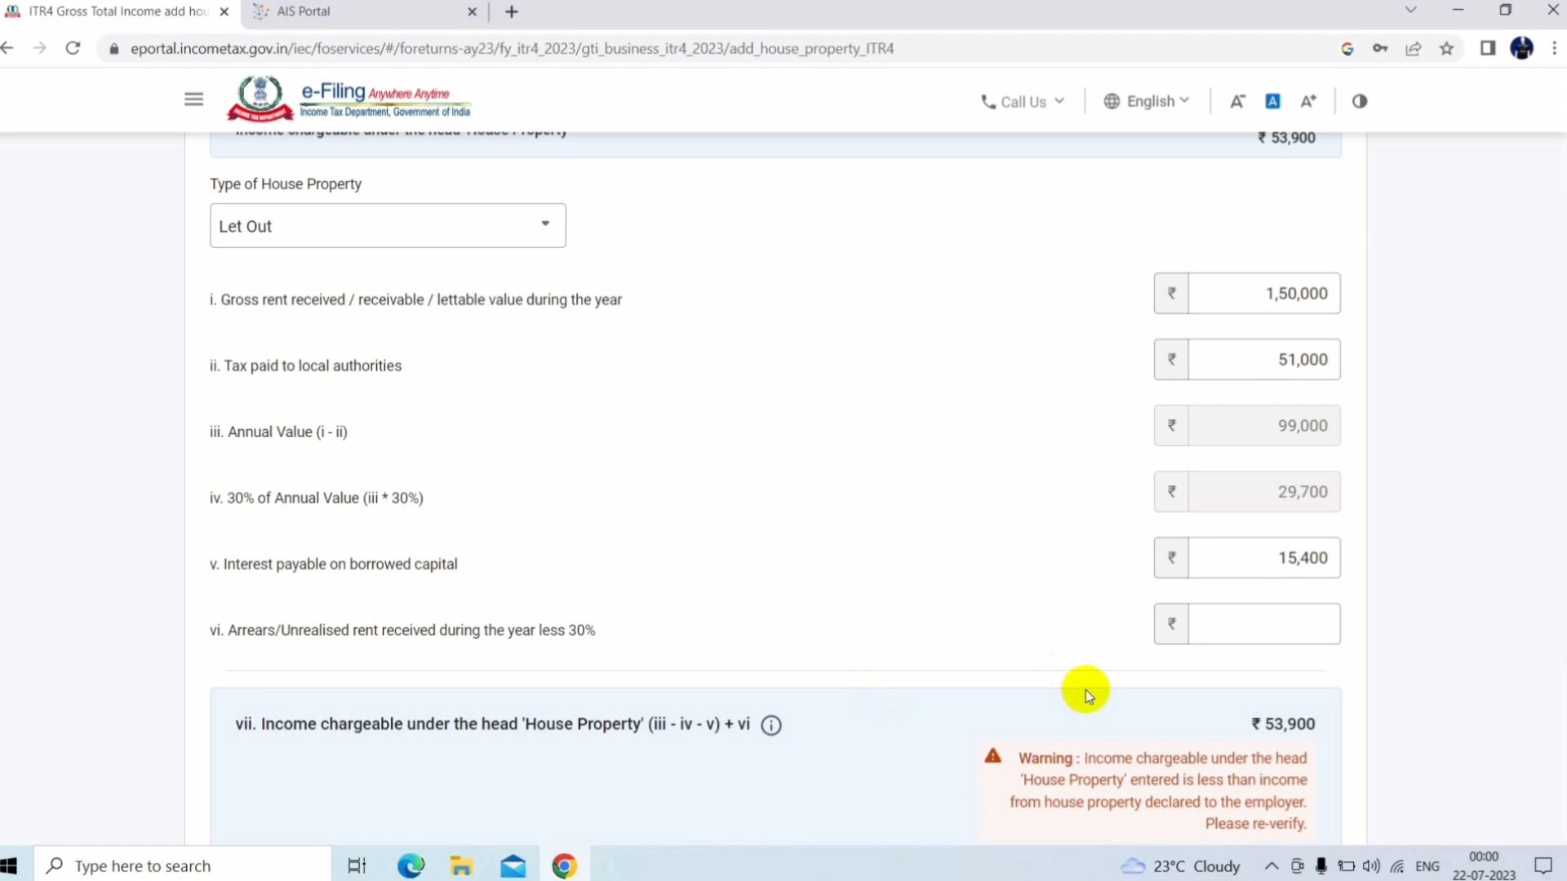
{"action": "left_click_drag", "start_coordinate": [1564, 544], "coordinate": [1563, 491]}
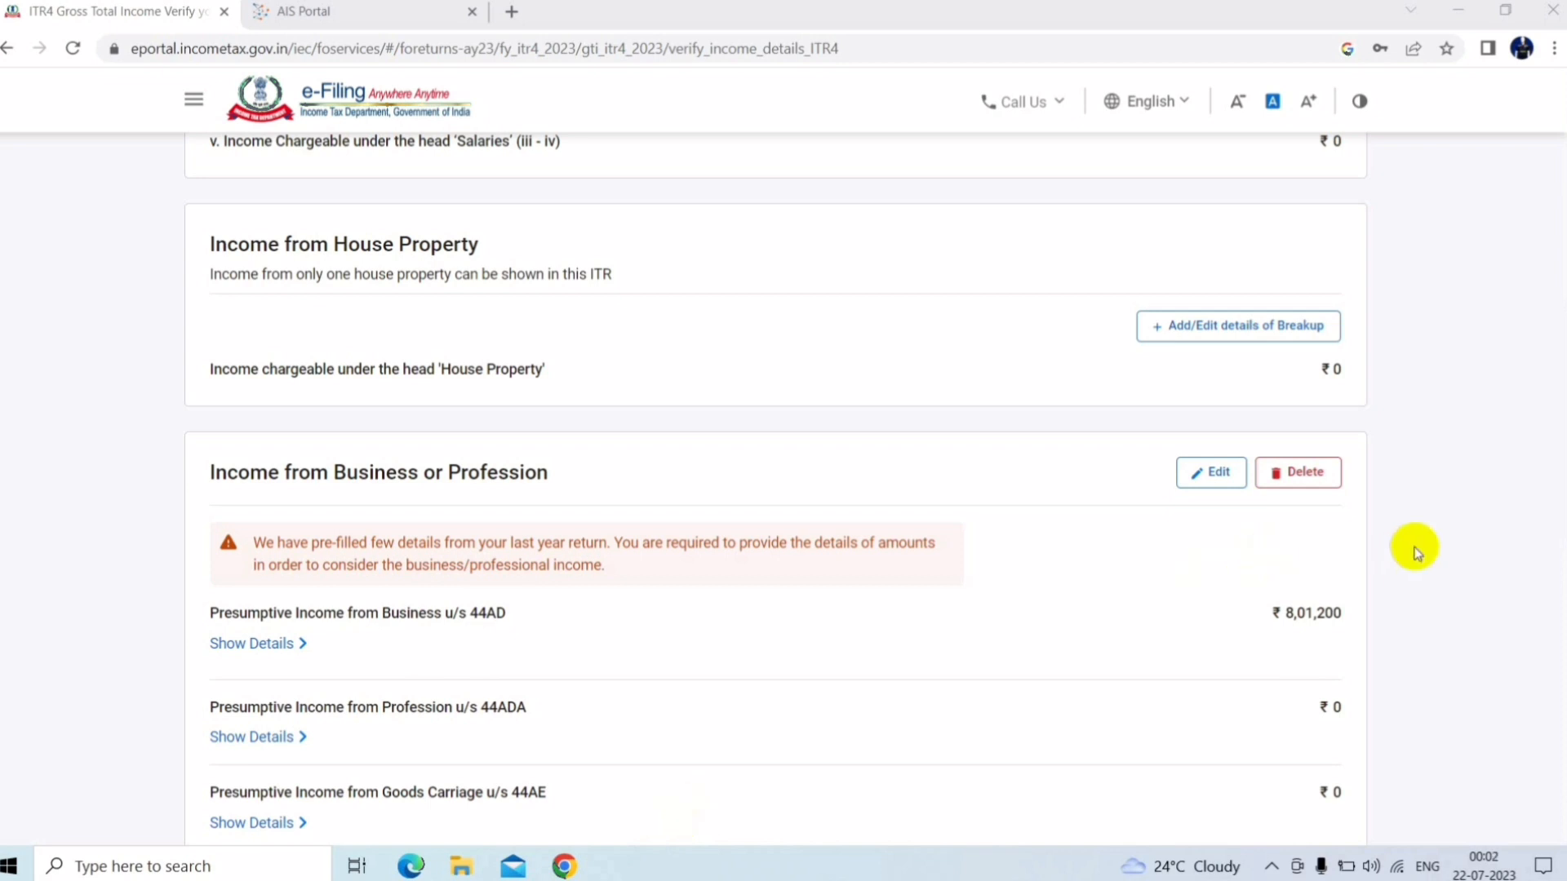
Scroll to Presumptive Income u/s 44AD and open its Show Details/Edit view
{"action": "left_click_drag", "start_coordinate": [1559, 444], "coordinate": [1523, 519]}
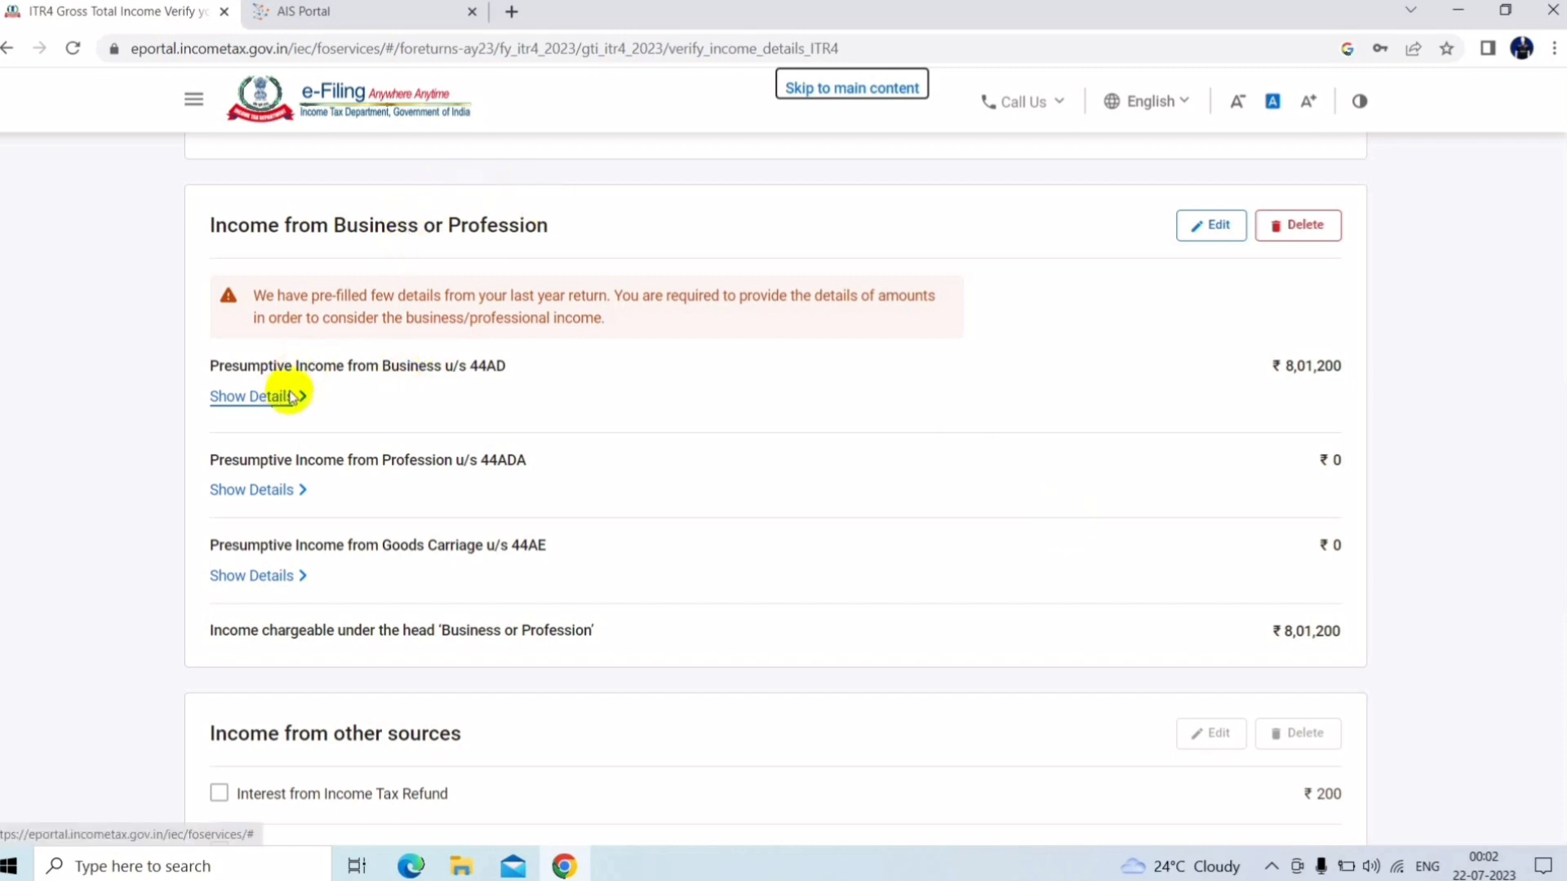
{"action": "left_click", "coordinate": [1228, 231]}
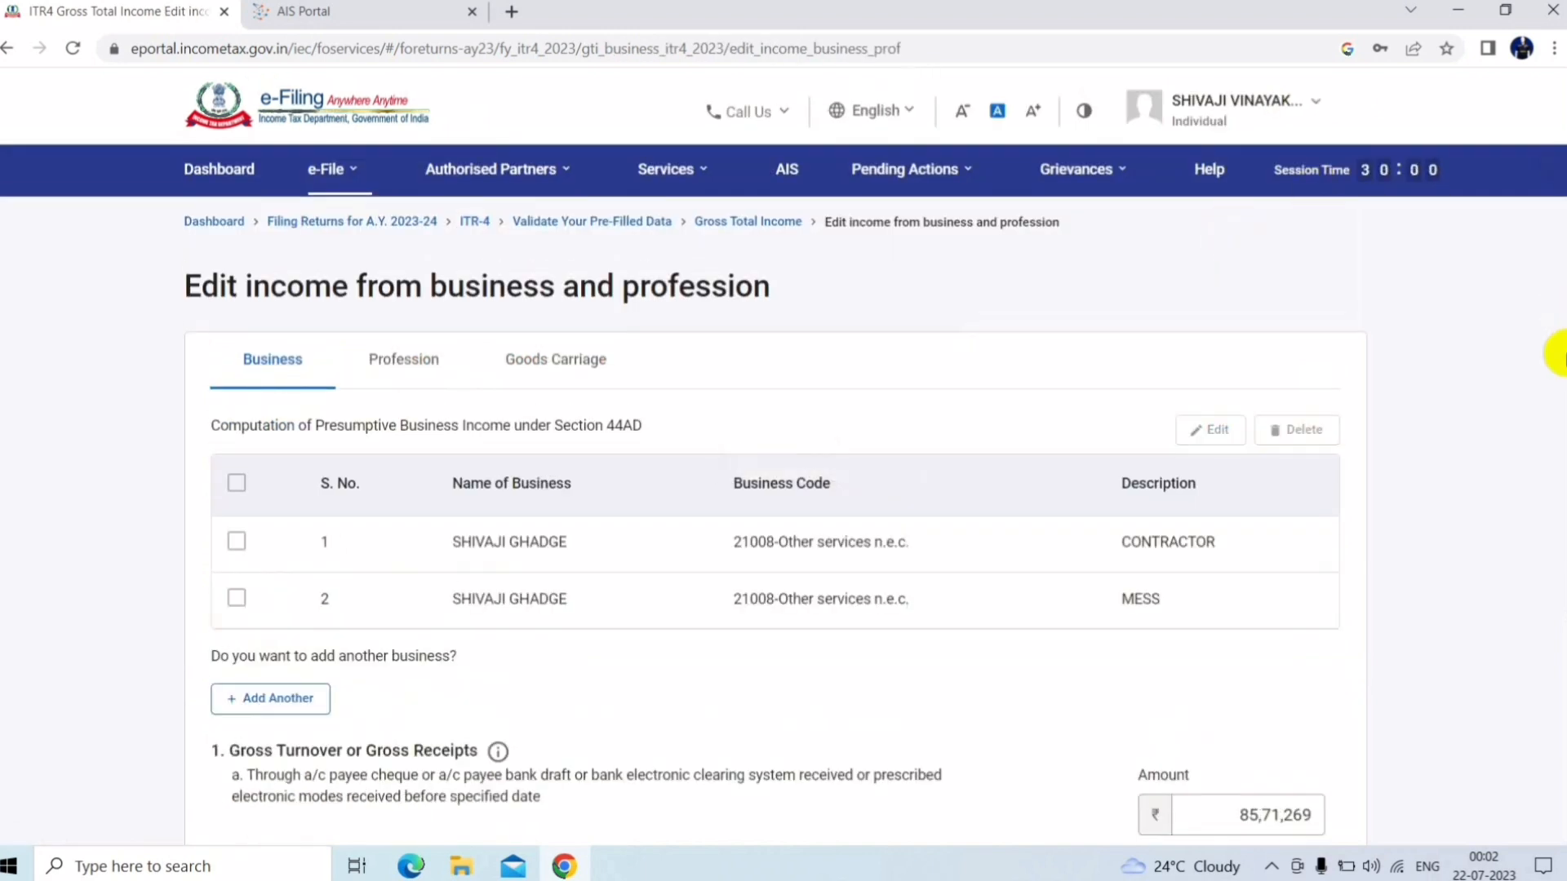
Review the 44AD business entries and select the amount received through other modes
{"action": "scroll", "coordinate": [1560, 383], "scroll_direction": "down", "scroll_amount": 2}
{"action": "scroll", "coordinate": [1558, 384], "scroll_direction": "down", "scroll_amount": 2}
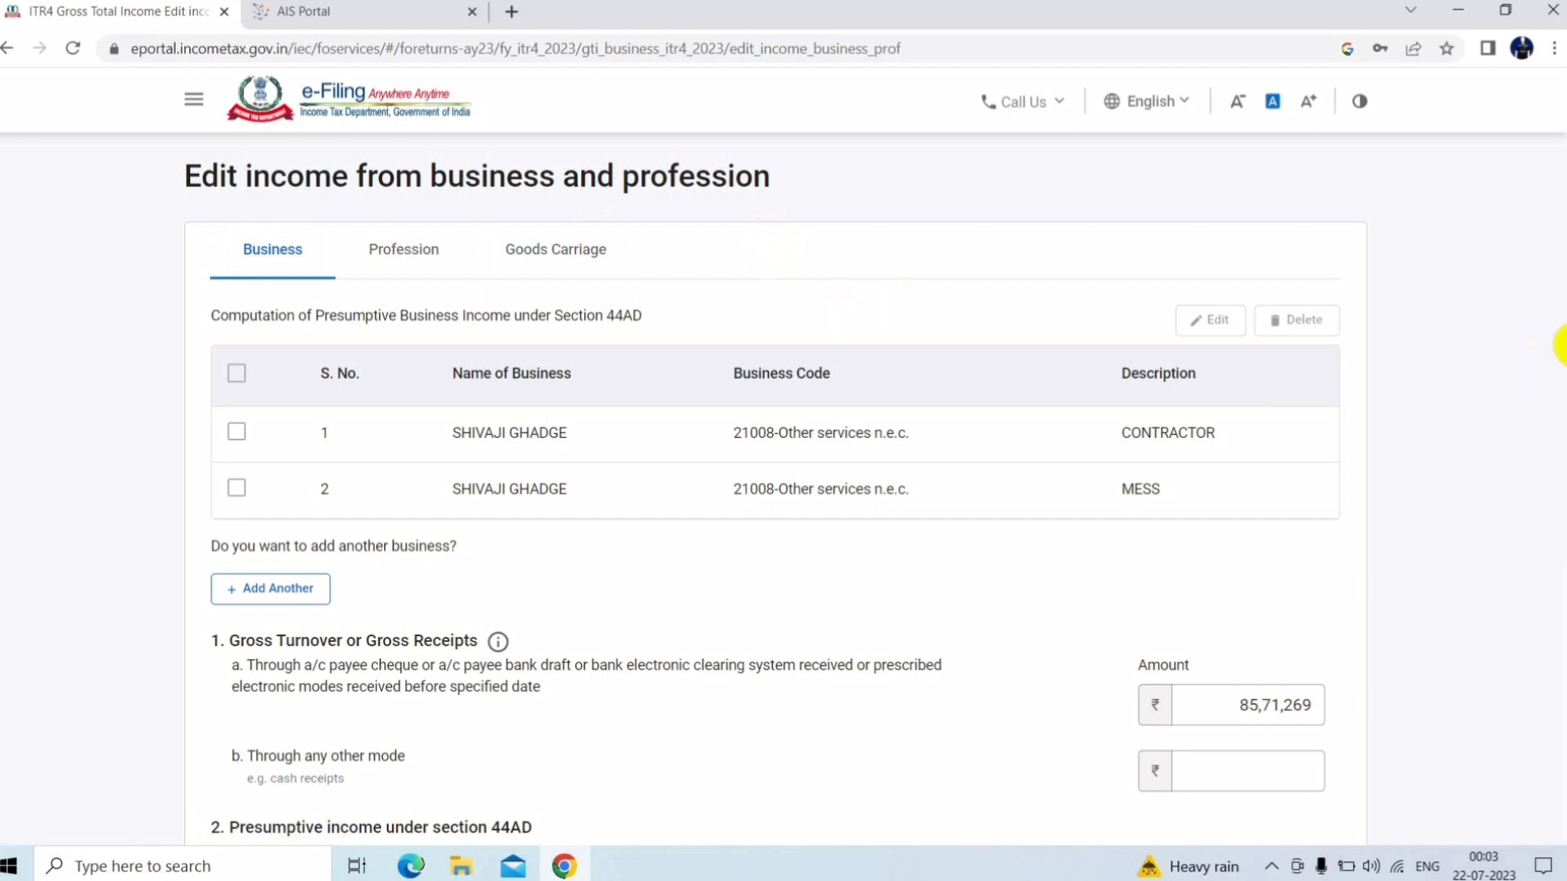
{"action": "scroll", "coordinate": [1560, 344], "scroll_direction": "down", "scroll_amount": 2}
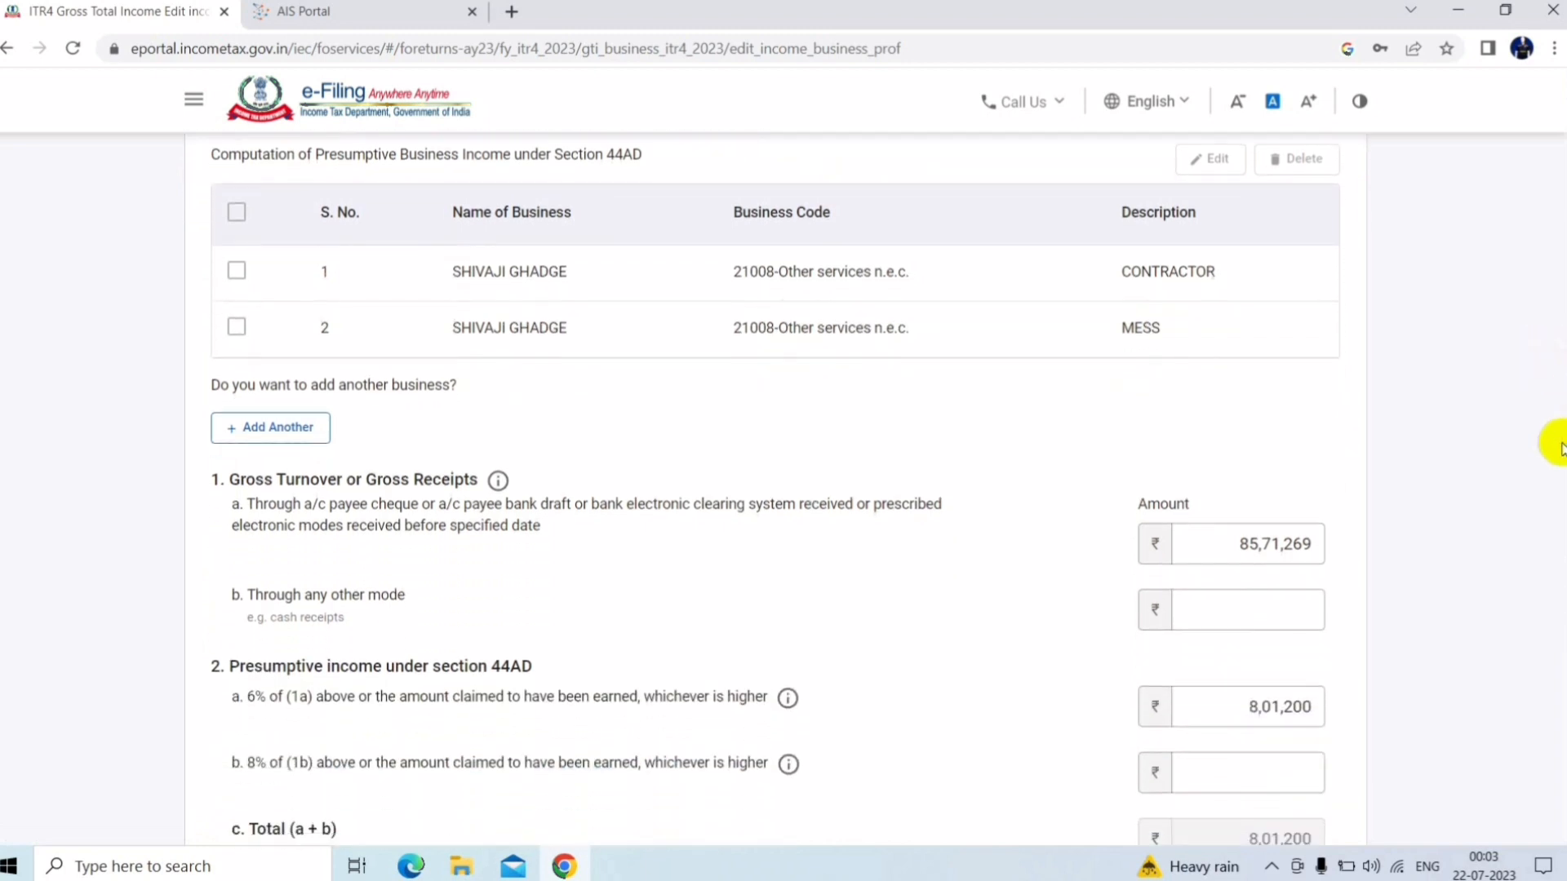
{"action": "scroll", "coordinate": [1560, 457], "scroll_direction": "down", "scroll_amount": 1}
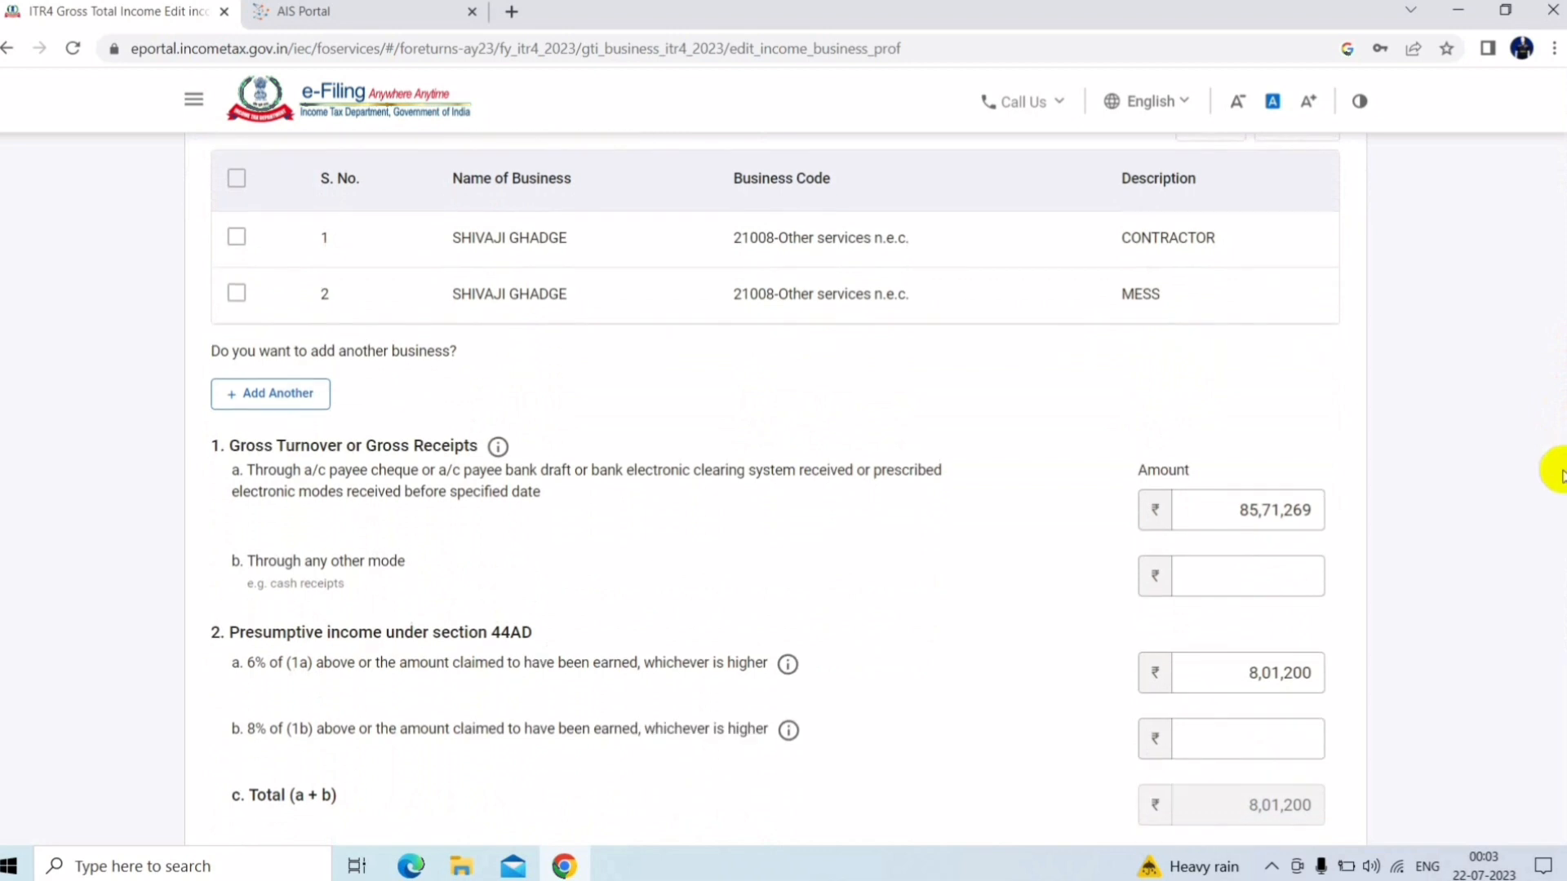
{"action": "scroll", "coordinate": [1560, 477], "scroll_direction": "down", "scroll_amount": 1}
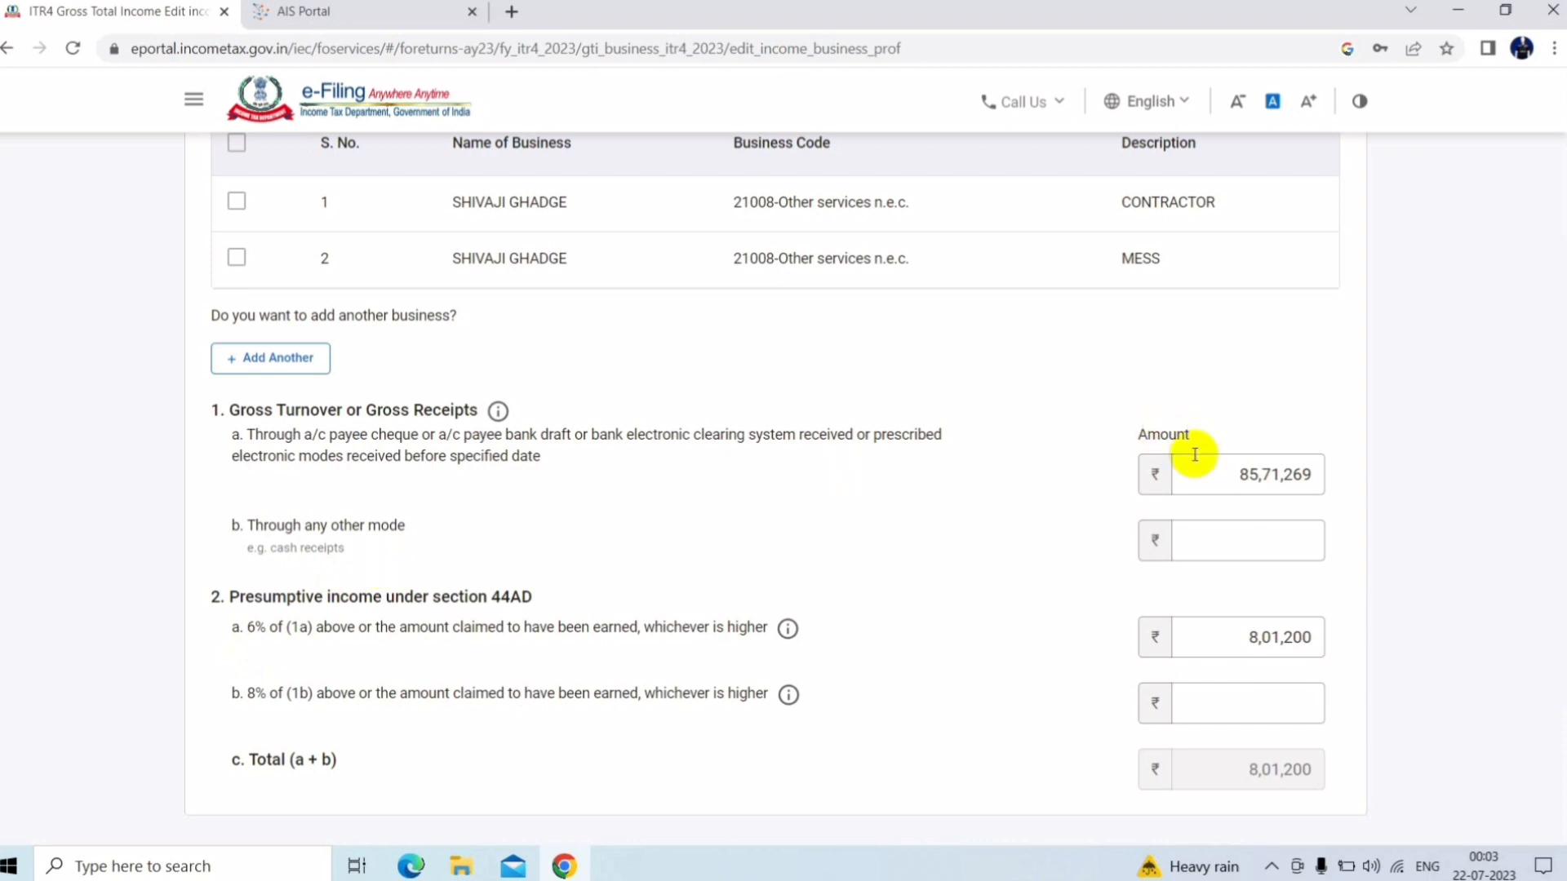
{"action": "left_click", "coordinate": [1253, 550]}
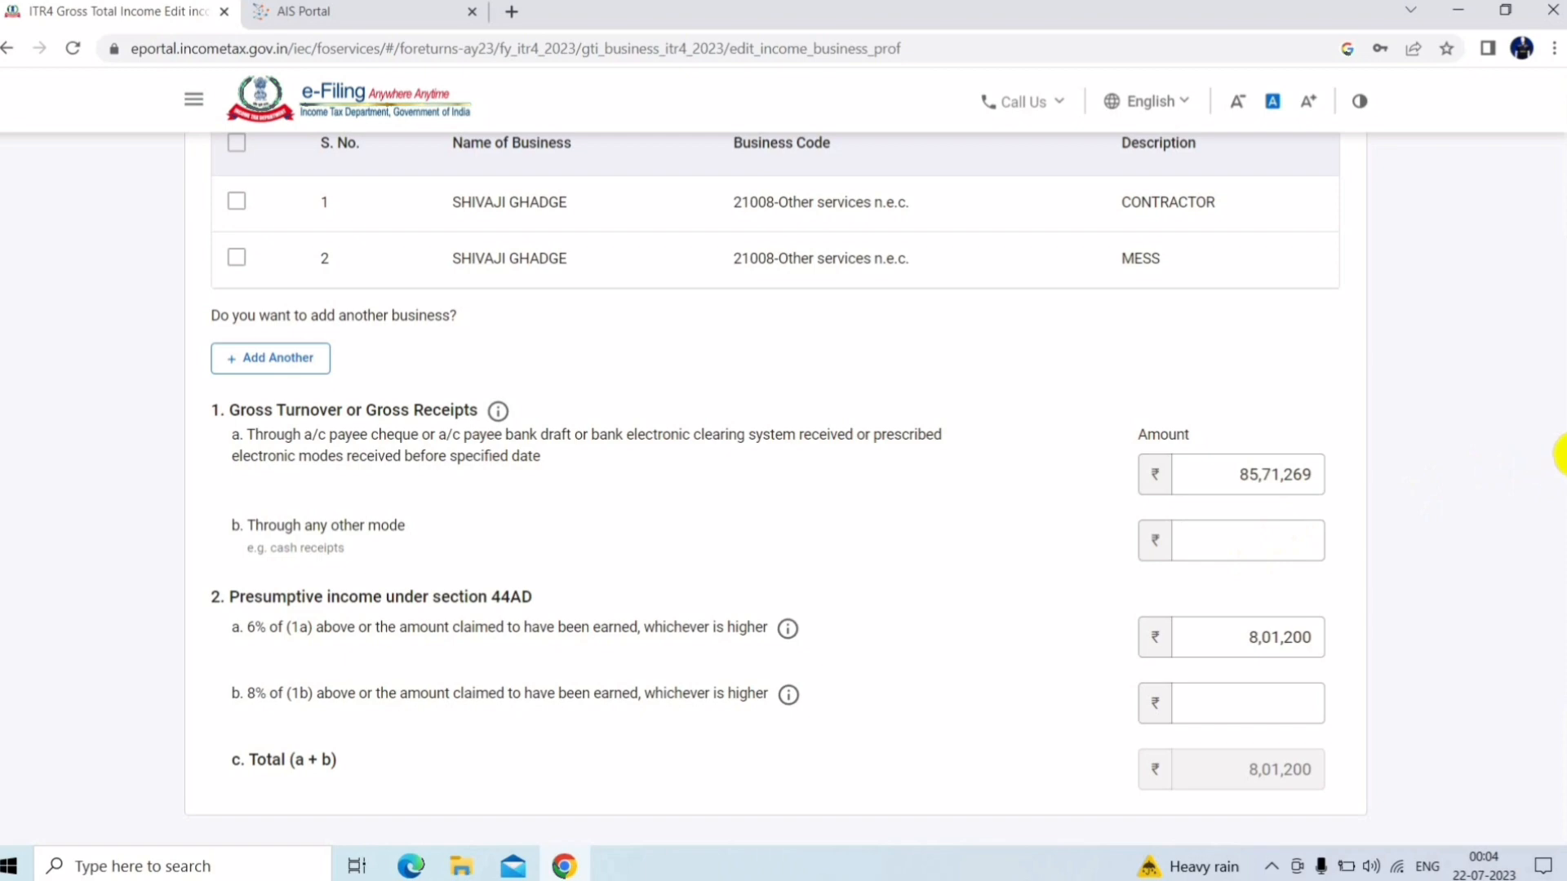
{"action": "scroll", "coordinate": [1558, 474], "scroll_direction": "down", "scroll_amount": 2}
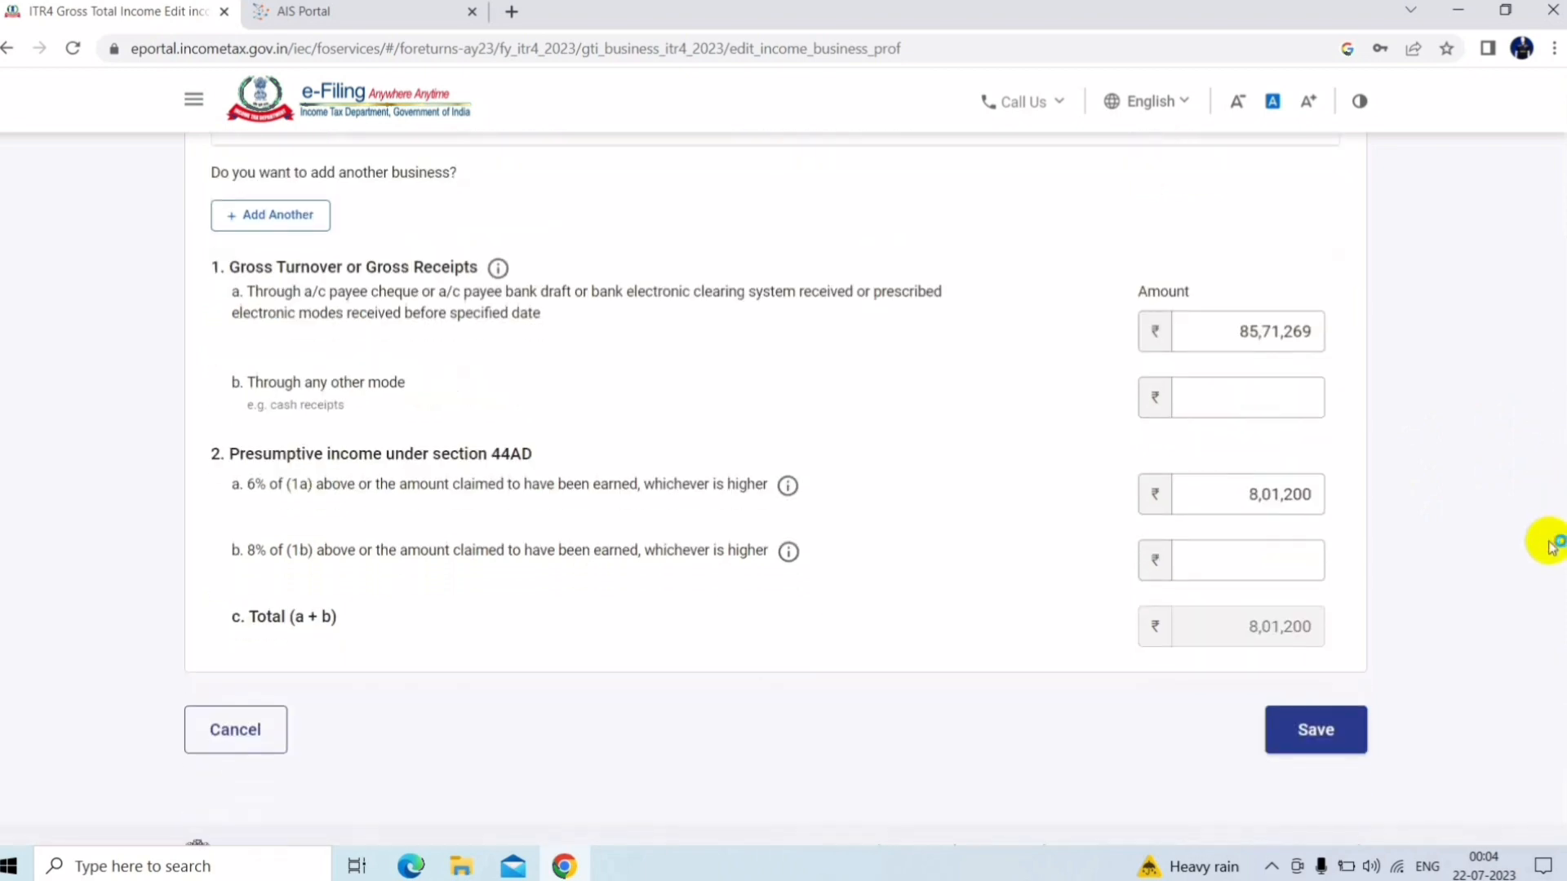
{"action": "scroll", "coordinate": [1553, 545], "scroll_direction": "up", "scroll_amount": 3}
{"action": "scroll", "coordinate": [1554, 371], "scroll_direction": "up", "scroll_amount": 3}
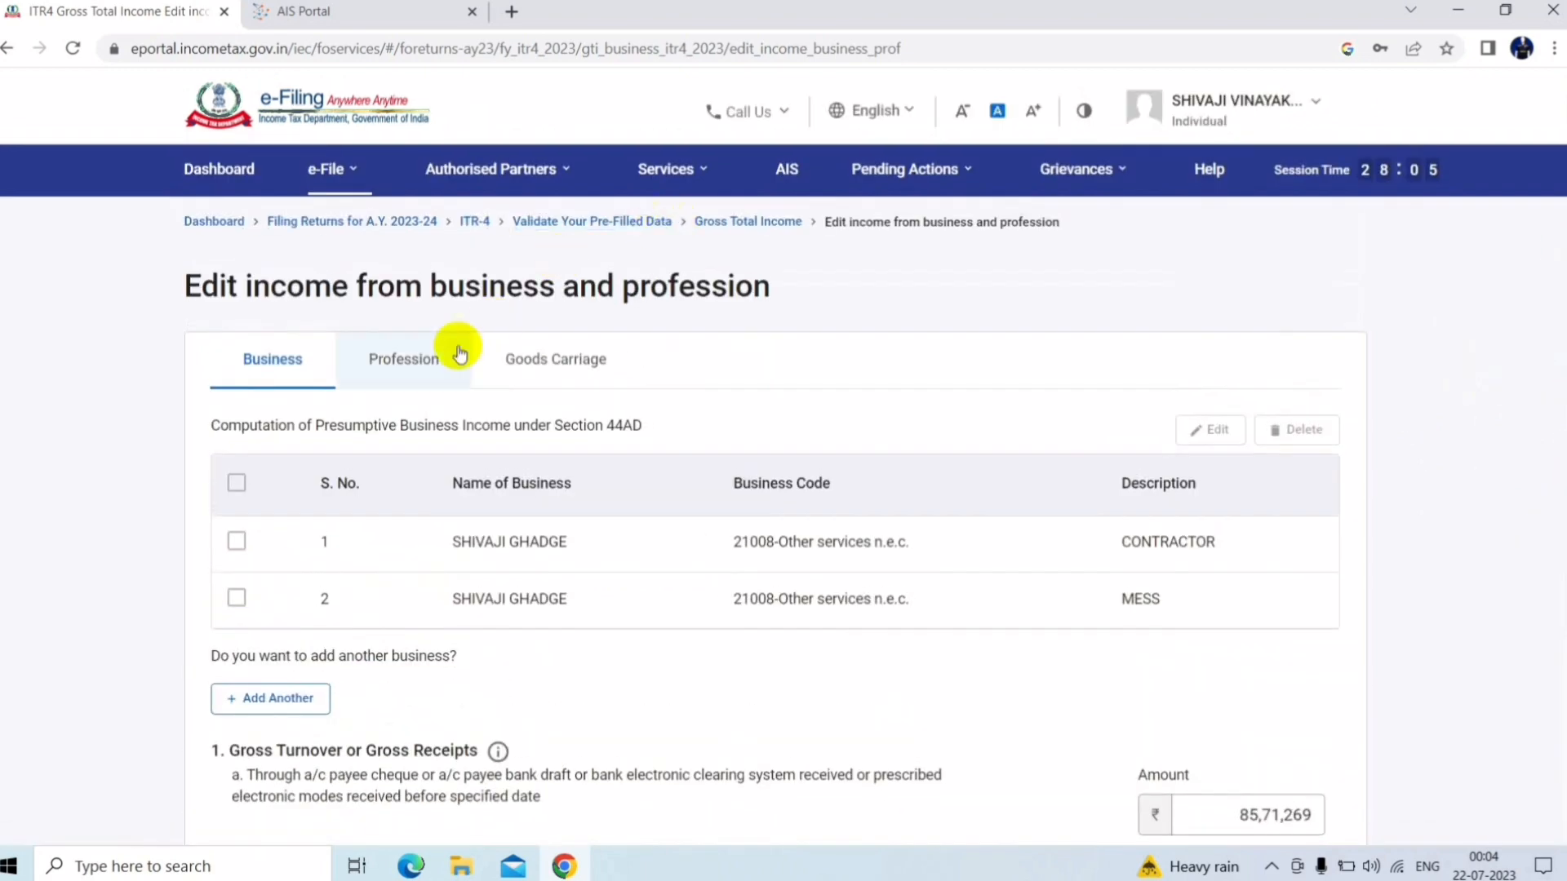
Look through the Profession 44ADA form and its business codes, then switch to Goods Carriage
{"action": "left_click", "coordinate": [413, 362]}
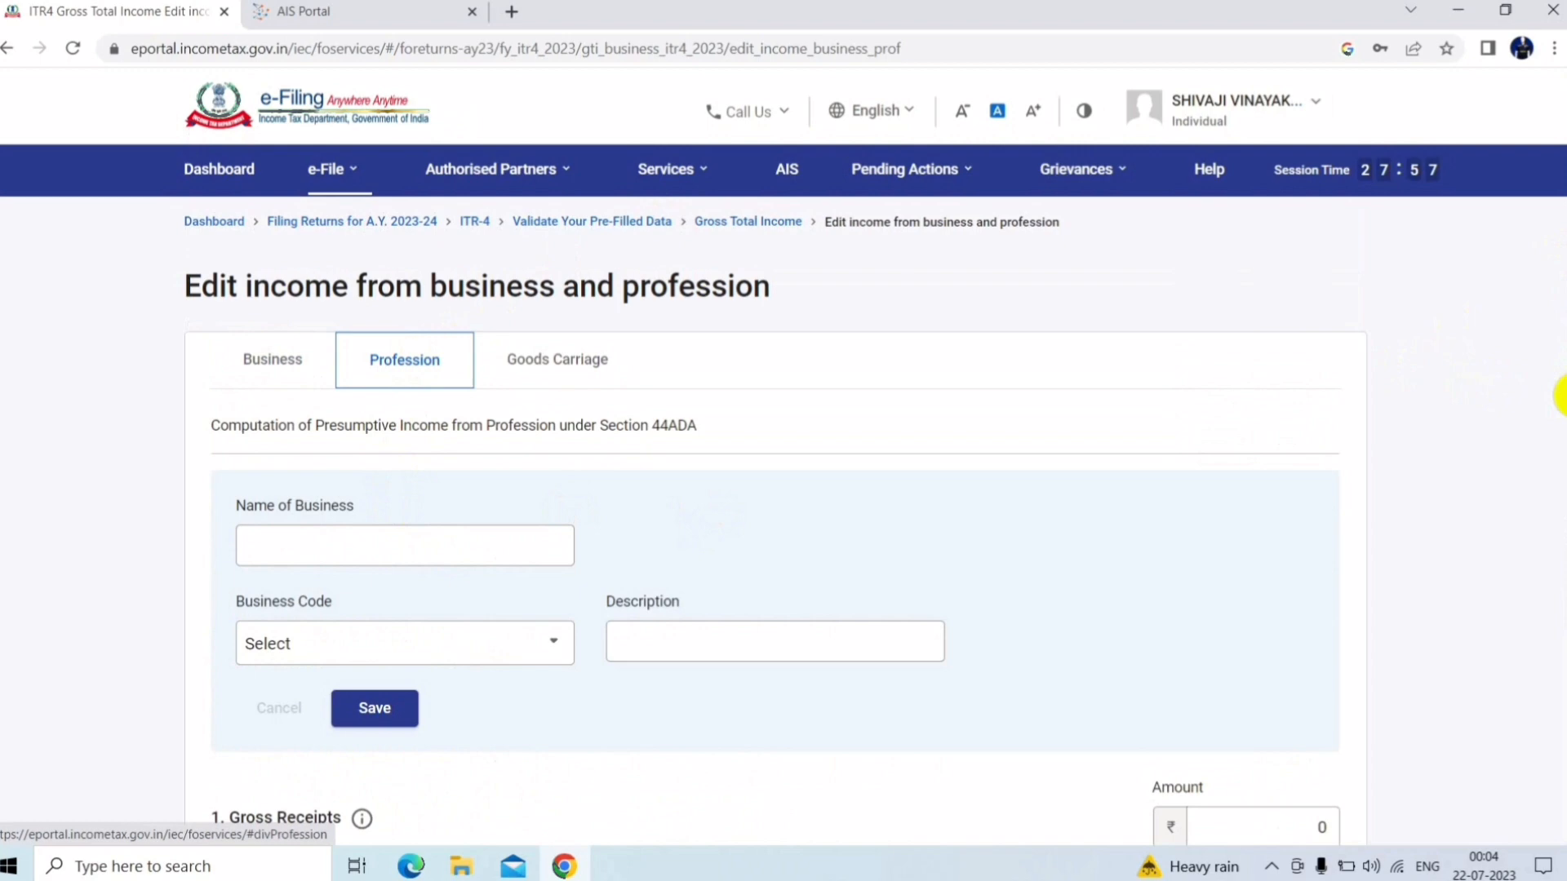
{"action": "scroll", "coordinate": [1554, 395], "scroll_direction": "down", "scroll_amount": 2}
{"action": "left_click", "coordinate": [532, 508]}
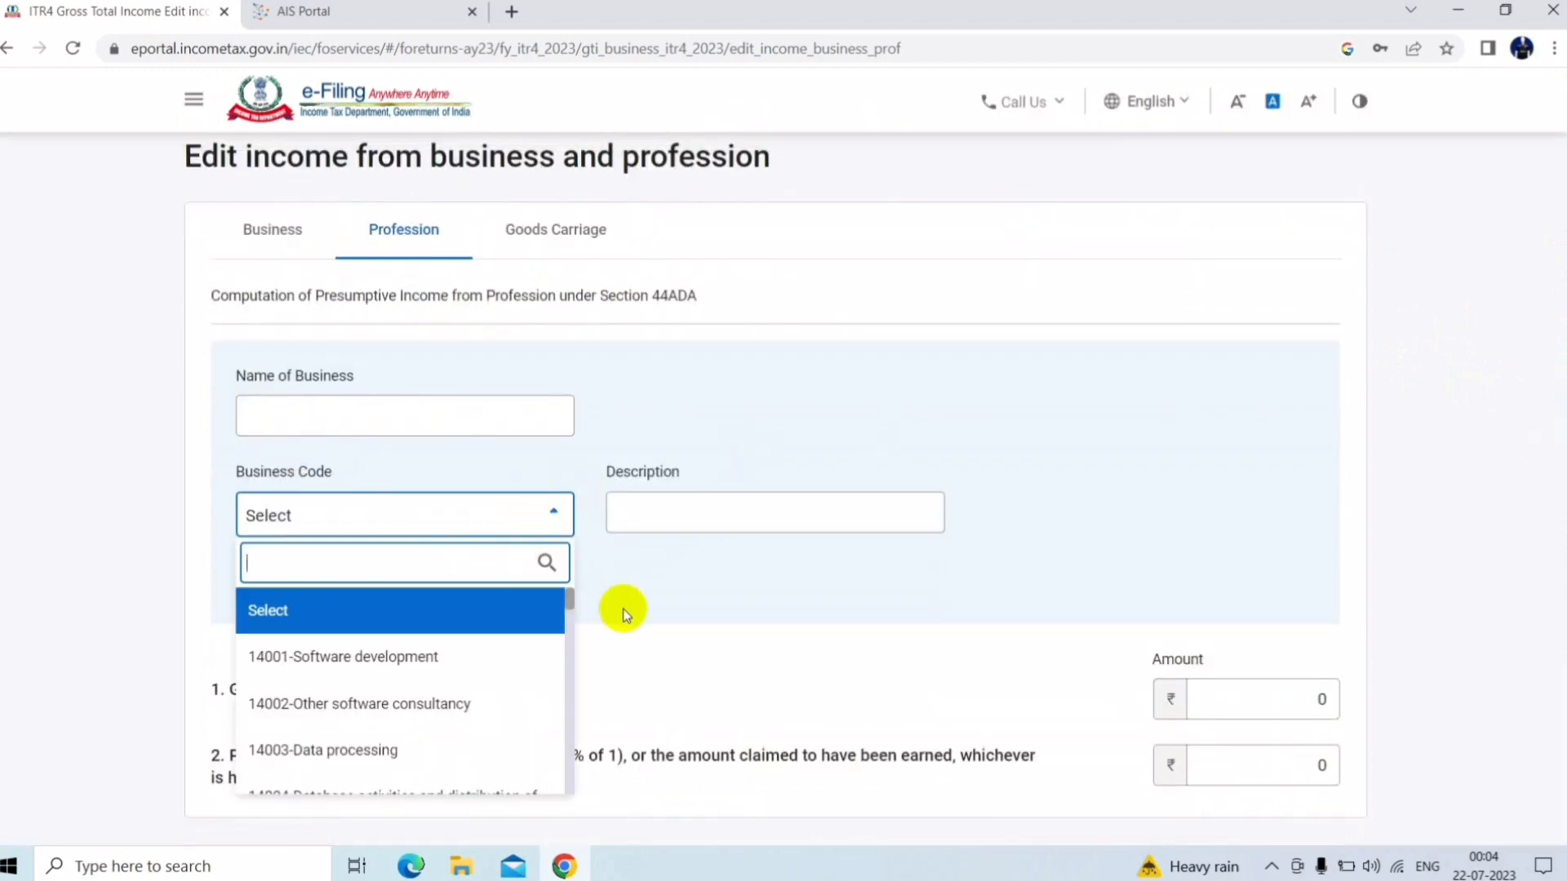
{"action": "left_click", "coordinate": [682, 590]}
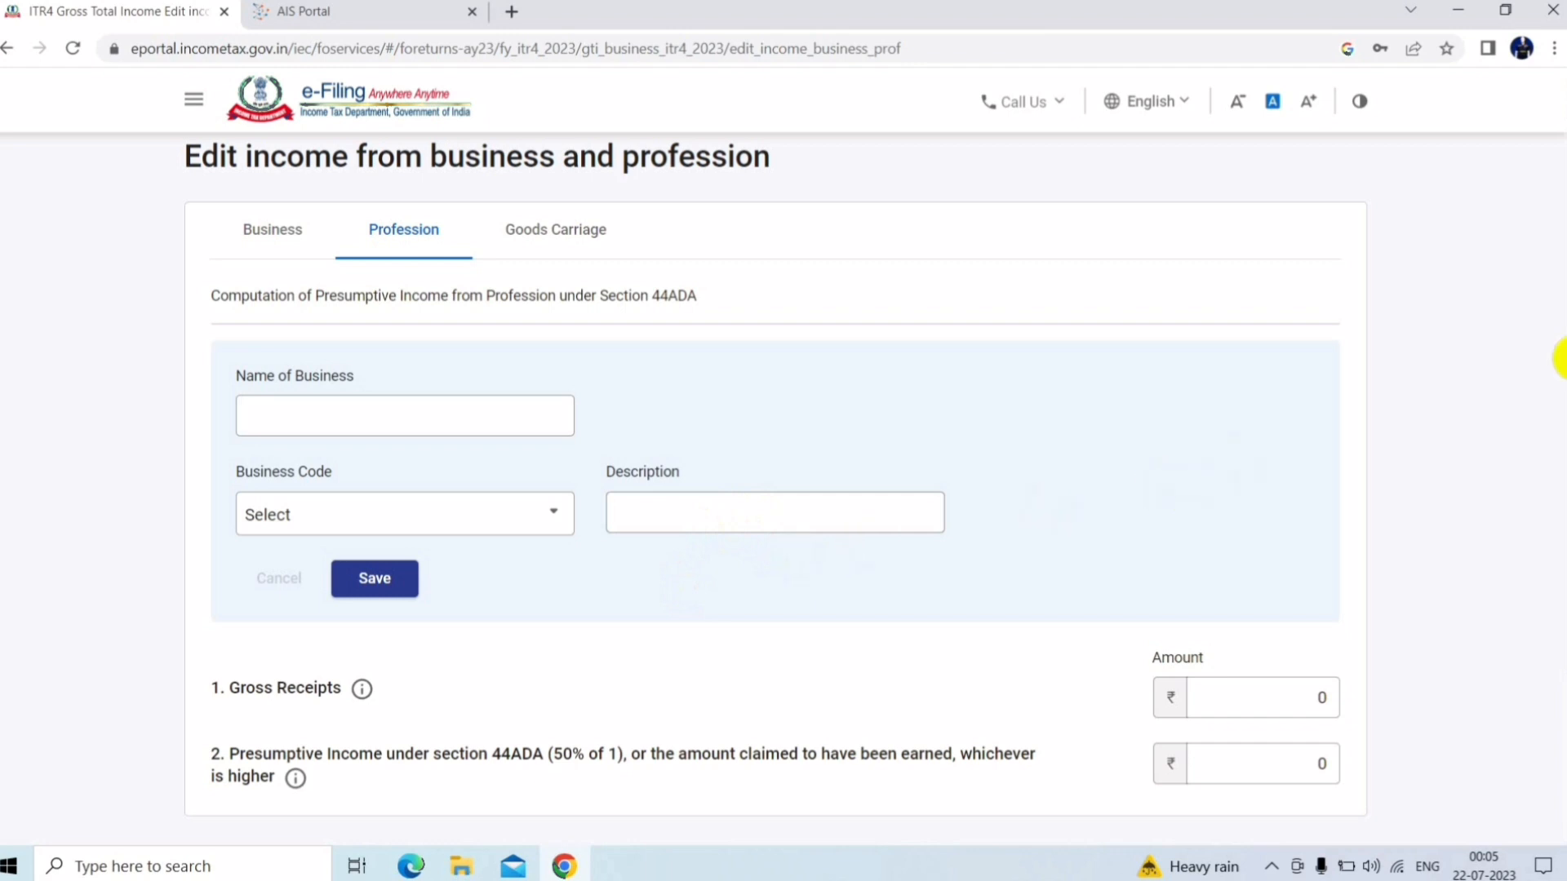
{"action": "scroll", "coordinate": [1561, 359], "scroll_direction": "down", "scroll_amount": 1}
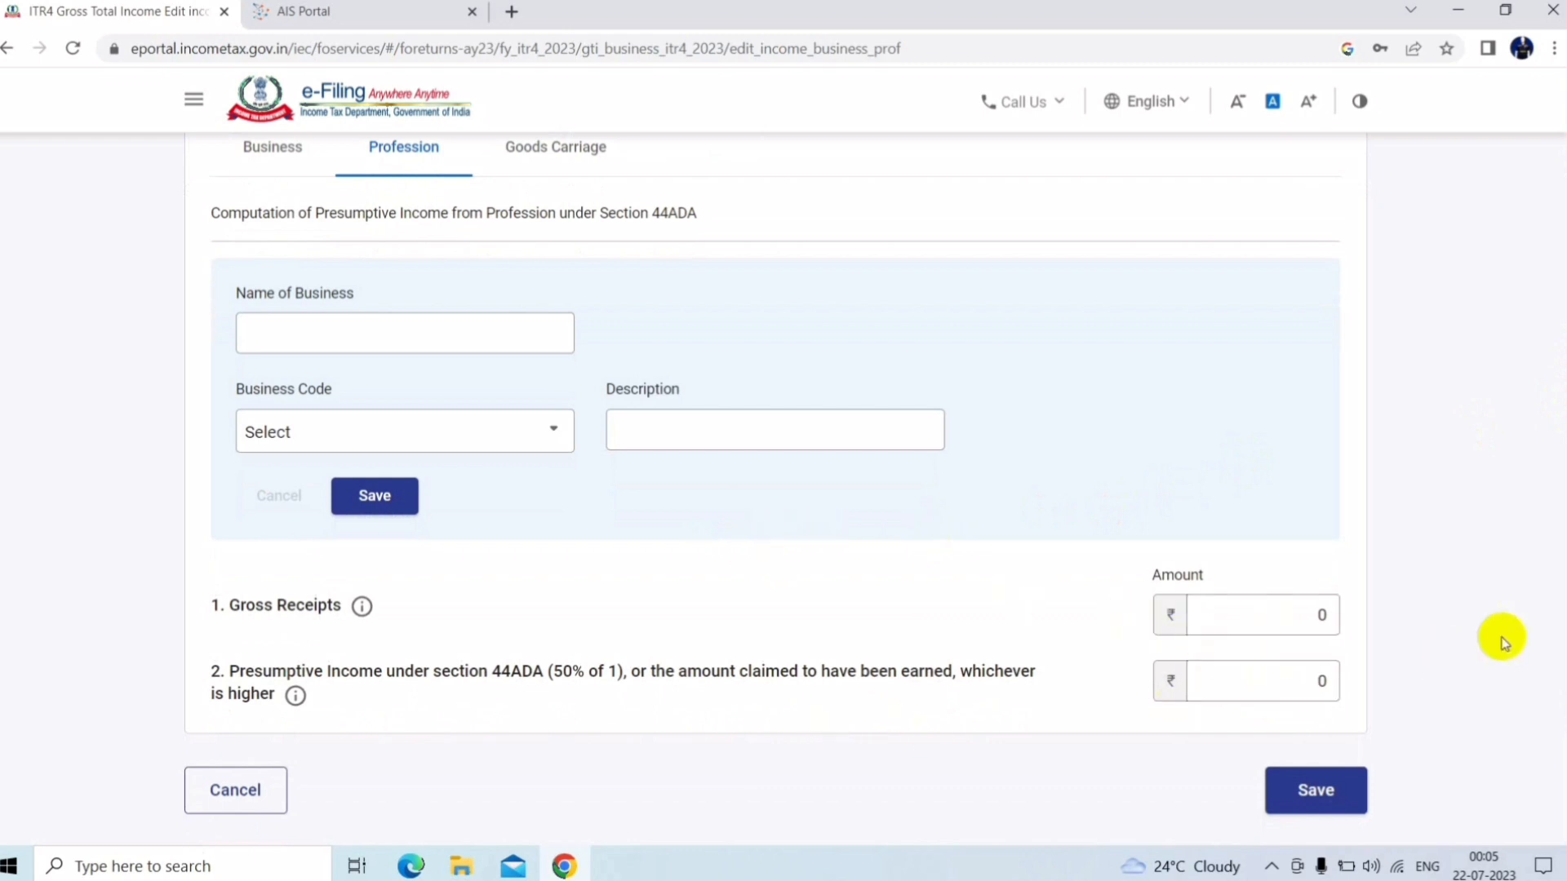
{"action": "scroll", "coordinate": [1554, 620], "scroll_direction": "up", "scroll_amount": 2}
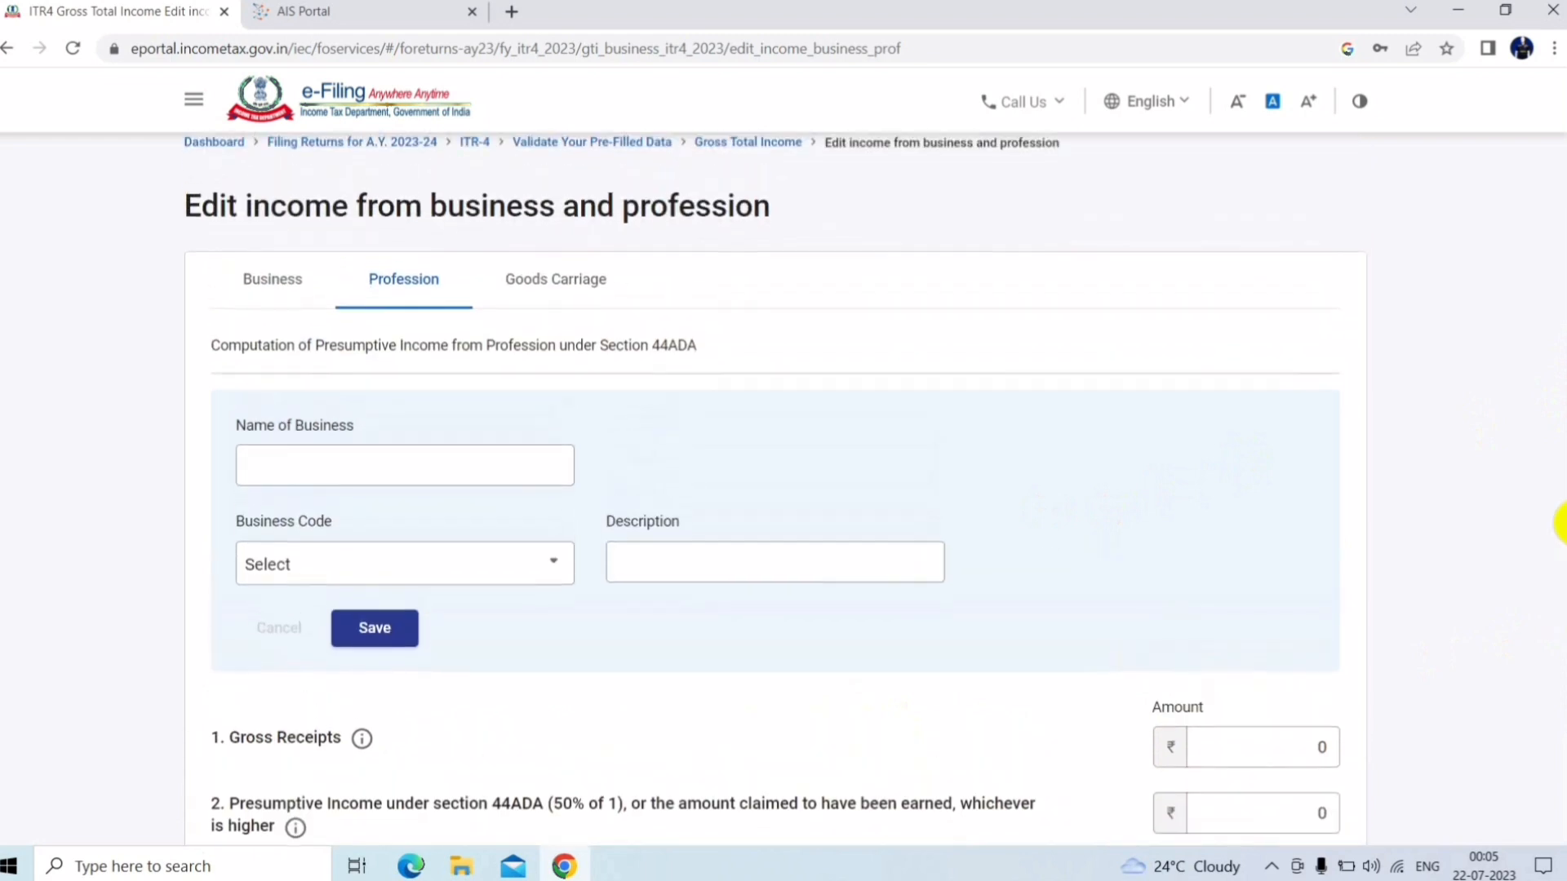
{"action": "left_click", "coordinate": [593, 315]}
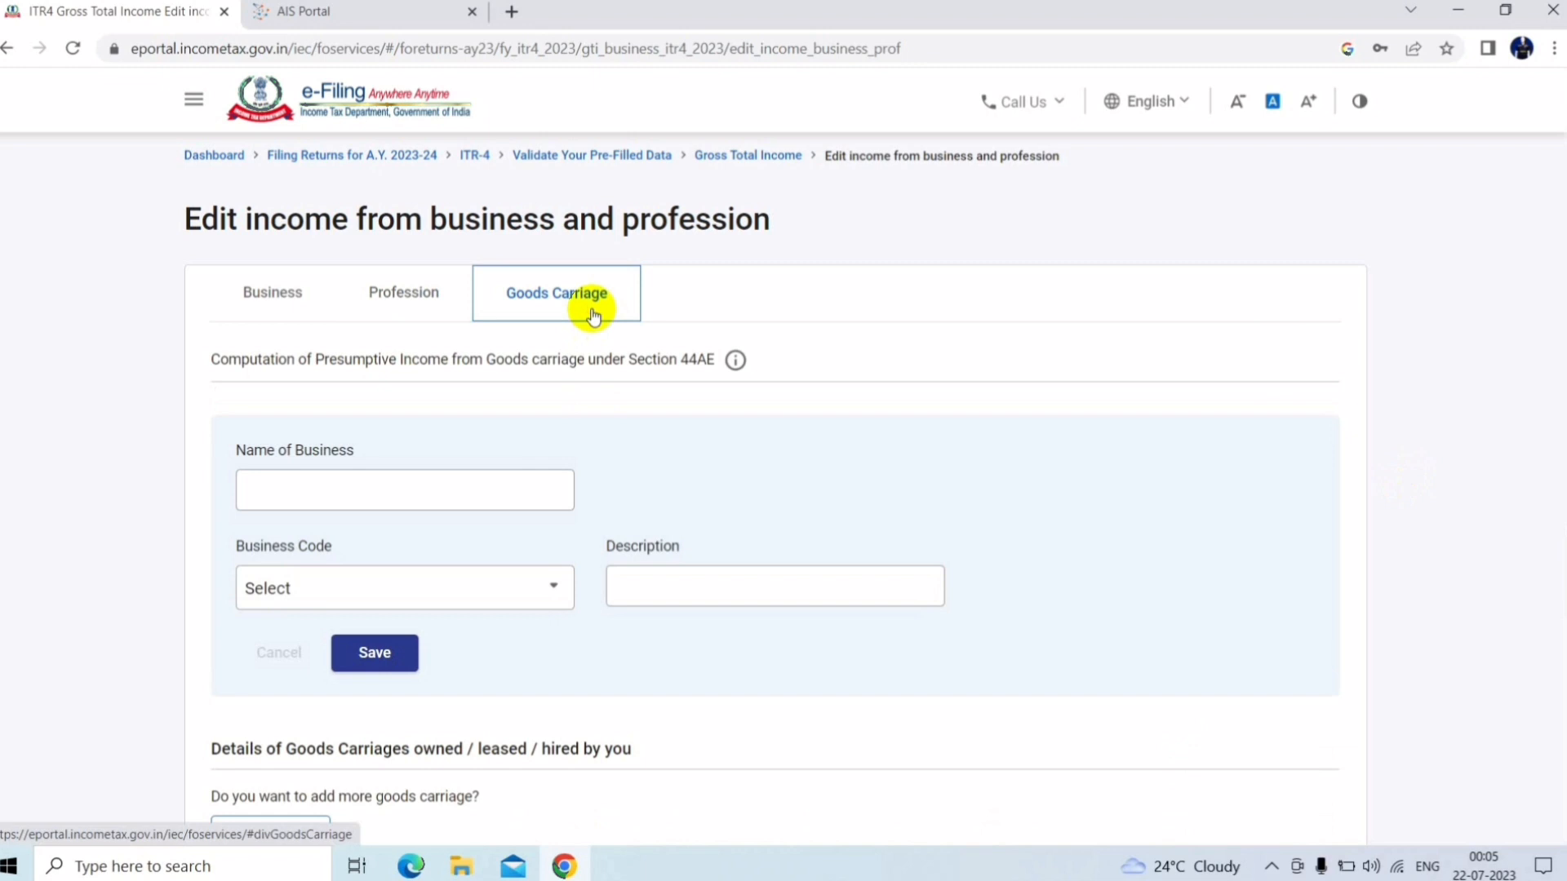
Browse the goods carriage Business Code list and close it without choosing a code
{"action": "left_click", "coordinate": [506, 602]}
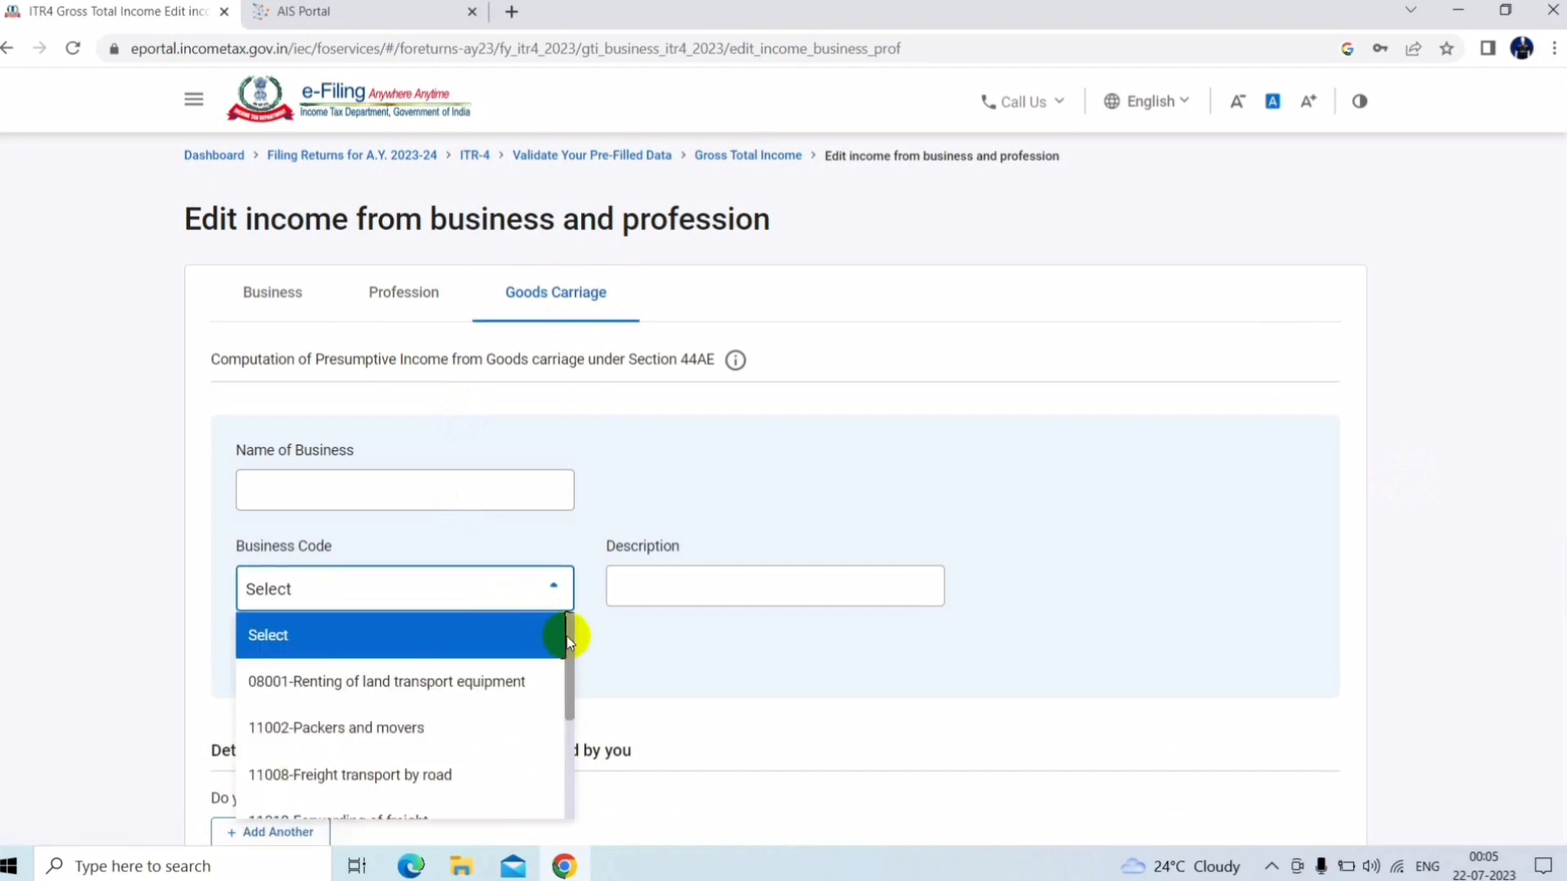
{"action": "left_click_drag", "start_coordinate": [568, 635], "coordinate": [535, 737]}
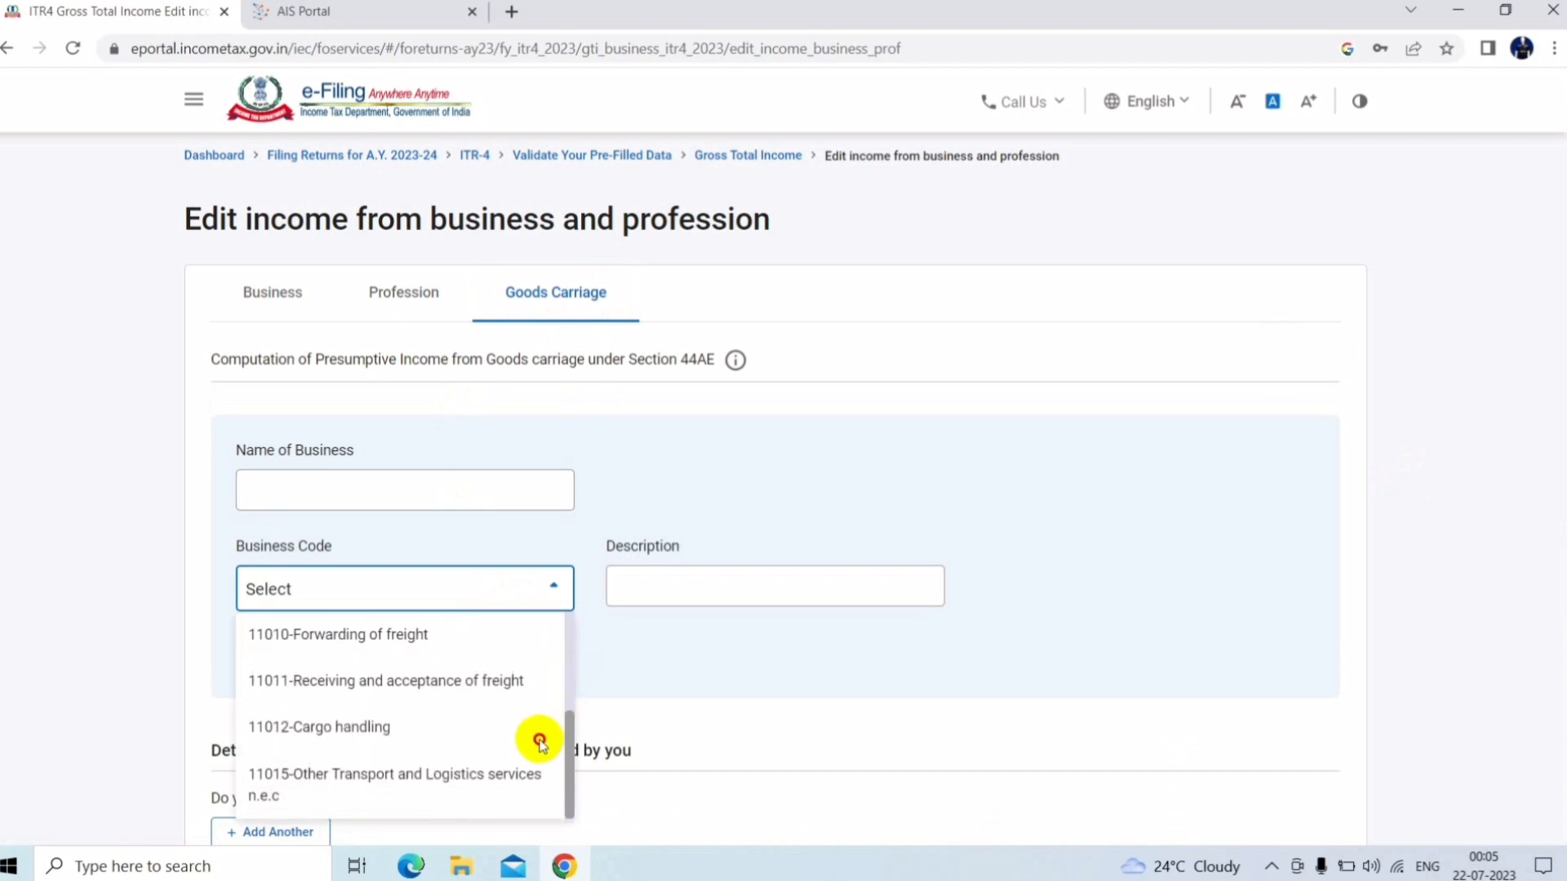
{"action": "left_click", "coordinate": [813, 654]}
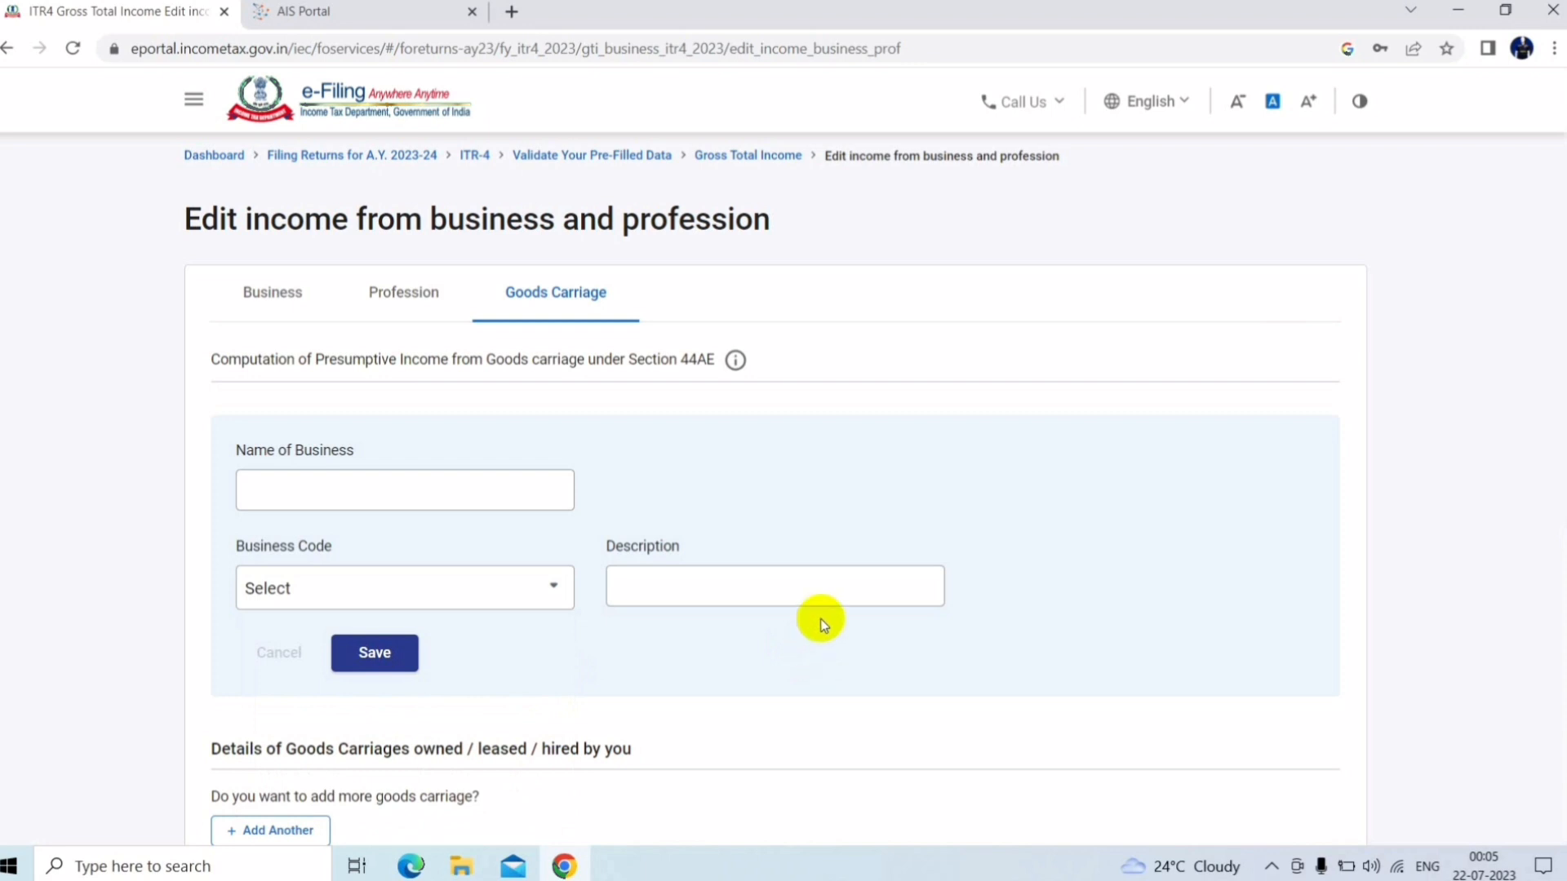
Start a new goods carriage record with + Add Another
{"action": "scroll", "coordinate": [1554, 375], "scroll_direction": "down", "scroll_amount": 3}
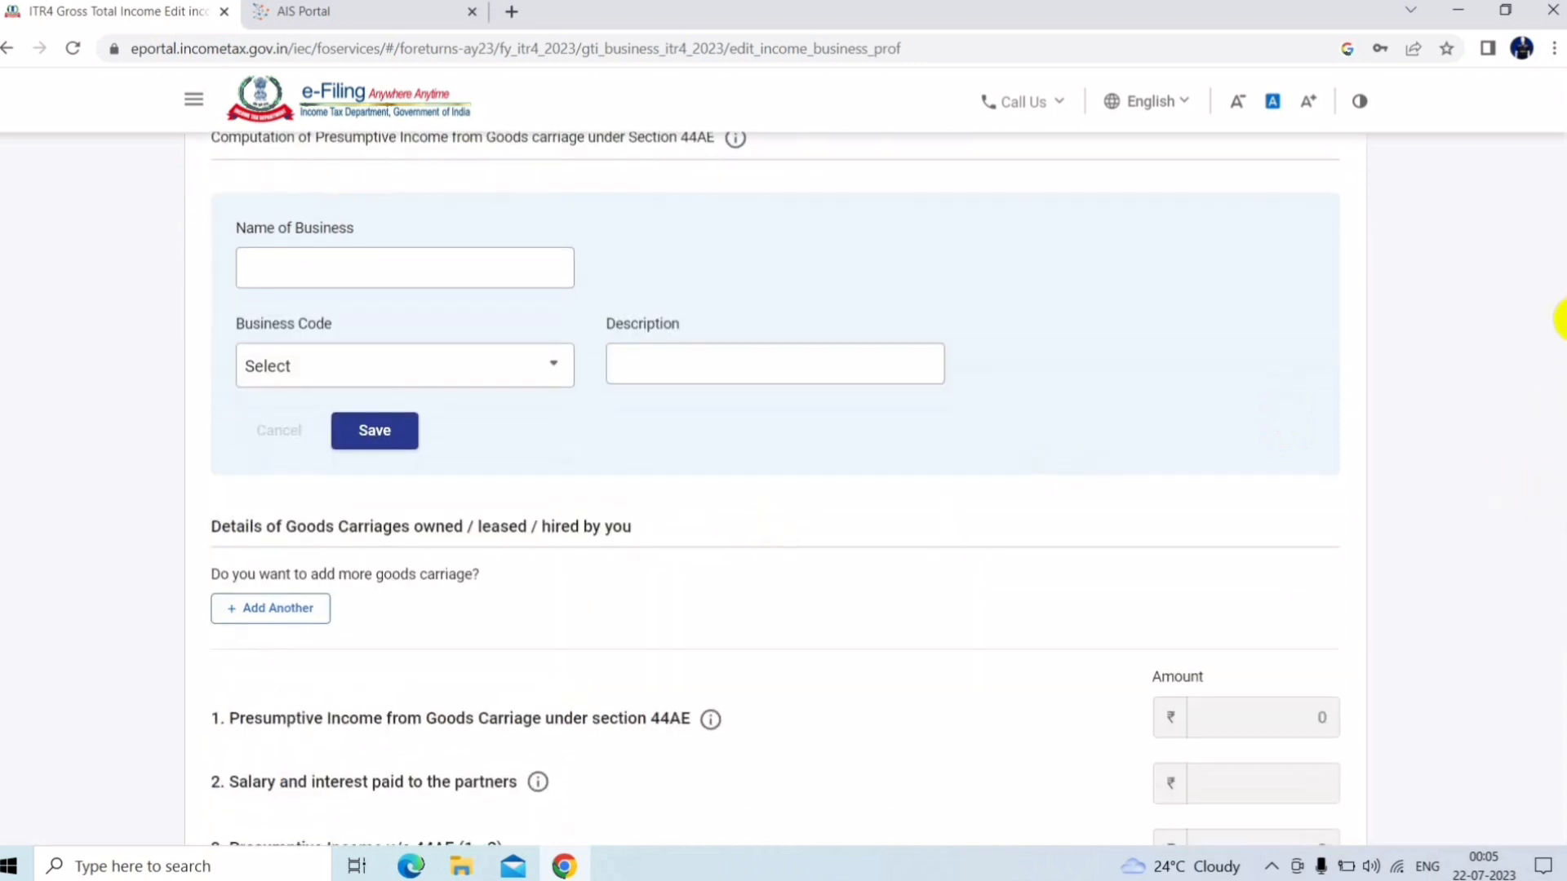
{"action": "scroll", "coordinate": [1555, 326], "scroll_direction": "down", "scroll_amount": 1}
{"action": "left_click", "coordinate": [253, 554]}
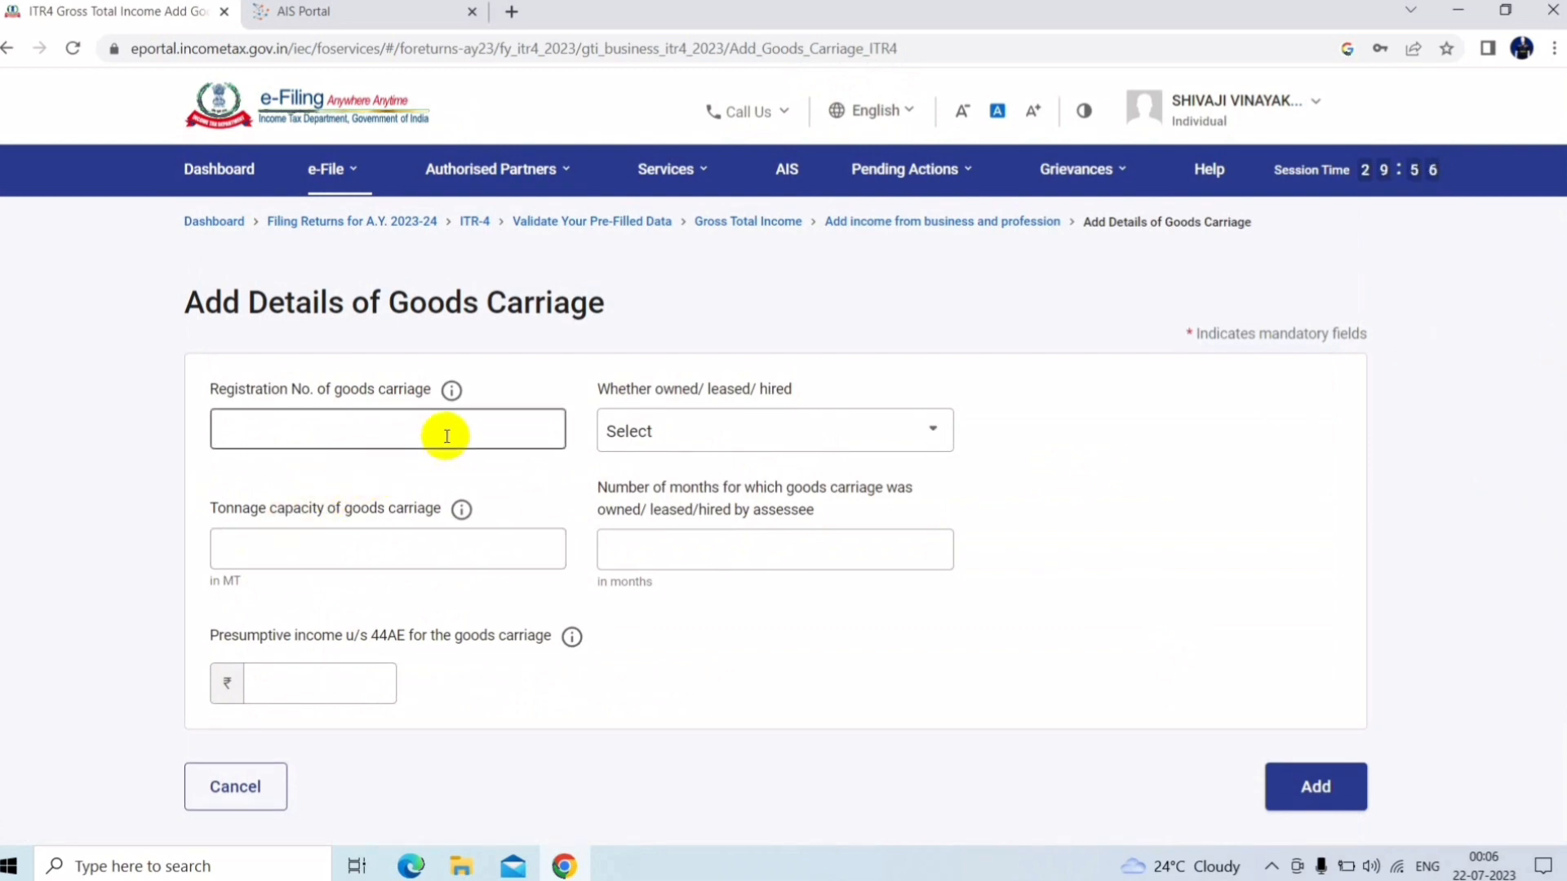
Mark the goods carriage as Owned and enter its registration number
{"action": "left_click", "coordinate": [719, 431]}
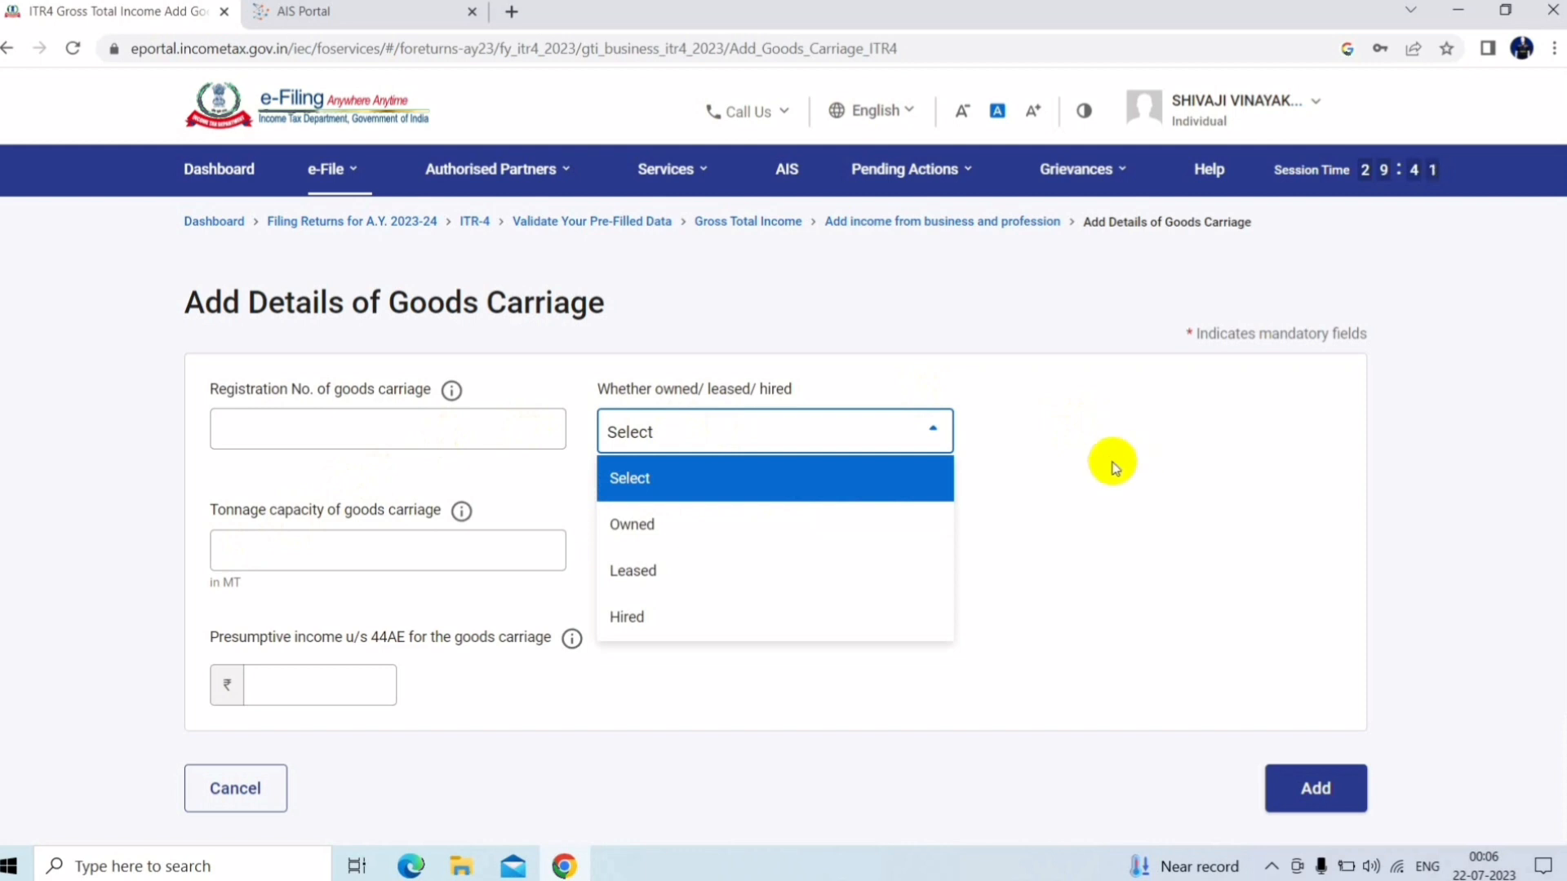
{"action": "left_click", "coordinate": [797, 465]}
{"action": "left_click", "coordinate": [808, 447]}
{"action": "left_click", "coordinate": [670, 529]}
{"action": "left_click", "coordinate": [410, 439]}
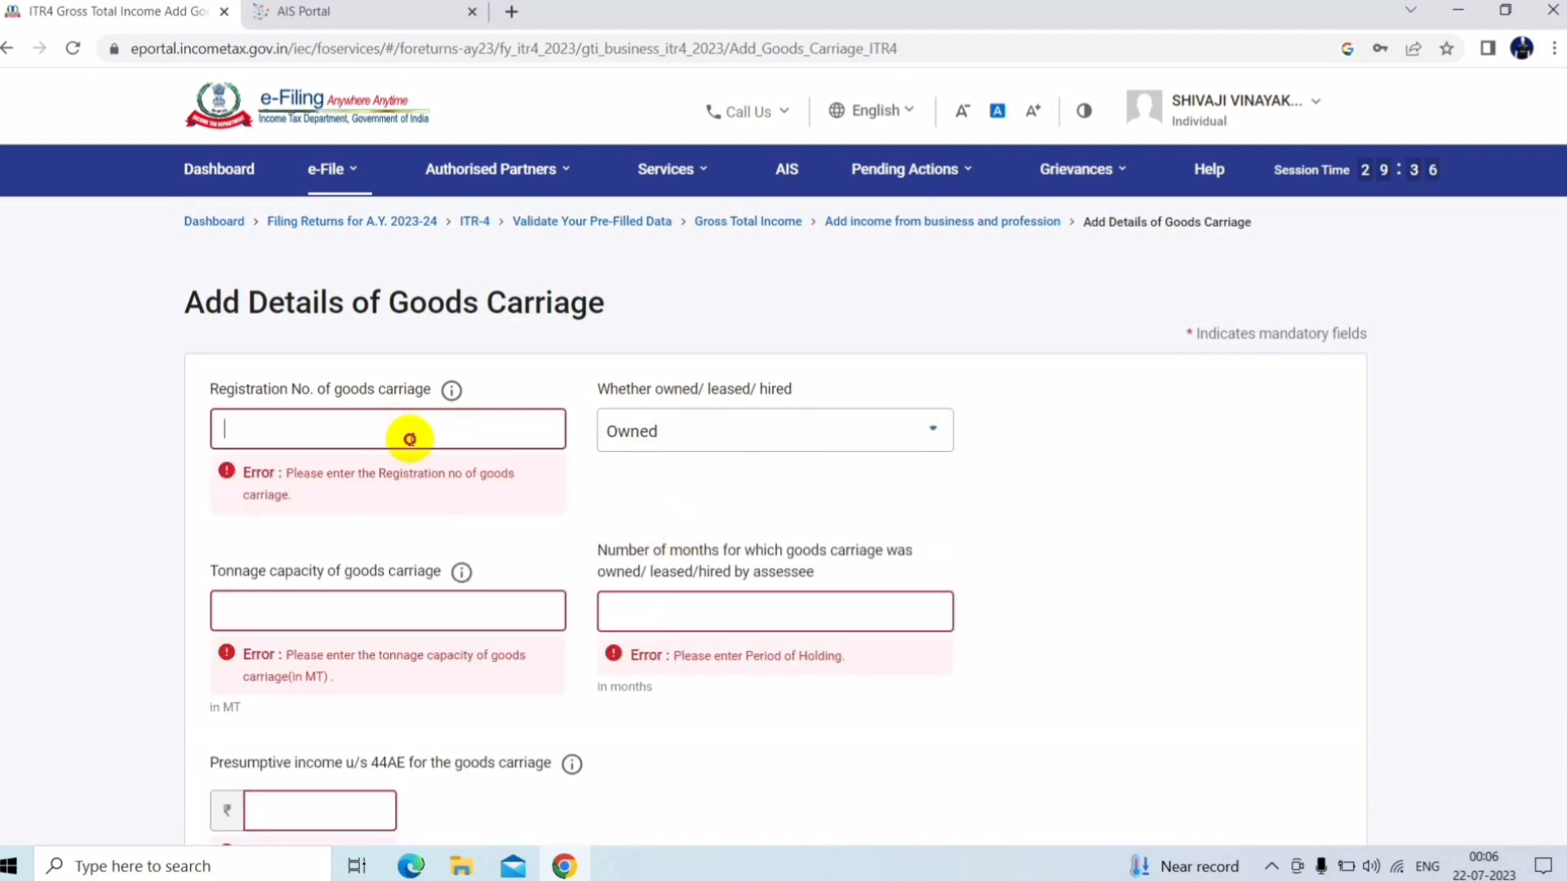
{"action": "type", "text": "124500"}
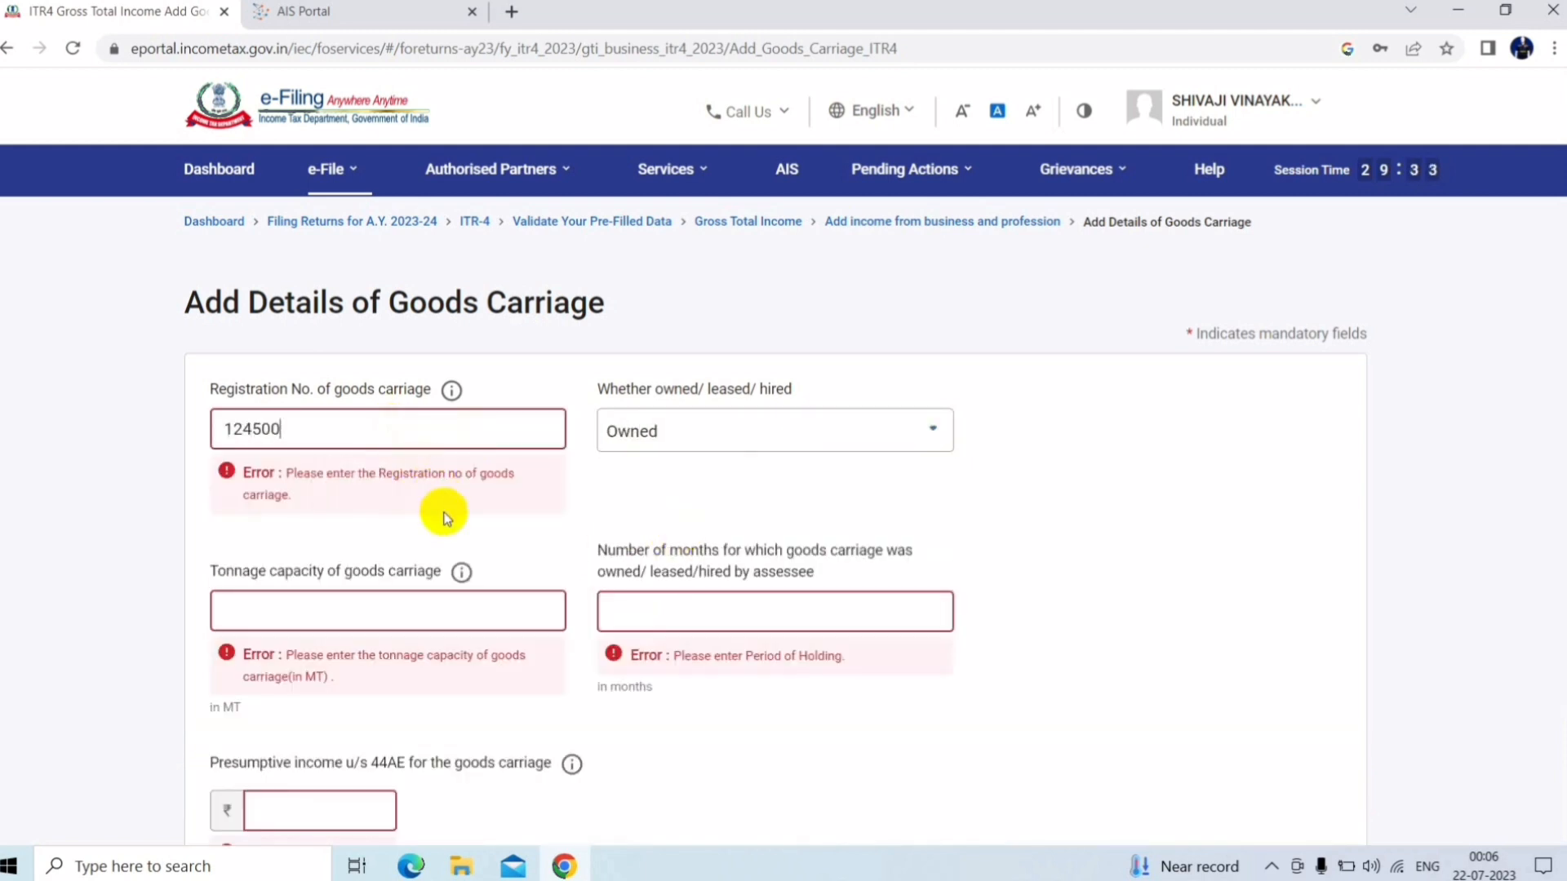
Enter tonnage 5 and 12 months, check the ₹90,000 presumptive income, then cancel the record
{"action": "left_click", "coordinate": [424, 545]}
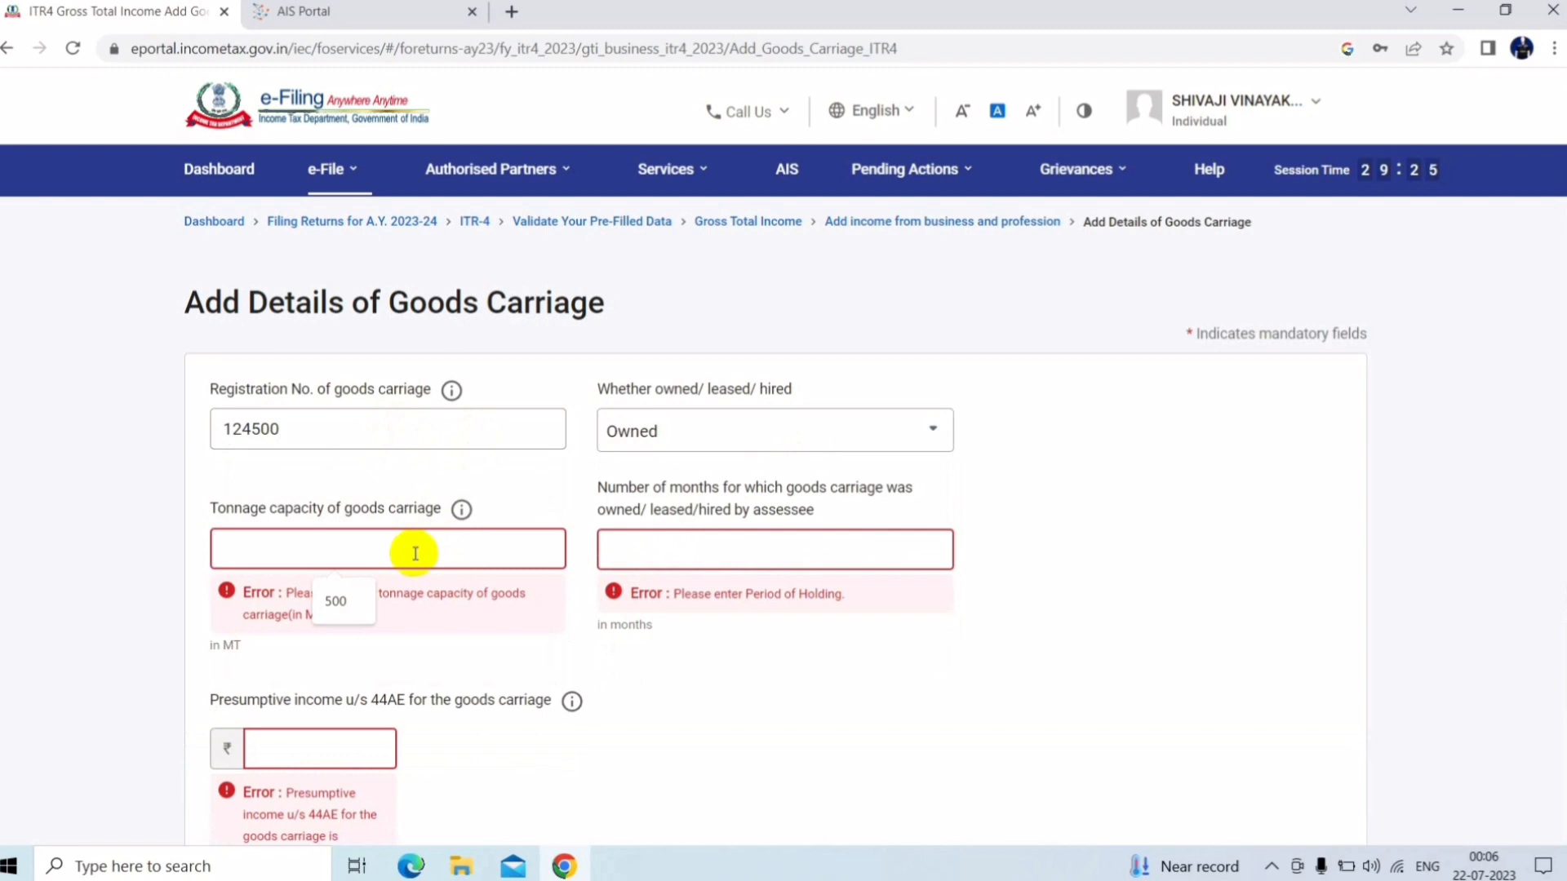
{"action": "type", "text": "5"}
{"action": "left_click", "coordinate": [630, 556]}
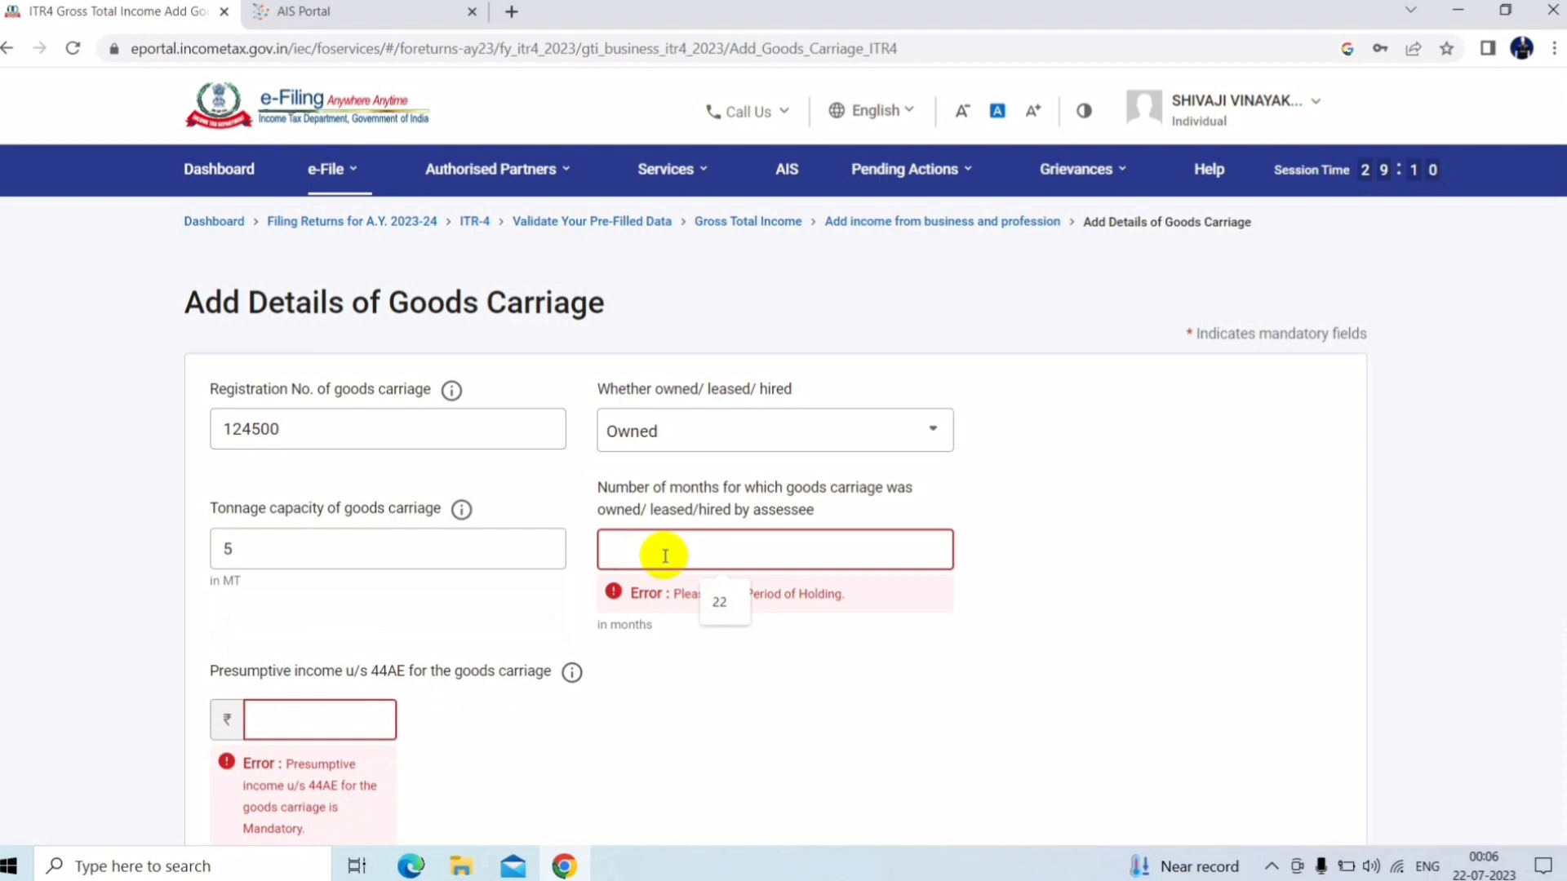
{"action": "type", "text": "12"}
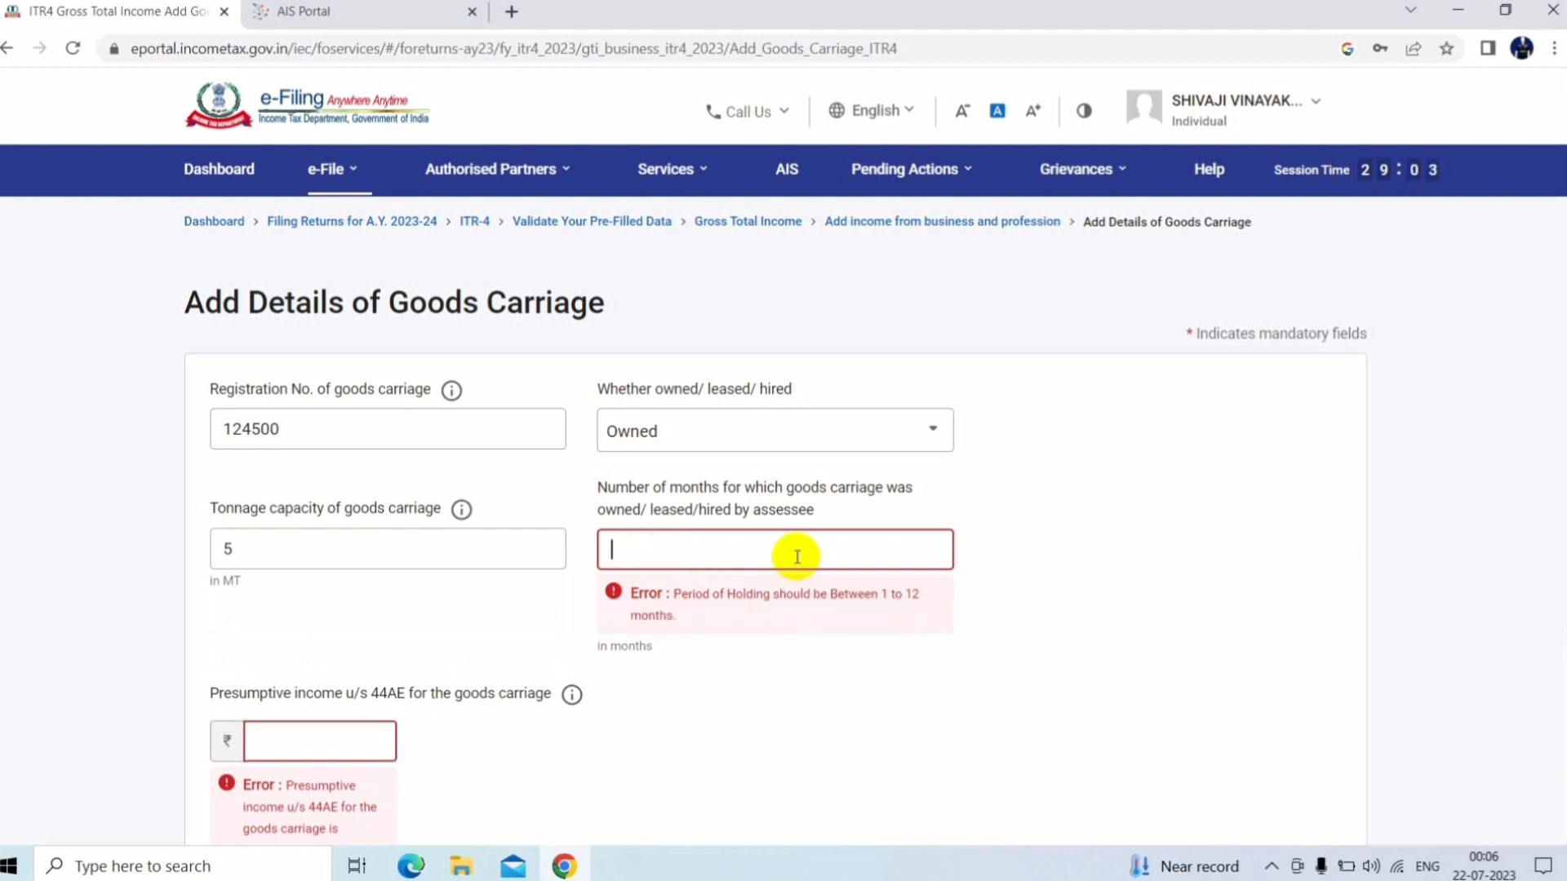
{"action": "type", "text": "12"}
{"action": "left_click", "coordinate": [1093, 571]}
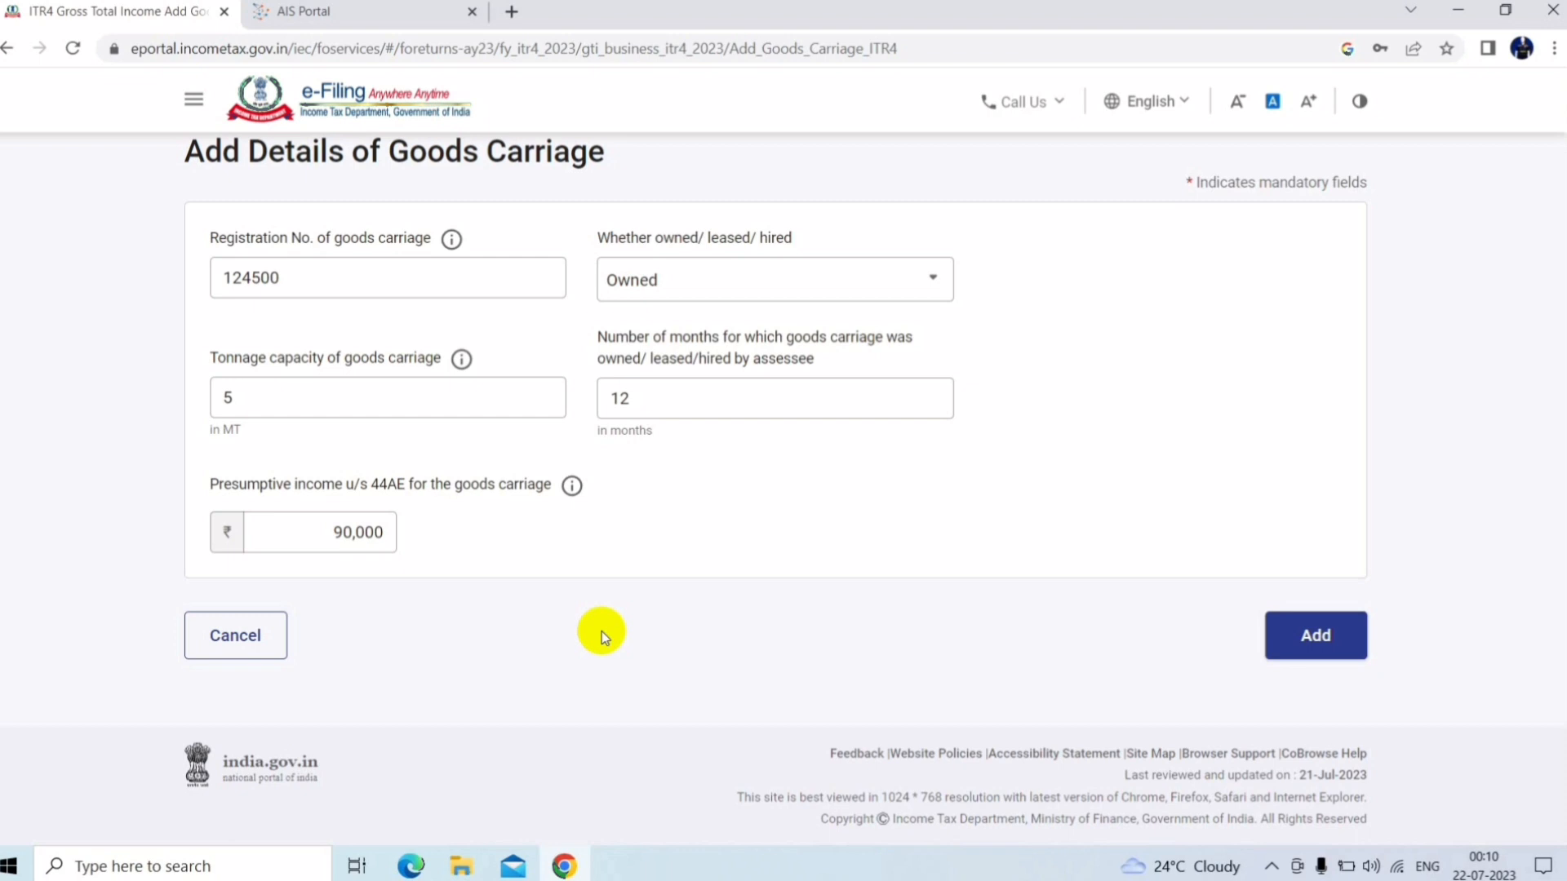
{"action": "left_click", "coordinate": [393, 529]}
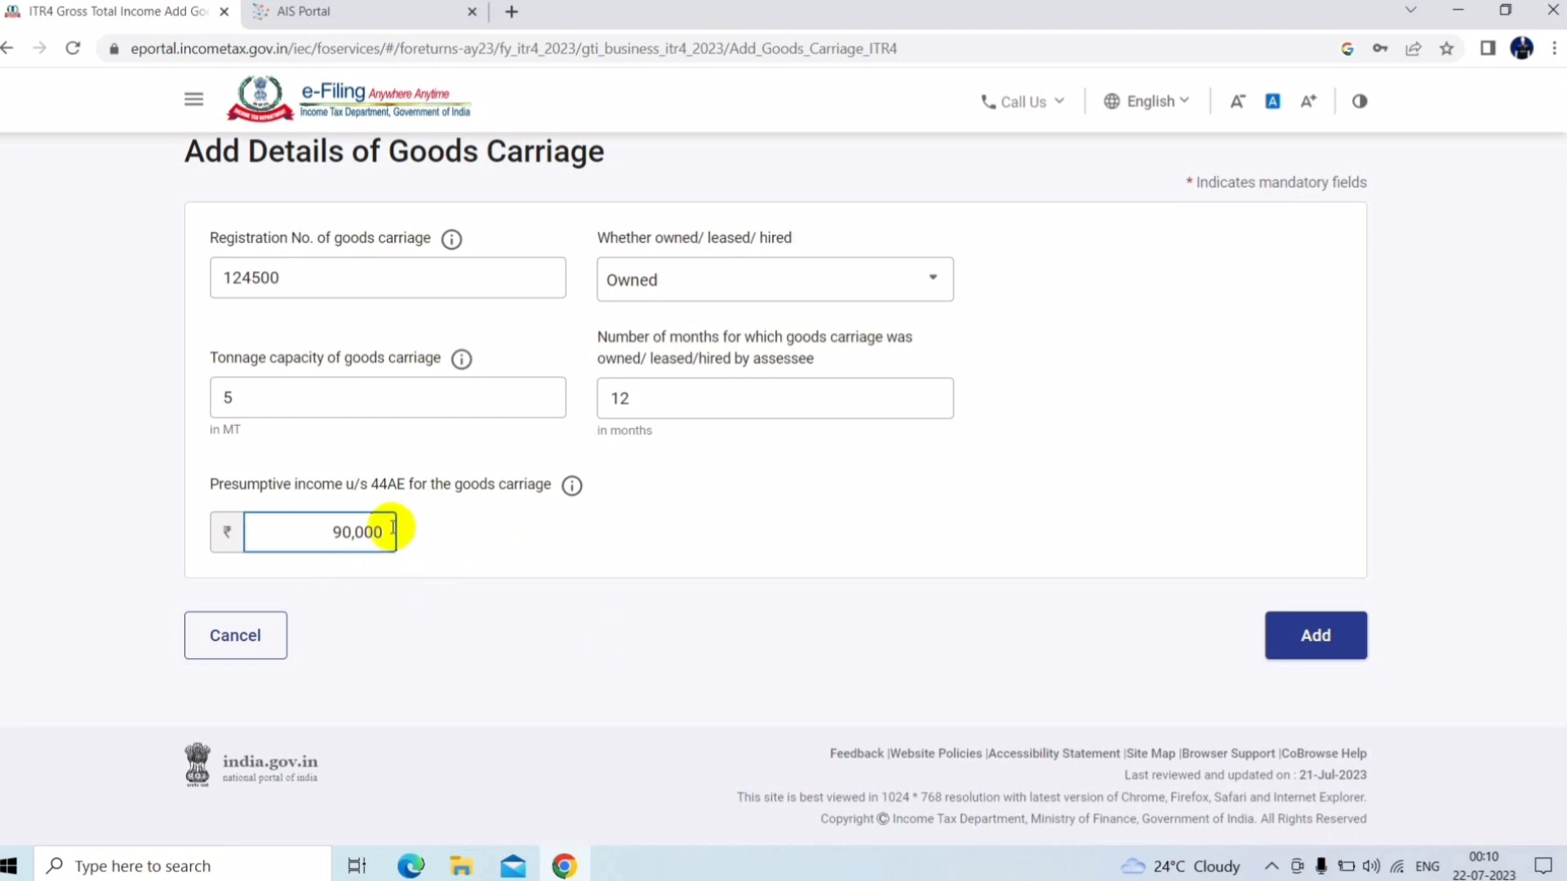
{"action": "left_click", "coordinate": [263, 643]}
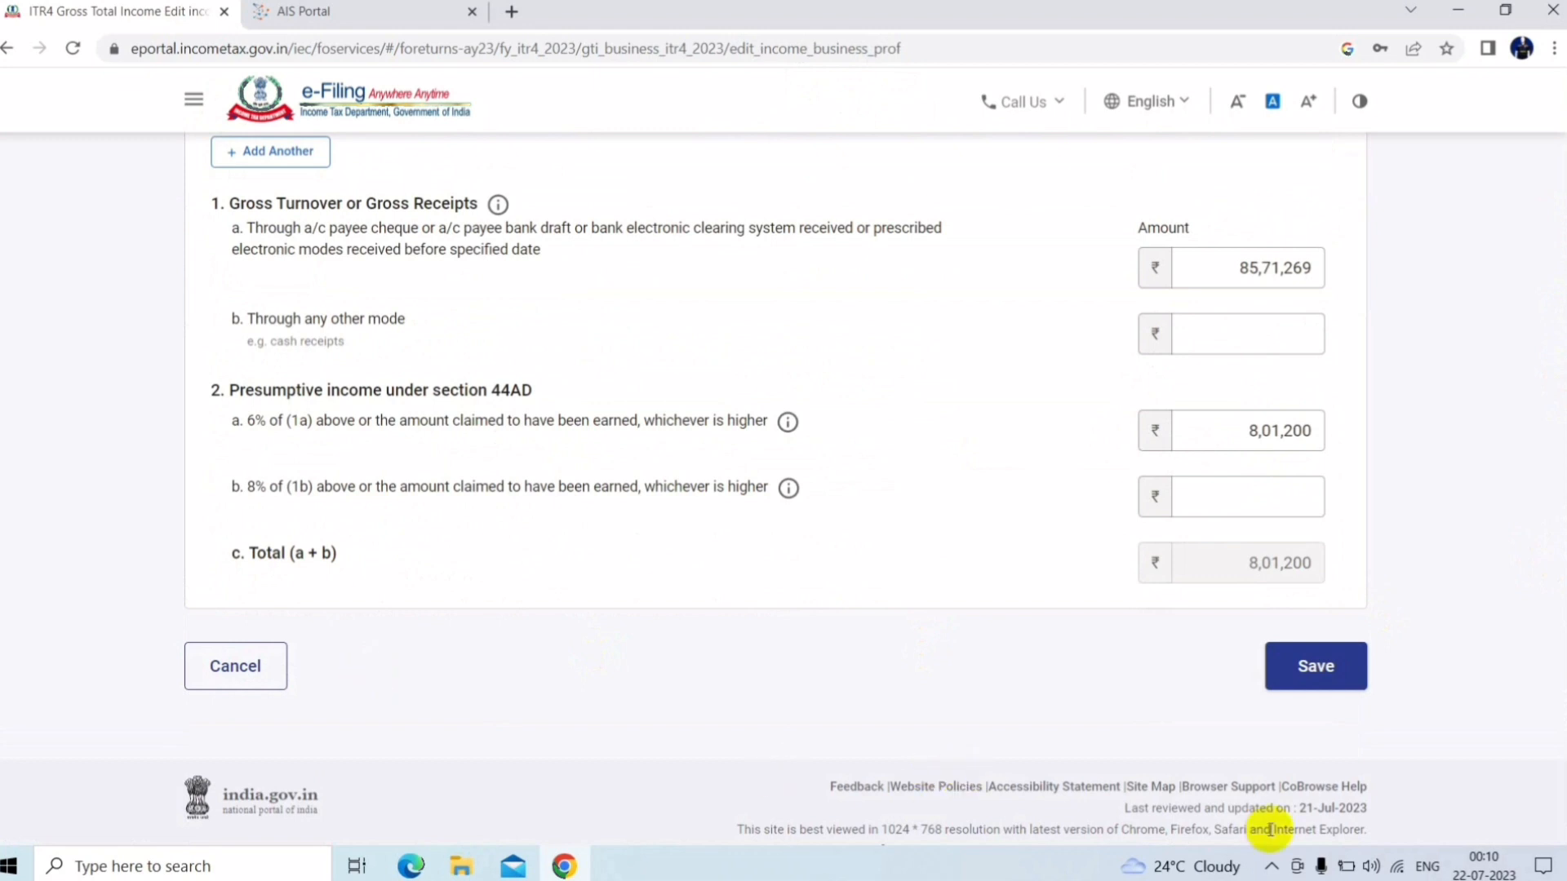
Cancel the business edits, scroll to Gross Total Income ₹8,21,685, and return to the summary
{"action": "left_click", "coordinate": [222, 668]}
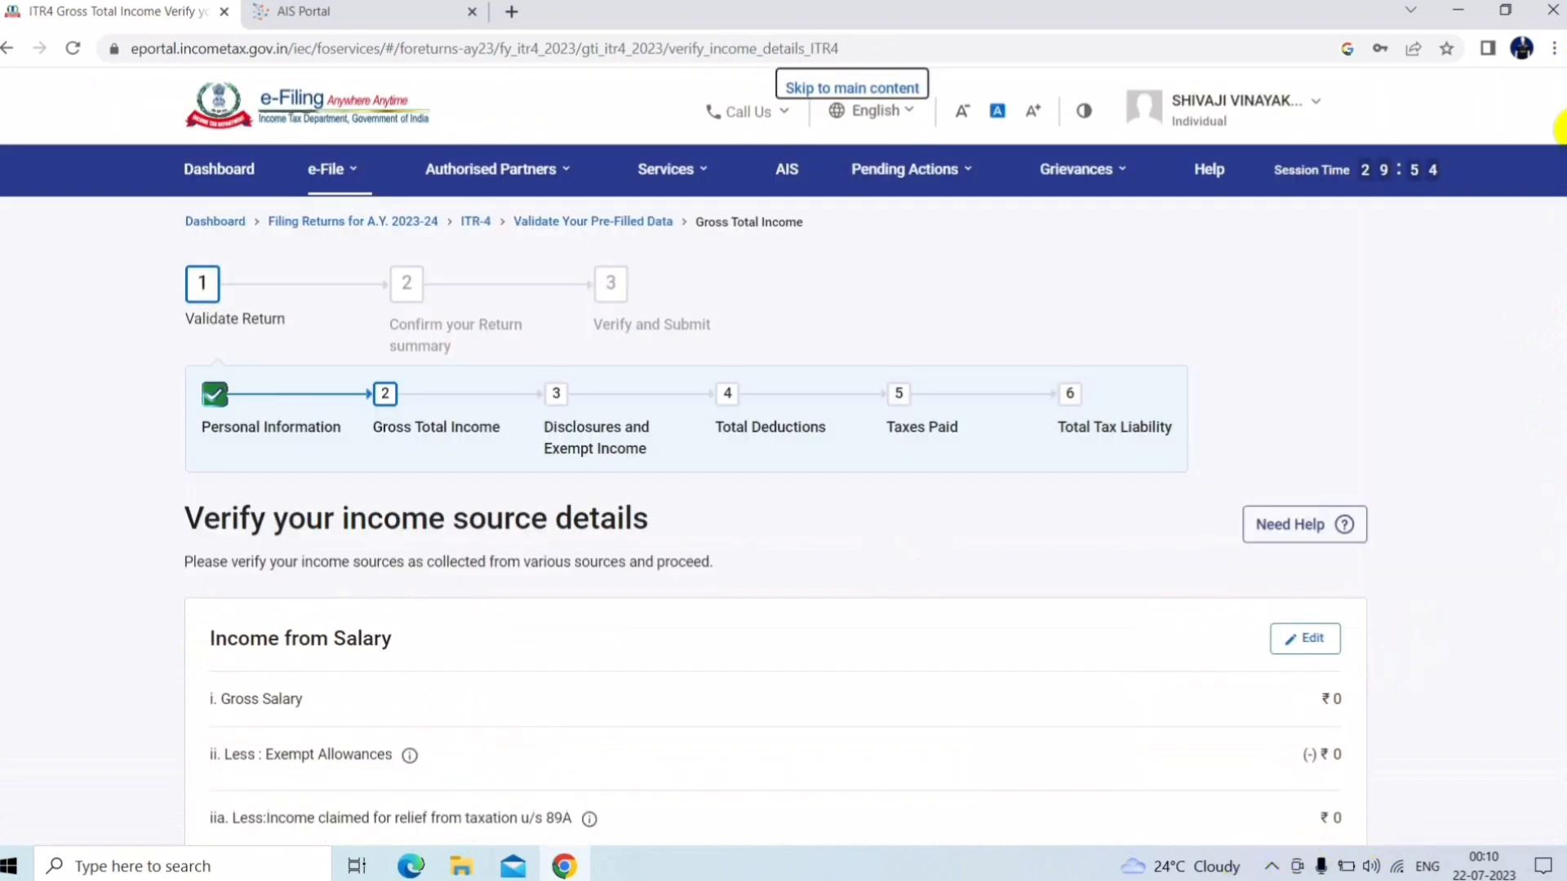
{"action": "left_click_drag", "start_coordinate": [1562, 179], "coordinate": [1561, 181]}
{"action": "mouse_move", "coordinate": [1559, 448]}
{"action": "left_mouse_down"}
{"action": "mouse_move", "coordinate": [1556, 647]}
{"action": "mouse_move", "coordinate": [1562, 478]}
{"action": "left_mouse_up"}
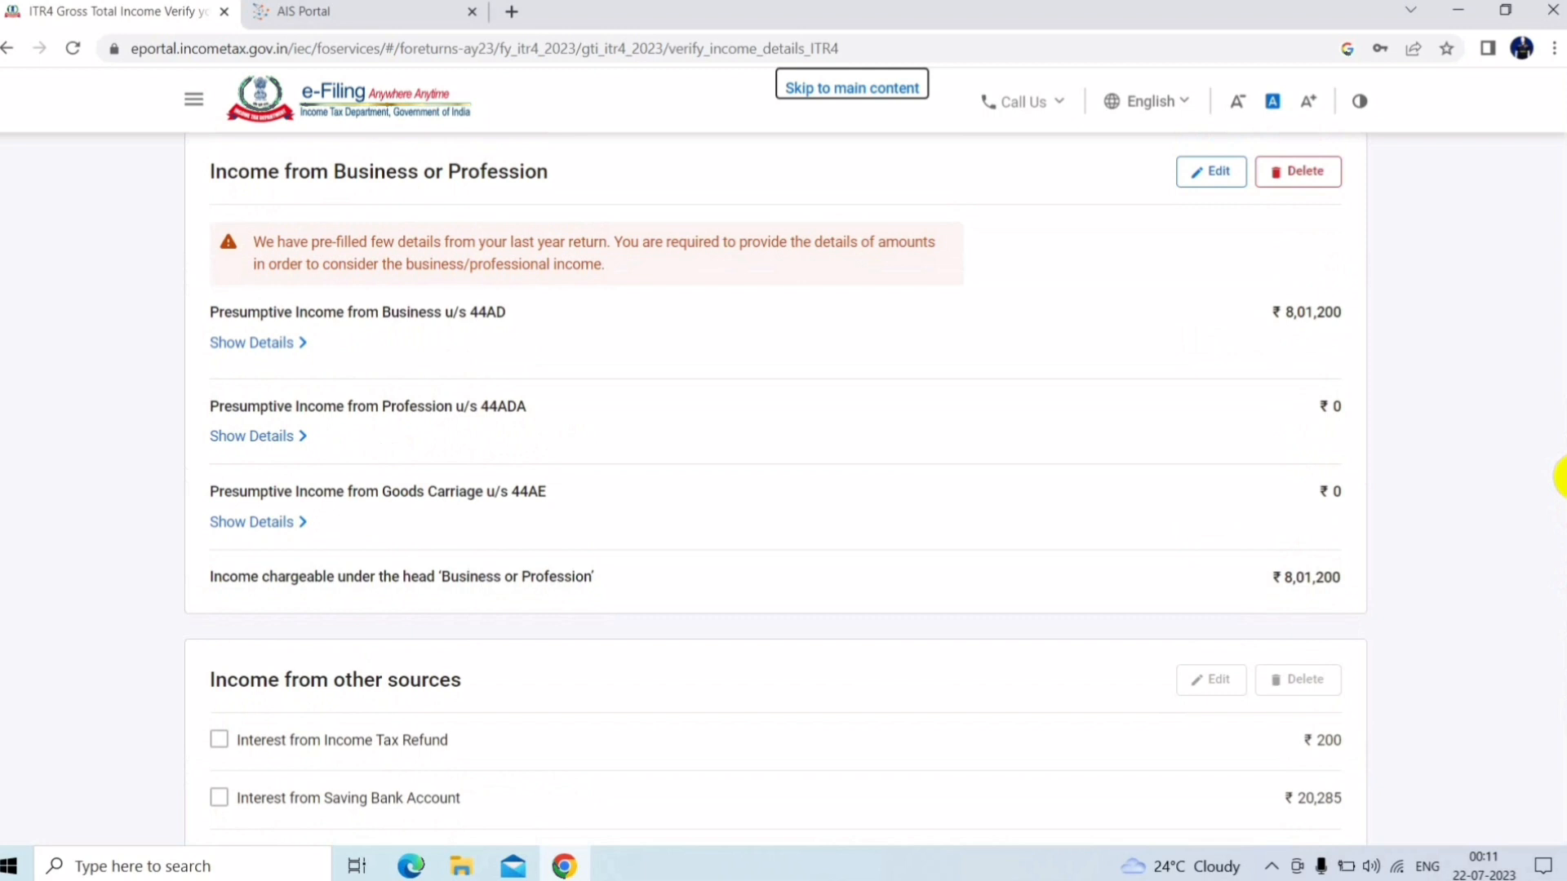
{"action": "scroll", "coordinate": [1562, 473], "scroll_direction": "down", "scroll_amount": 2}
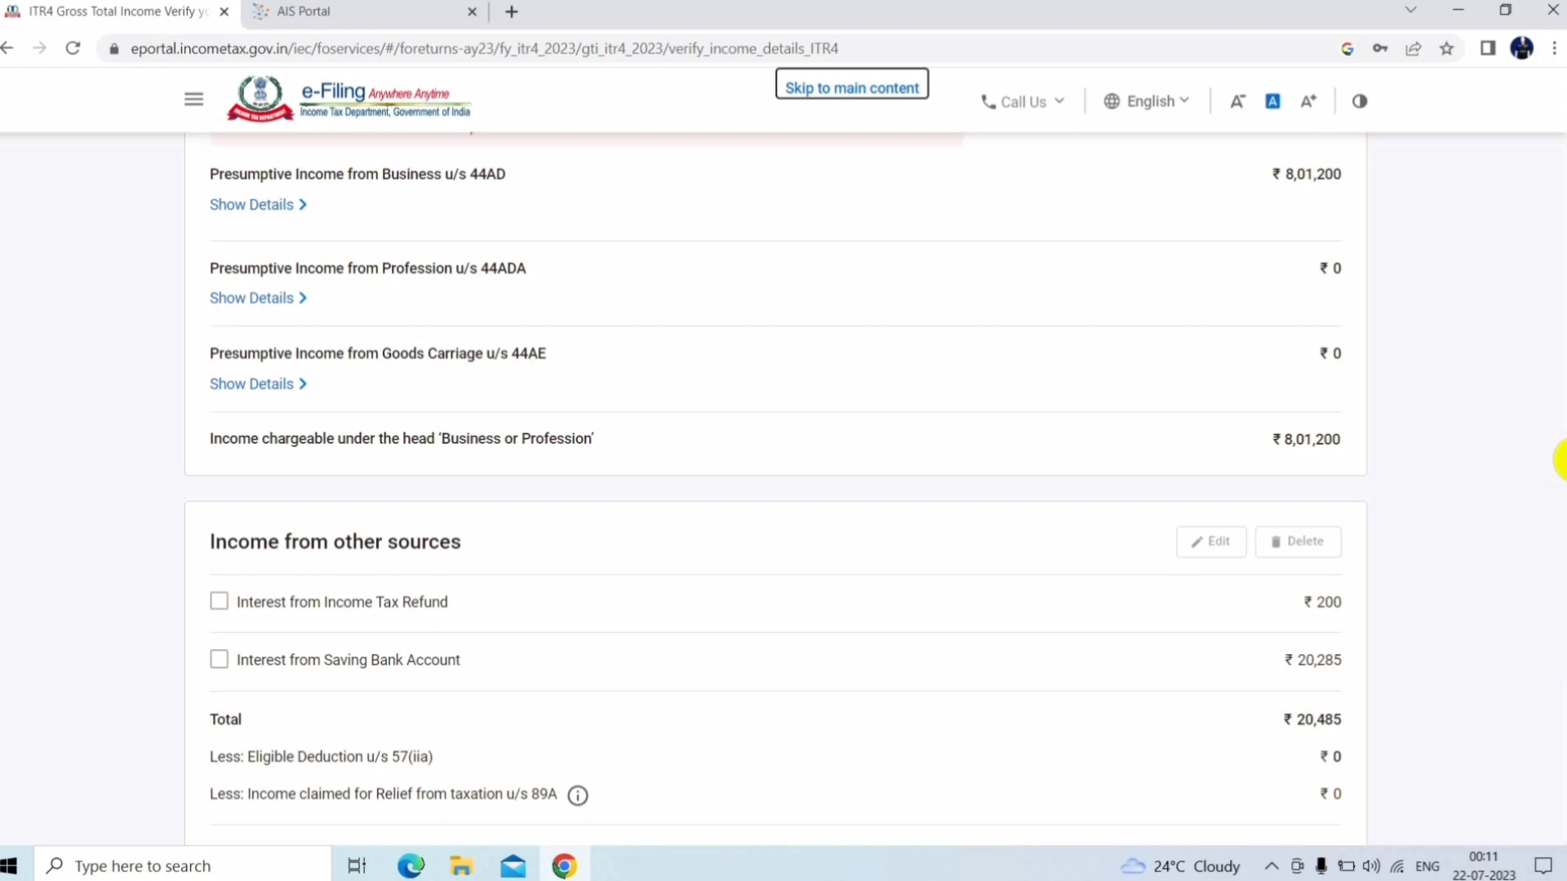
{"action": "scroll", "coordinate": [1560, 461], "scroll_direction": "down", "scroll_amount": 1}
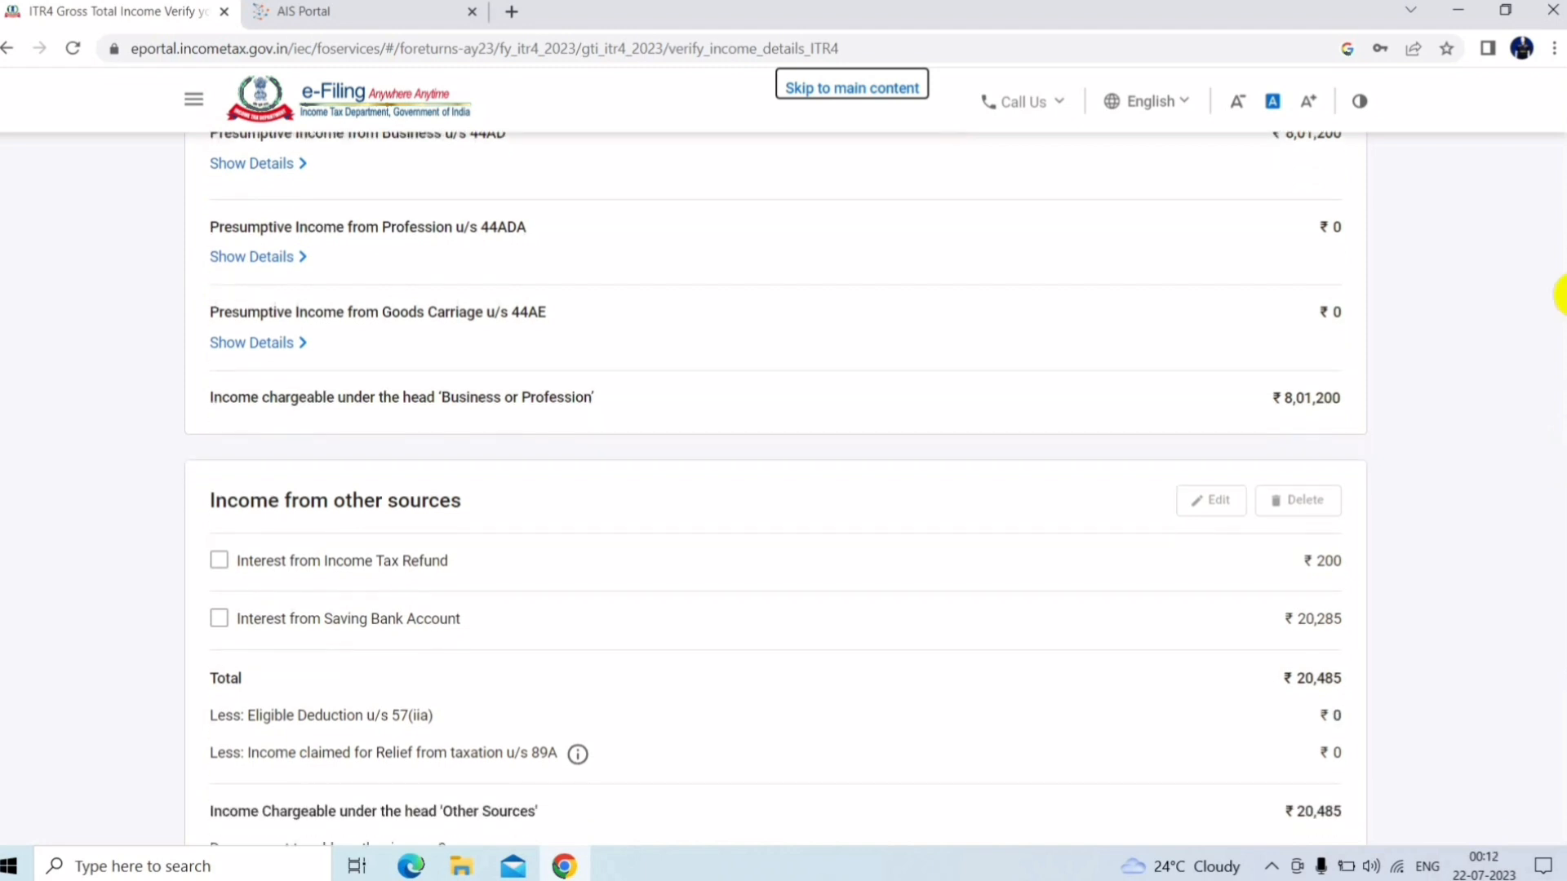
{"action": "scroll", "coordinate": [1555, 506], "scroll_direction": "down", "scroll_amount": 3}
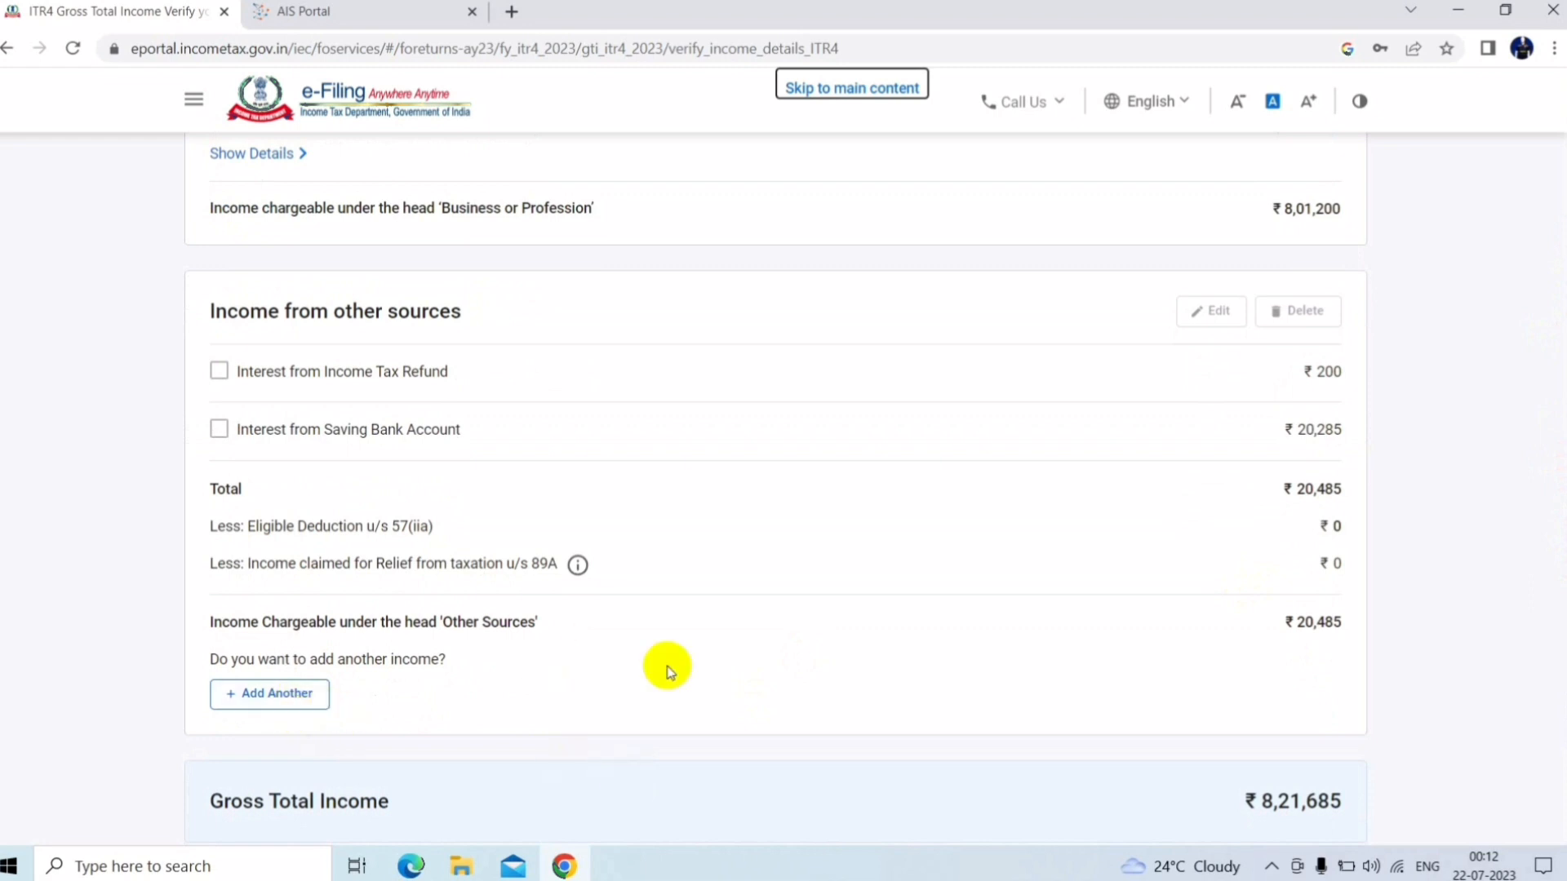
{"action": "scroll", "coordinate": [1560, 718], "scroll_direction": "down", "scroll_amount": 3}
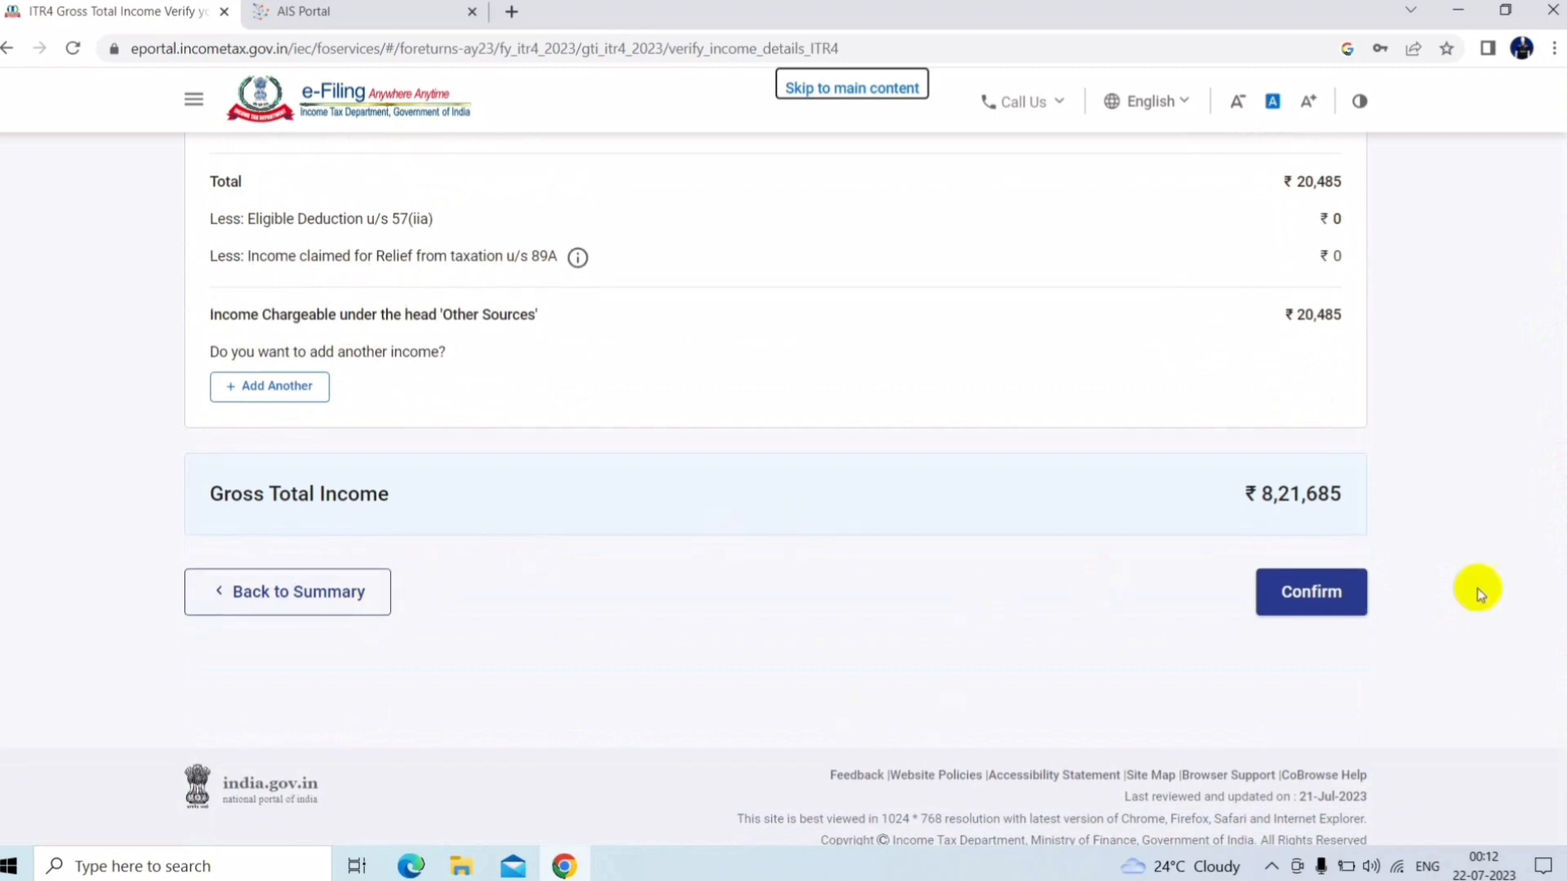
{"action": "left_click", "coordinate": [340, 602]}
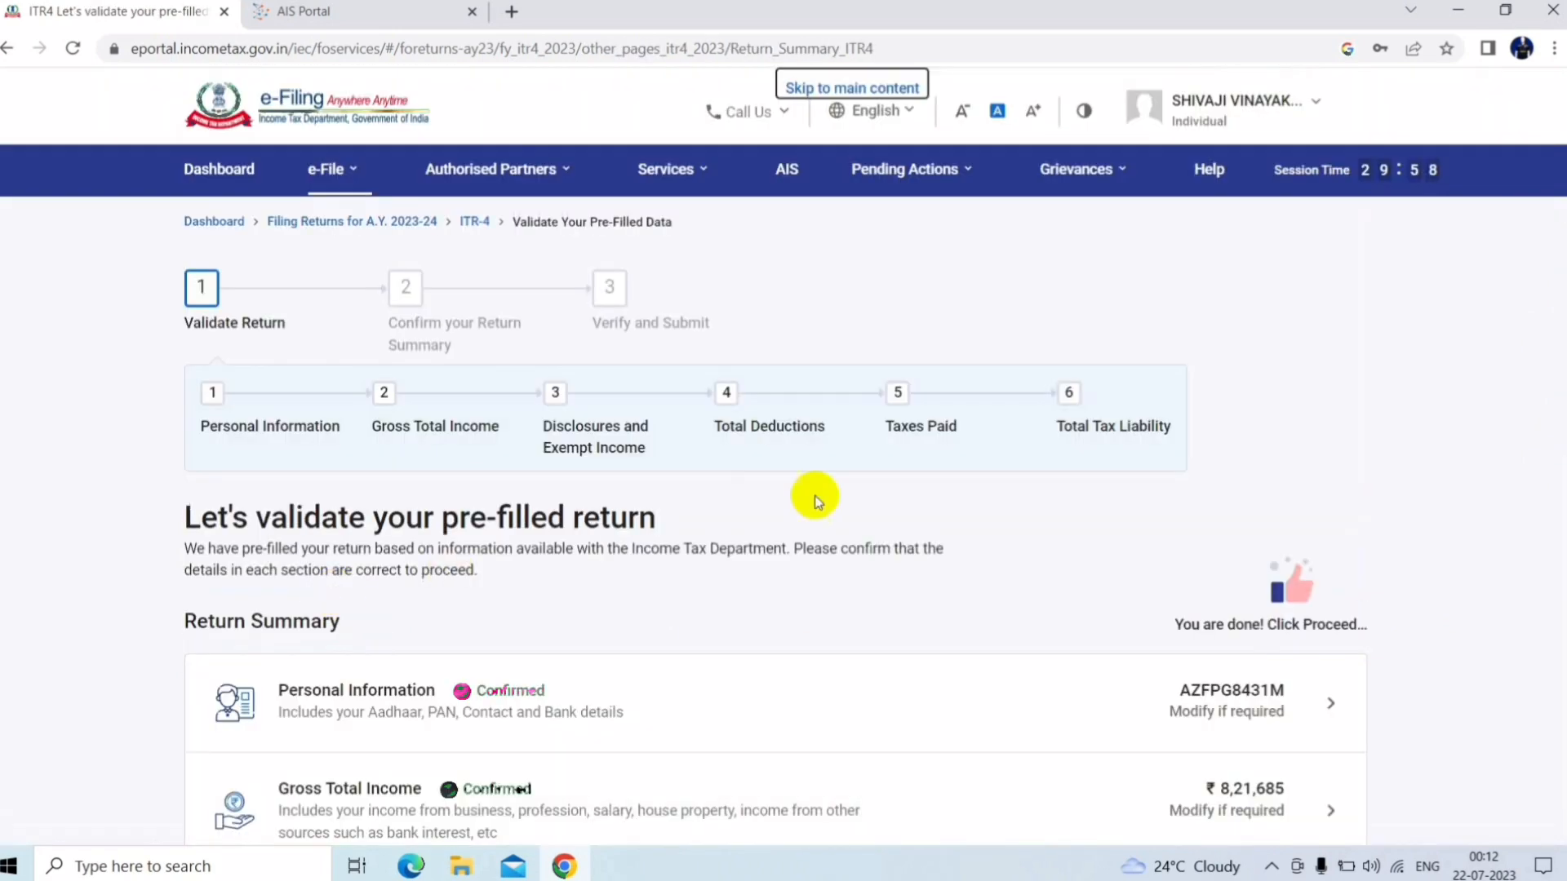
Review Disclosures and Exempt Income with GST outward supplies ₹85,71,269, confirm it, and return to summary
{"action": "scroll", "coordinate": [1559, 308], "scroll_direction": "down", "scroll_amount": 5}
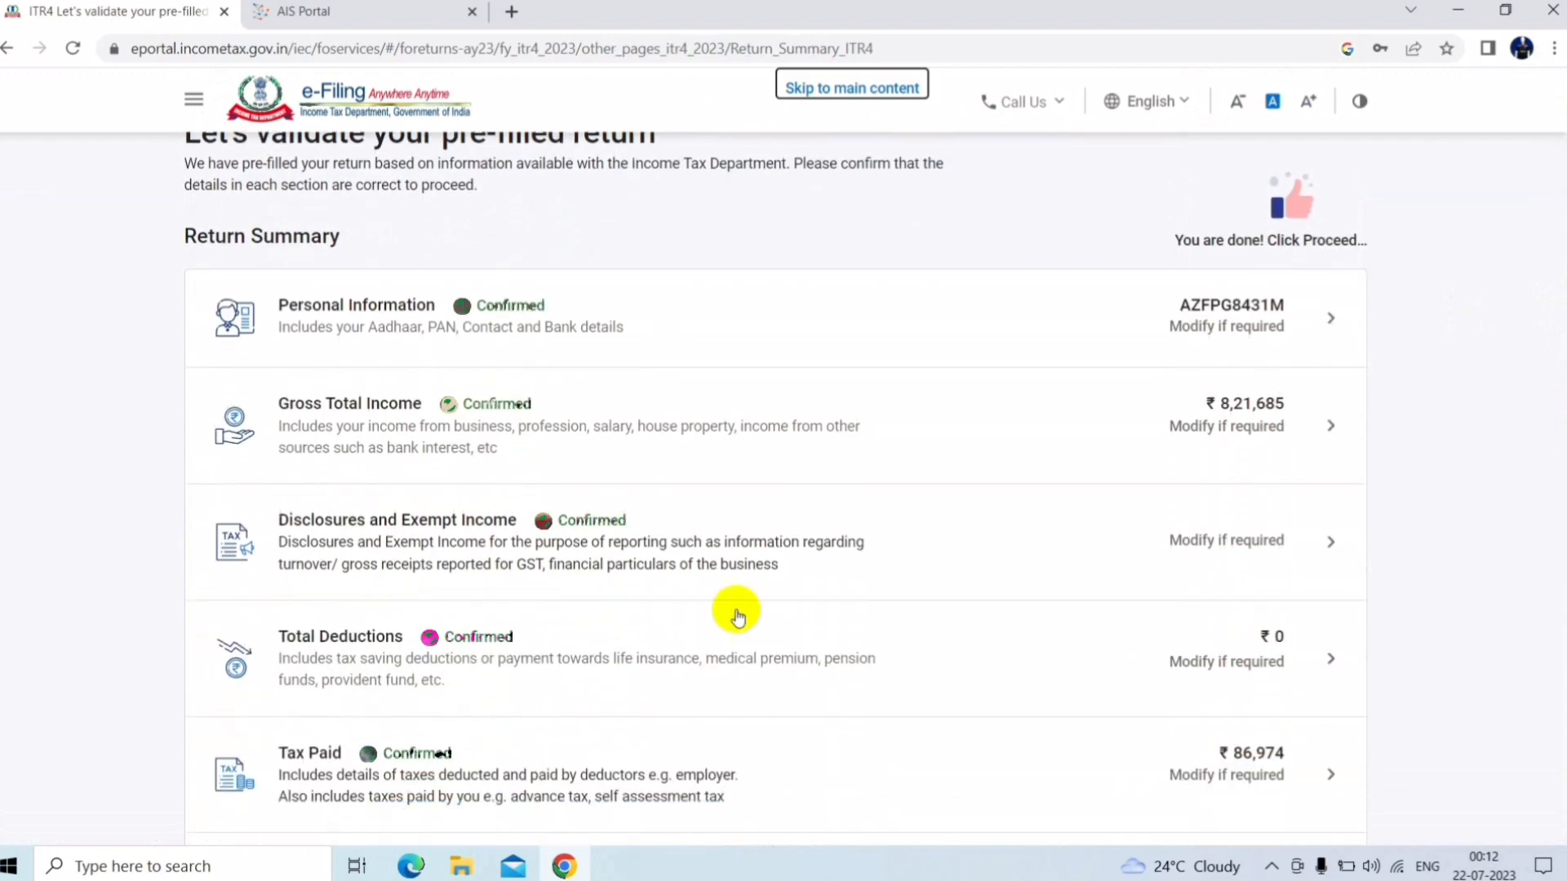
{"action": "left_click", "coordinate": [470, 552]}
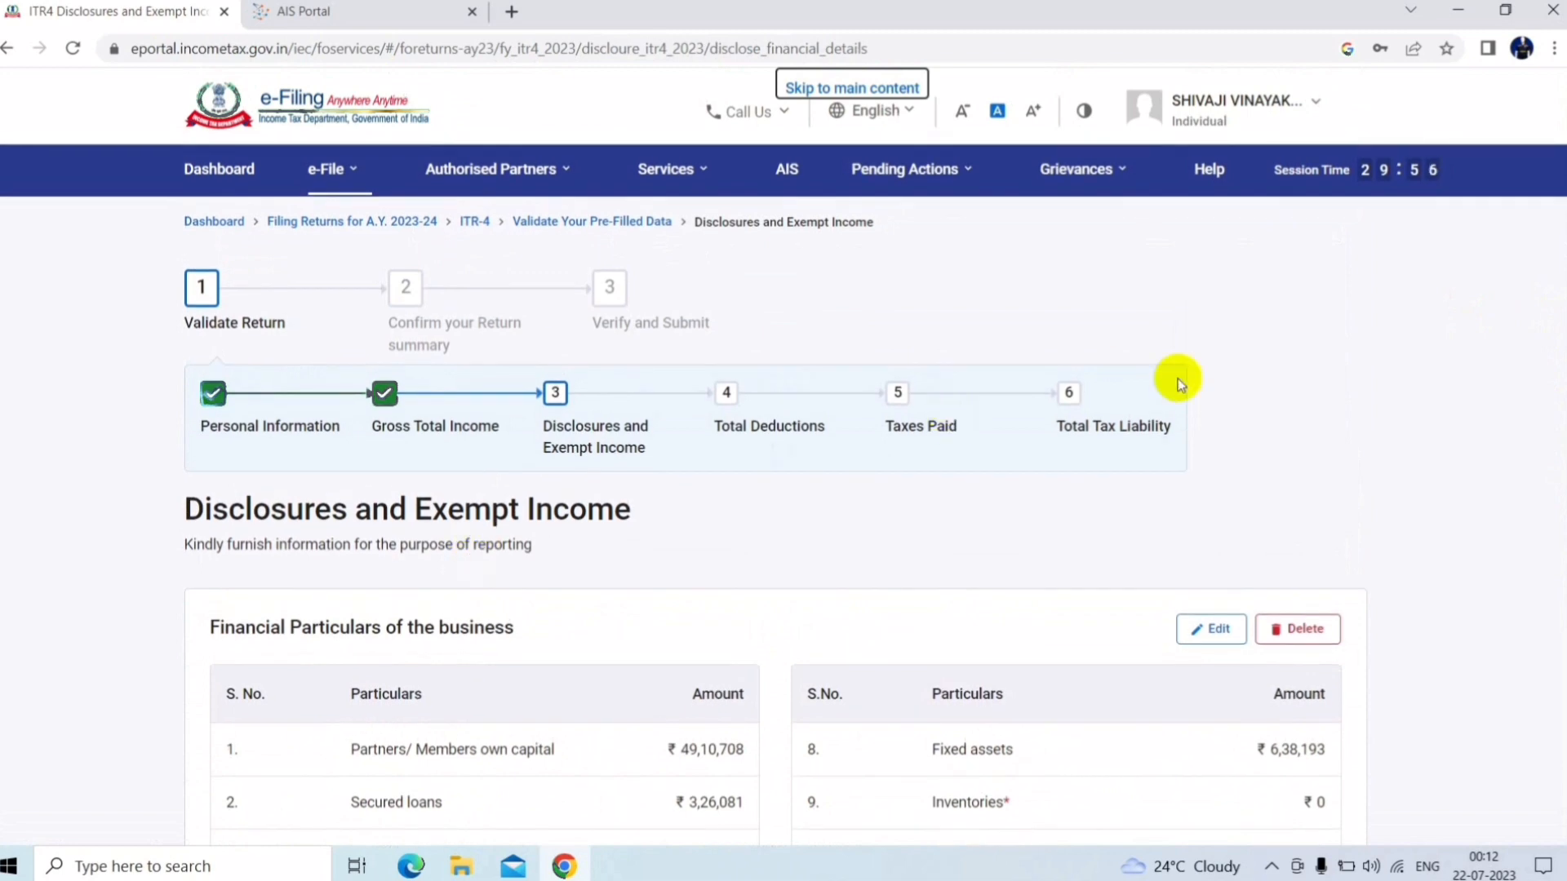
{"action": "scroll", "coordinate": [1559, 343], "scroll_direction": "down", "scroll_amount": 3}
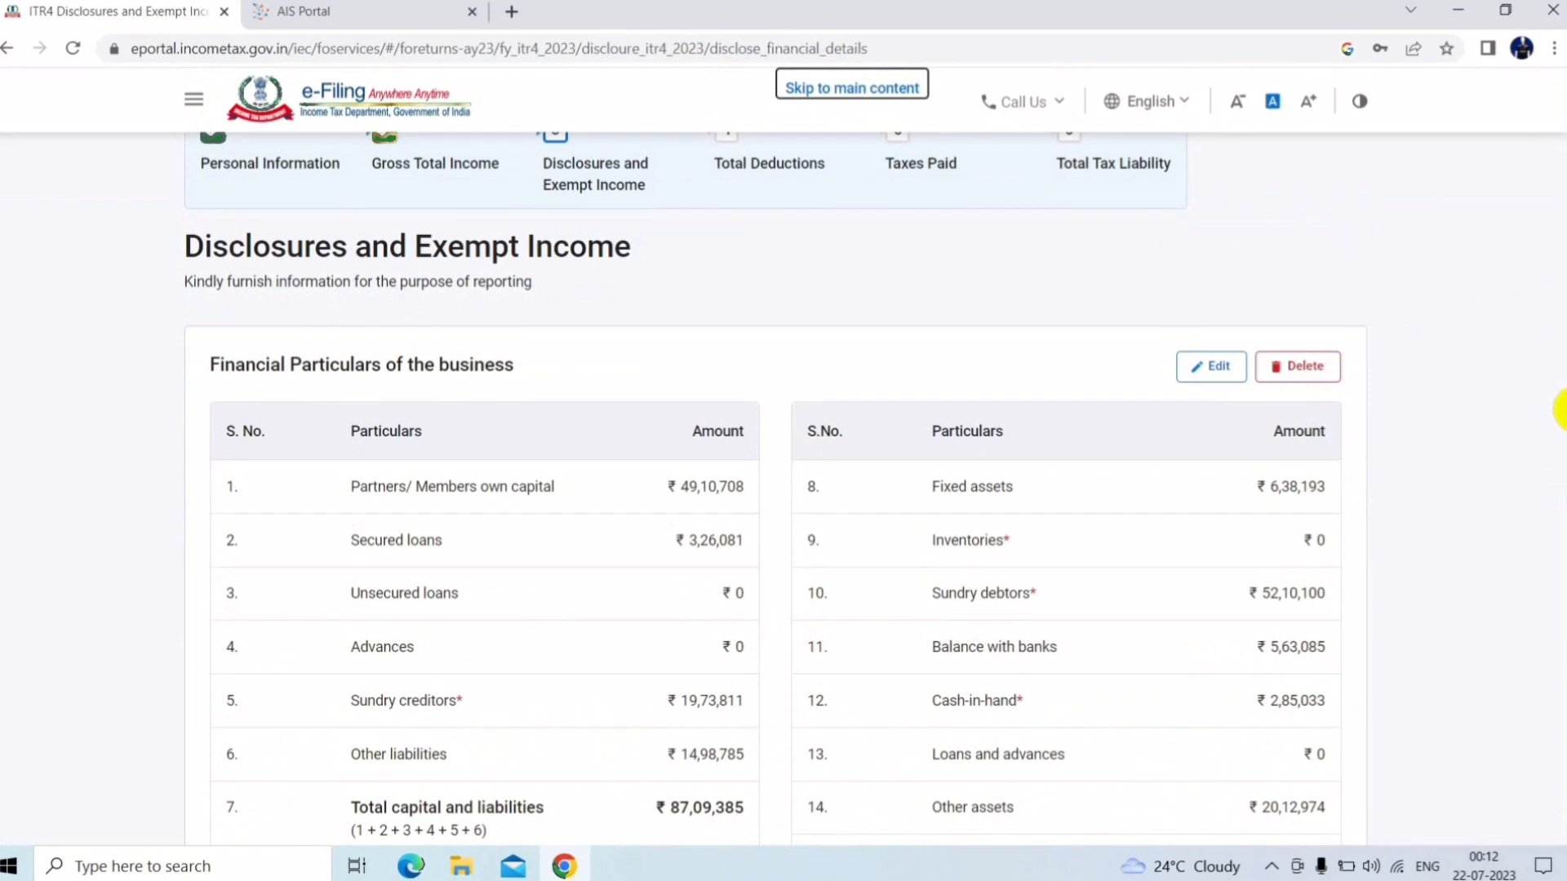
{"action": "scroll", "coordinate": [1560, 410], "scroll_direction": "down", "scroll_amount": 1}
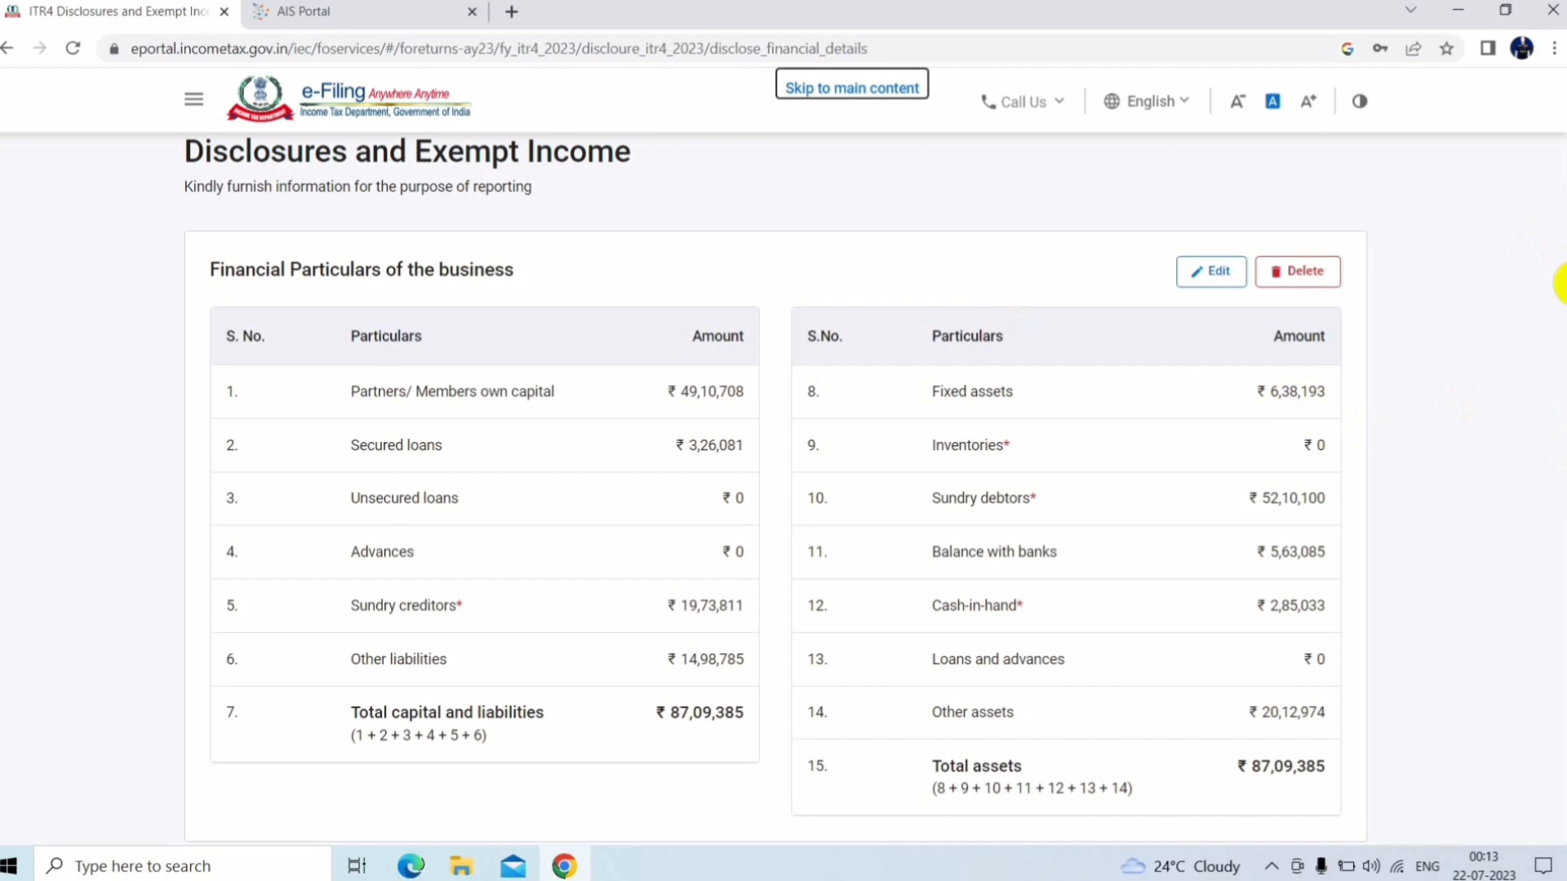
{"action": "scroll", "coordinate": [1561, 371], "scroll_direction": "down", "scroll_amount": 3}
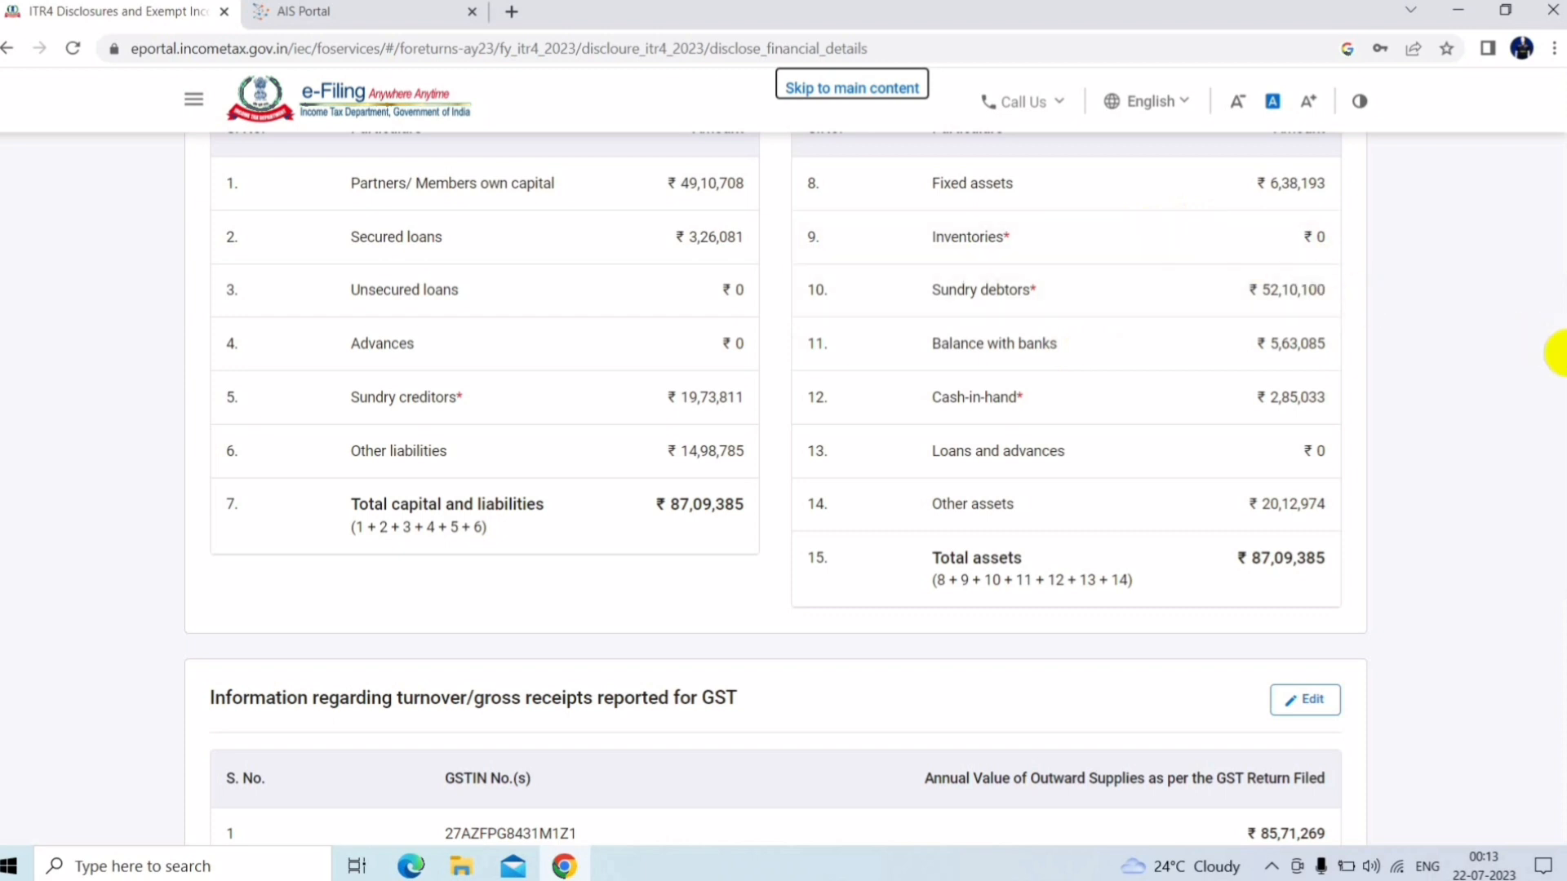
{"action": "scroll", "coordinate": [1557, 392], "scroll_direction": "down", "scroll_amount": 3}
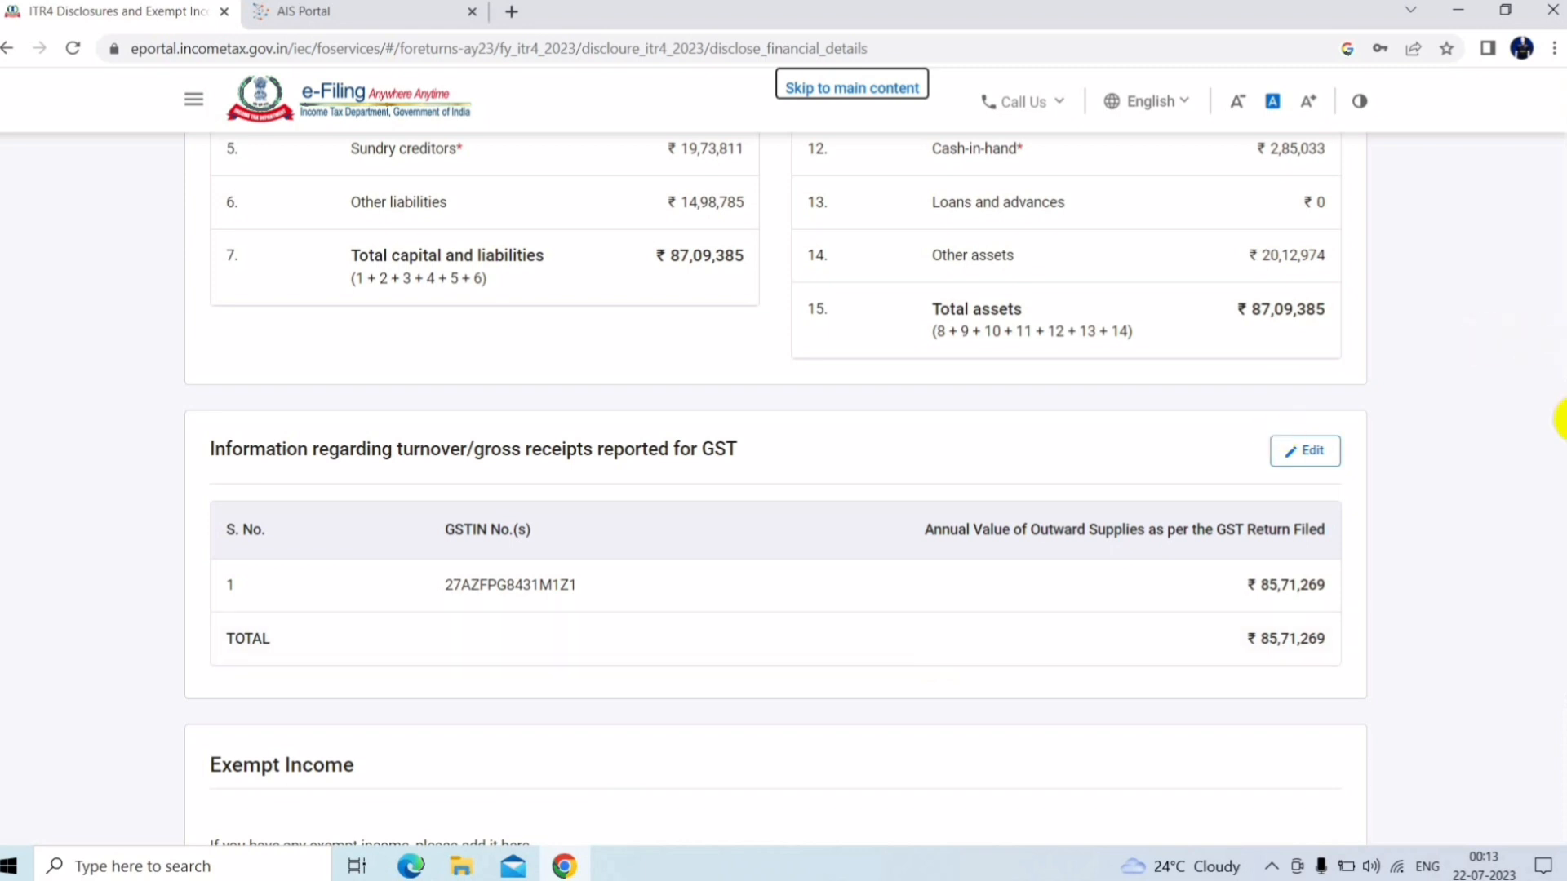
{"action": "scroll", "coordinate": [1563, 420], "scroll_direction": "down", "scroll_amount": 4}
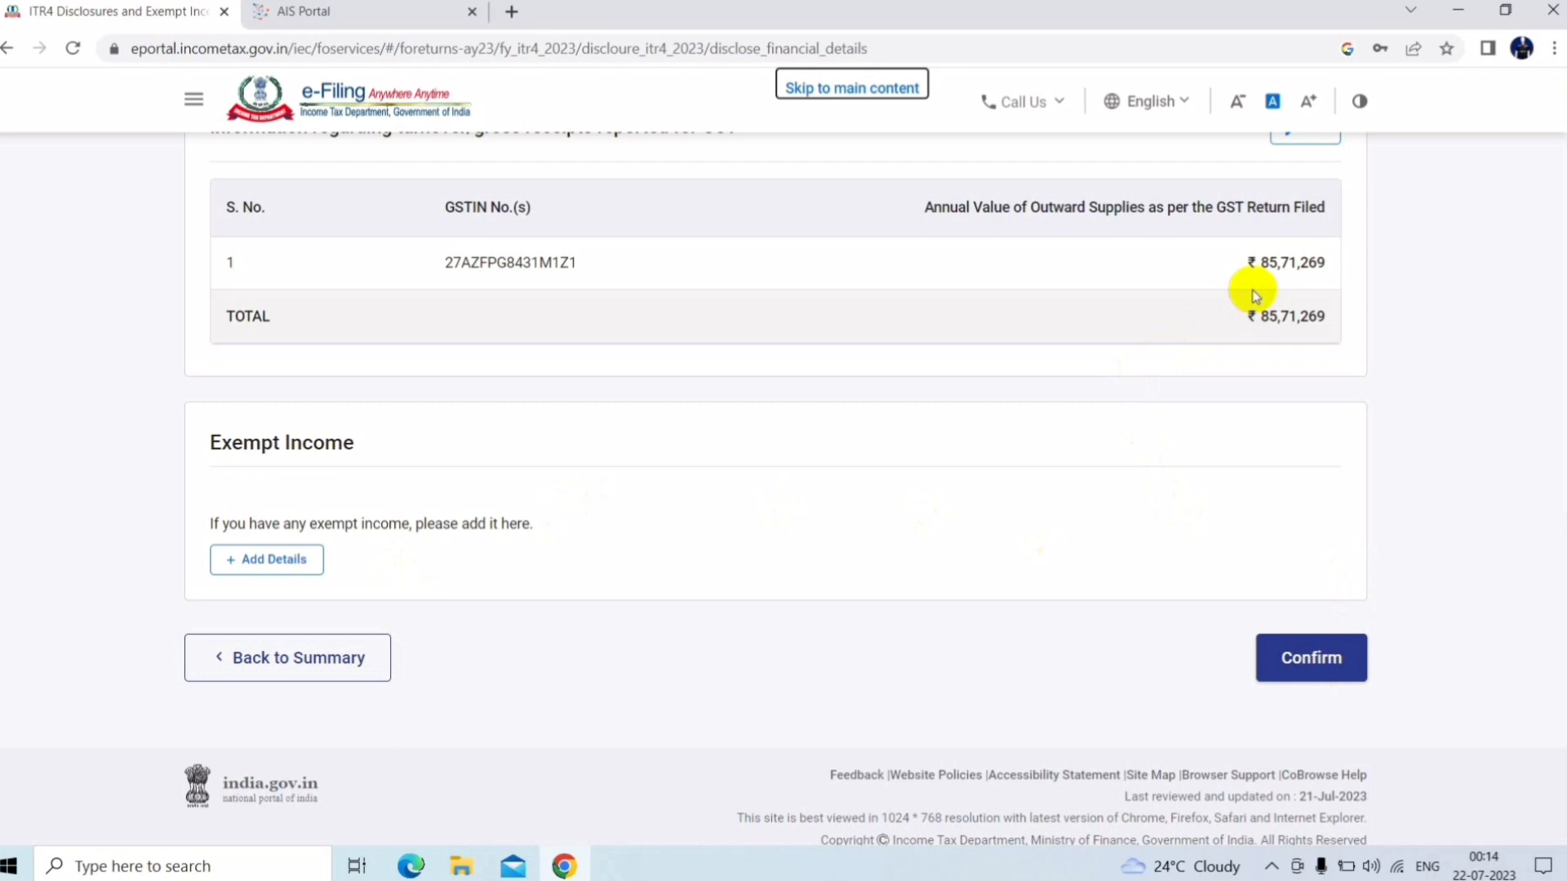
{"action": "left_click", "coordinate": [1306, 655]}
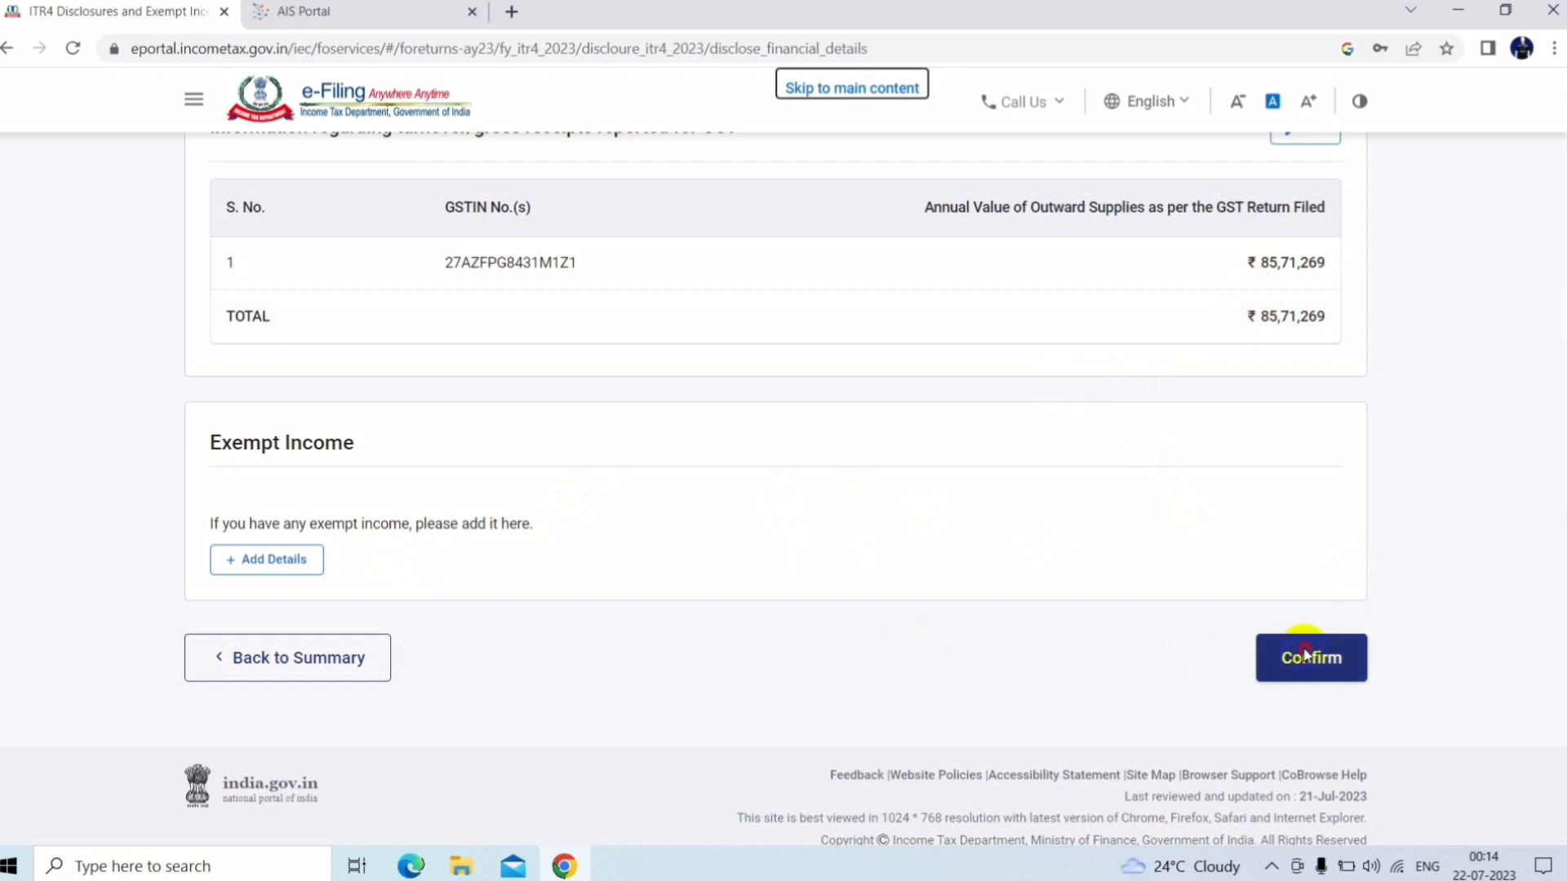
{"action": "left_click", "coordinate": [286, 671]}
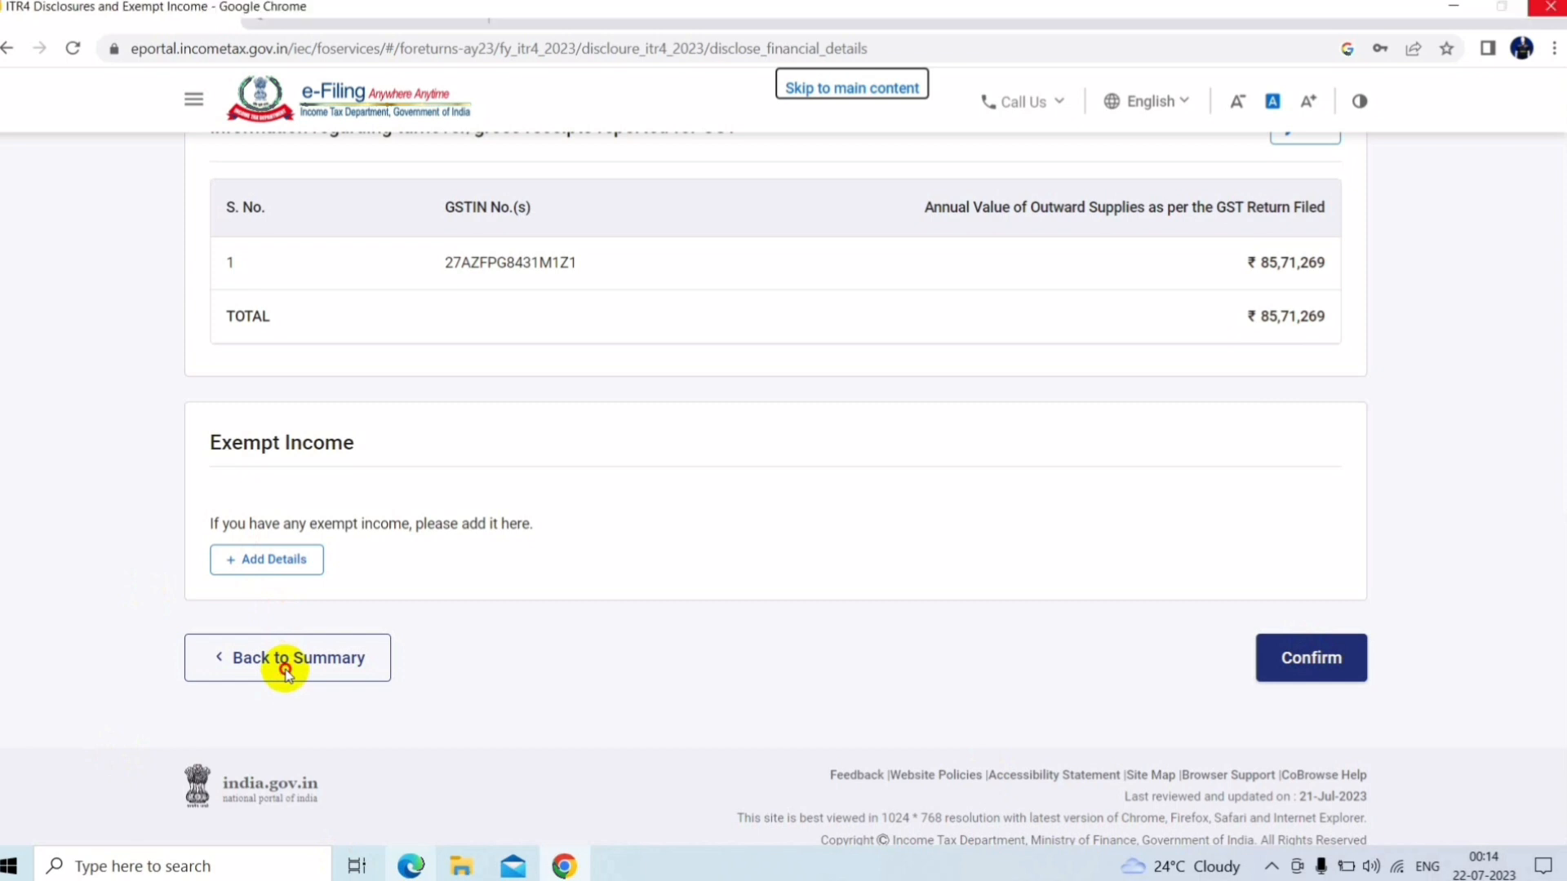
Open Total Deductions and skip the eligibility questions, answering Yes, so deductions confirm at ₹0
{"action": "left_click", "coordinate": [1273, 863]}
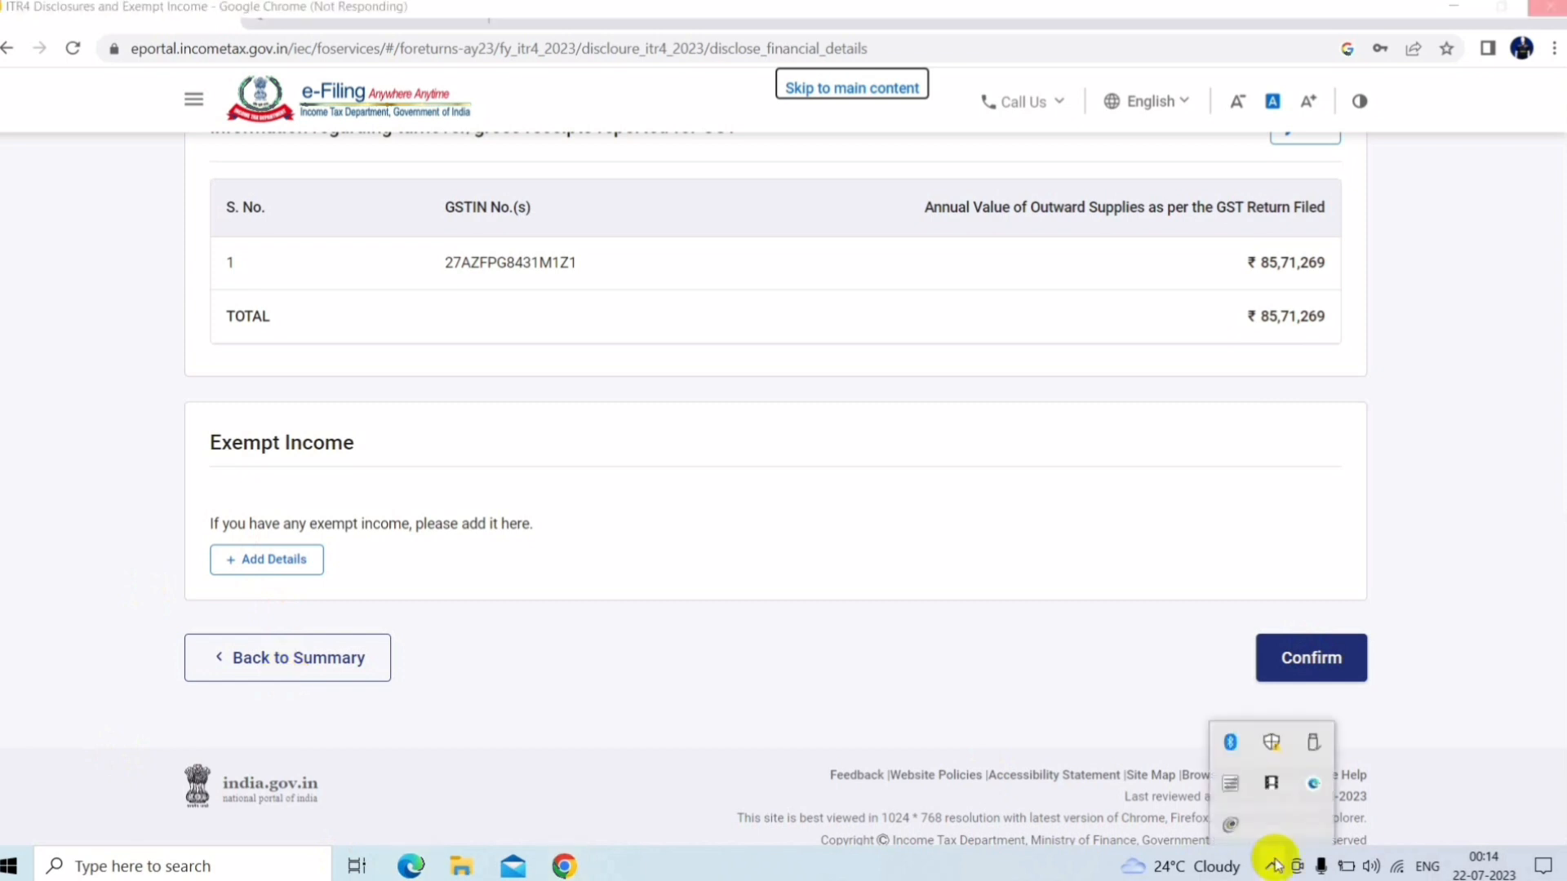
{"action": "left_click", "coordinate": [1274, 791]}
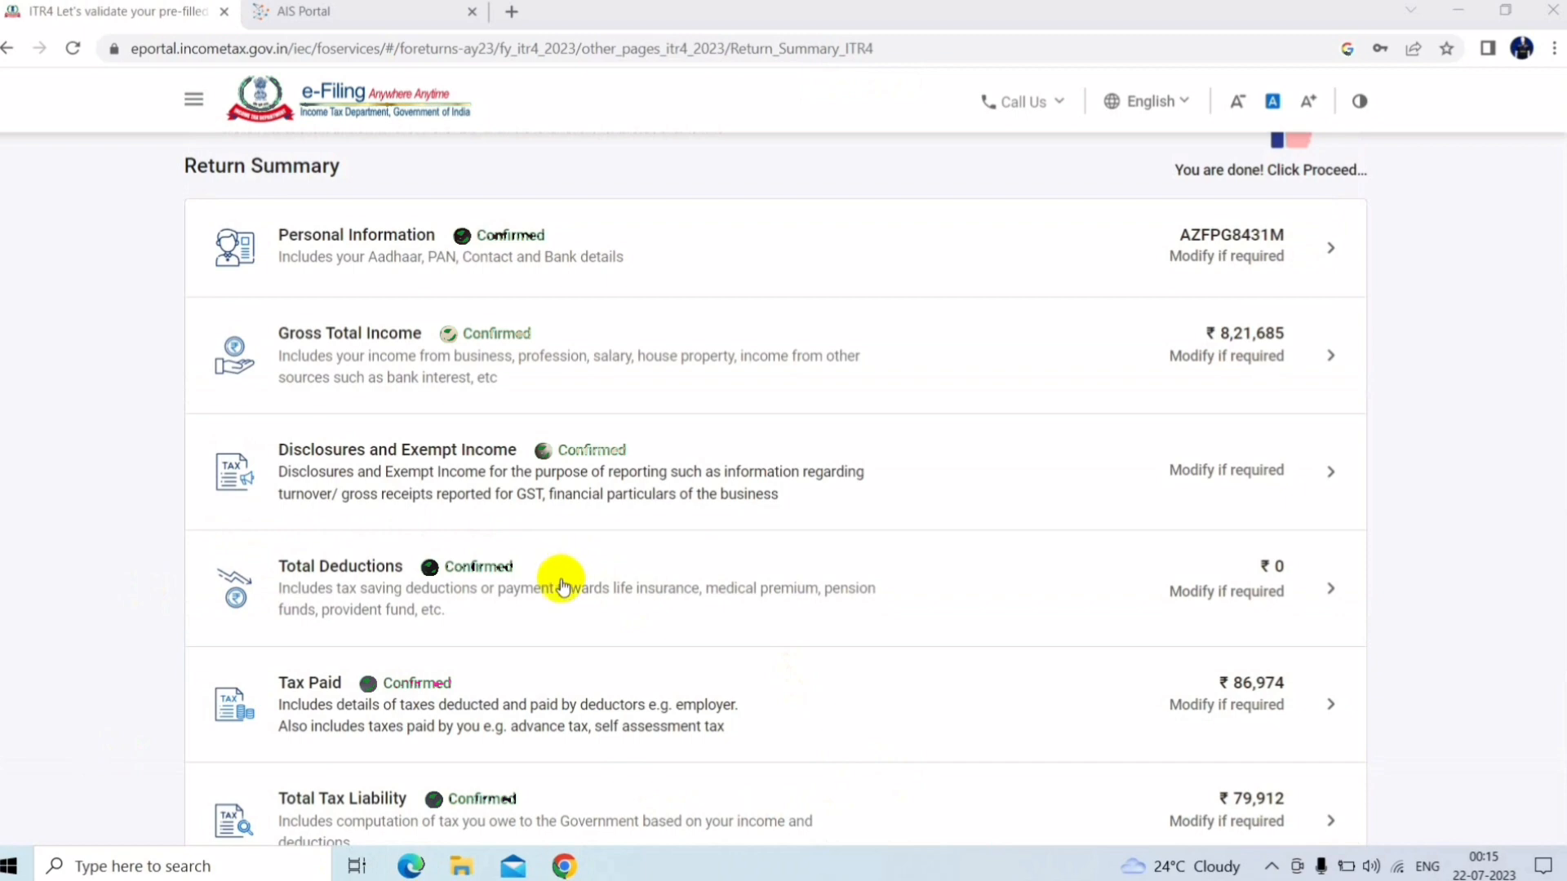
{"action": "left_click", "coordinate": [562, 586]}
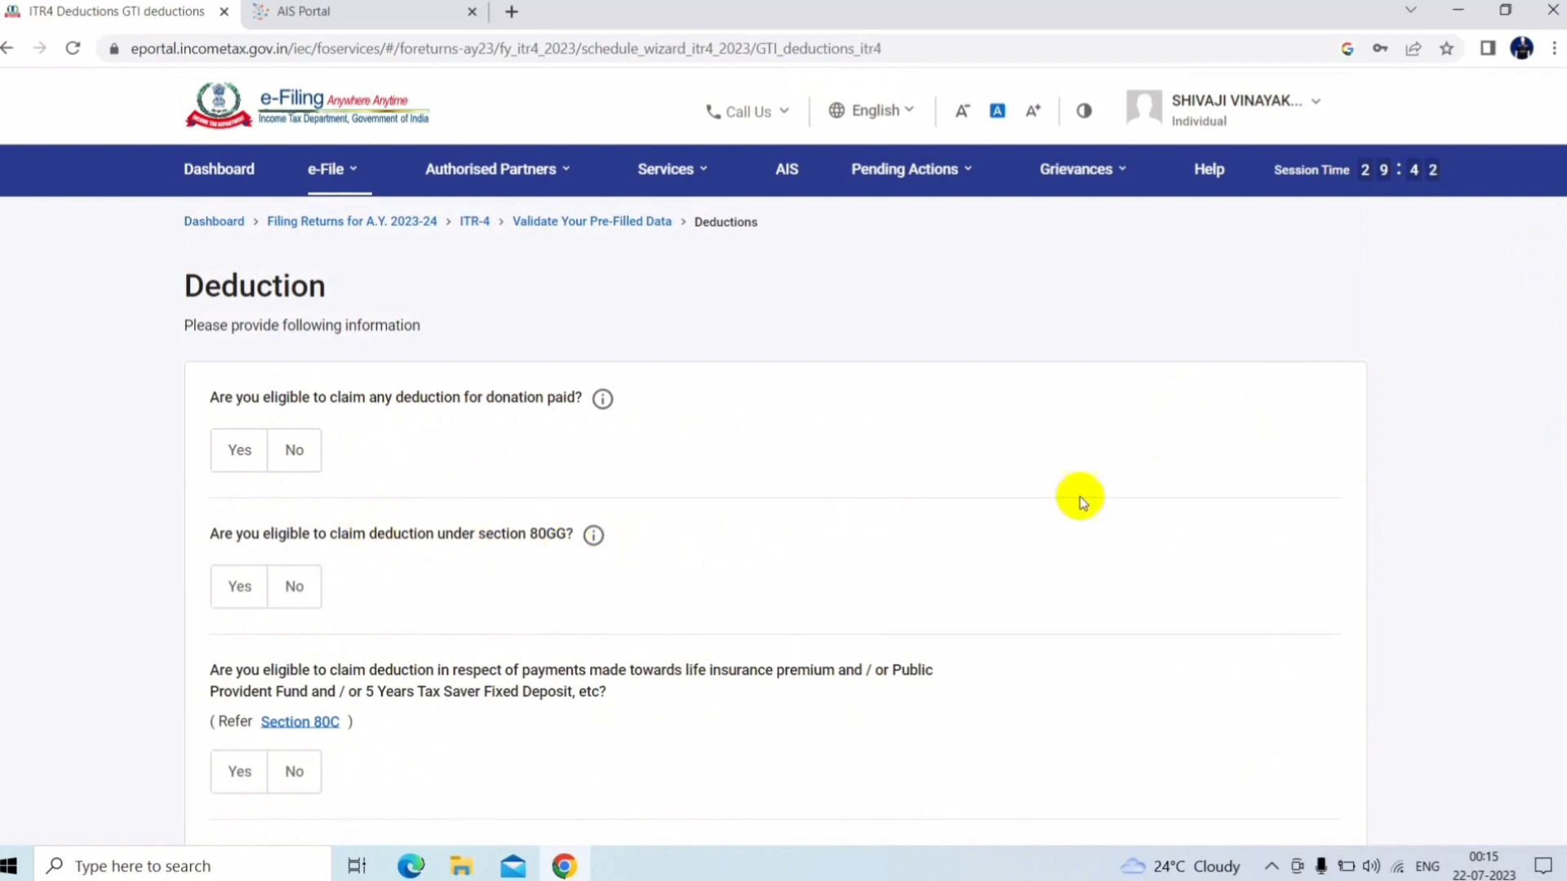
{"action": "scroll", "coordinate": [1558, 351], "scroll_direction": "down", "scroll_amount": 4}
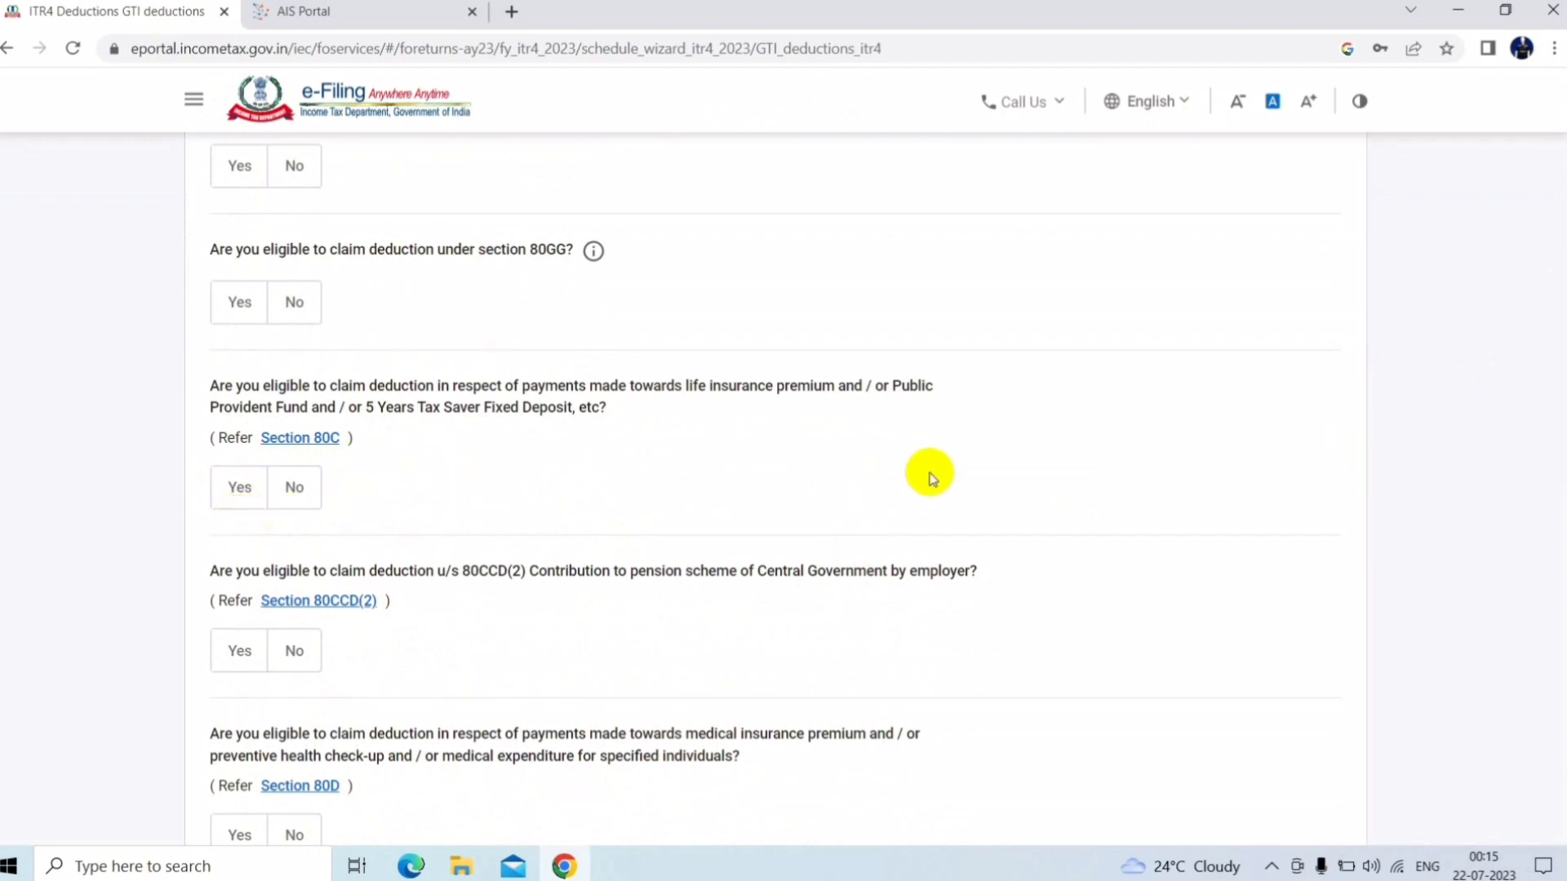
{"action": "scroll", "coordinate": [1560, 457], "scroll_direction": "down", "scroll_amount": 4}
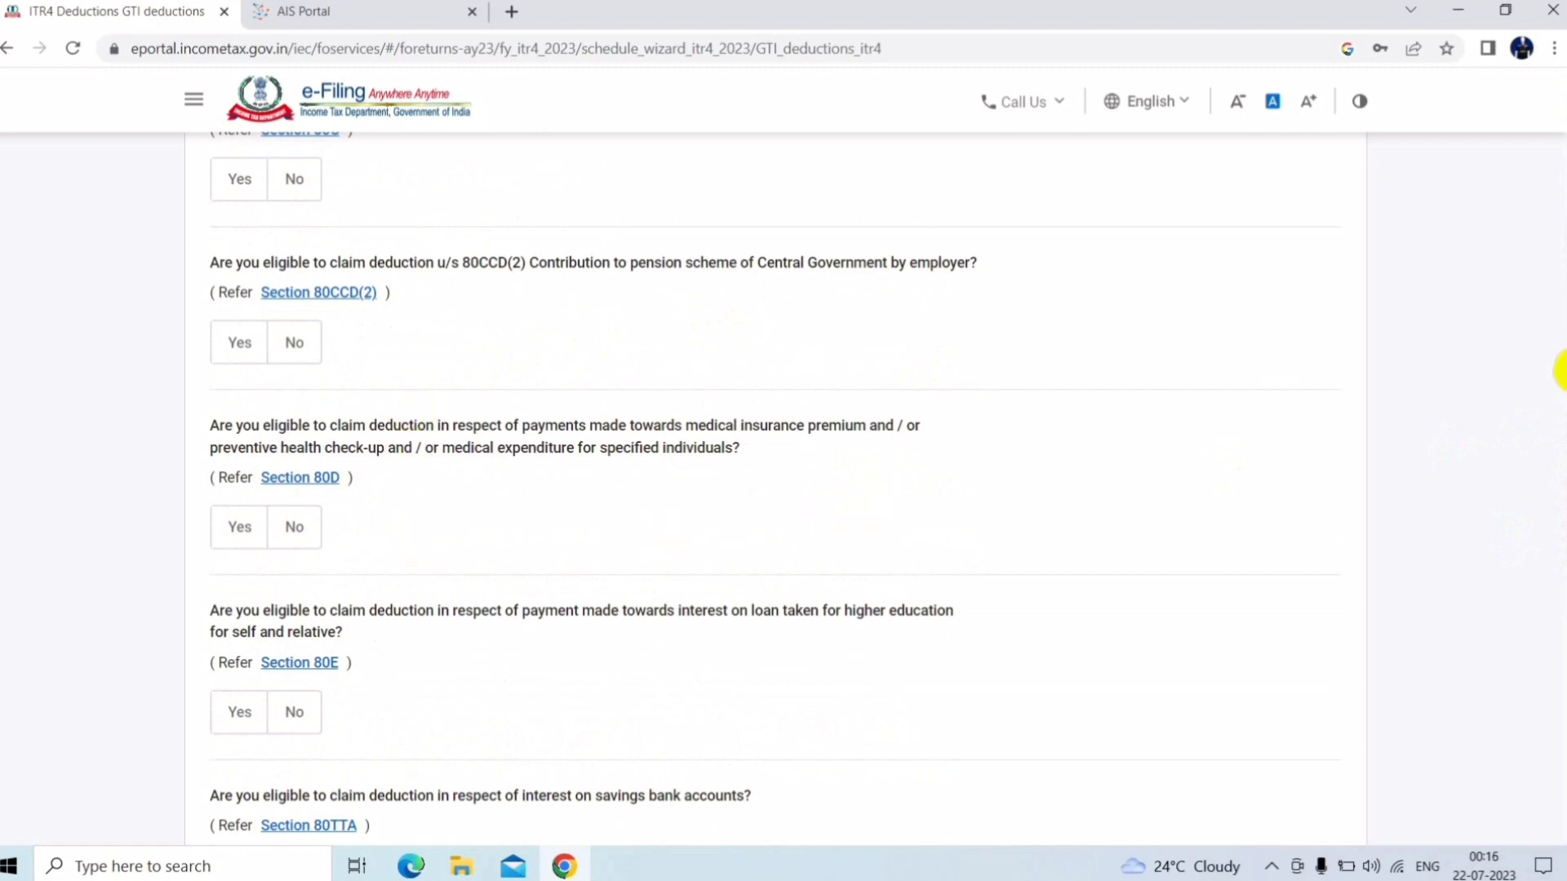
{"action": "scroll", "coordinate": [1560, 371], "scroll_direction": "down", "scroll_amount": 1}
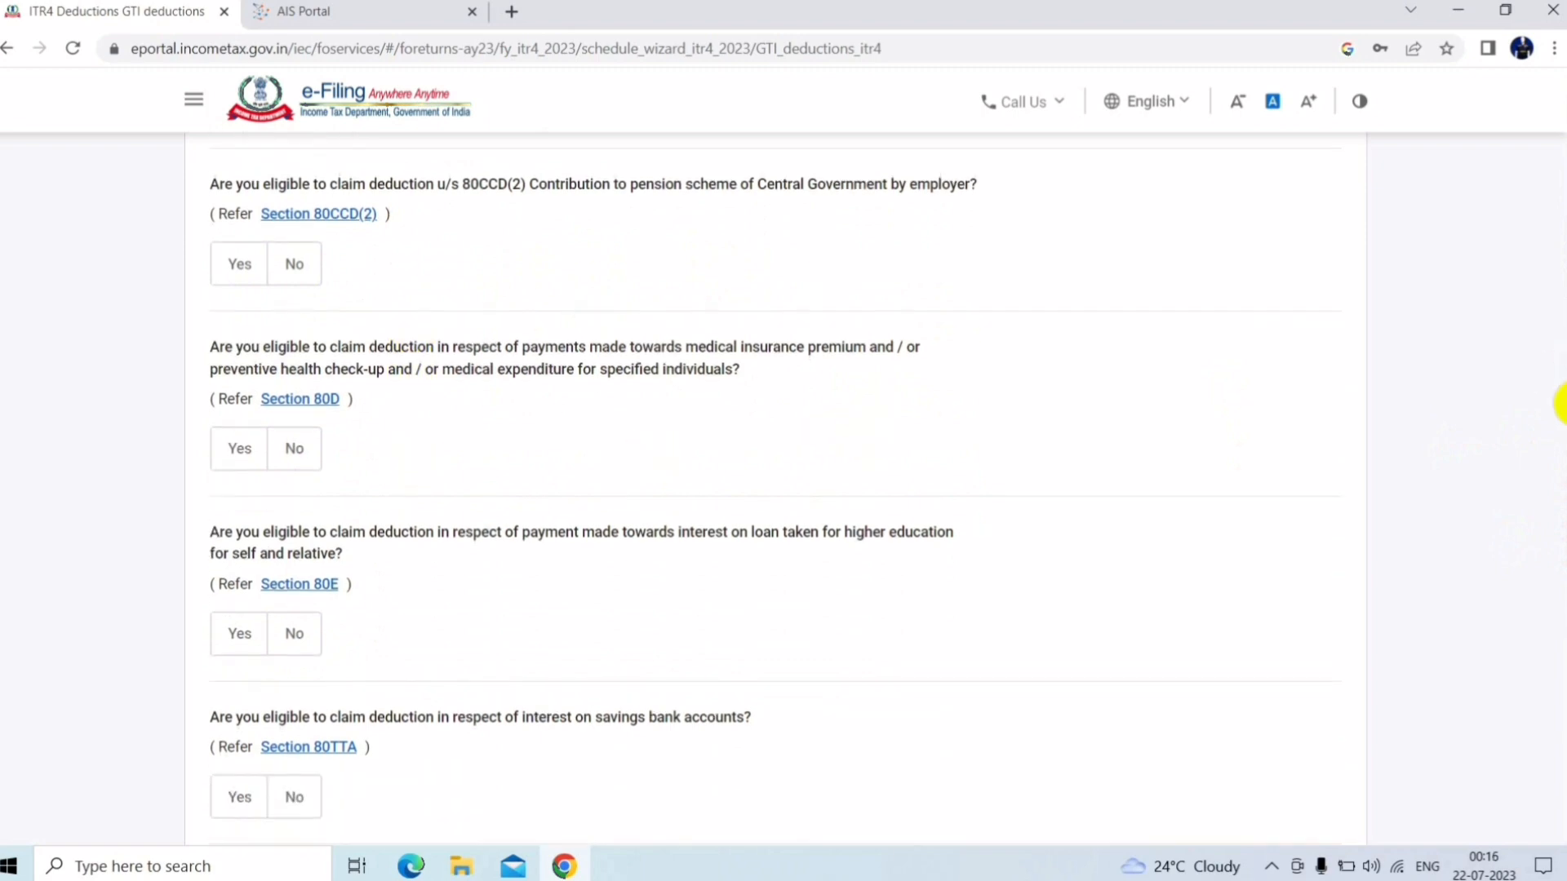
{"action": "scroll", "coordinate": [1558, 408], "scroll_direction": "down", "scroll_amount": 1}
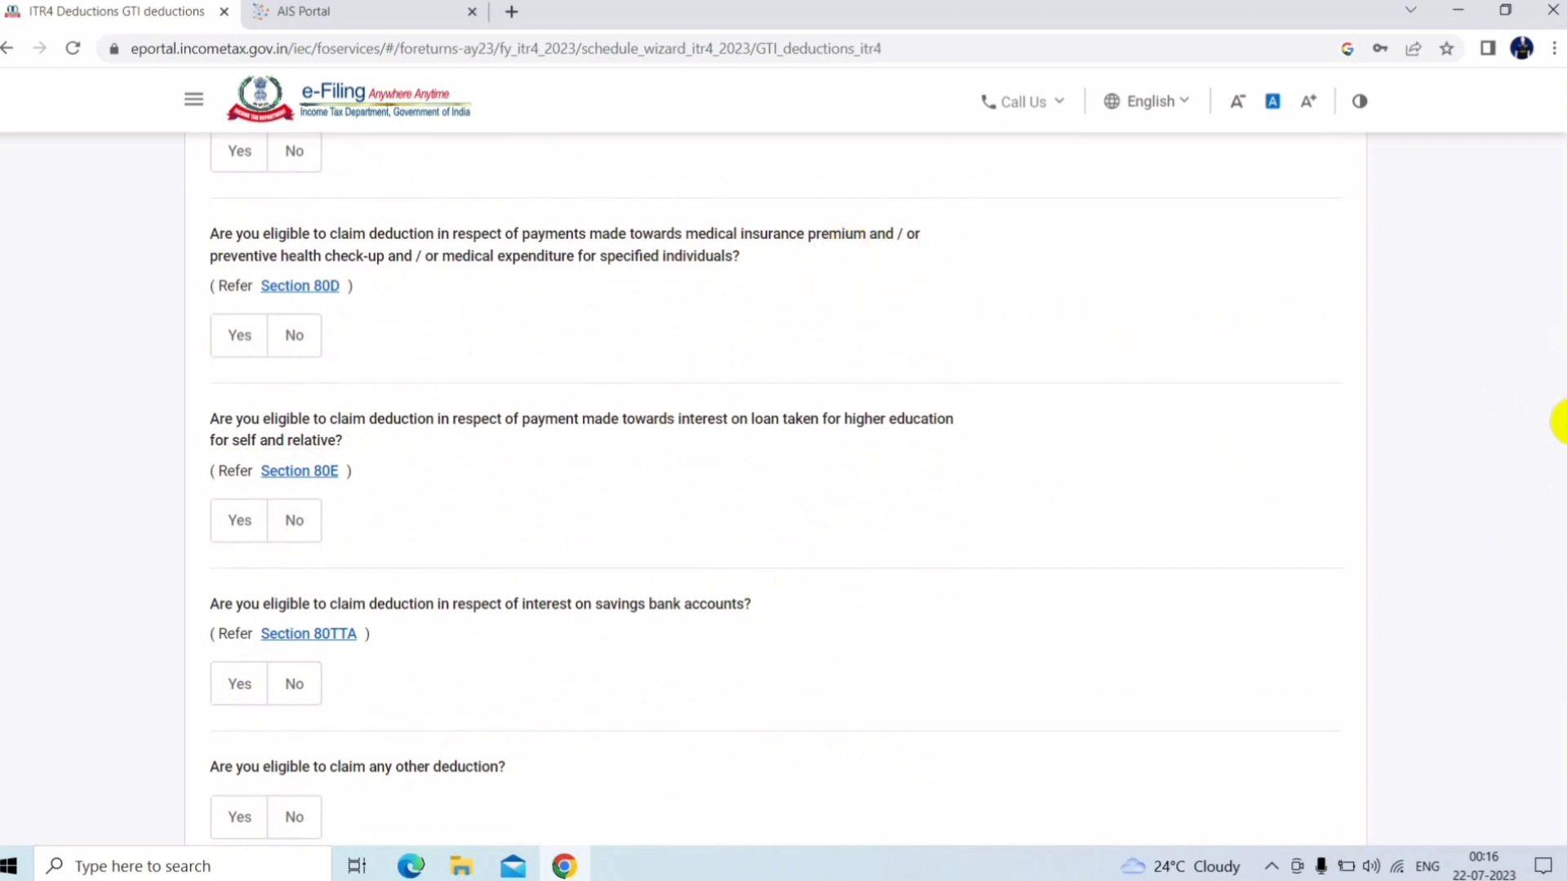
{"action": "scroll", "coordinate": [1554, 457], "scroll_direction": "down", "scroll_amount": 3}
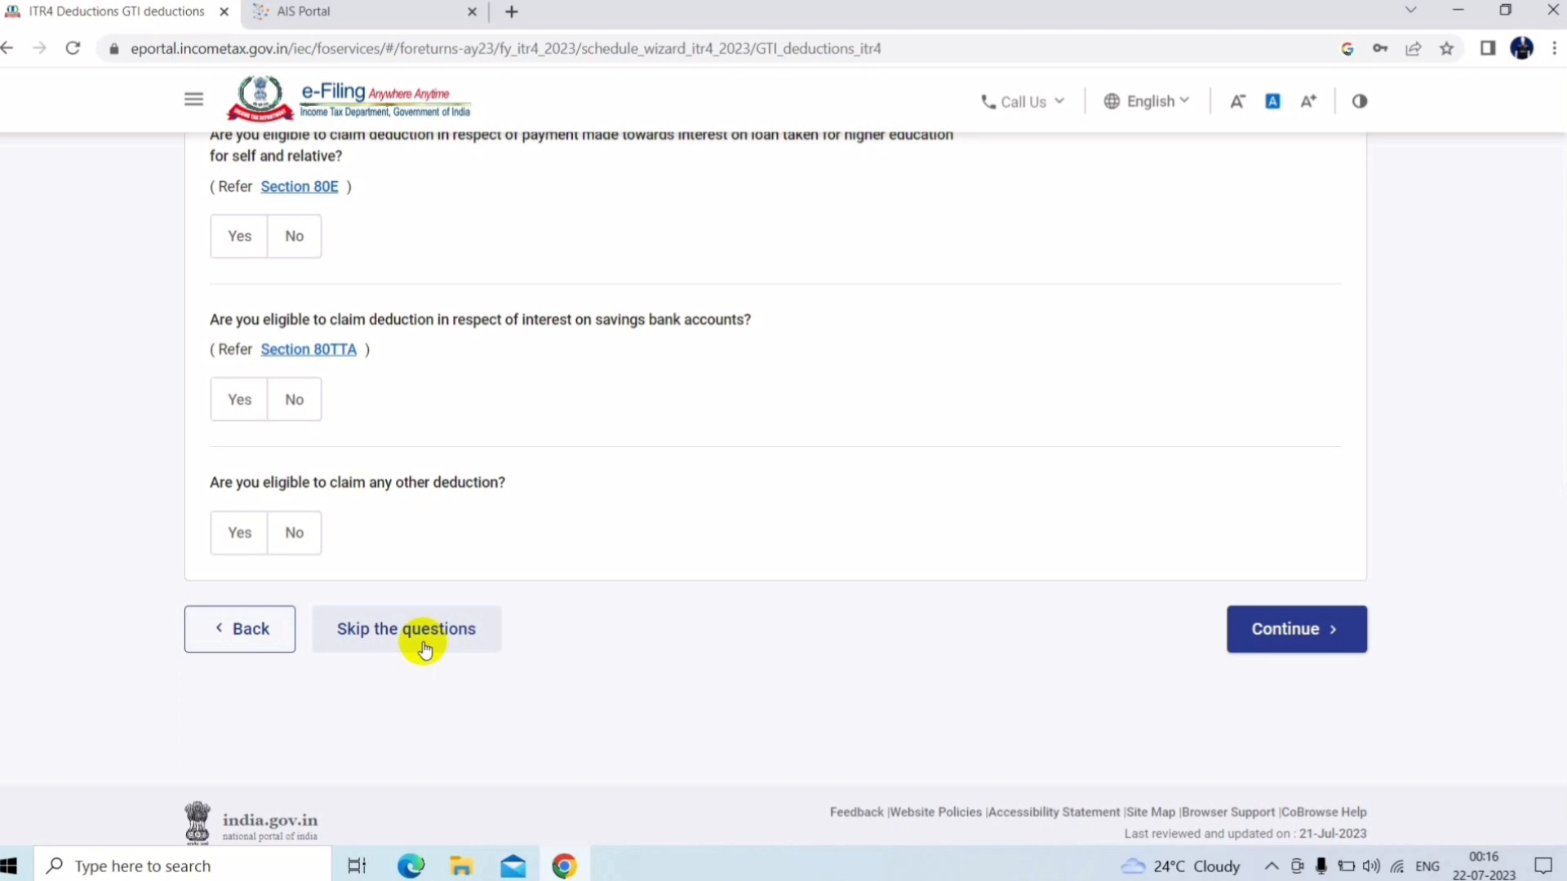
{"action": "left_click", "coordinate": [424, 645]}
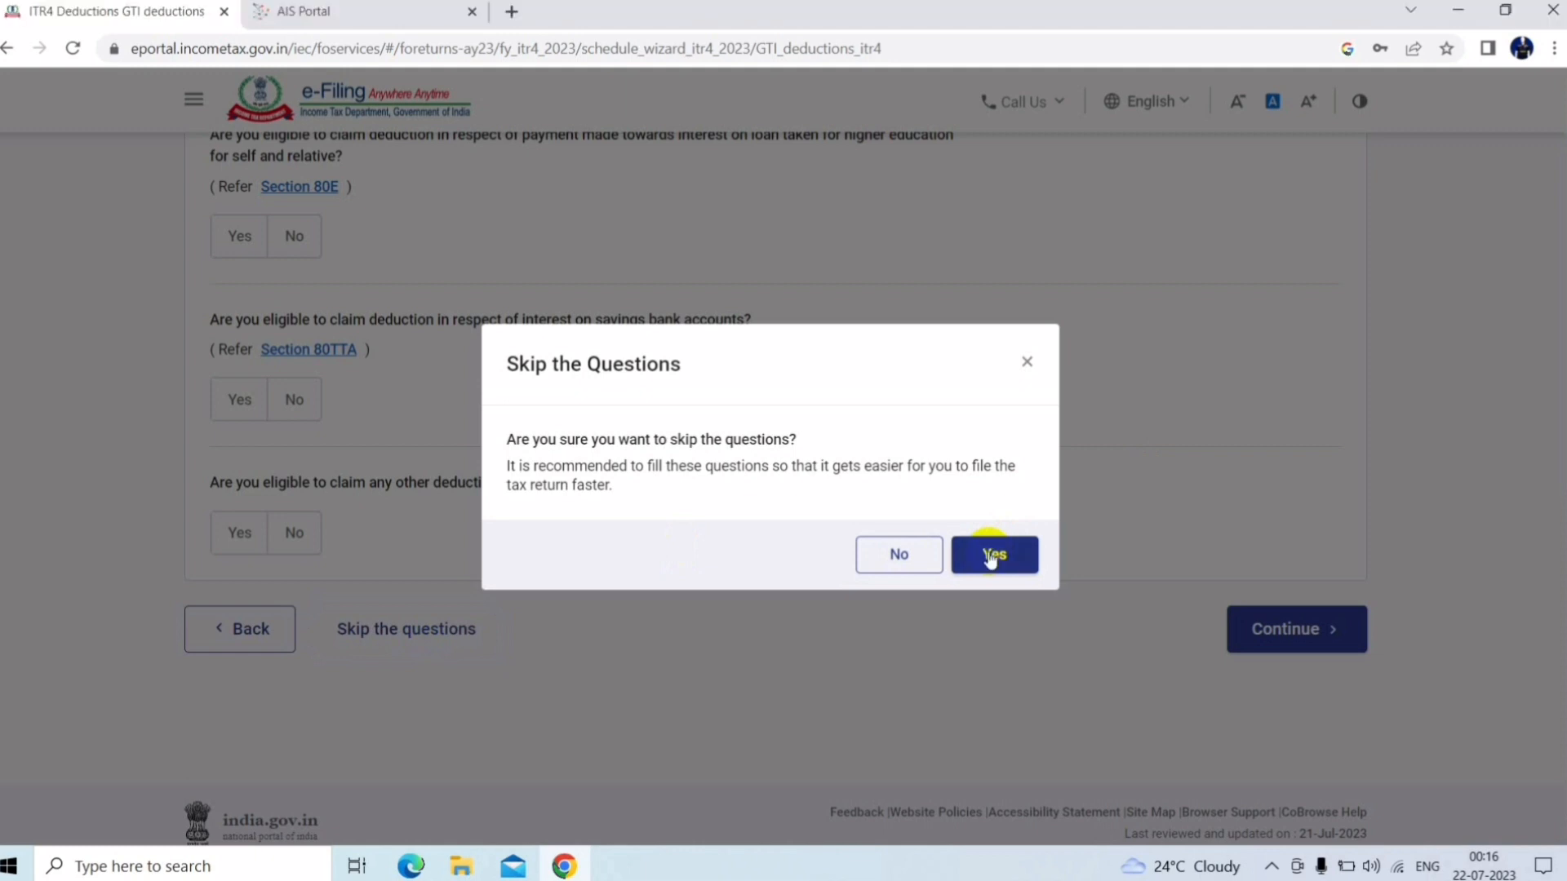
{"action": "left_click", "coordinate": [991, 555]}
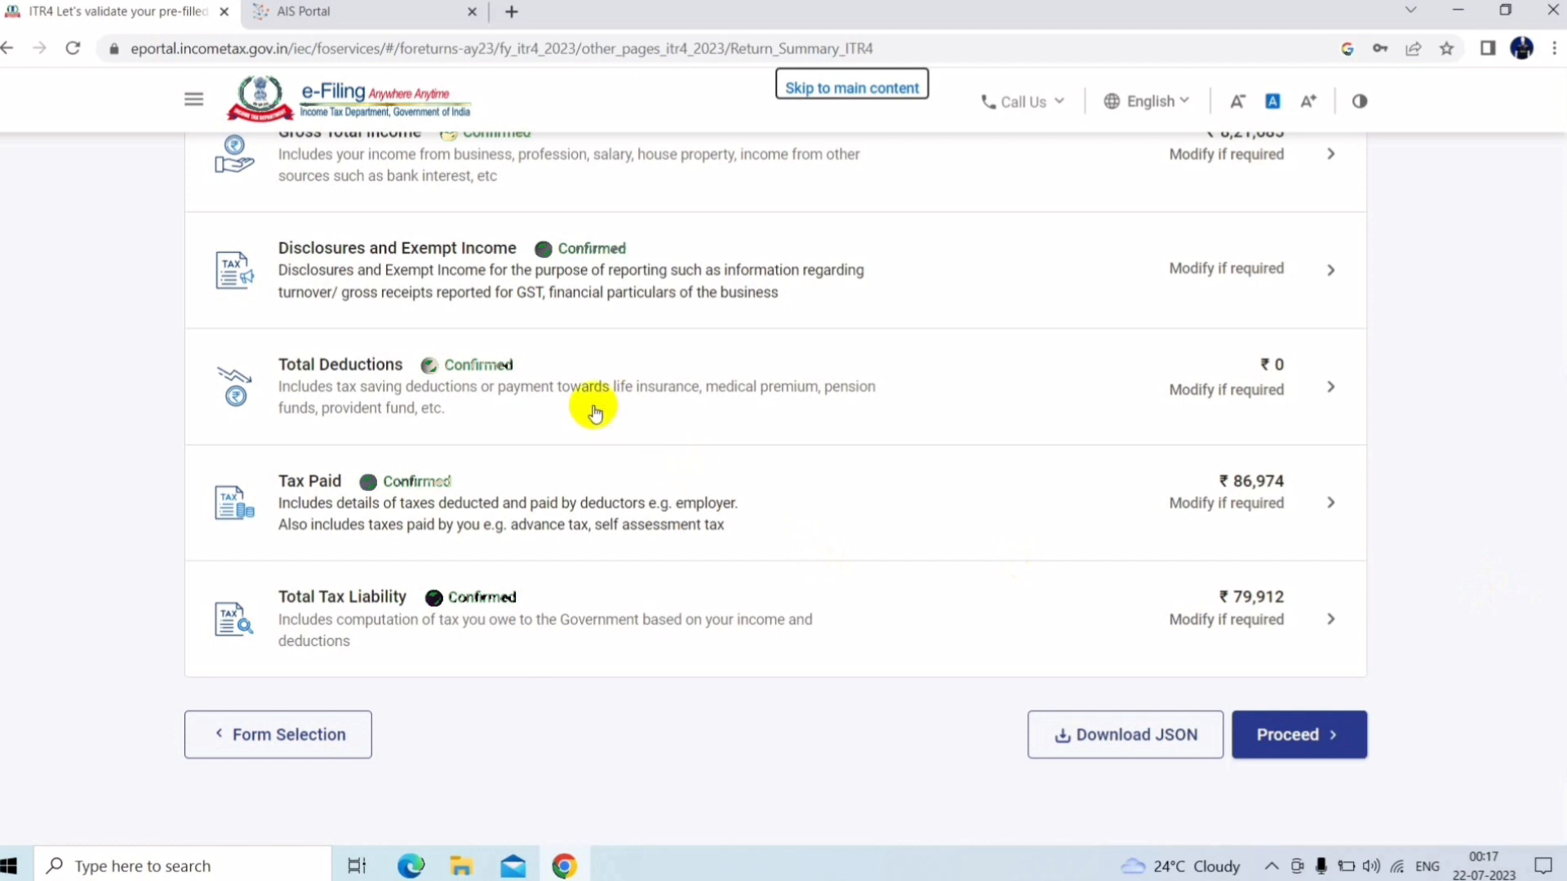
{"action": "scroll", "coordinate": [563, 490], "scroll_direction": "up", "scroll_amount": 1}
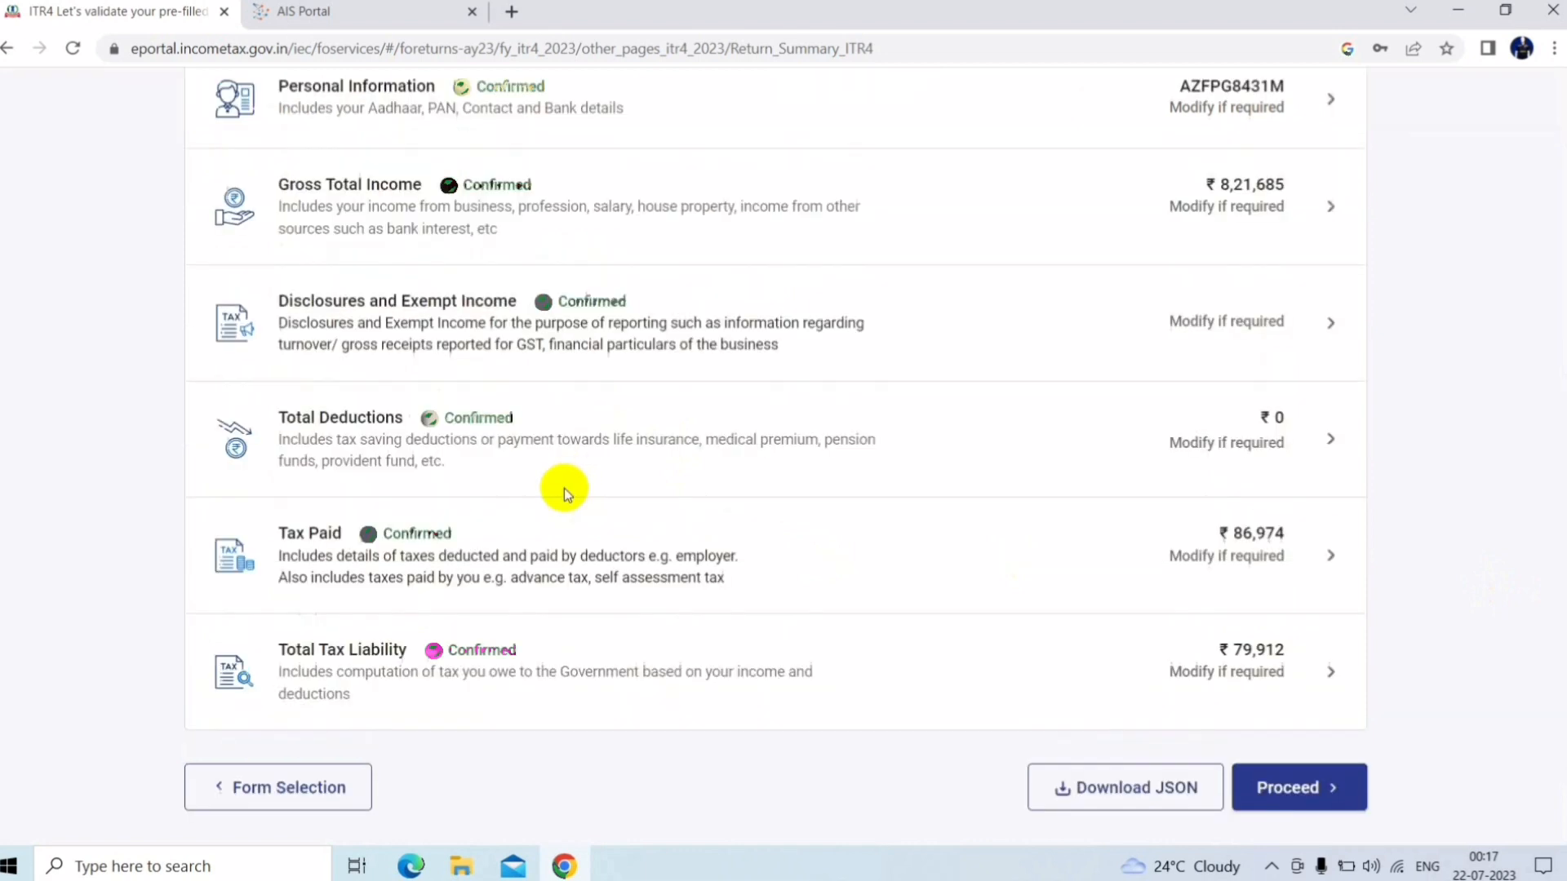
Open Tax Paid and scroll through the TDS entries to Total Taxes Paid of ₹86,974
{"action": "left_click", "coordinate": [565, 488]}
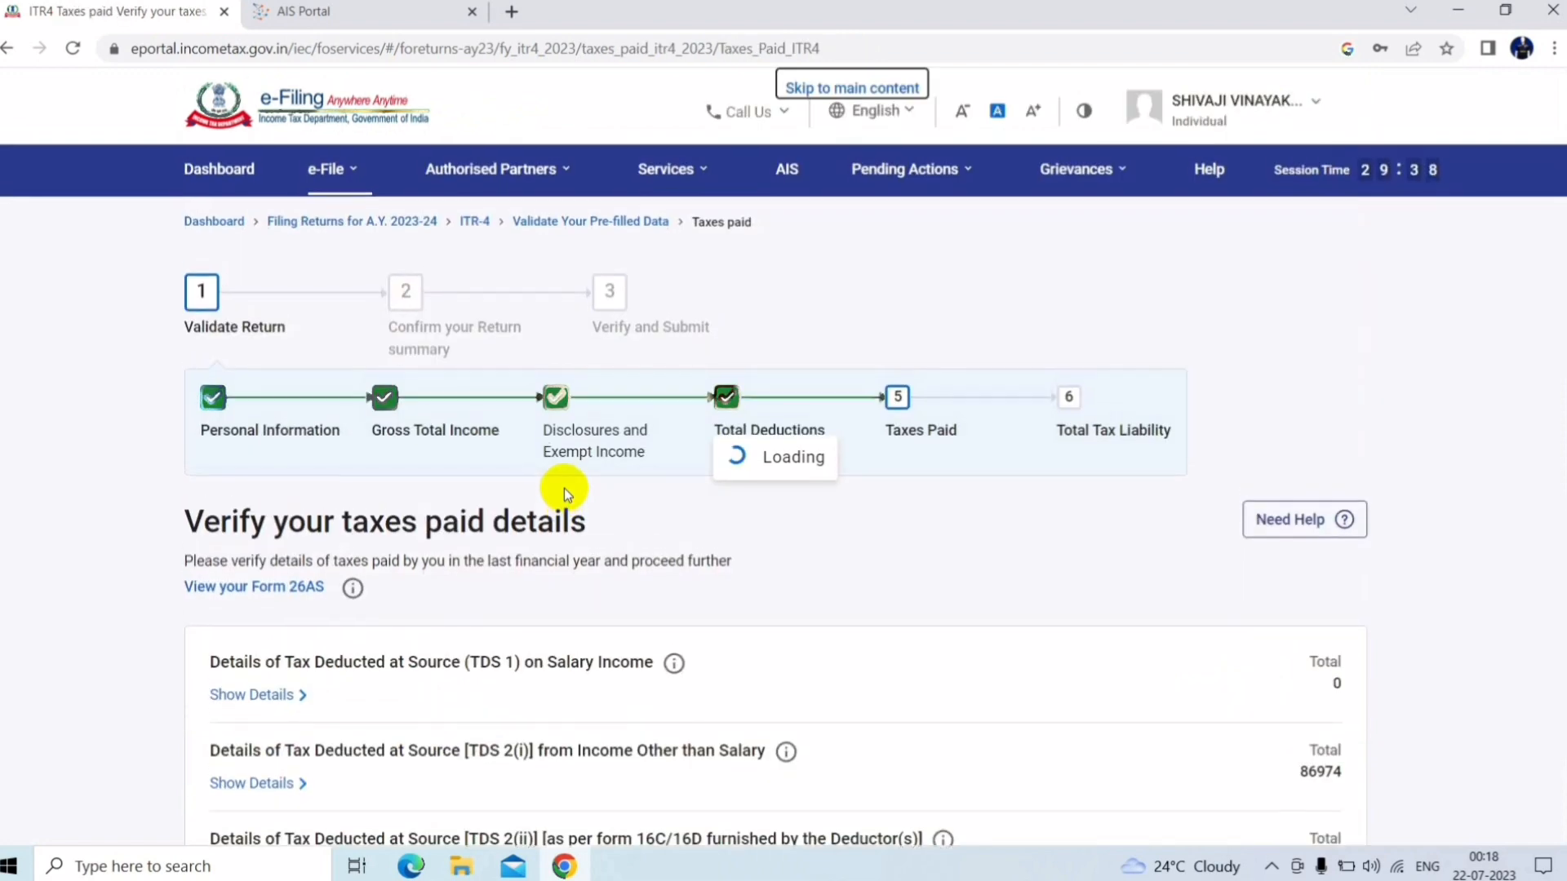
{"action": "left_click_drag", "start_coordinate": [1566, 242], "coordinate": [1545, 348]}
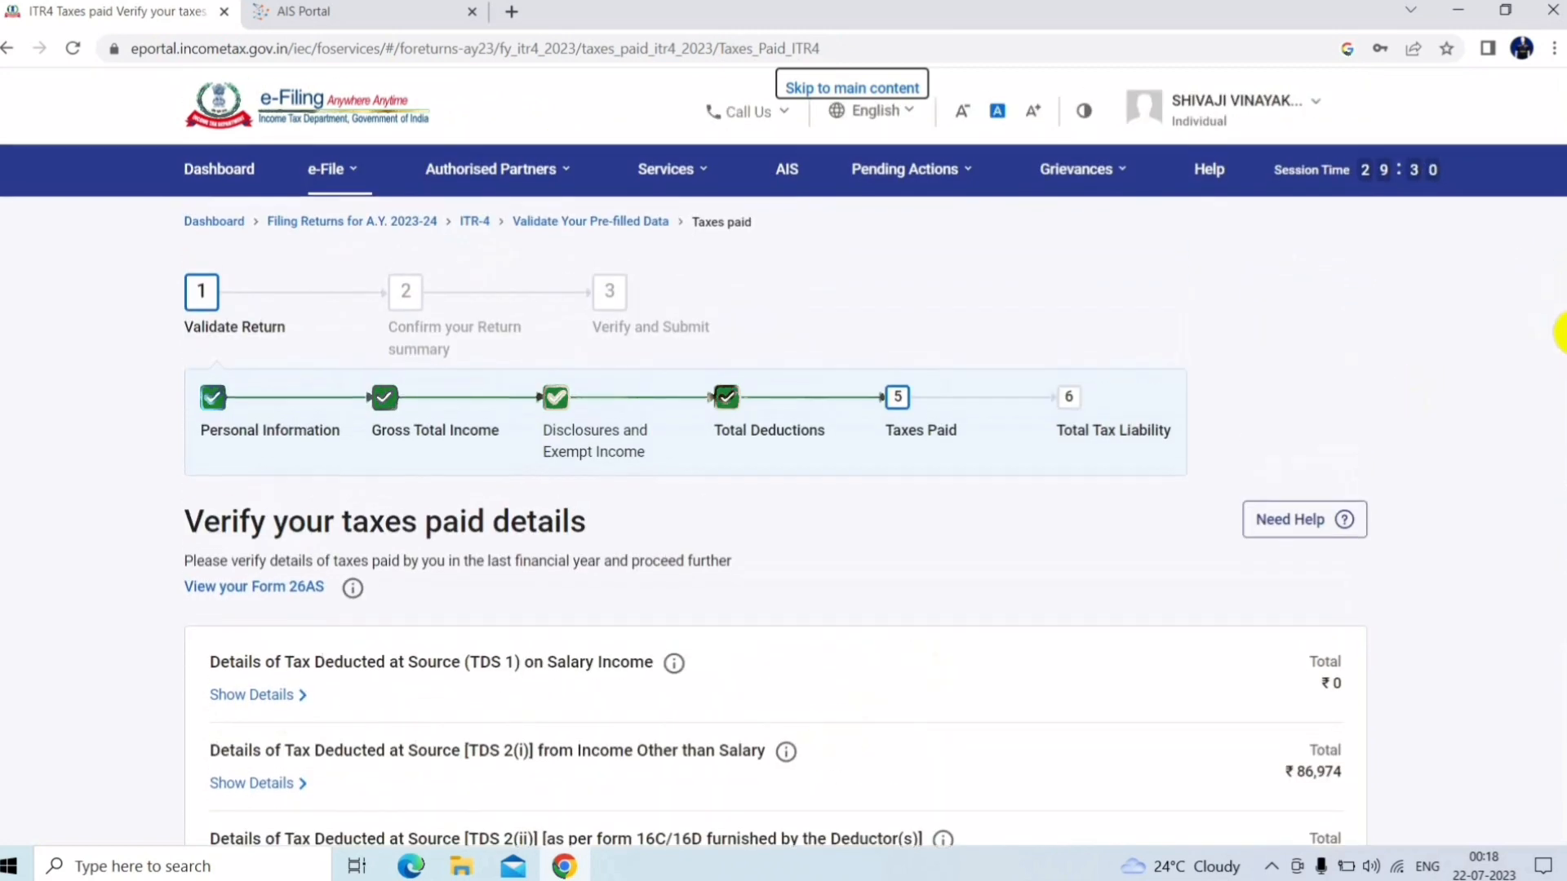
{"action": "left_click_drag", "start_coordinate": [1558, 335], "coordinate": [1559, 461]}
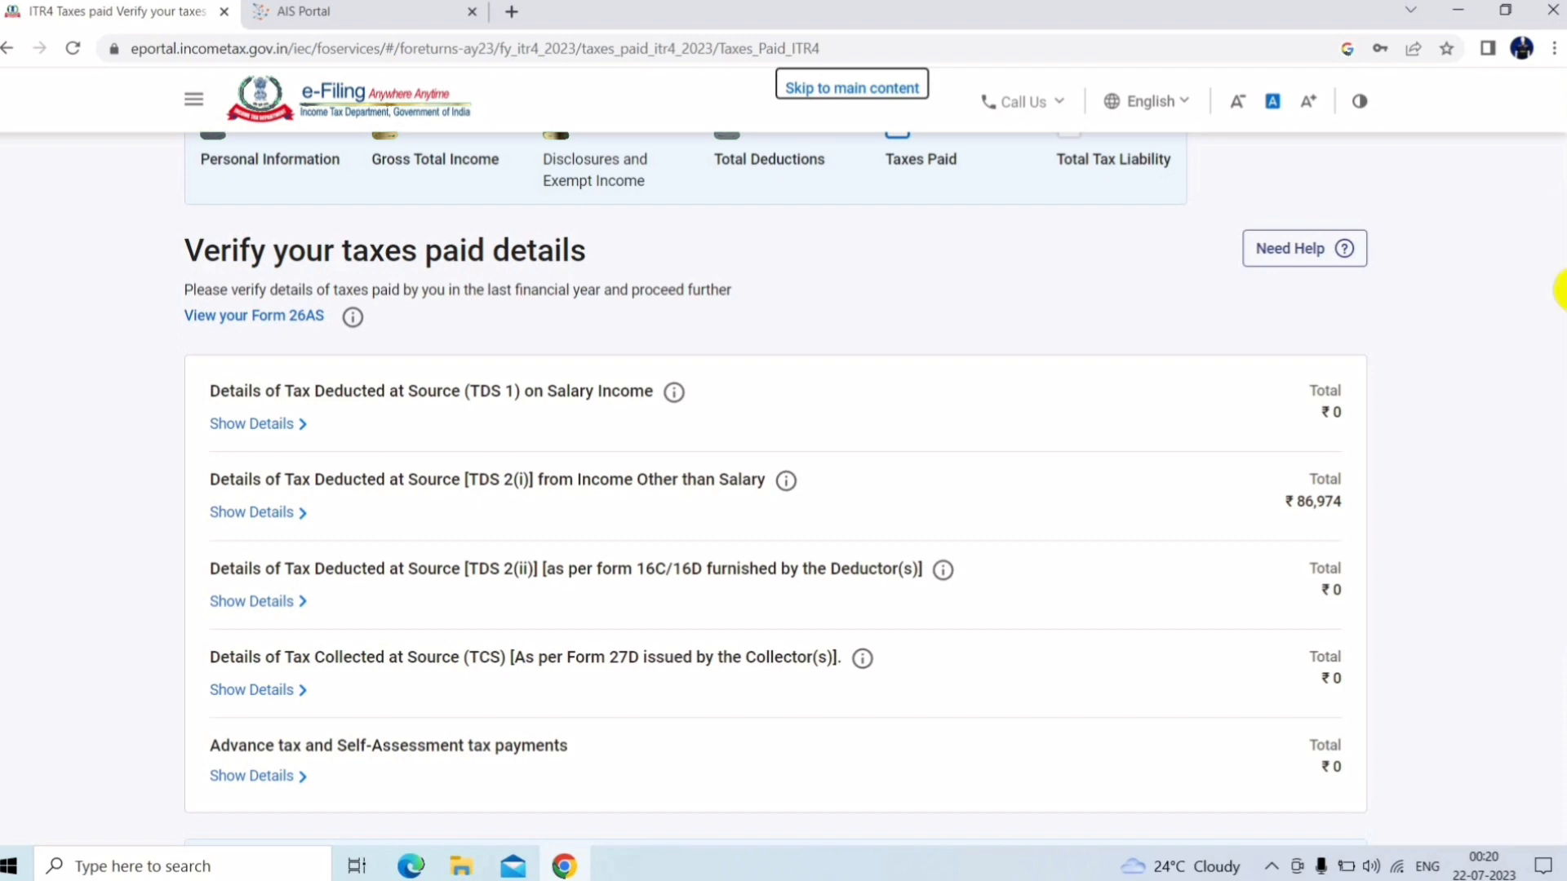
{"action": "scroll", "coordinate": [1555, 416], "scroll_direction": "down", "scroll_amount": 3}
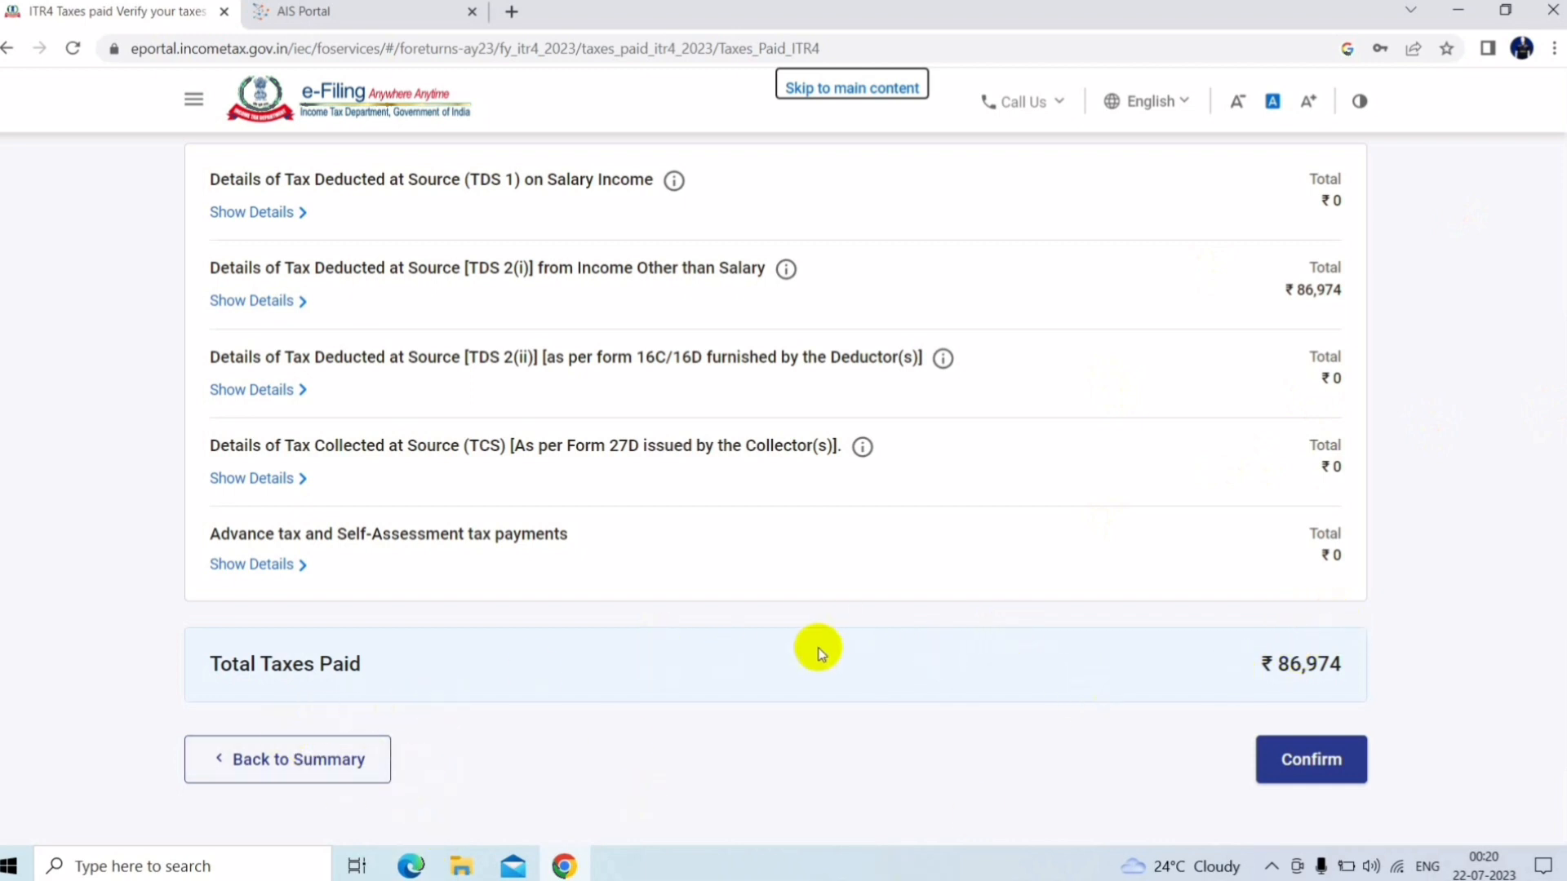
Reopen the taxes paid details and open the first TDS 2(i) deductor entry for editing
{"action": "left_click", "coordinate": [343, 765]}
{"action": "left_click", "coordinate": [342, 773]}
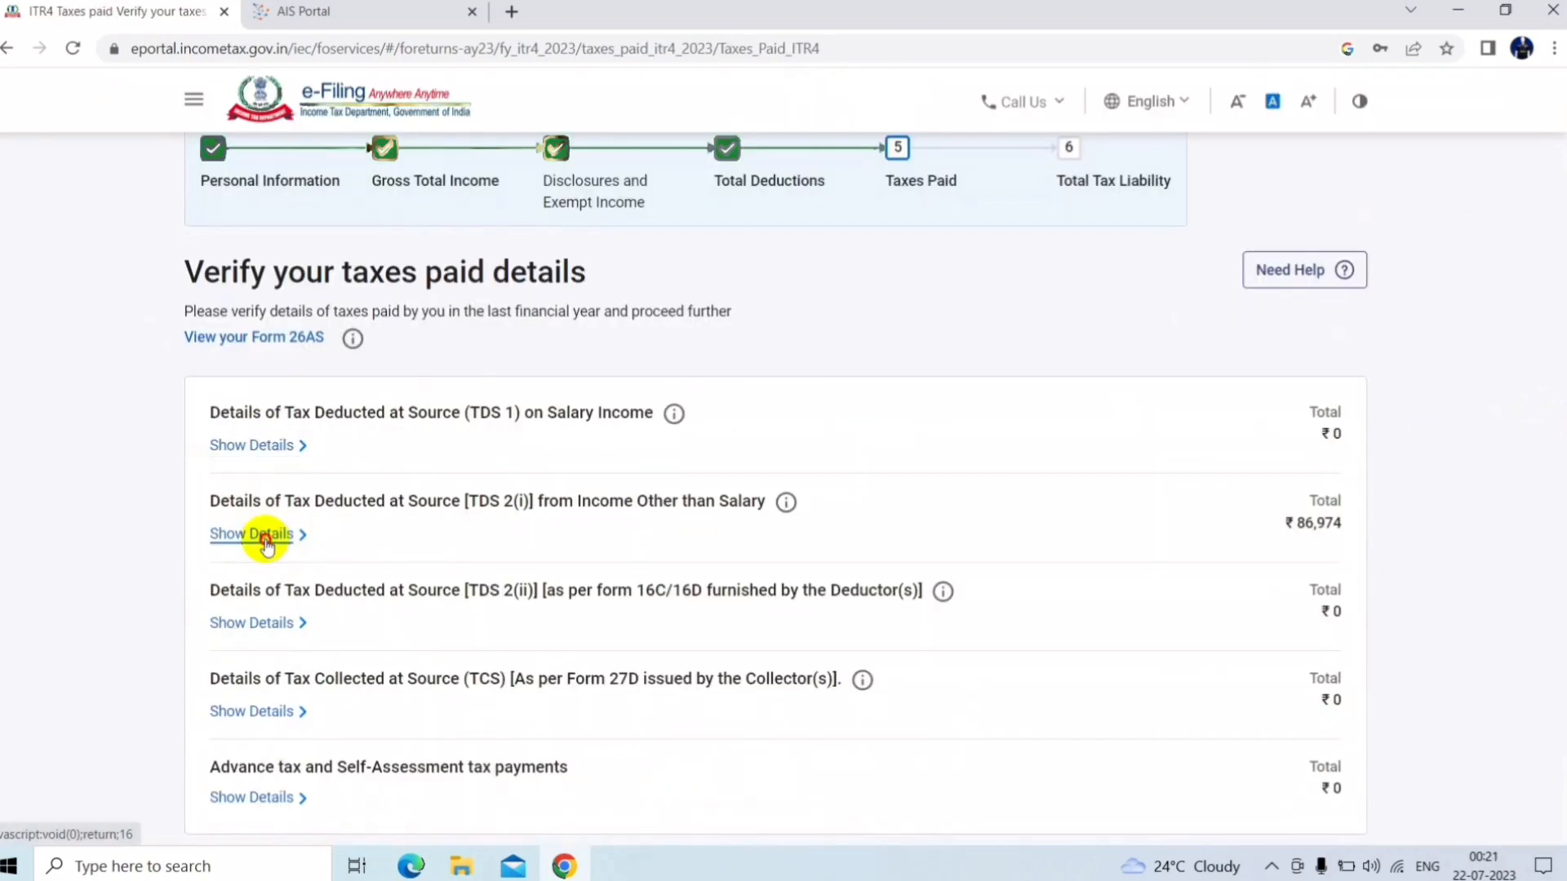
{"action": "left_click", "coordinate": [263, 537]}
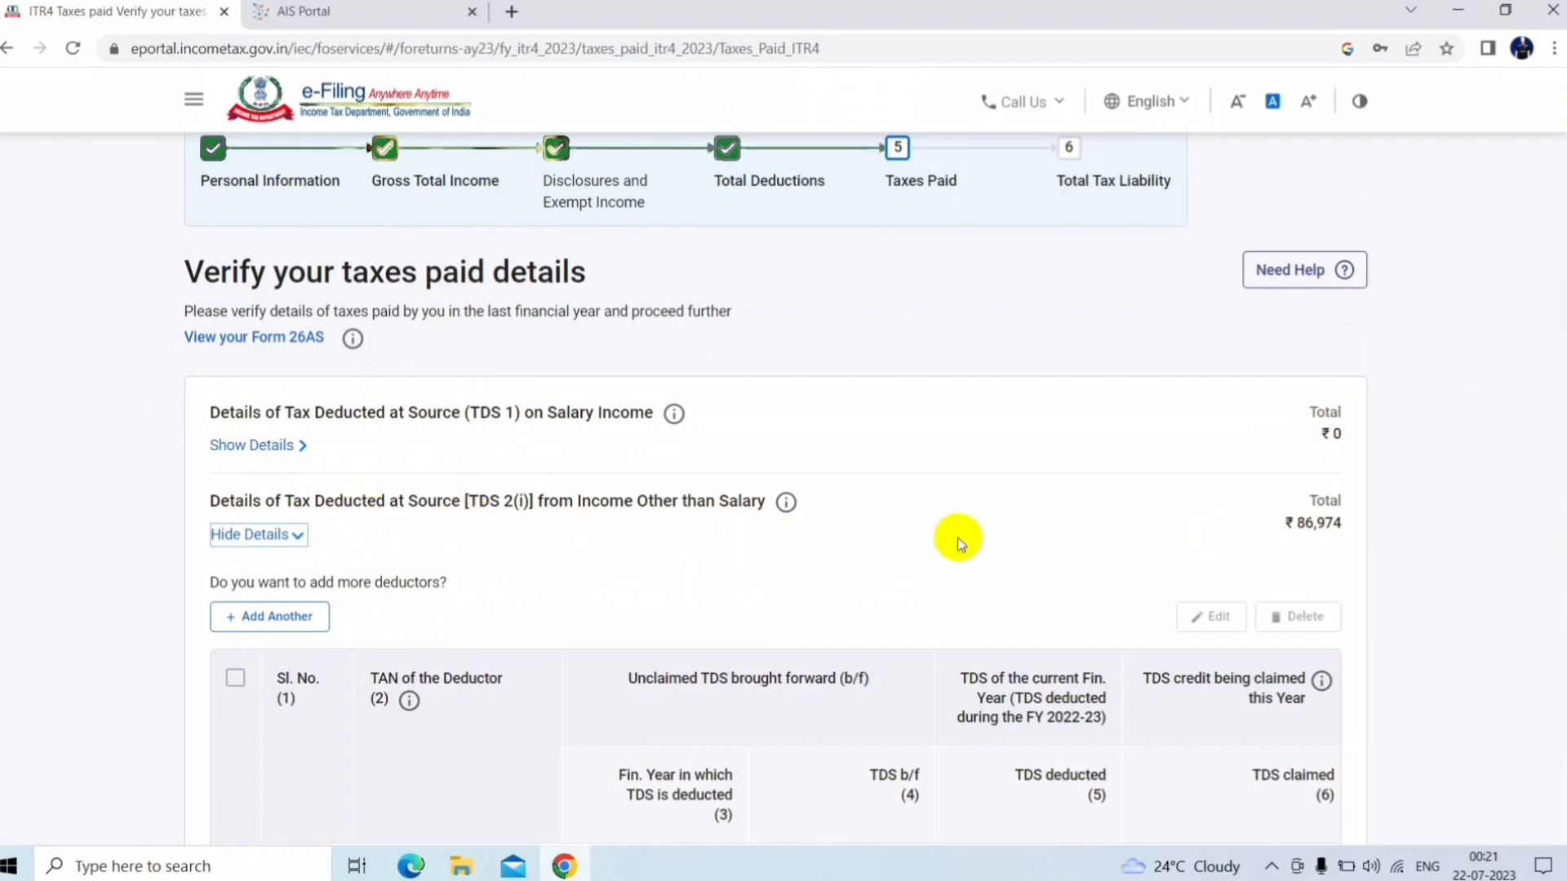
{"action": "scroll", "coordinate": [1558, 527], "scroll_direction": "down", "scroll_amount": 3}
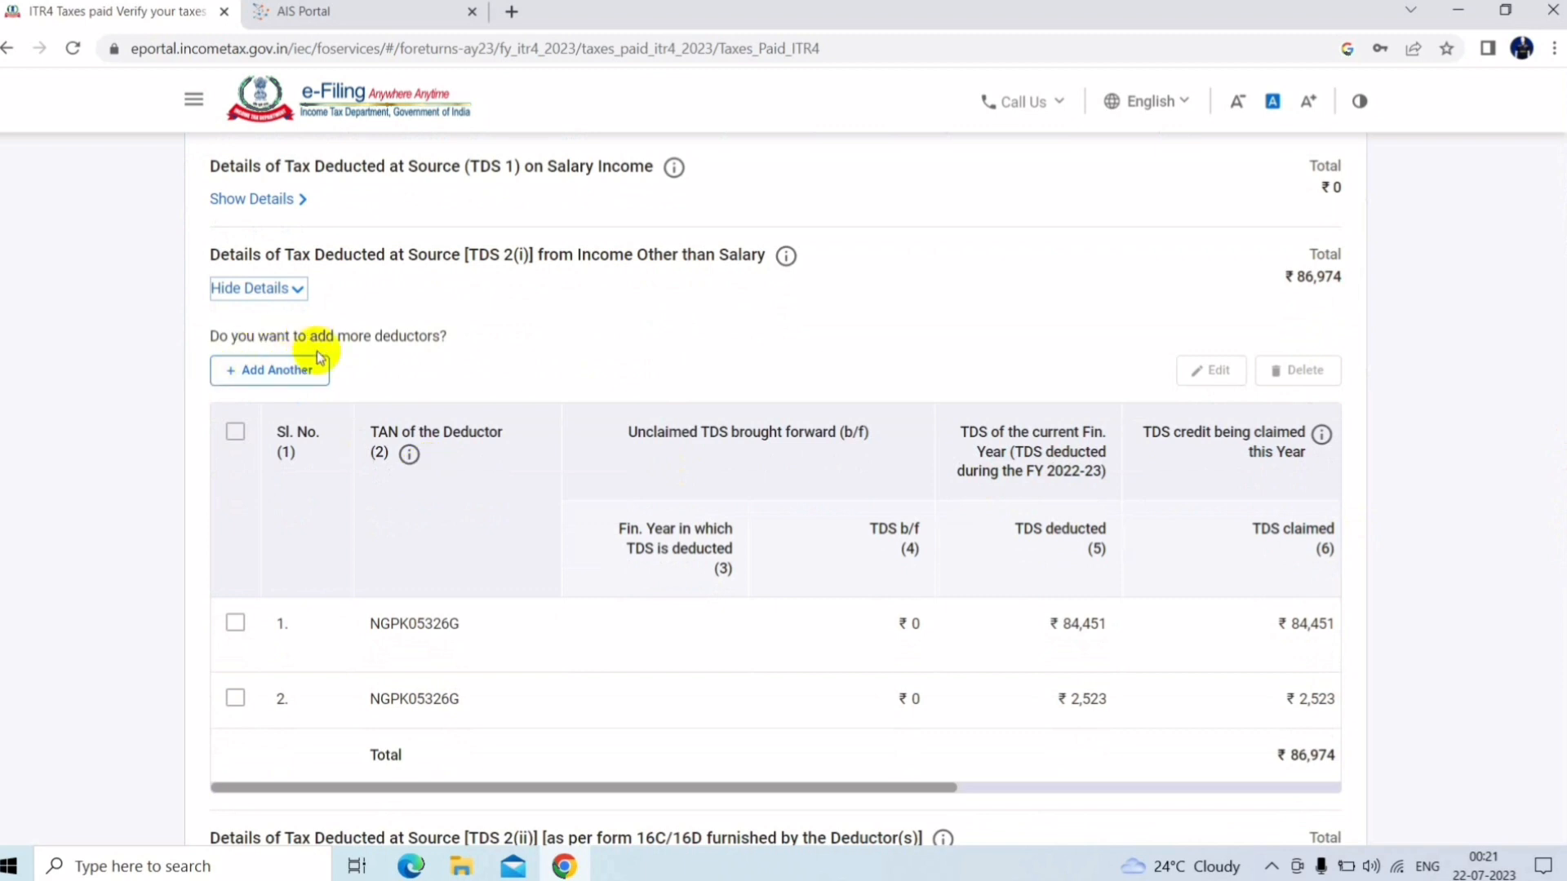
{"action": "left_click", "coordinate": [236, 623]}
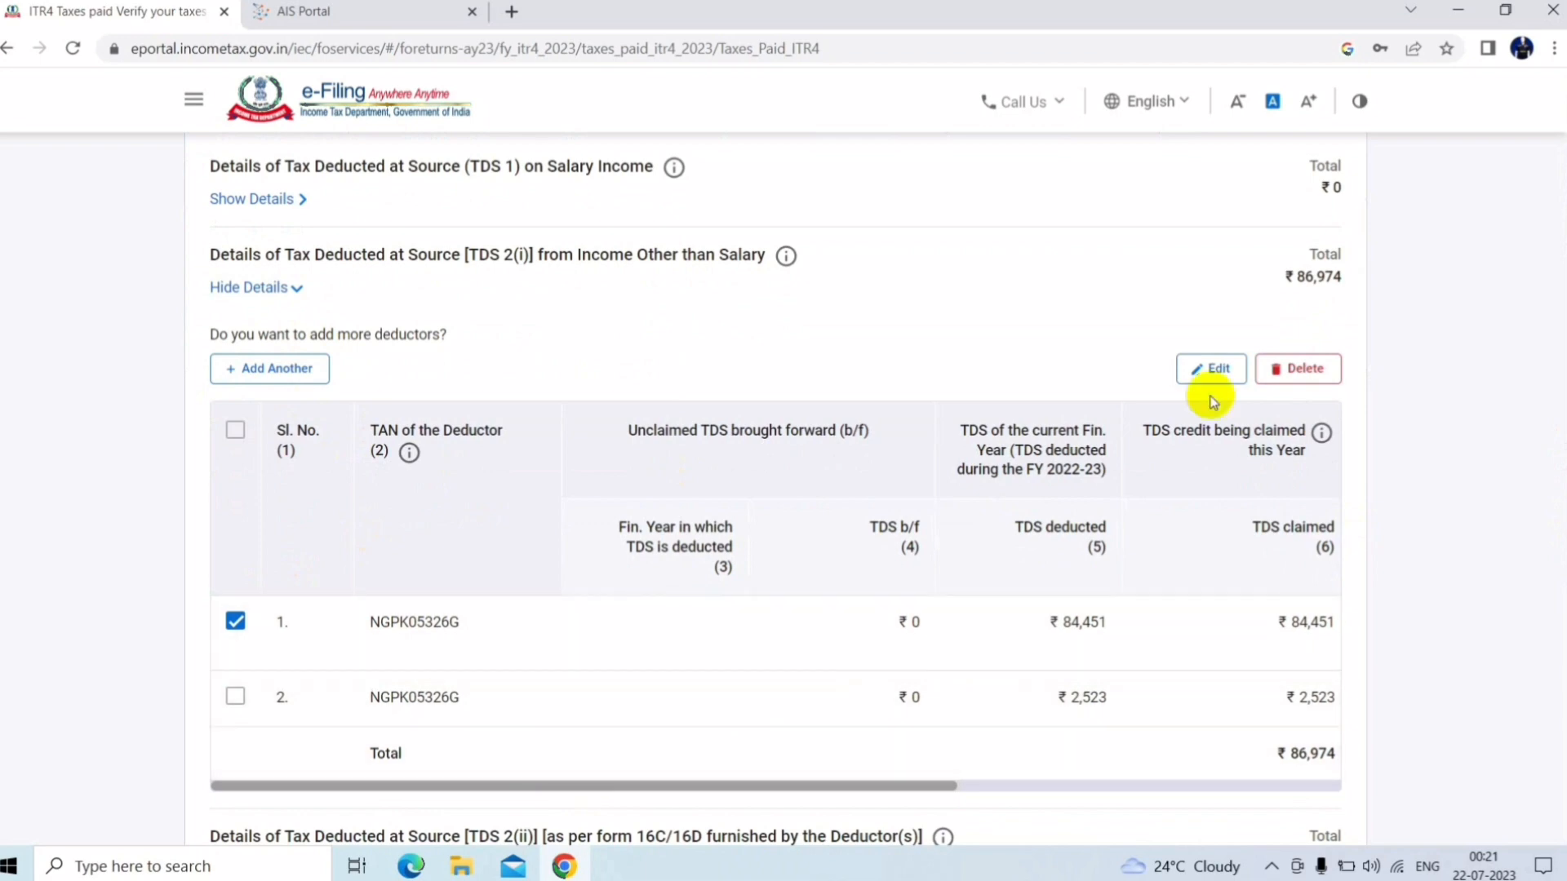
{"action": "left_click", "coordinate": [1217, 374]}
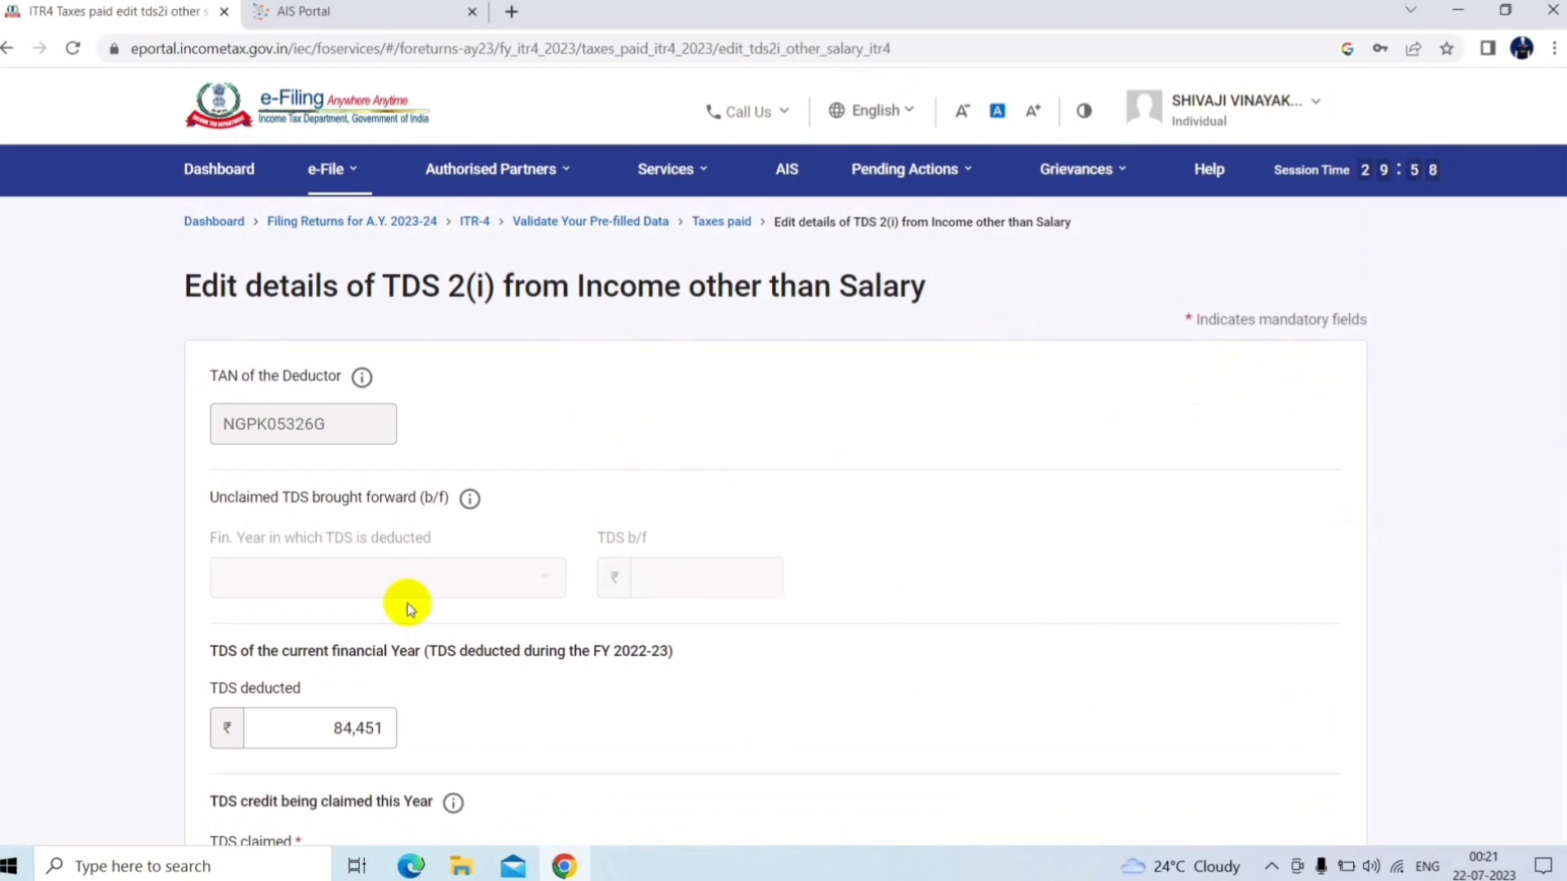
Leave the TDS entry unchanged, check Total Taxes Paid ₹86,974, and return to the summary
{"action": "scroll", "coordinate": [1560, 551], "scroll_direction": "down", "scroll_amount": 3}
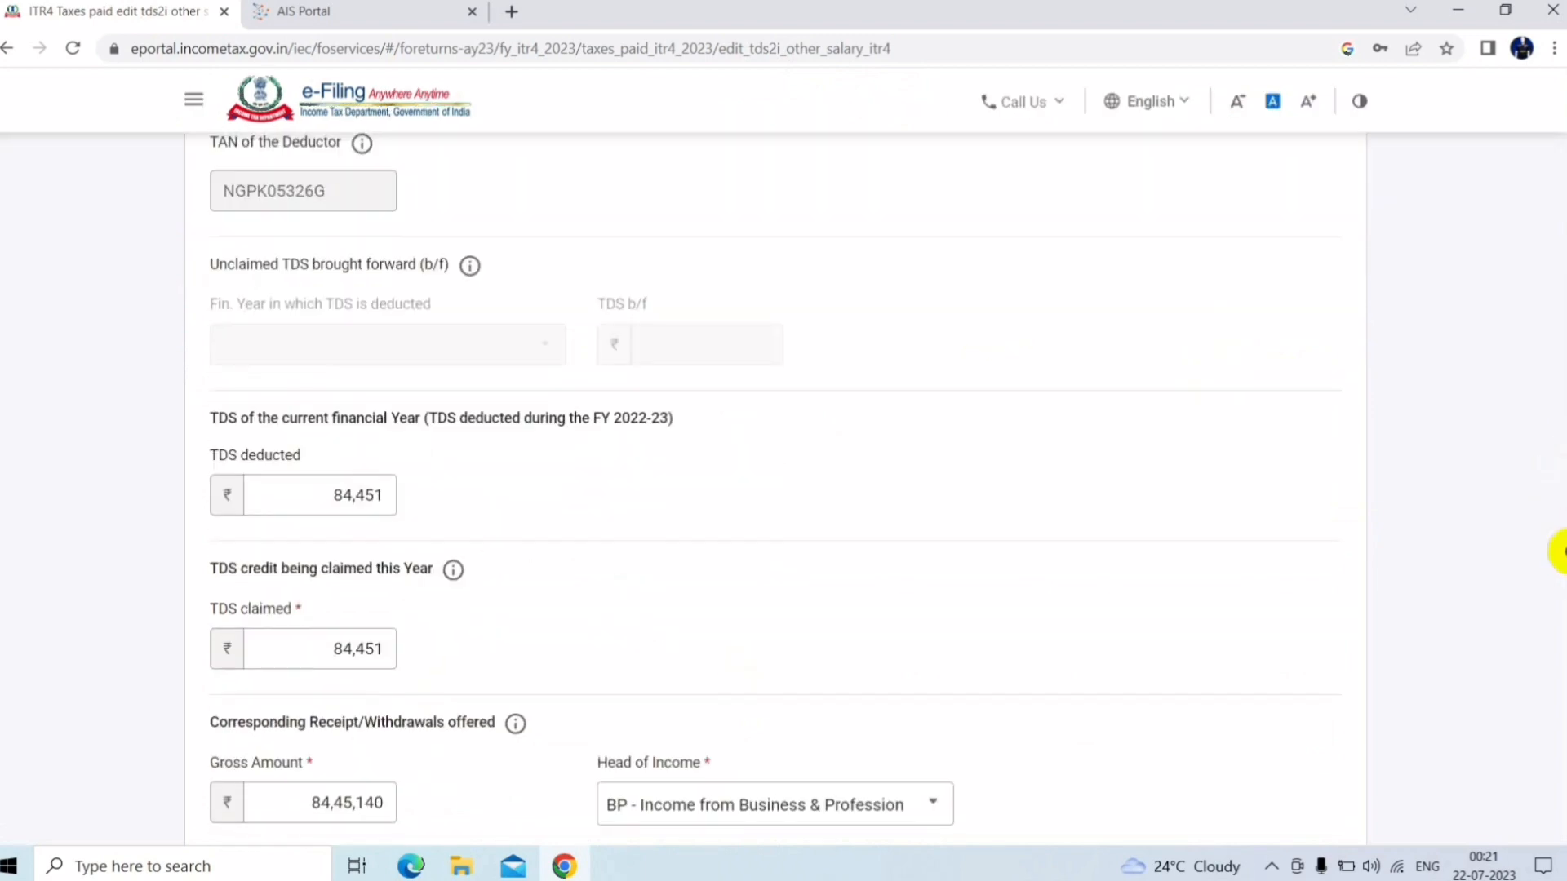
{"action": "scroll", "coordinate": [1560, 552], "scroll_direction": "down", "scroll_amount": 2}
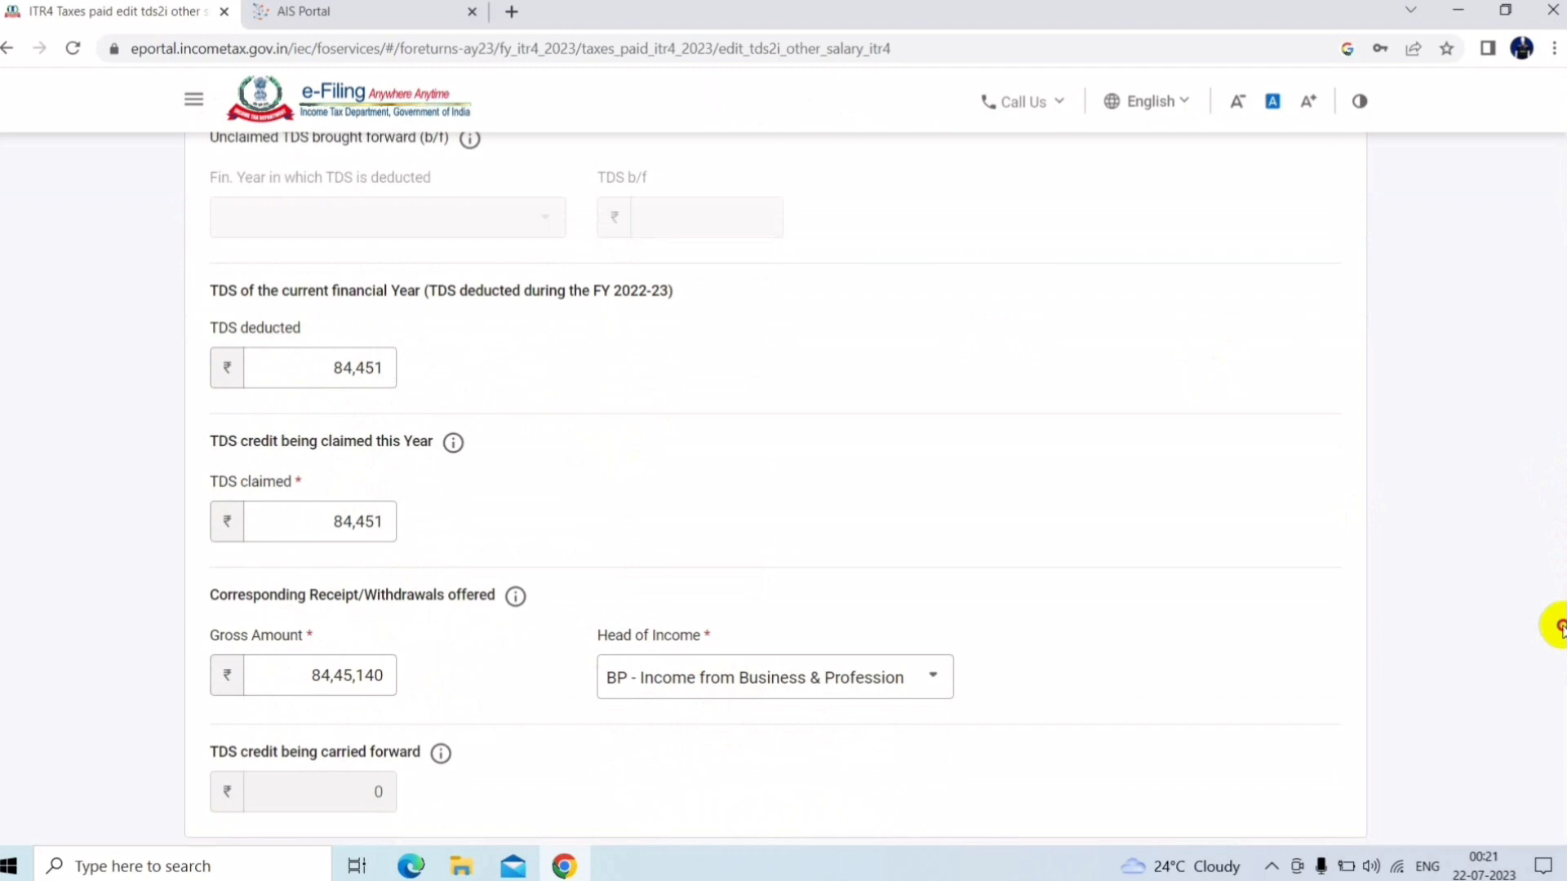
{"action": "scroll", "coordinate": [1555, 637], "scroll_direction": "down", "scroll_amount": 1}
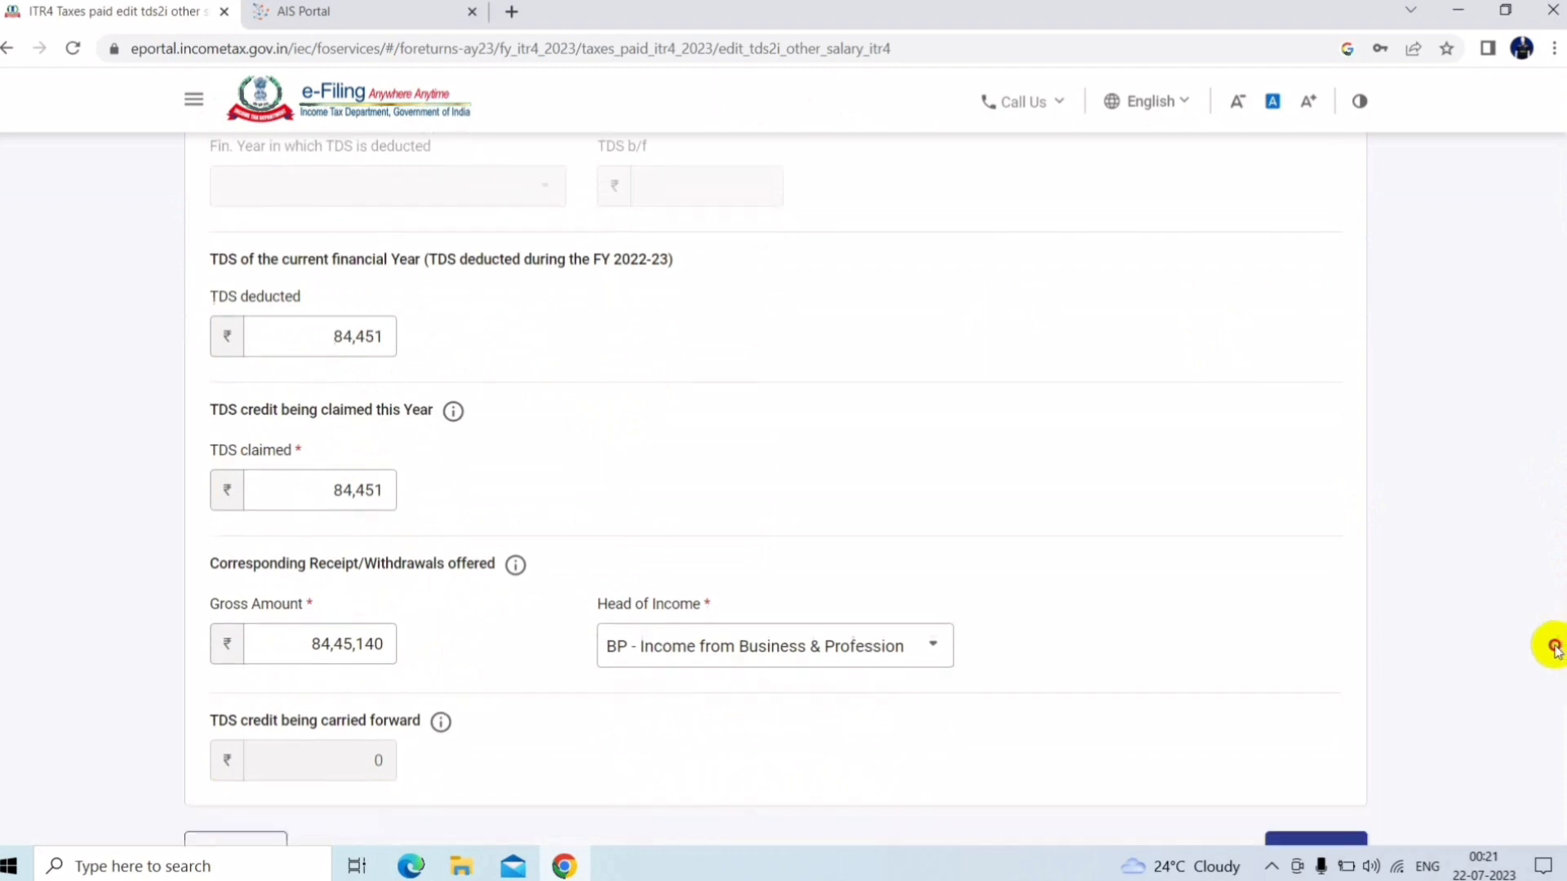
{"action": "scroll", "coordinate": [1543, 677], "scroll_direction": "down", "scroll_amount": 2}
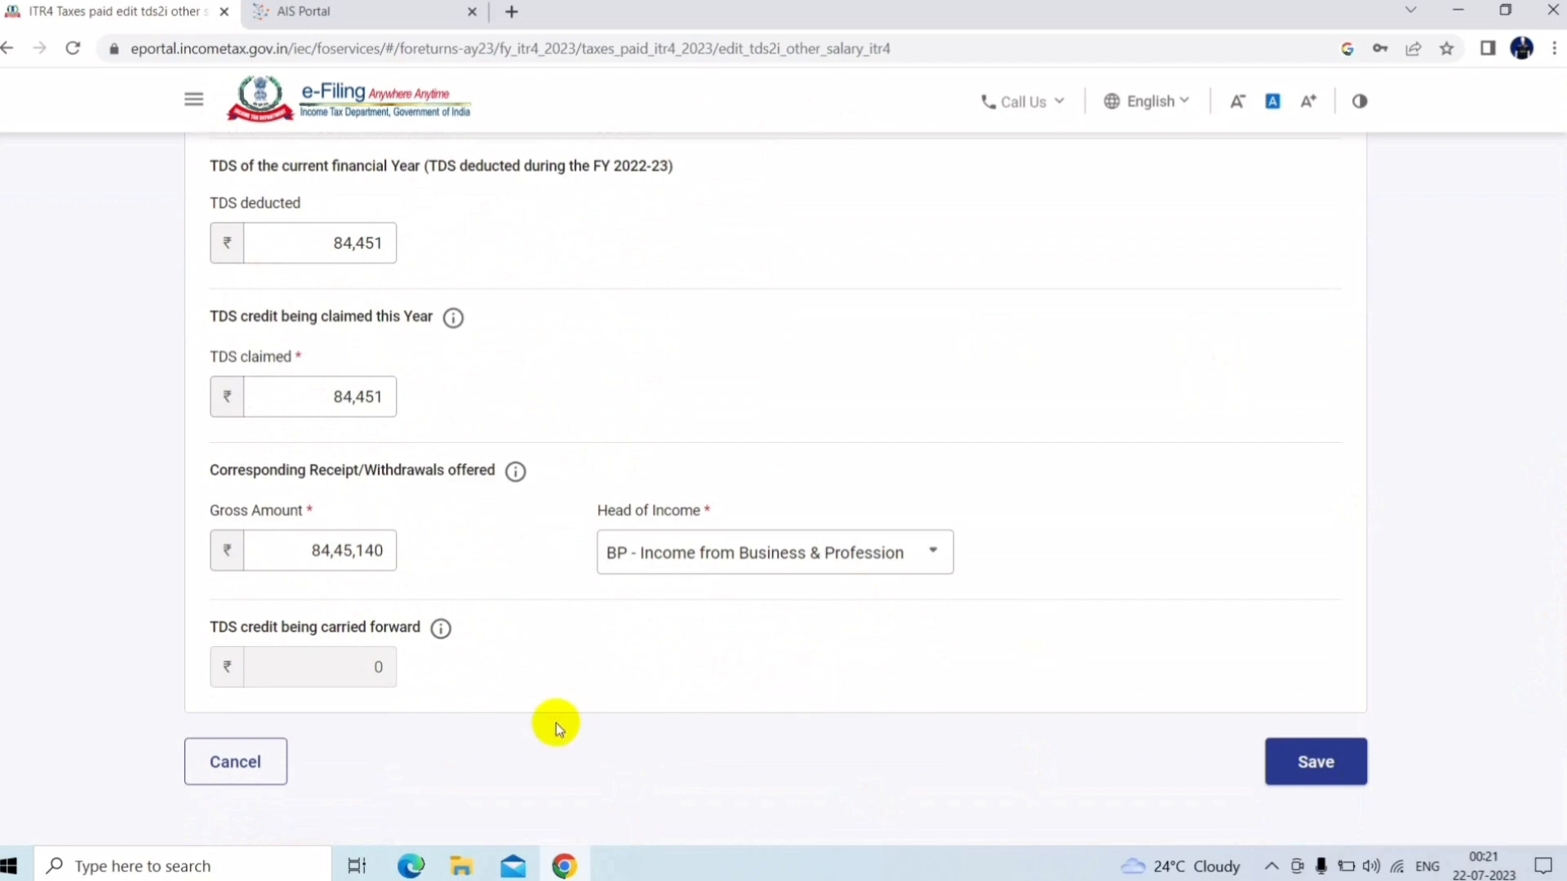
{"action": "left_click", "coordinate": [253, 780]}
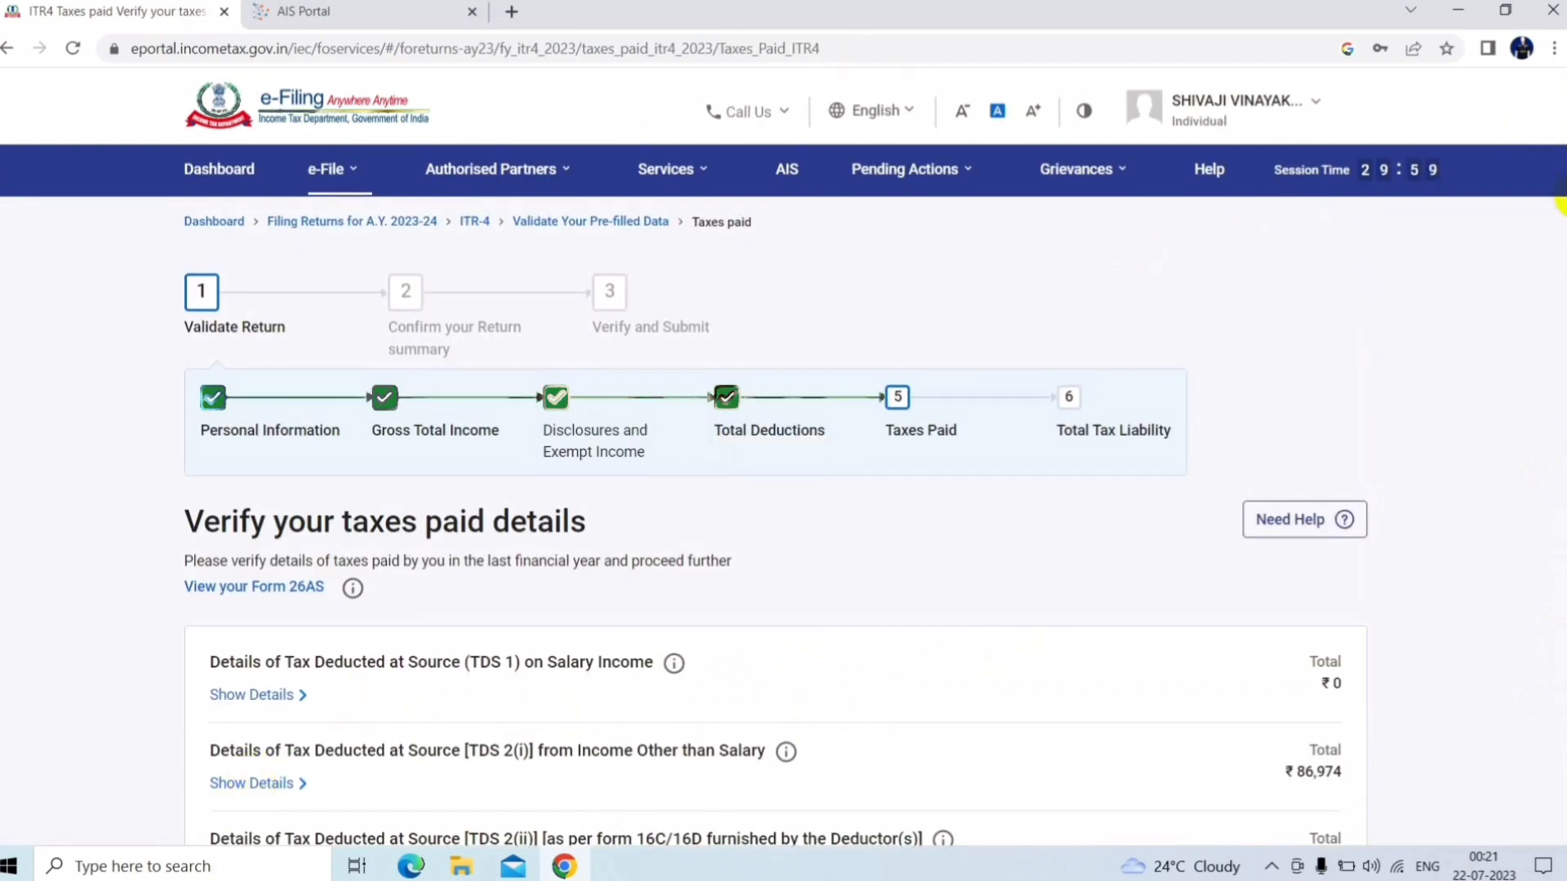
{"action": "scroll", "coordinate": [1547, 269], "scroll_direction": "down", "scroll_amount": 3}
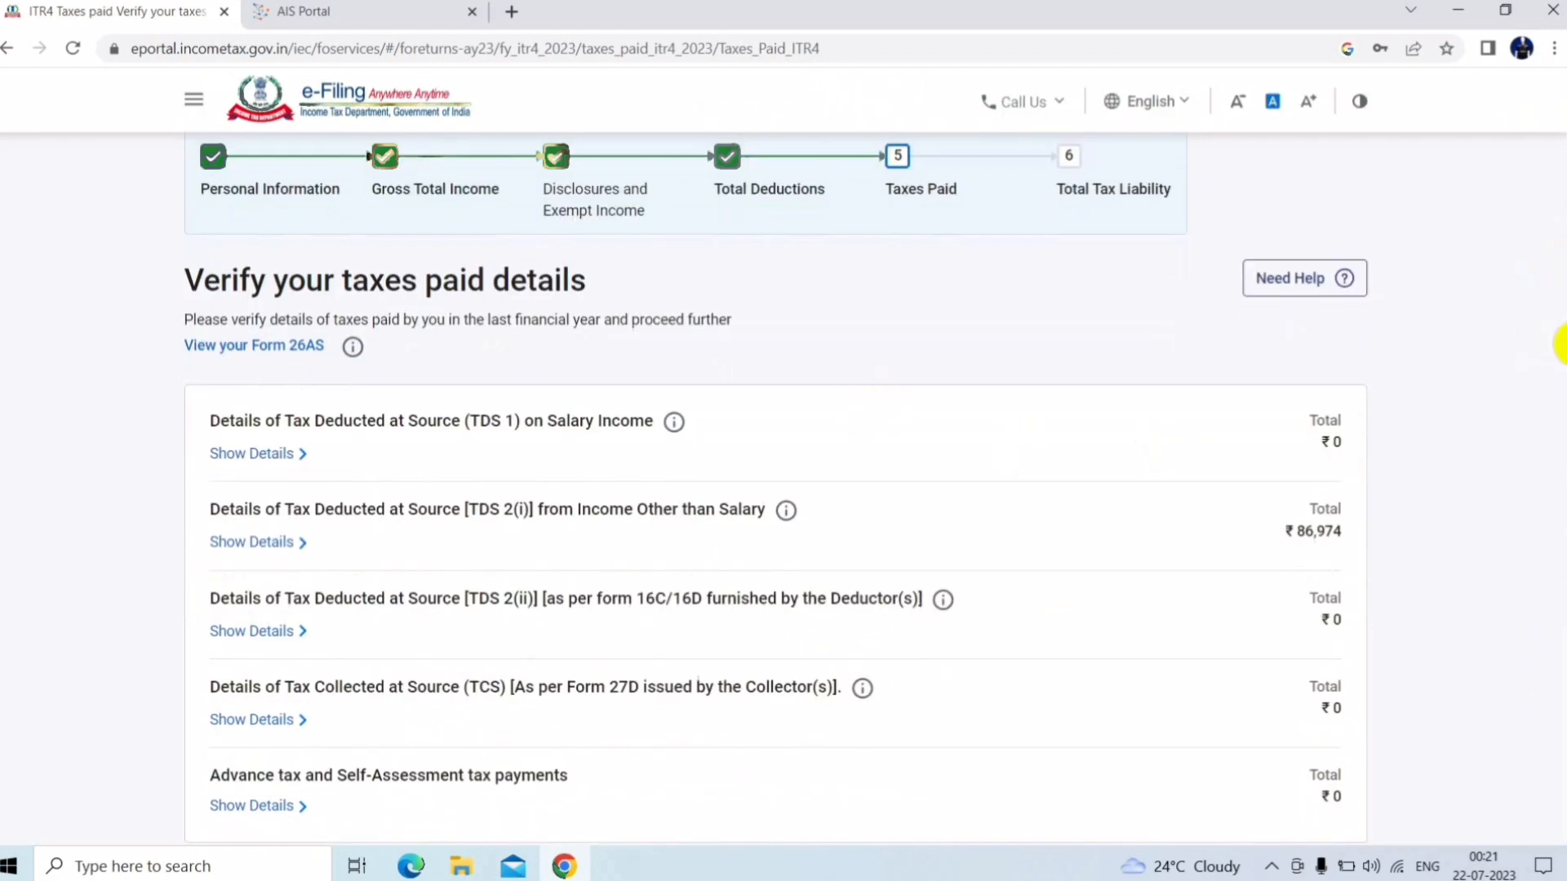
{"action": "scroll", "coordinate": [1554, 351], "scroll_direction": "down", "scroll_amount": 2}
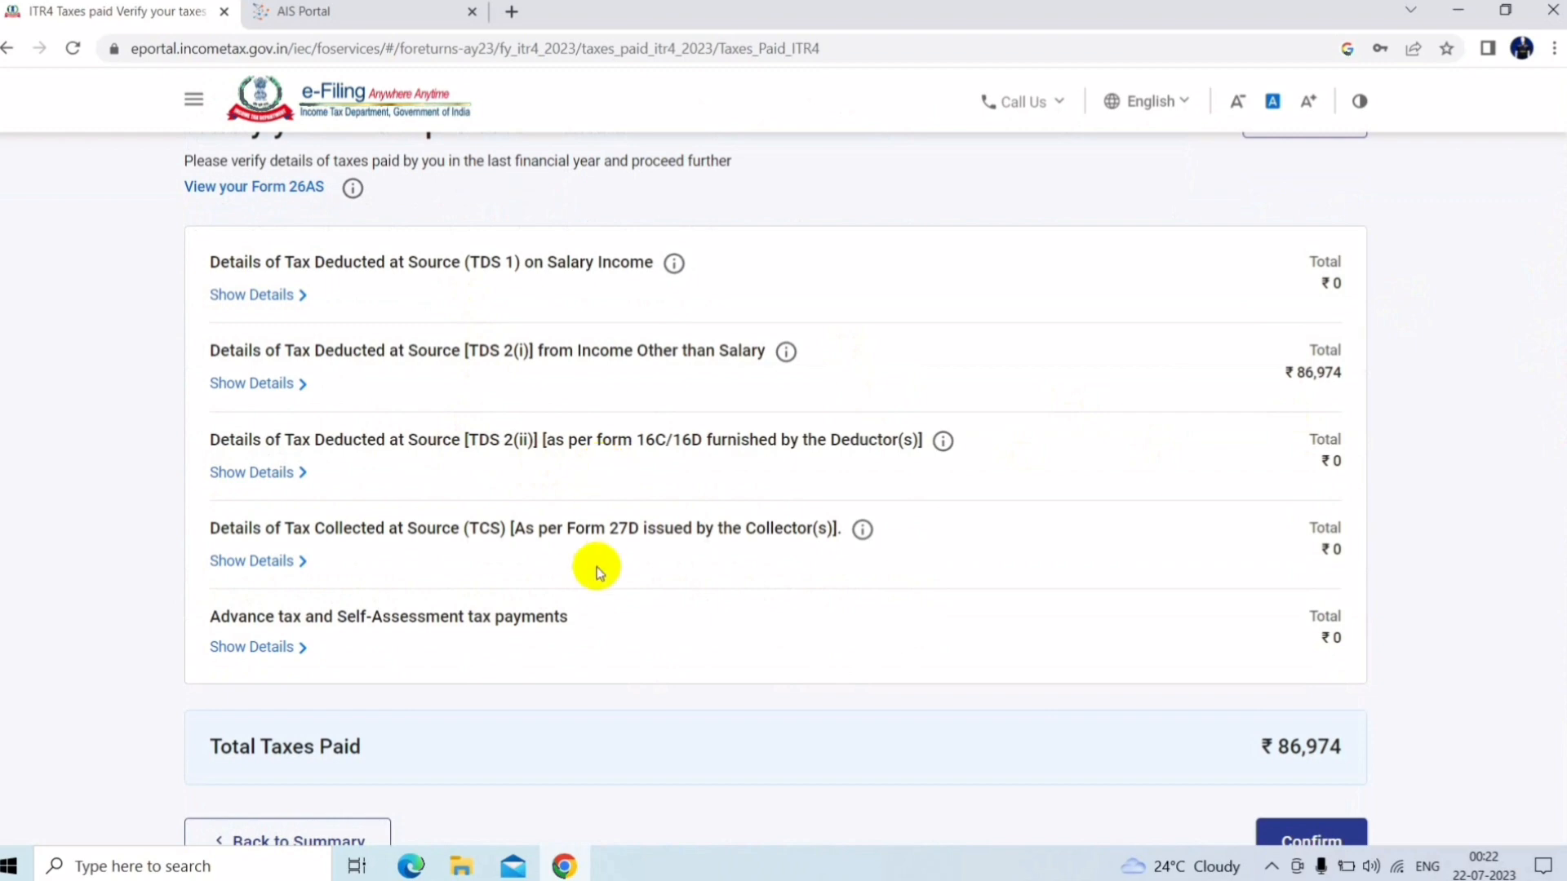
{"action": "left_click", "coordinate": [337, 828]}
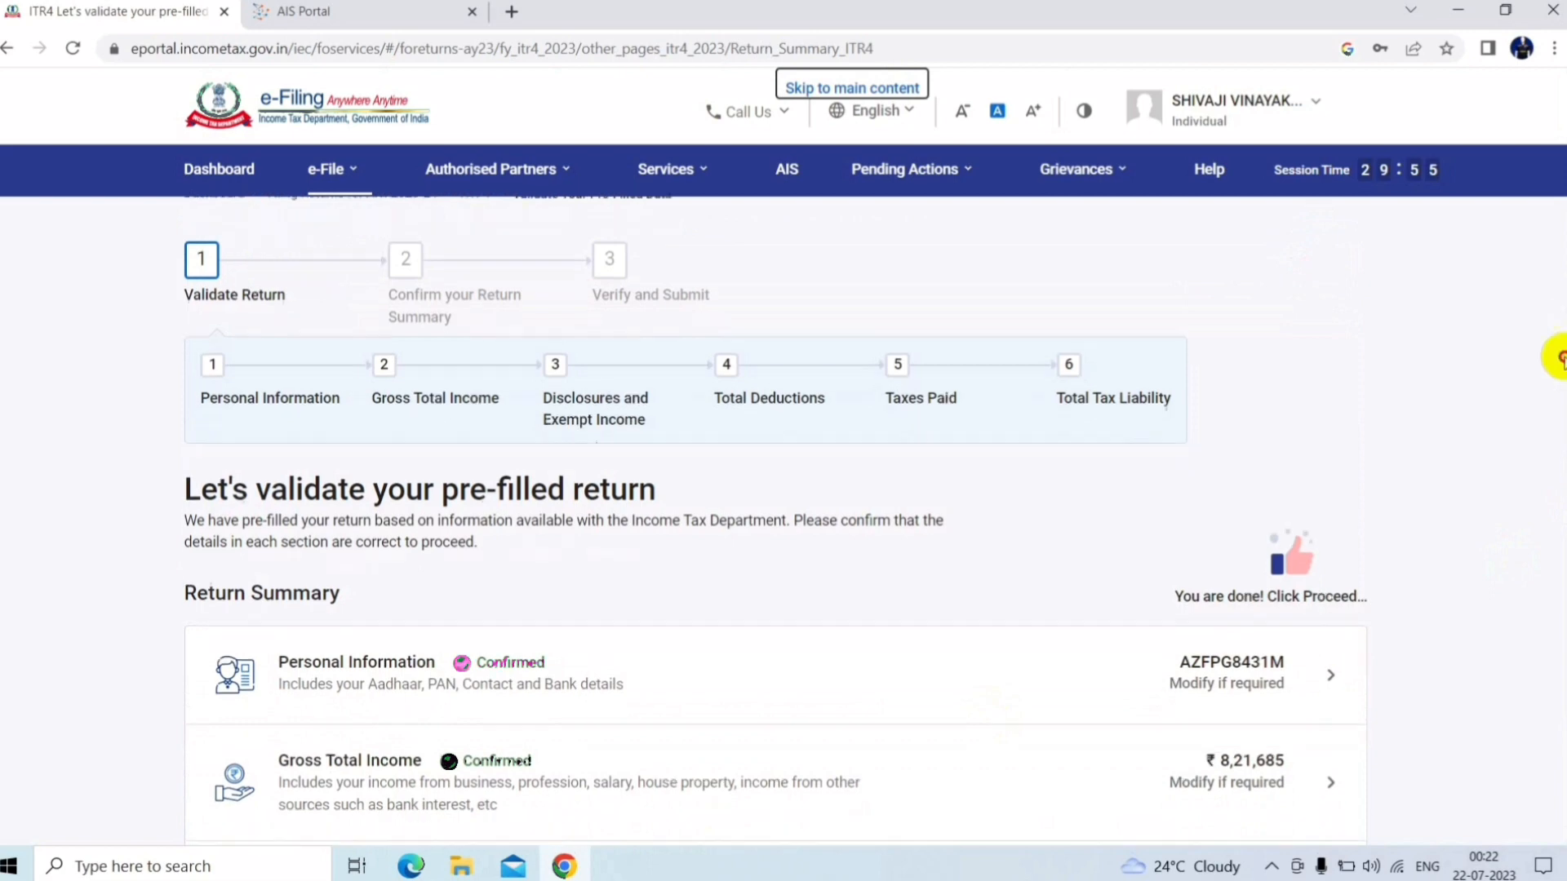
Check the ₹79,912 Total Tax, Fee and Interest, then return to the summary with all six sections confirmed
{"action": "scroll", "coordinate": [1521, 549], "scroll_direction": "down", "scroll_amount": 10}
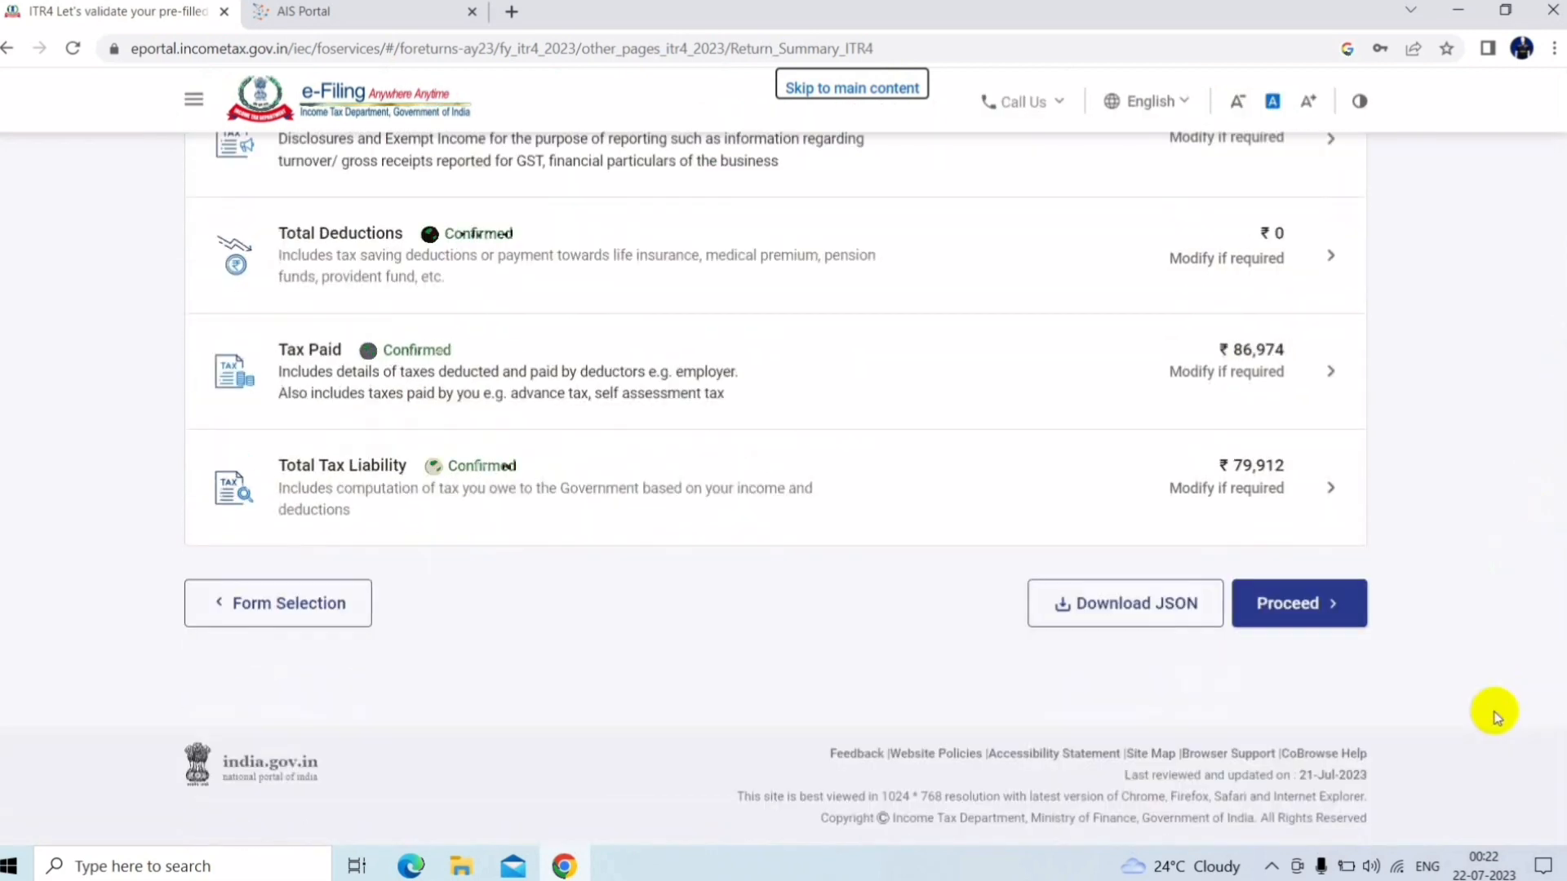
{"action": "left_click", "coordinate": [700, 473]}
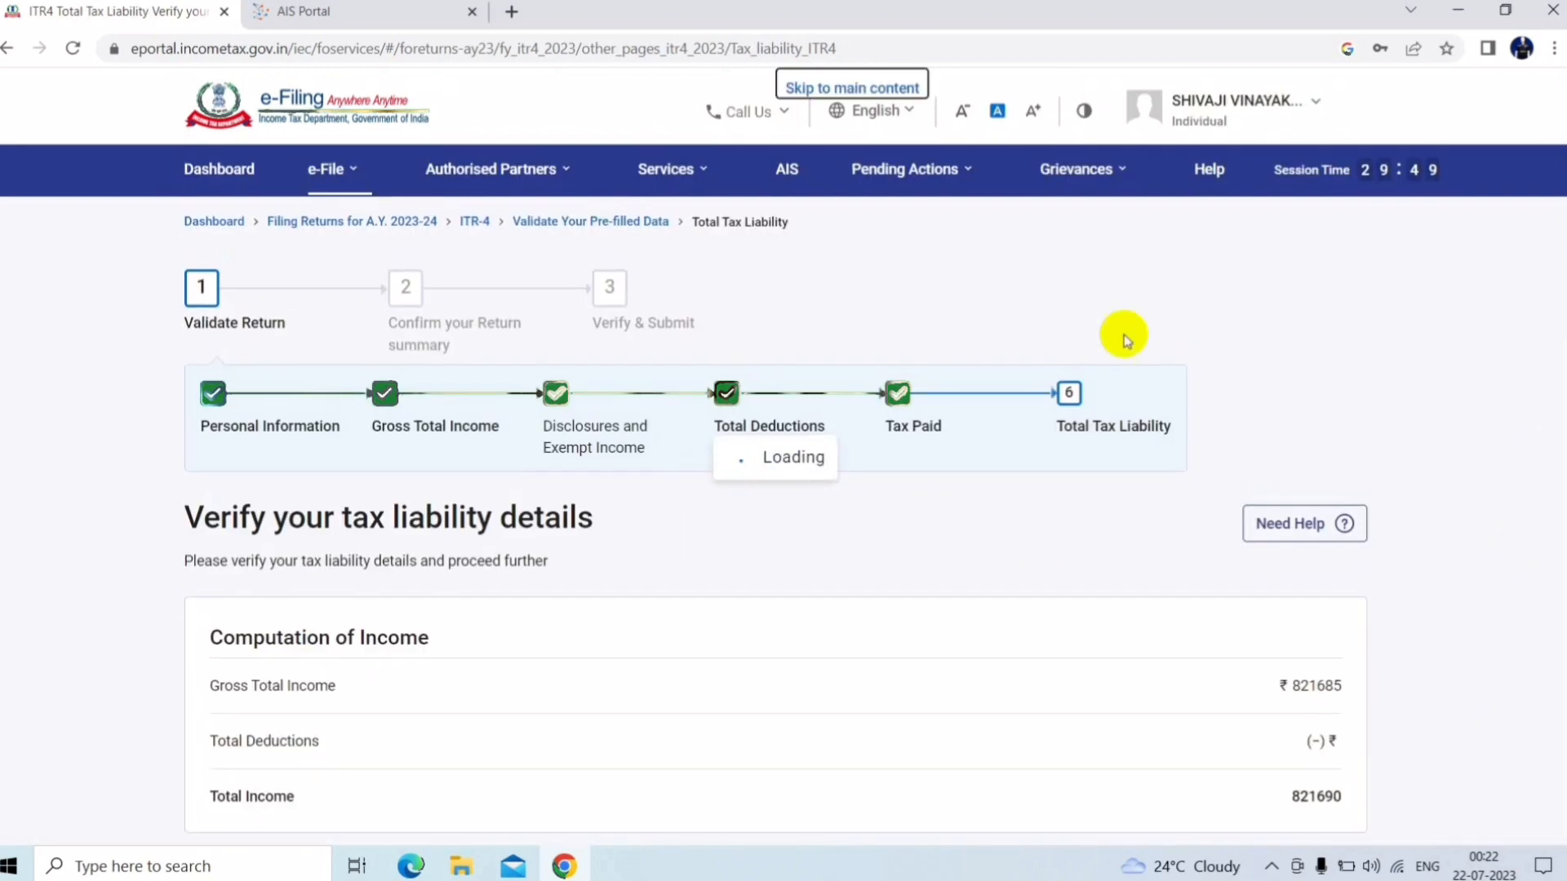
{"action": "left_click_drag", "start_coordinate": [1566, 130], "coordinate": [1468, 689]}
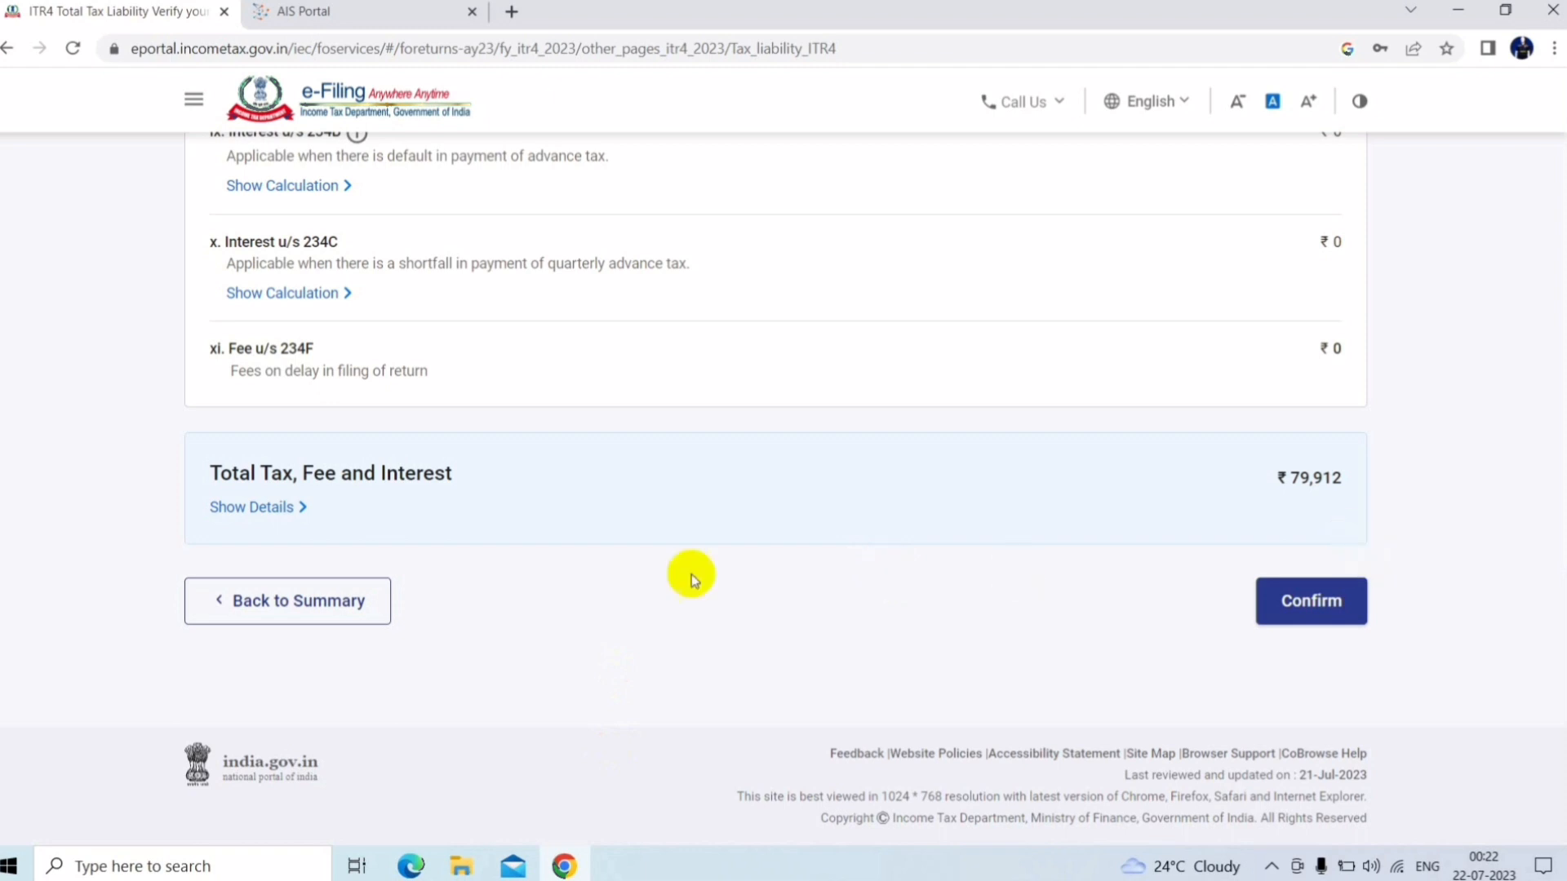
{"action": "left_click", "coordinate": [336, 592]}
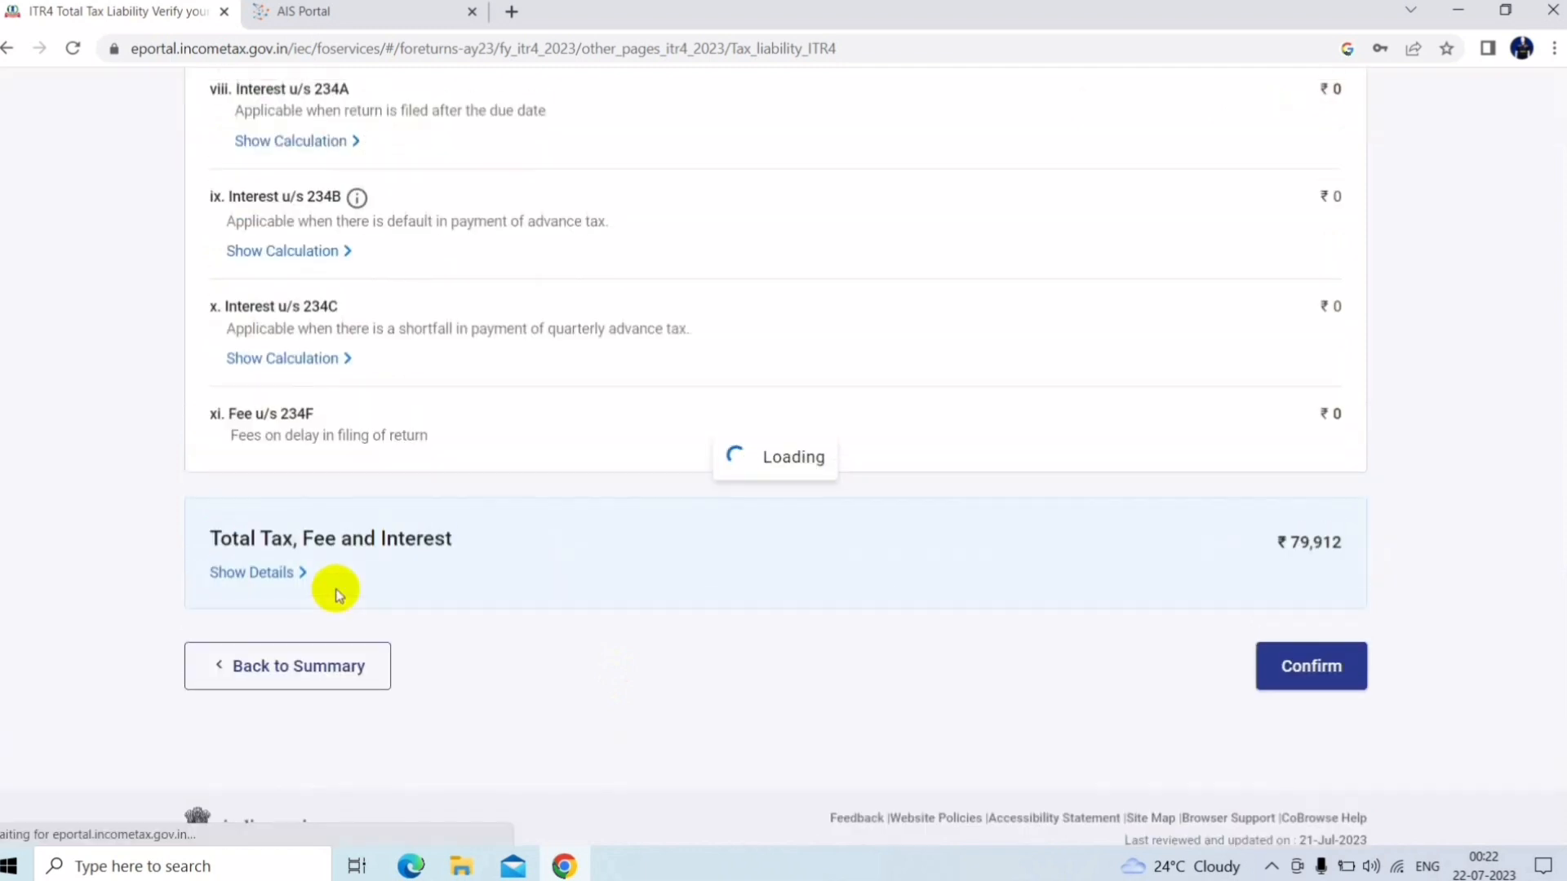
{"action": "left_click_drag", "start_coordinate": [1559, 362], "coordinate": [1343, 770]}
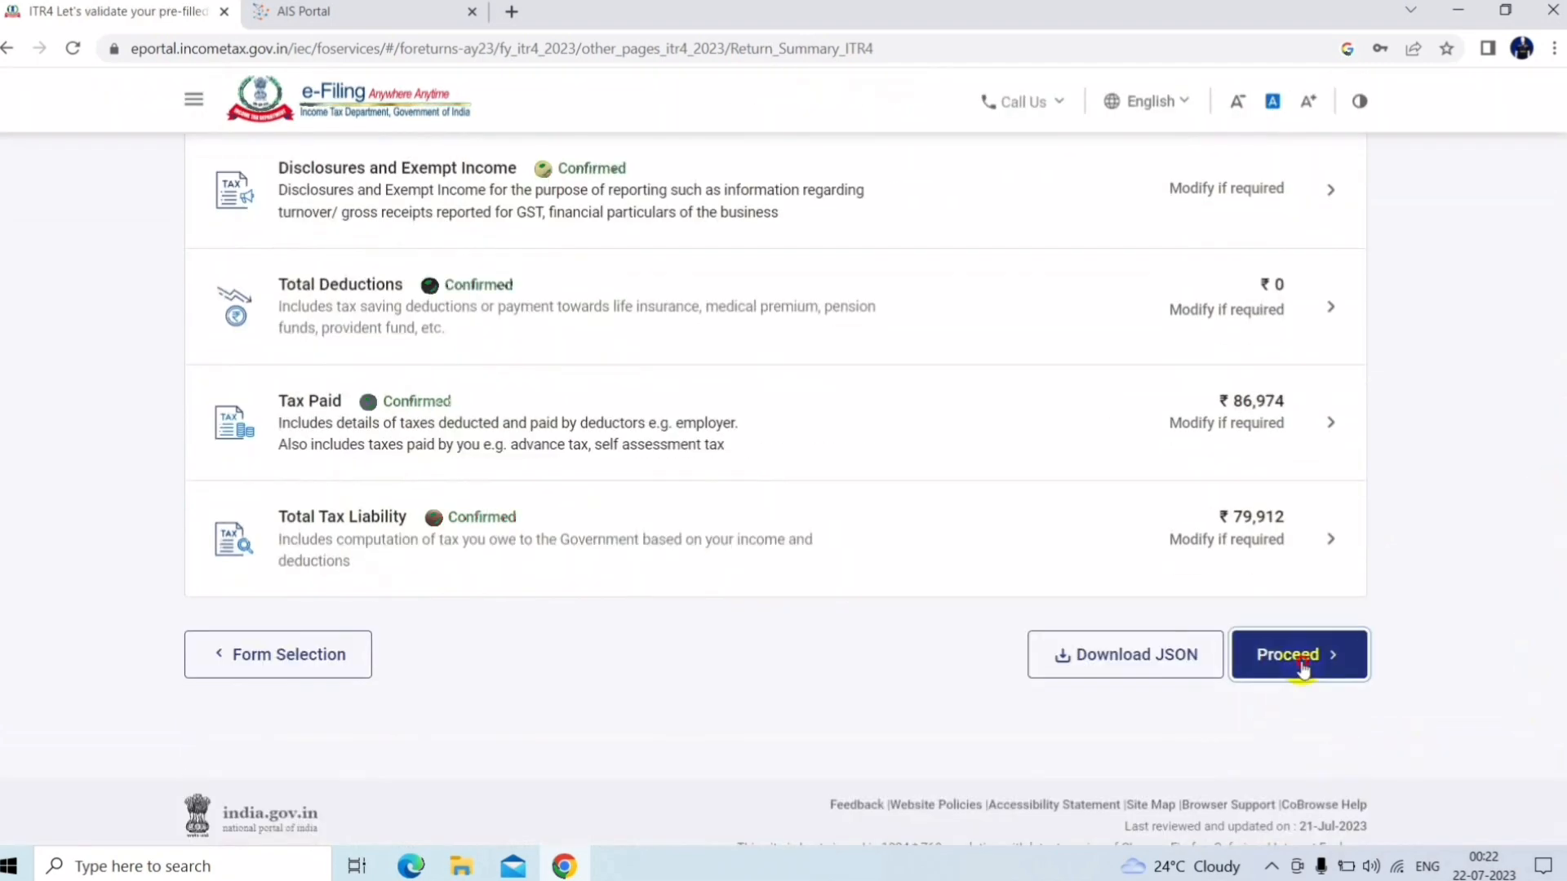
Proceed to the tax summary, check the ₹7,060 refund, and continue to Preview Return
{"action": "left_click", "coordinate": [1297, 665]}
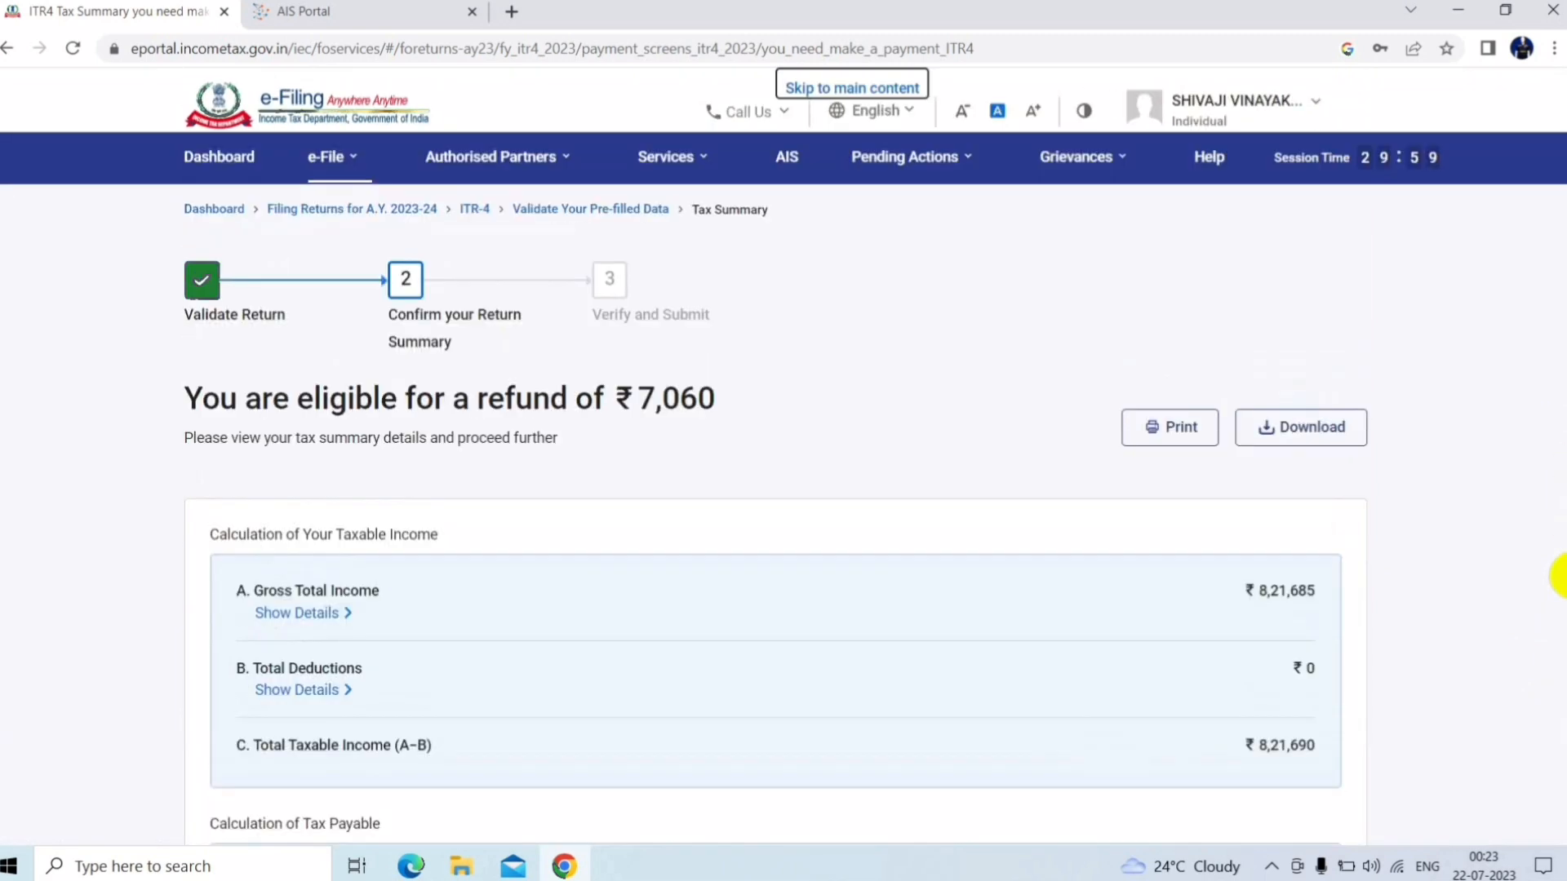
{"action": "scroll", "coordinate": [1551, 601], "scroll_direction": "down", "scroll_amount": 4}
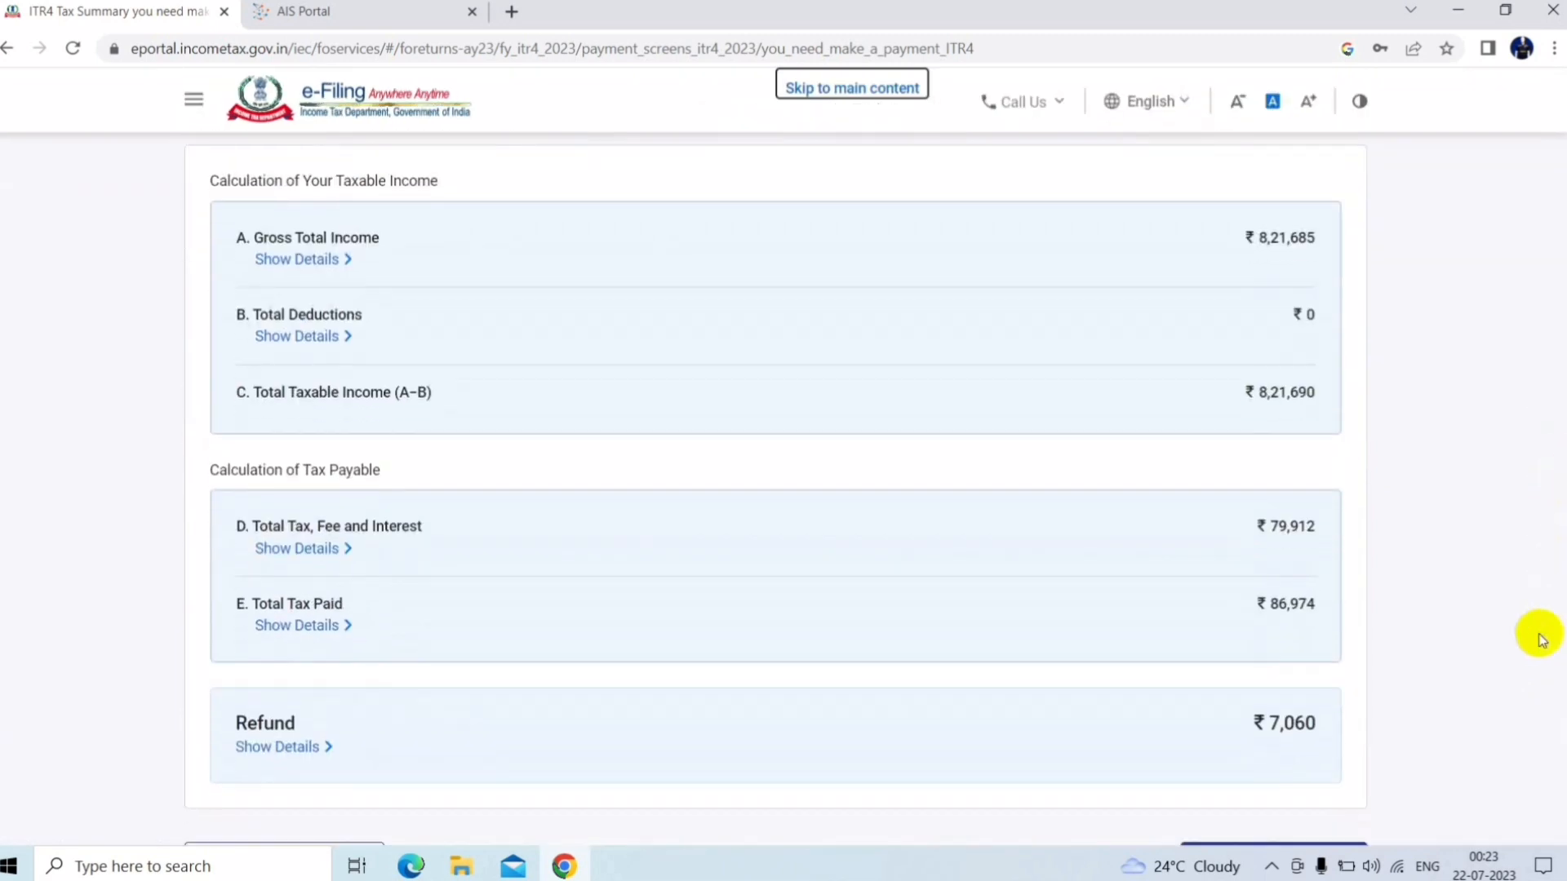
{"action": "scroll", "coordinate": [1554, 628], "scroll_direction": "down", "scroll_amount": 2}
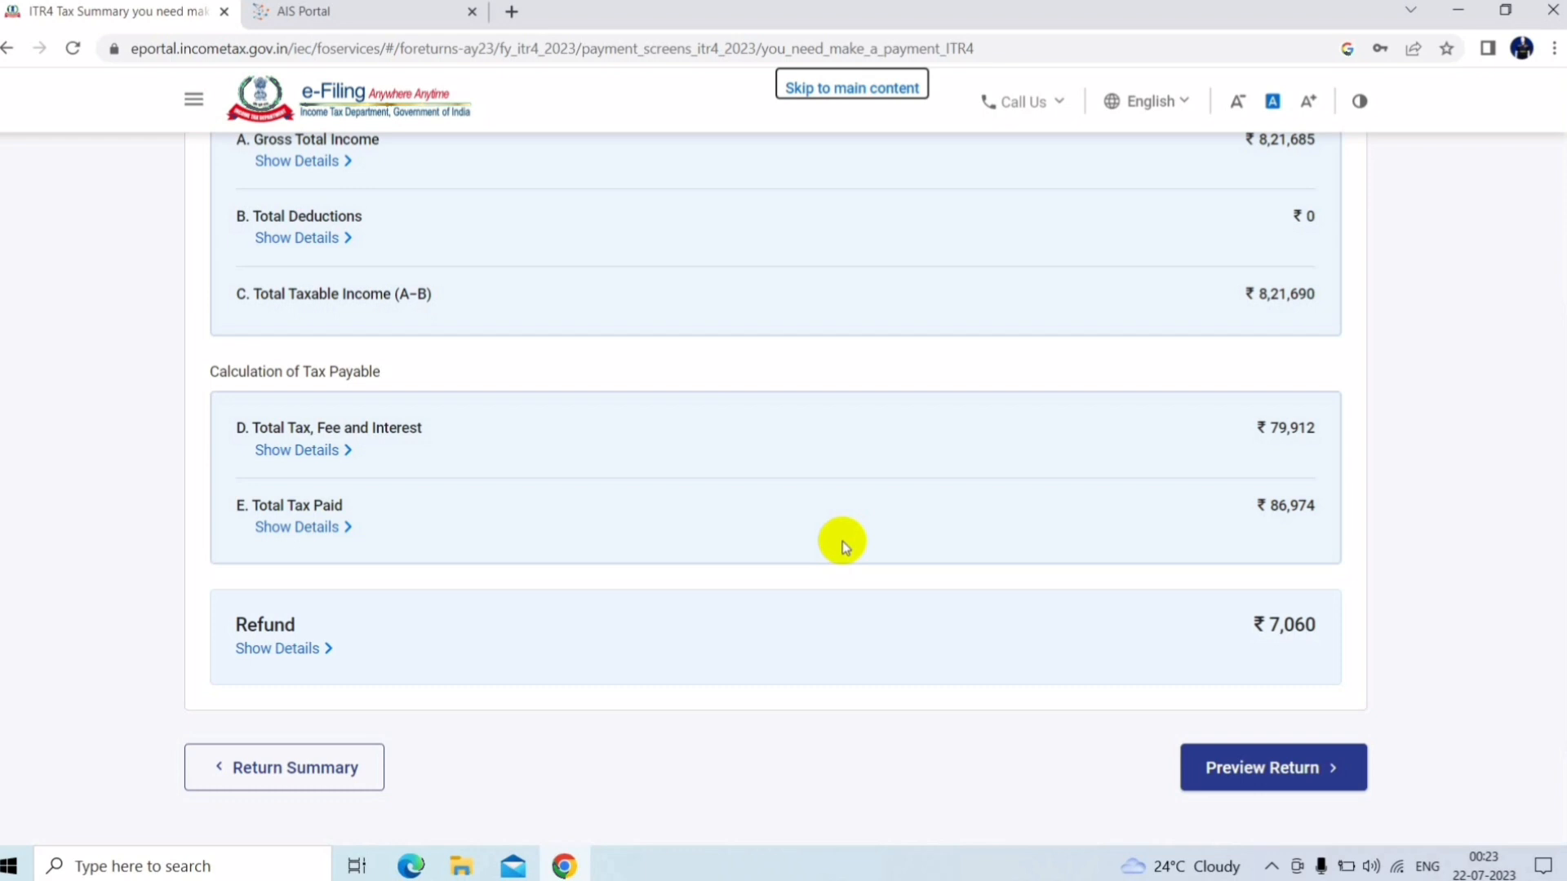
{"action": "left_click", "coordinate": [1247, 776]}
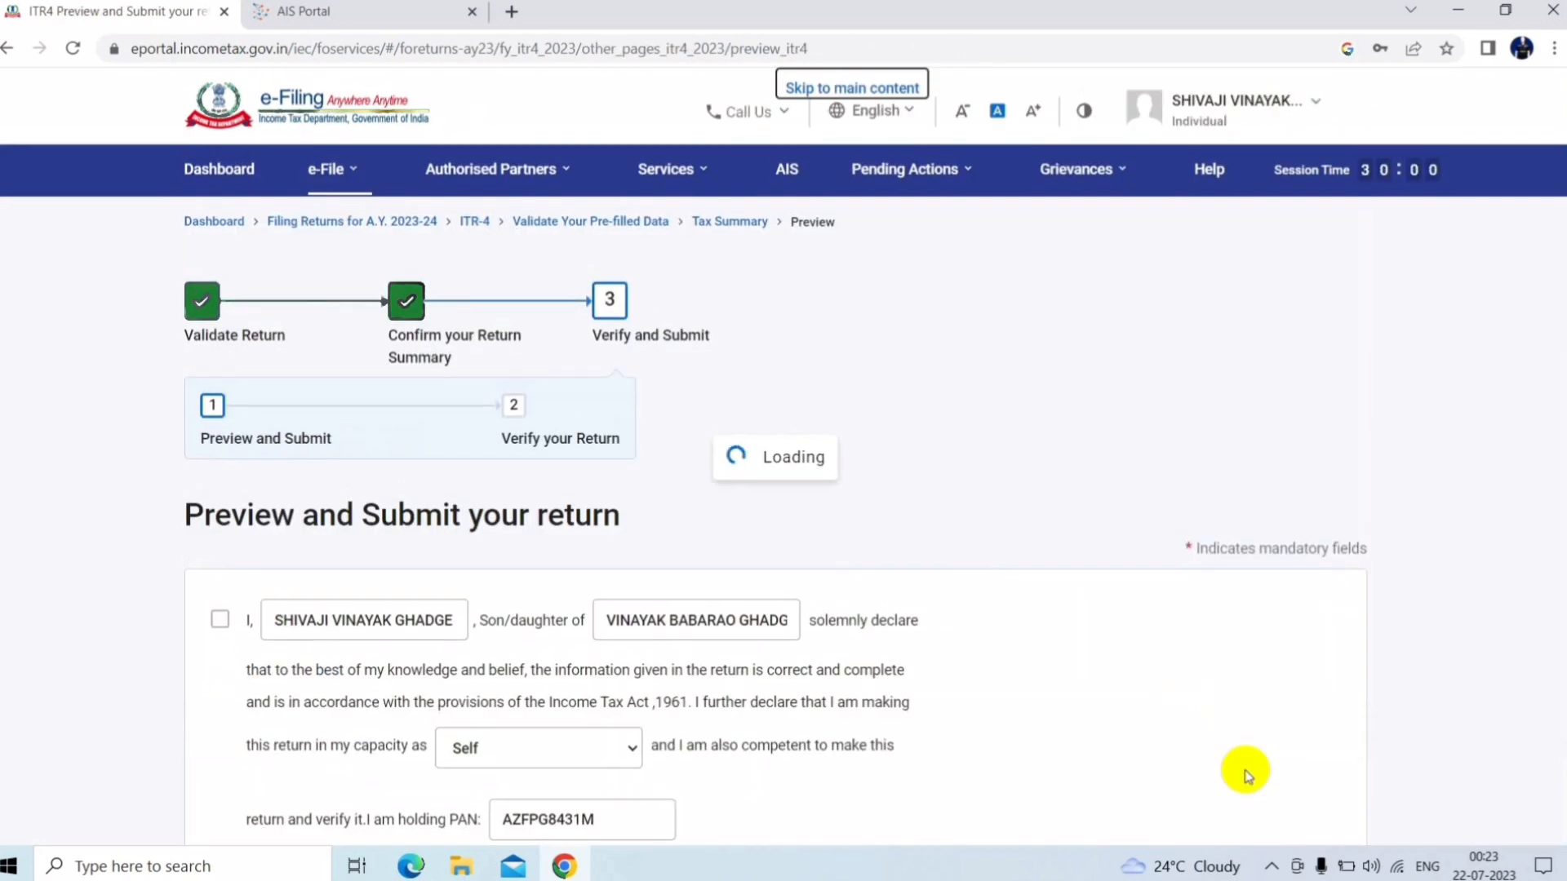
Accept the self-declaration and open the ITR-4 Sugam preview for AY 2023-24
{"action": "left_click", "coordinate": [221, 618]}
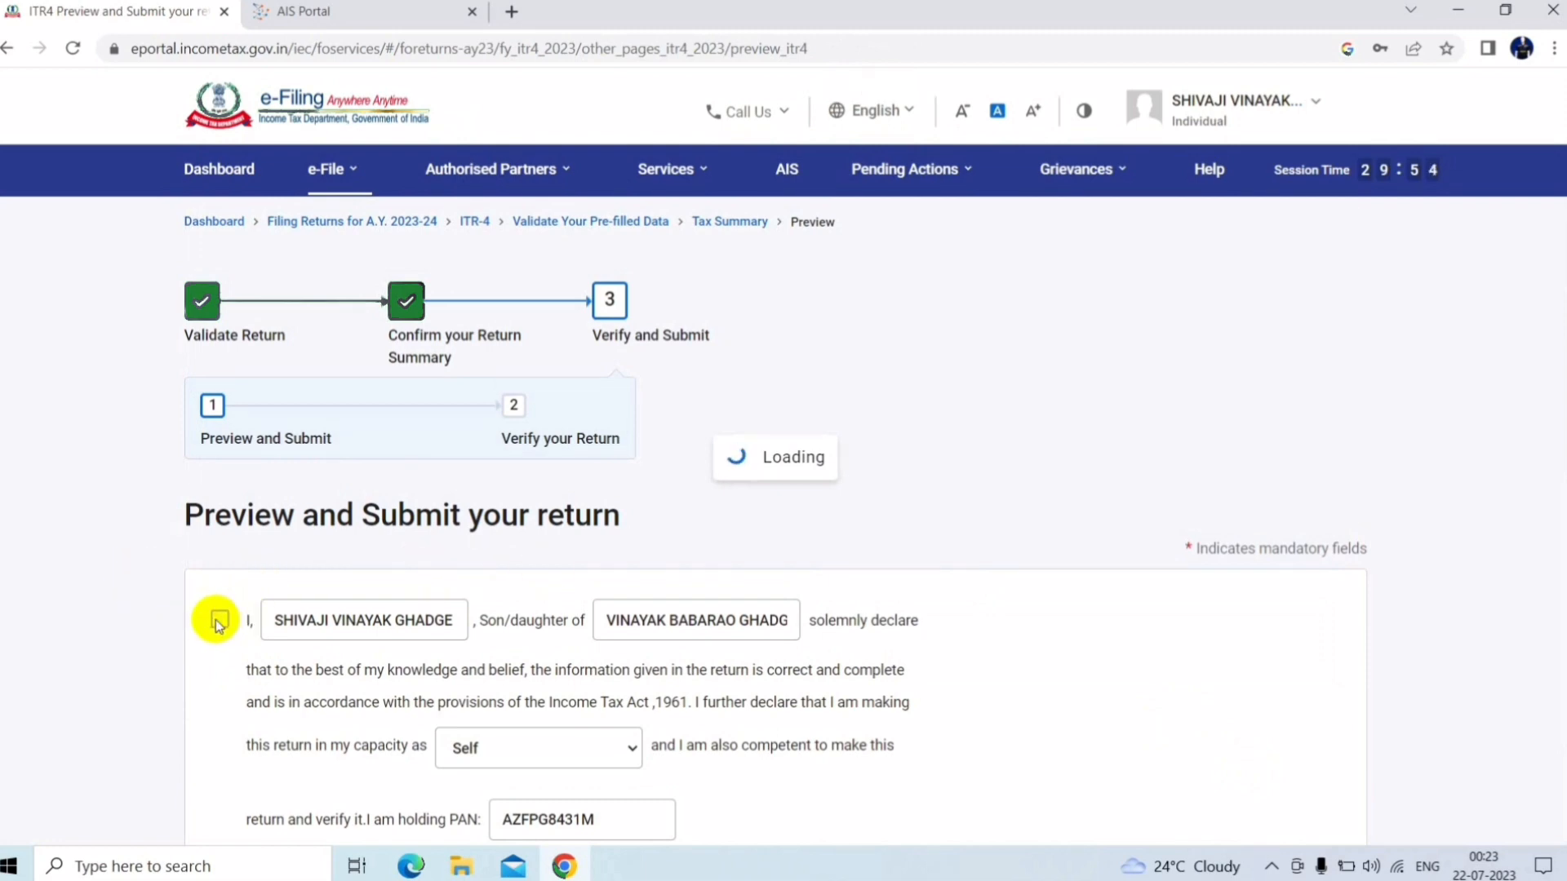
{"action": "left_click", "coordinate": [217, 622]}
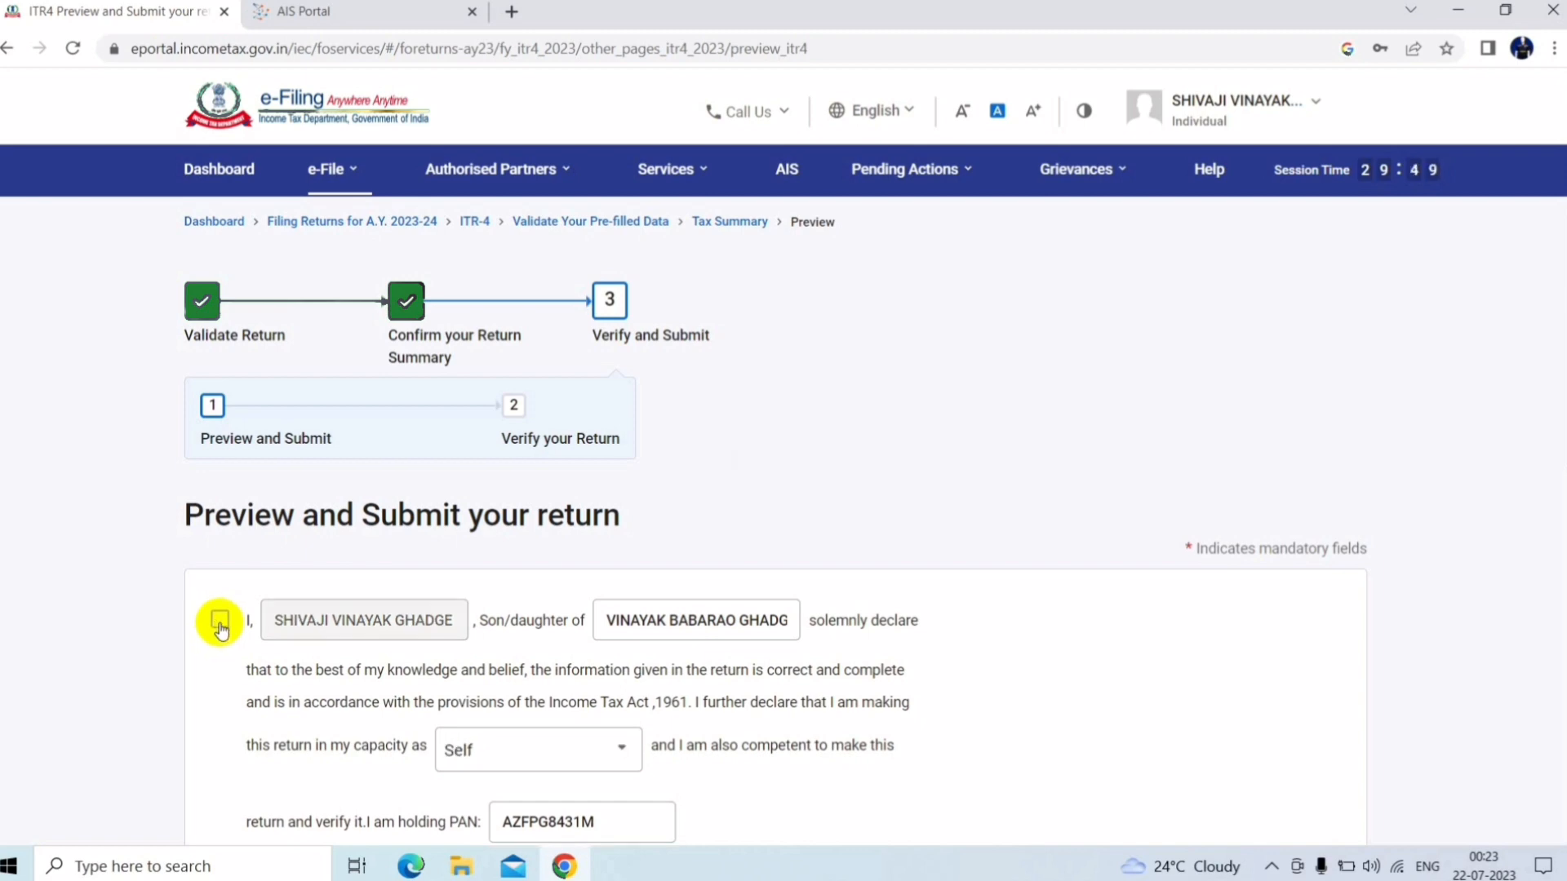
{"action": "left_click", "coordinate": [220, 624]}
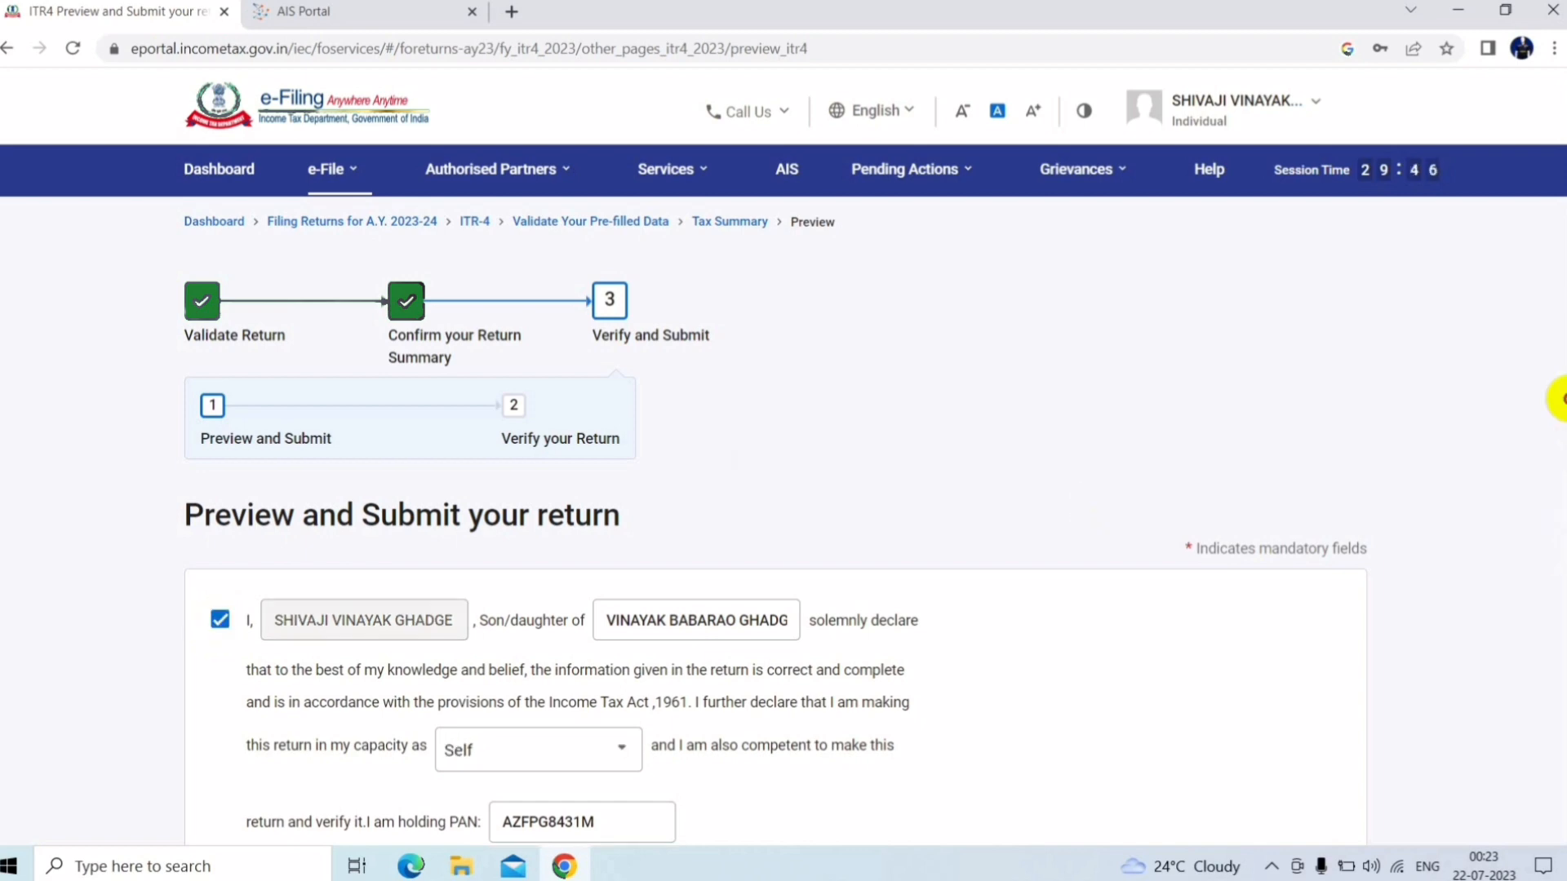
{"action": "scroll", "coordinate": [1523, 554], "scroll_direction": "down", "scroll_amount": 4}
{"action": "scroll", "coordinate": [1522, 553], "scroll_direction": "down", "scroll_amount": 3}
{"action": "scroll", "coordinate": [1502, 673], "scroll_direction": "down", "scroll_amount": 1}
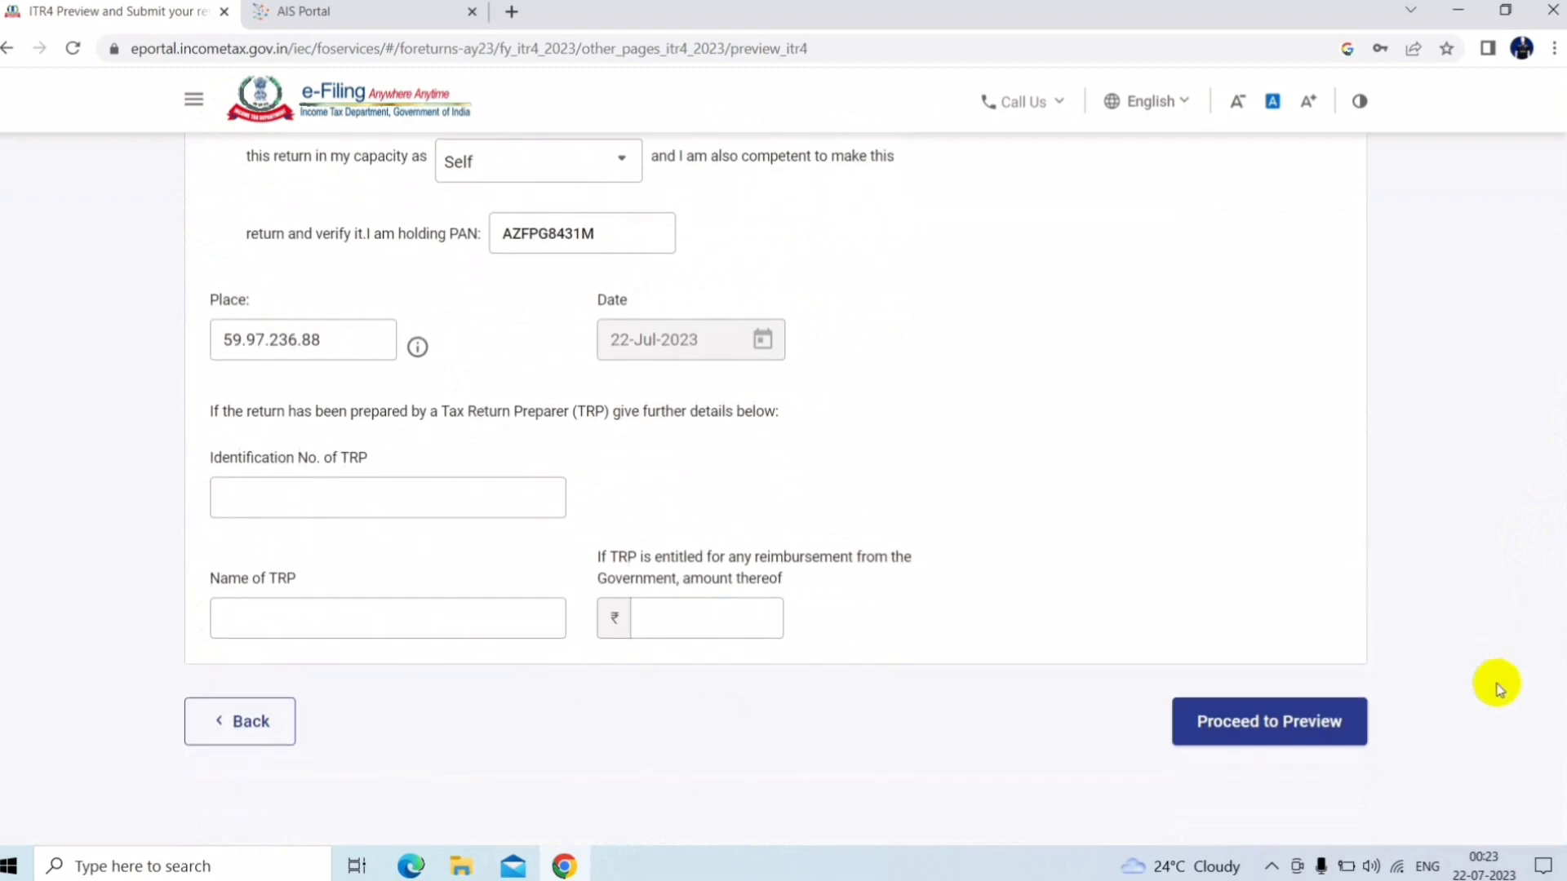
{"action": "left_click", "coordinate": [1231, 724]}
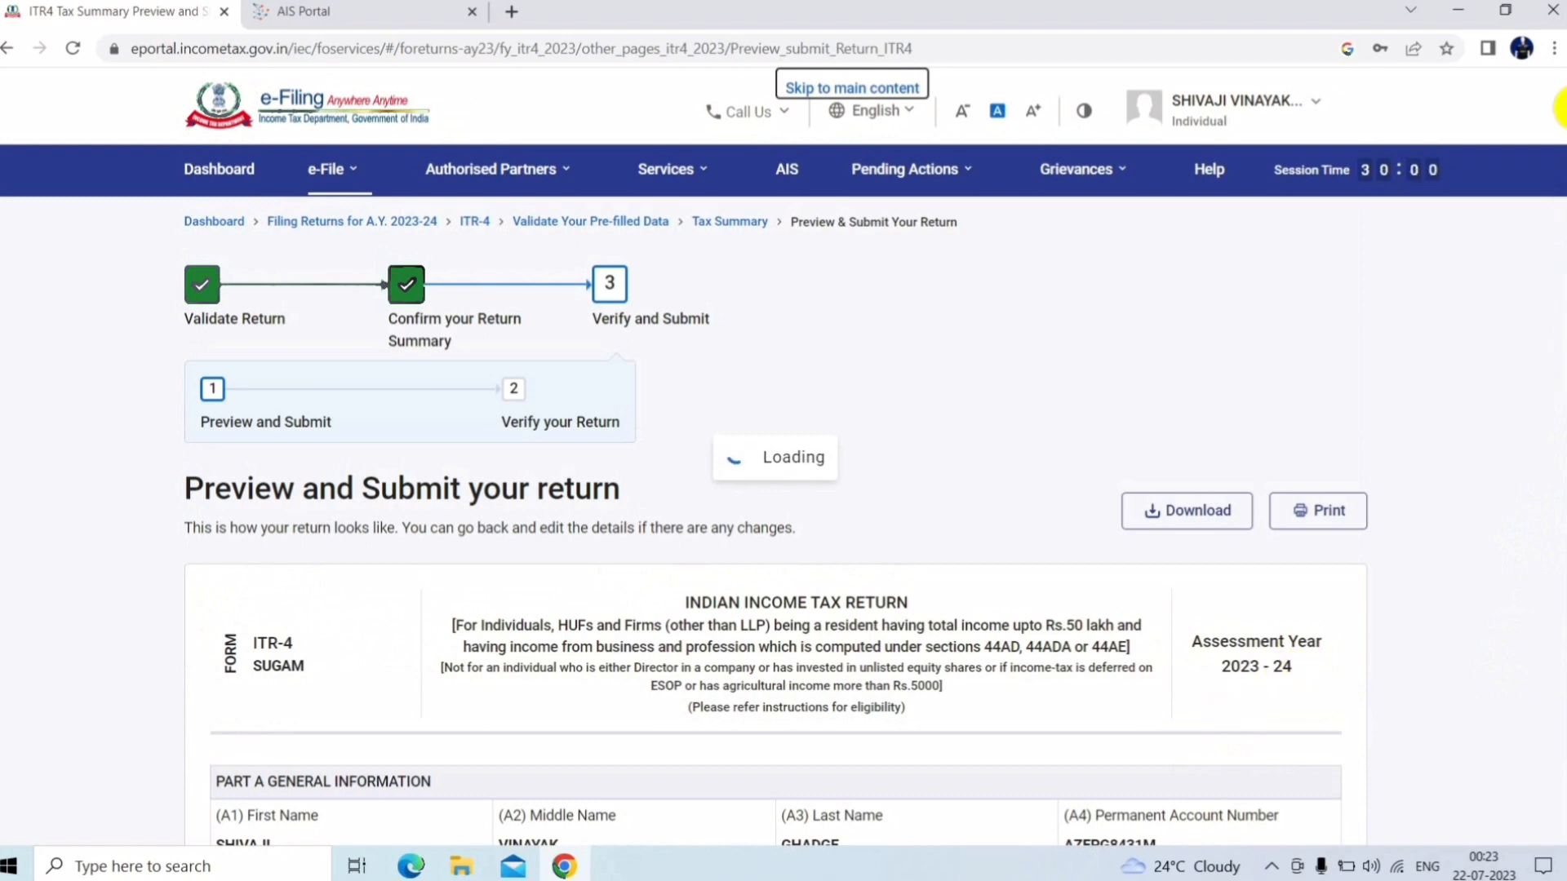
Review the ITR-4 preview through Verification and validate it, with no errors found
{"action": "scroll", "coordinate": [1563, 110], "scroll_direction": "down", "scroll_amount": 12}
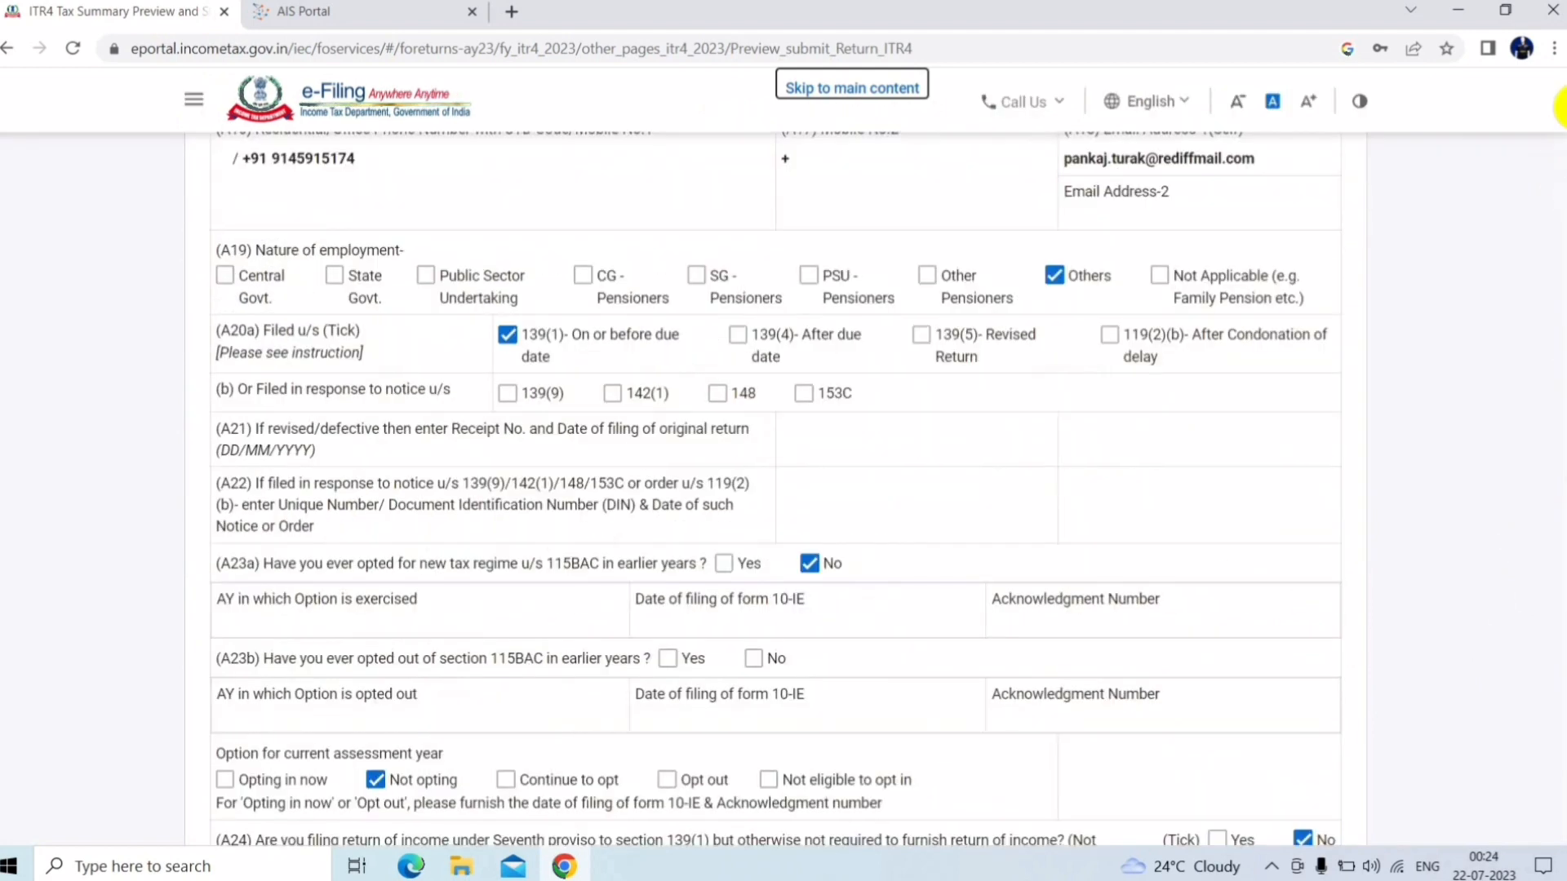
{"action": "left_click_drag", "start_coordinate": [1560, 114], "coordinate": [1422, 788]}
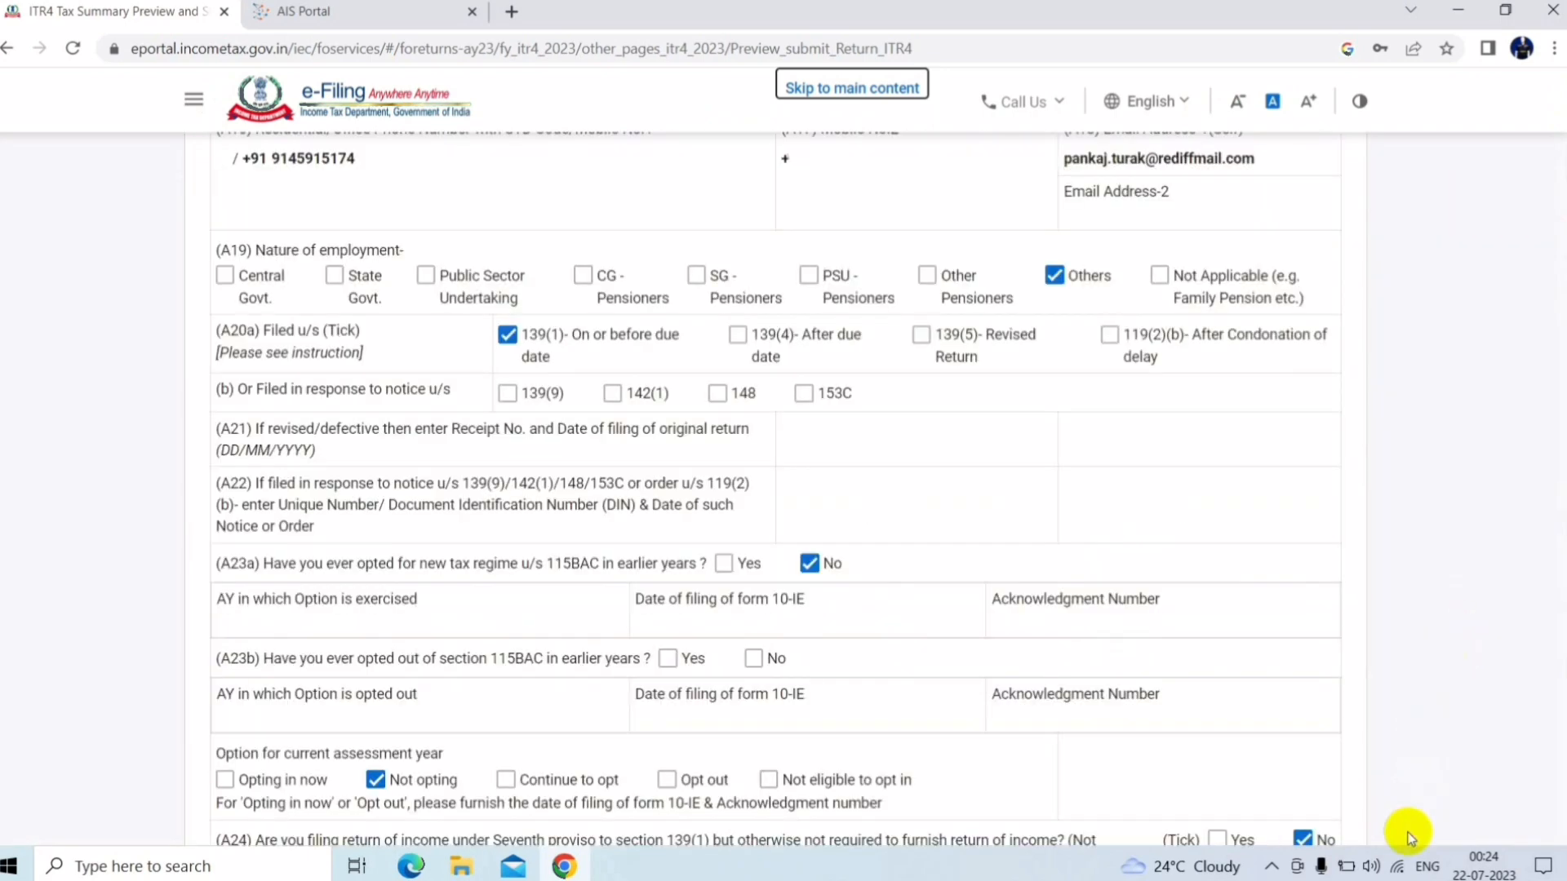
{"action": "left_click_drag", "start_coordinate": [1561, 163], "coordinate": [1427, 724]}
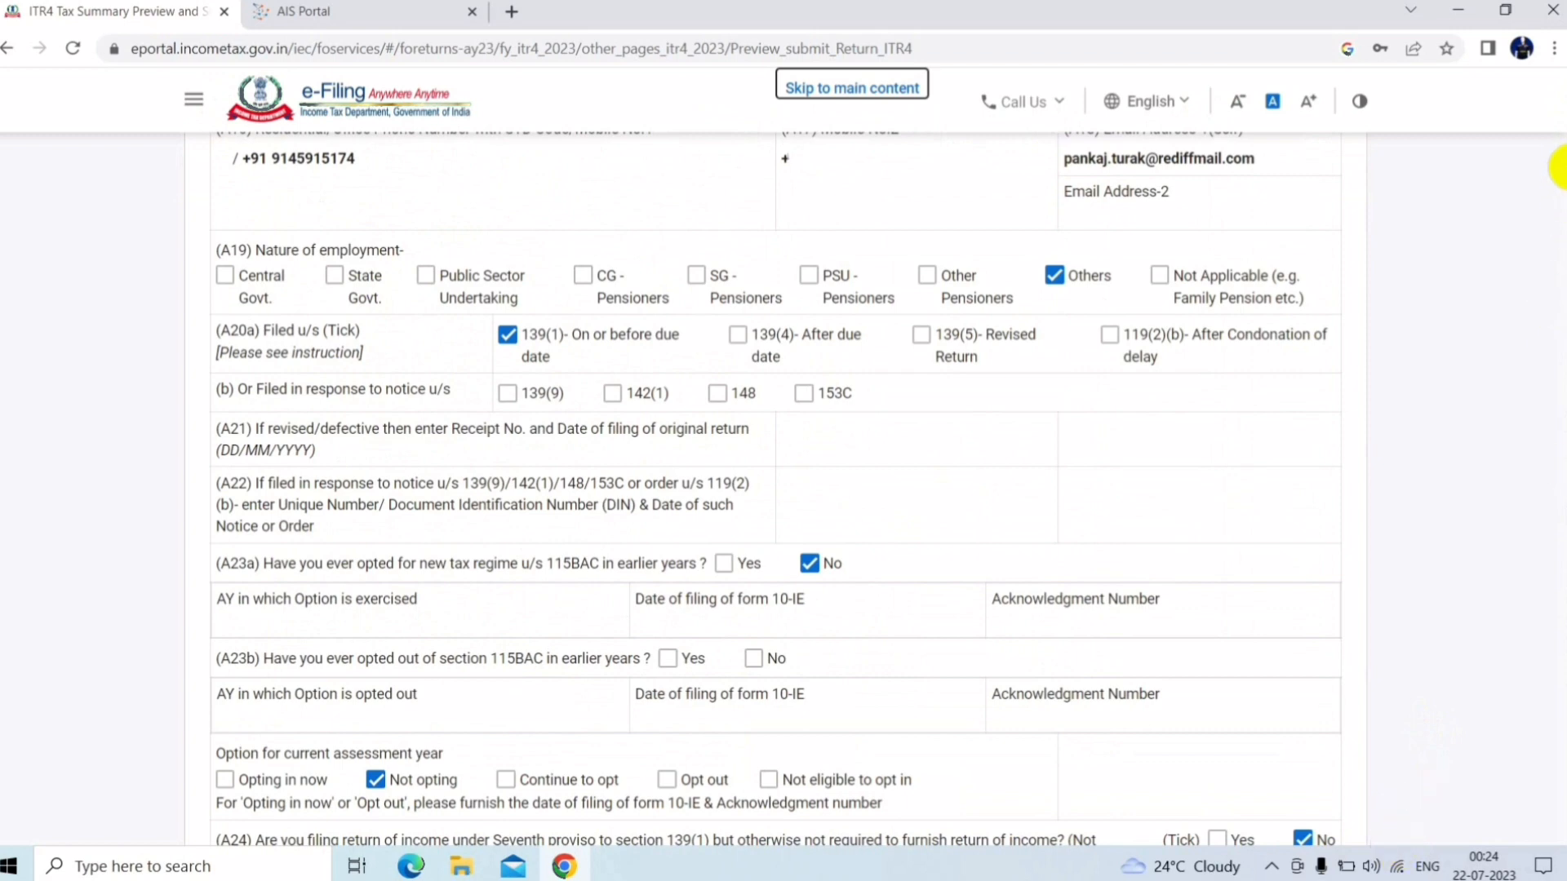
{"action": "left_click_drag", "start_coordinate": [1558, 167], "coordinate": [1514, 824]}
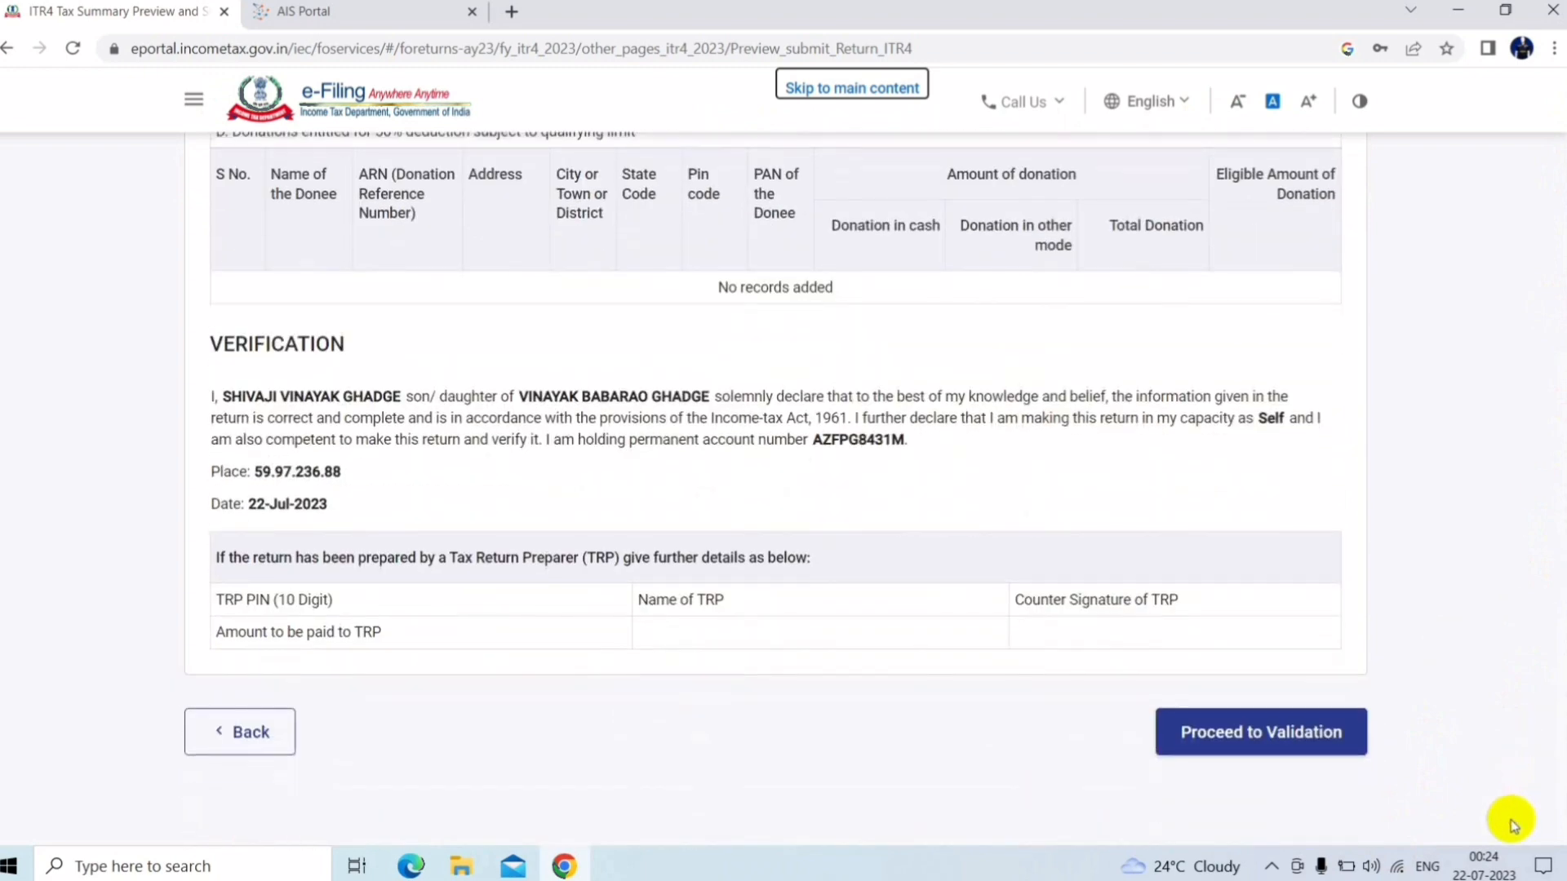
{"action": "left_click", "coordinate": [1301, 729]}
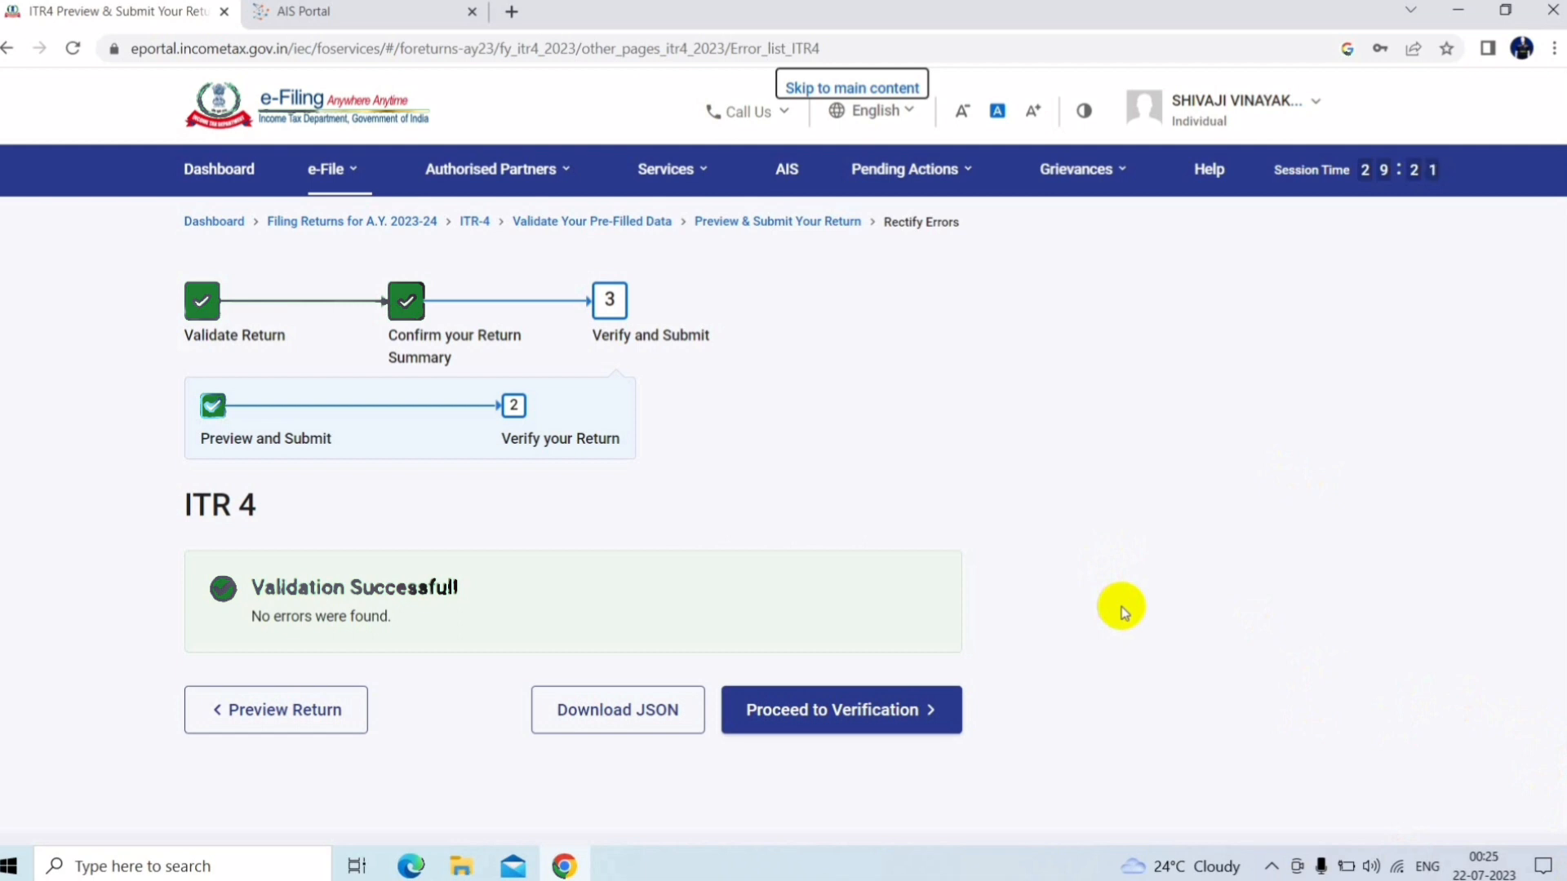
{"action": "left_click", "coordinate": [879, 710]}
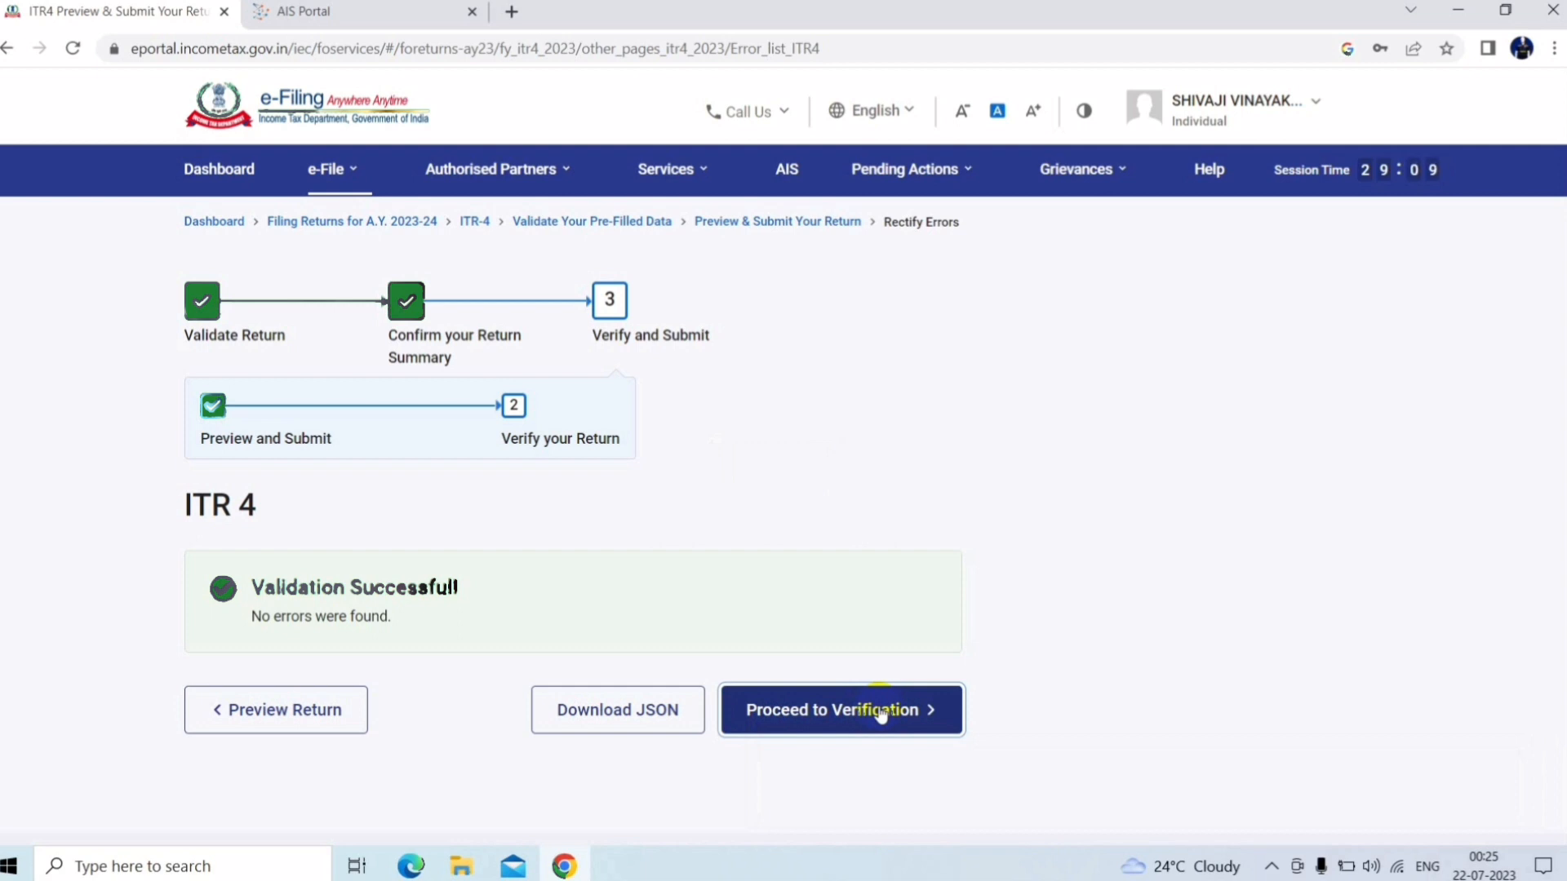